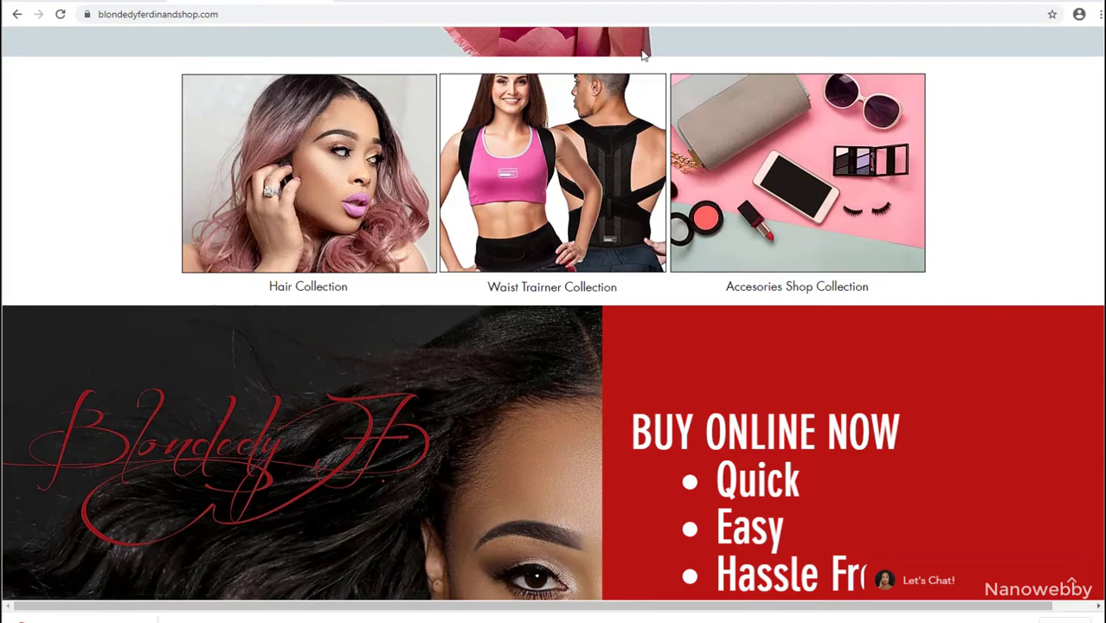
Review the Blondedy Ferdinand Shop home page from its header and hero image down to the collection links.
scroll(644, 54, "up", 1)
scroll(439, 121, "up", 7)
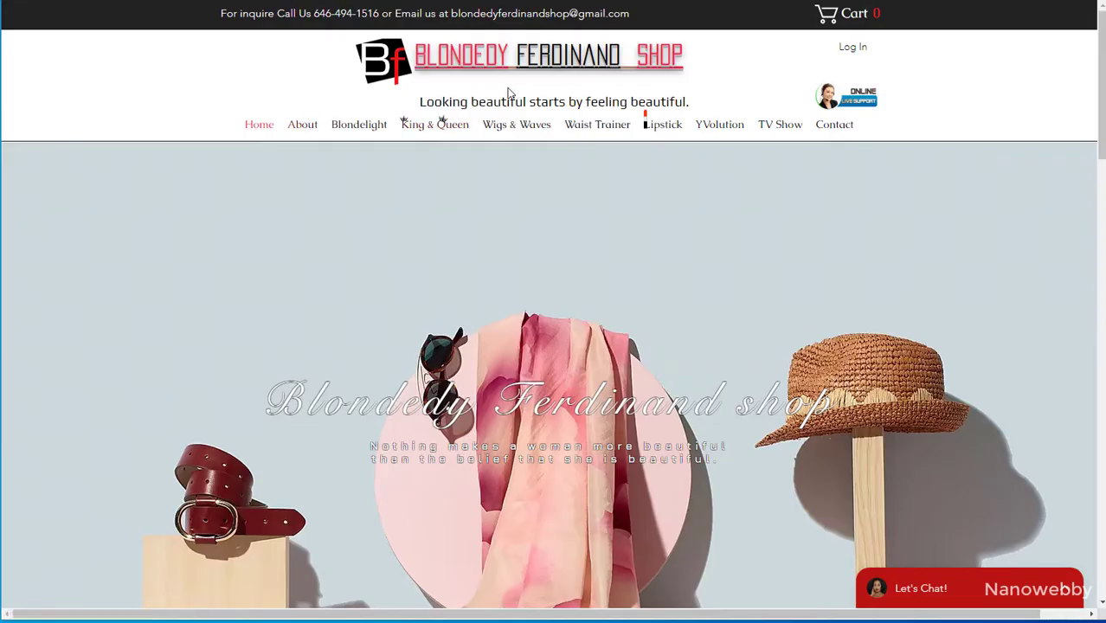
scroll(509, 93, "down", 3)
scroll(509, 94, "down", 3)
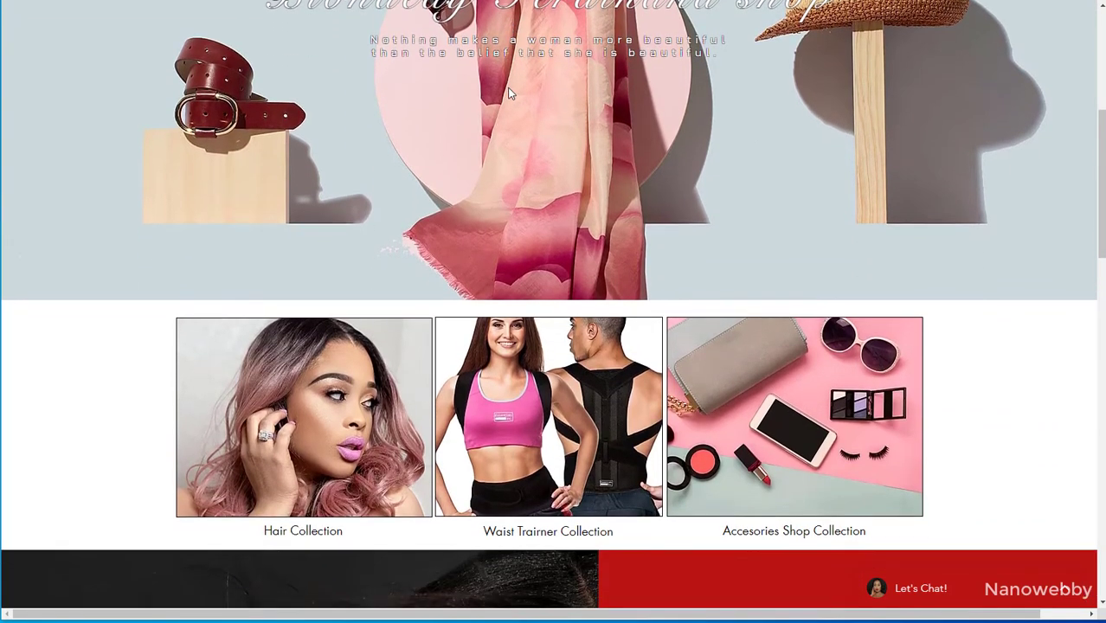
scroll(509, 94, "down", 5)
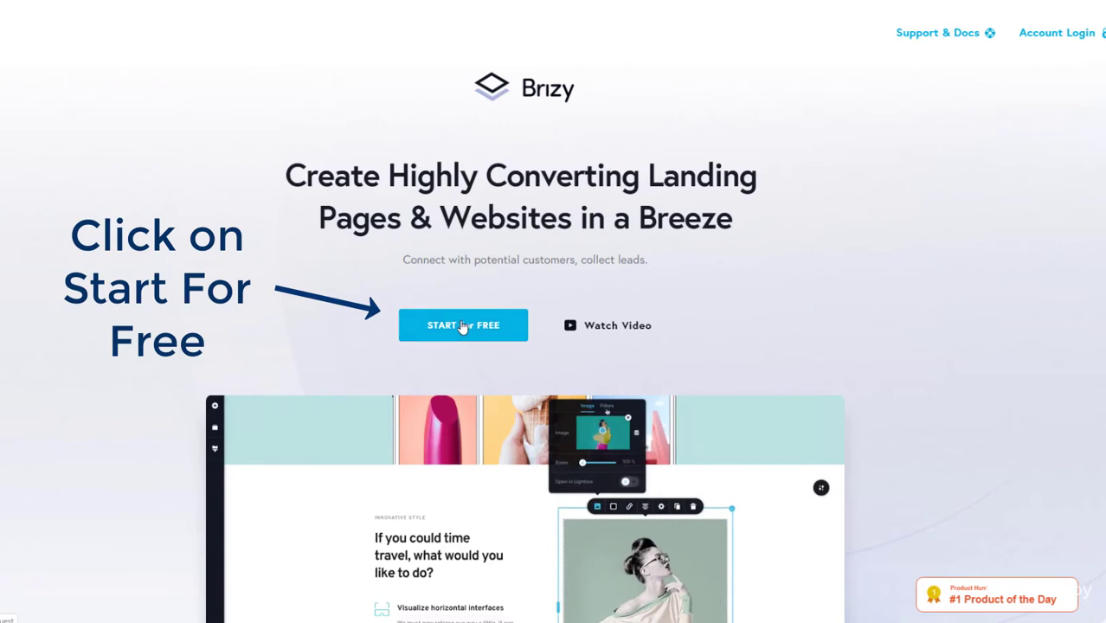
Start Brizy for free and create a new project named mywebsite.
left_click(463, 327)
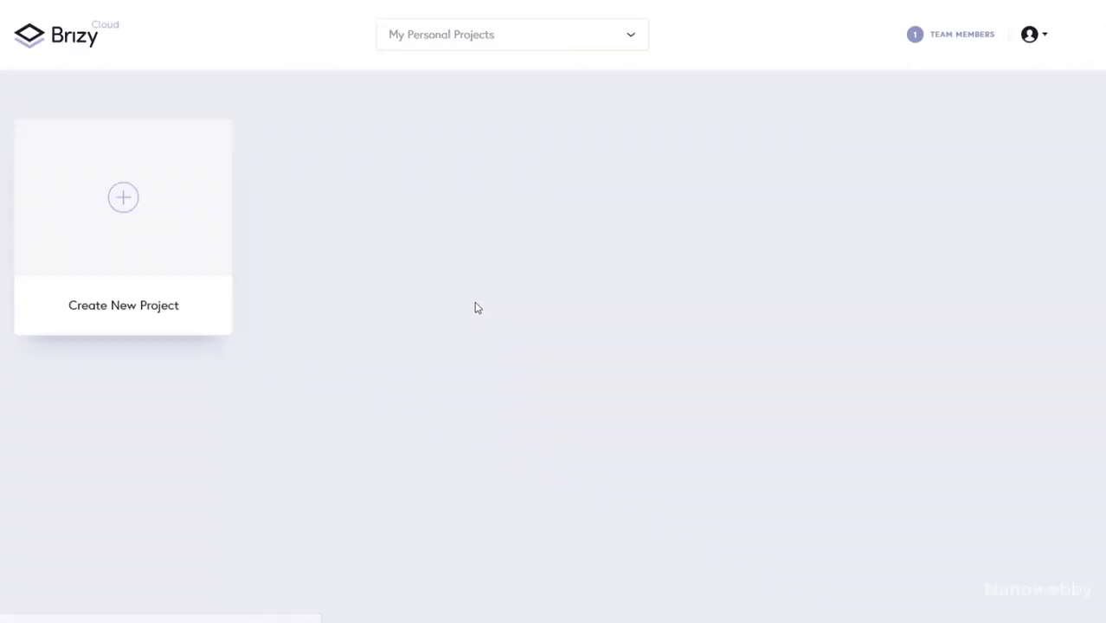
left_click(126, 202)
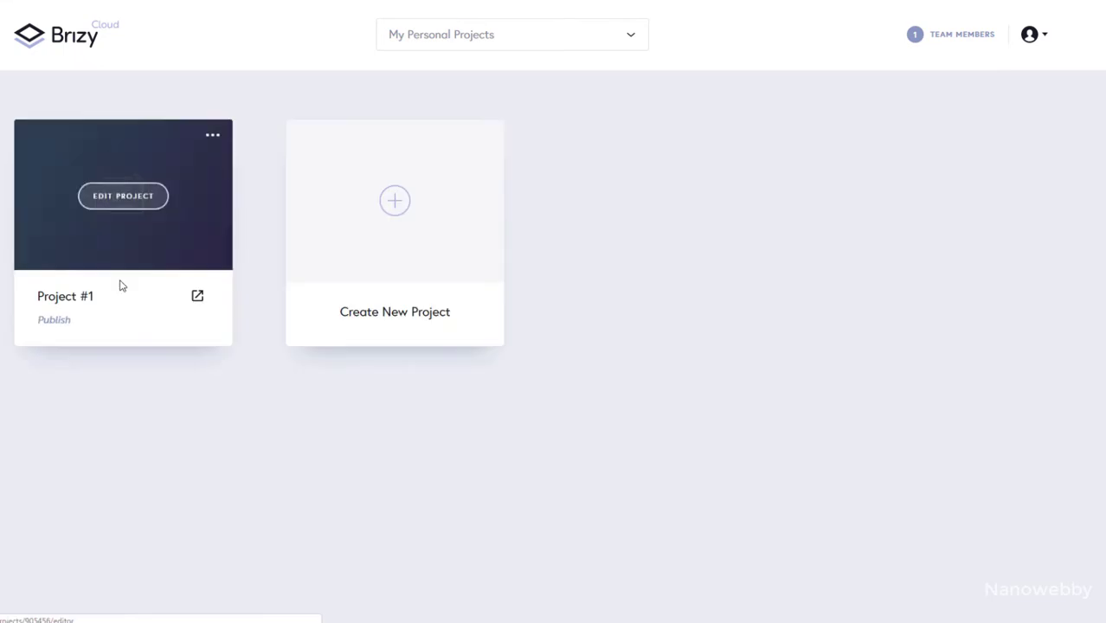
left_click_drag(108, 292, 4, 299)
type("mywebsite")
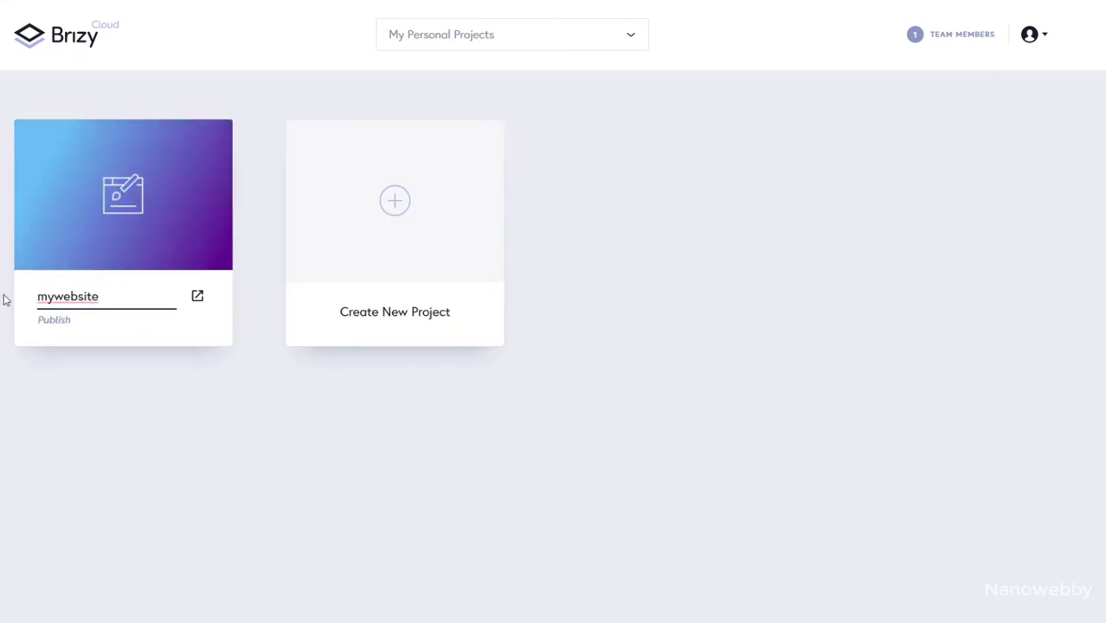
Publish the project on the free subdomain blondedyferdinandshop and open the project for editing.
left_click(53, 321)
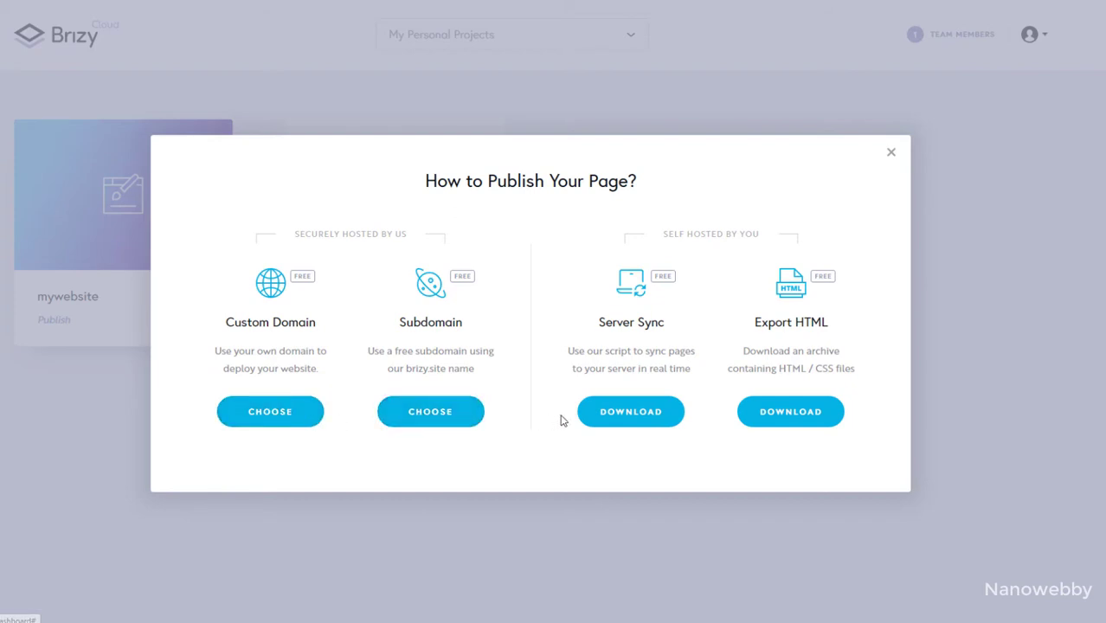
left_click(437, 415)
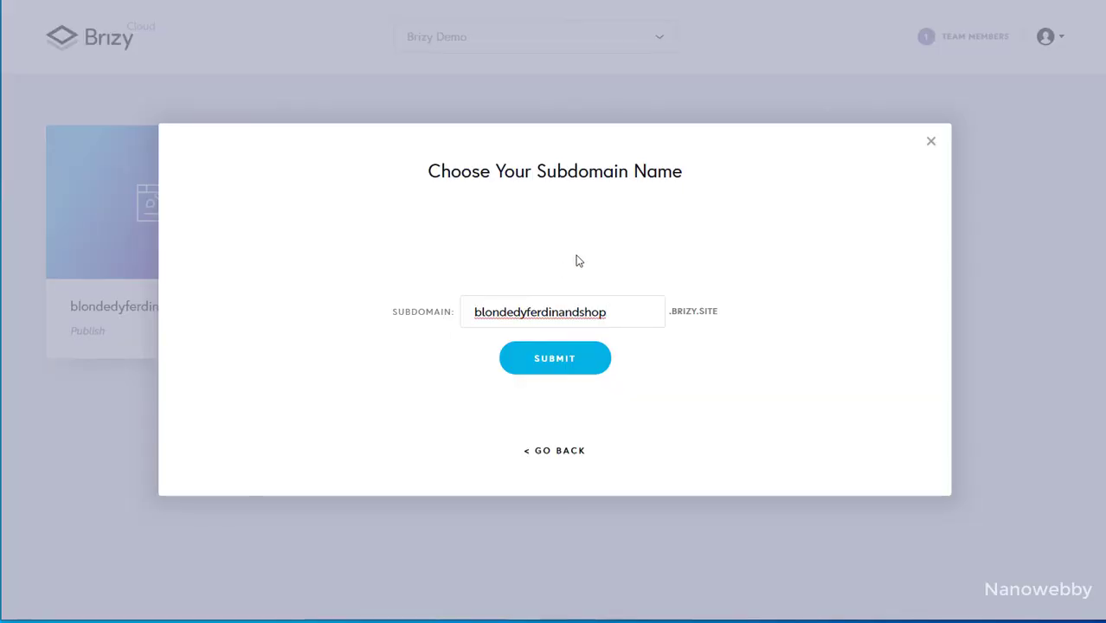
left_click(587, 370)
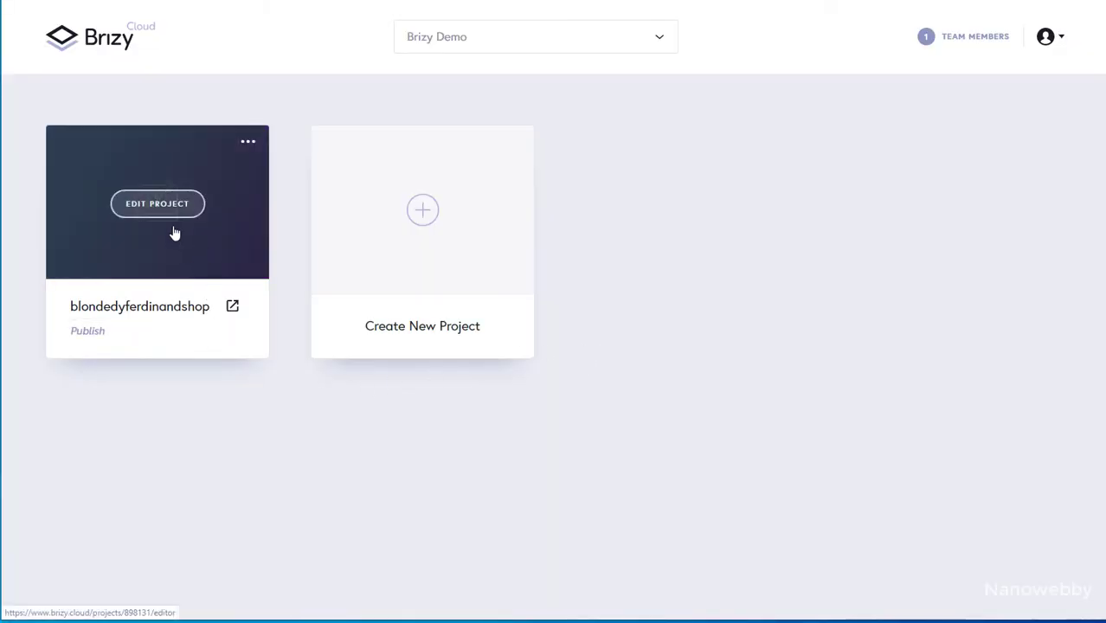
left_click(171, 208)
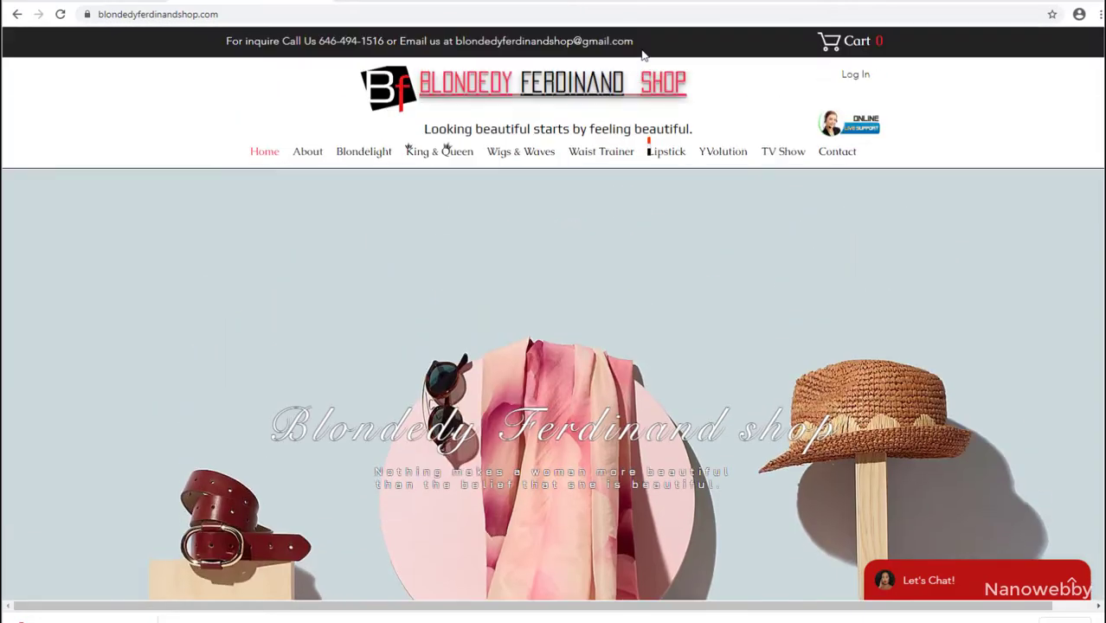
Examine the original shop's home page again, down through the Buy Online Now and special requests sections.
scroll(643, 54, "down", 10)
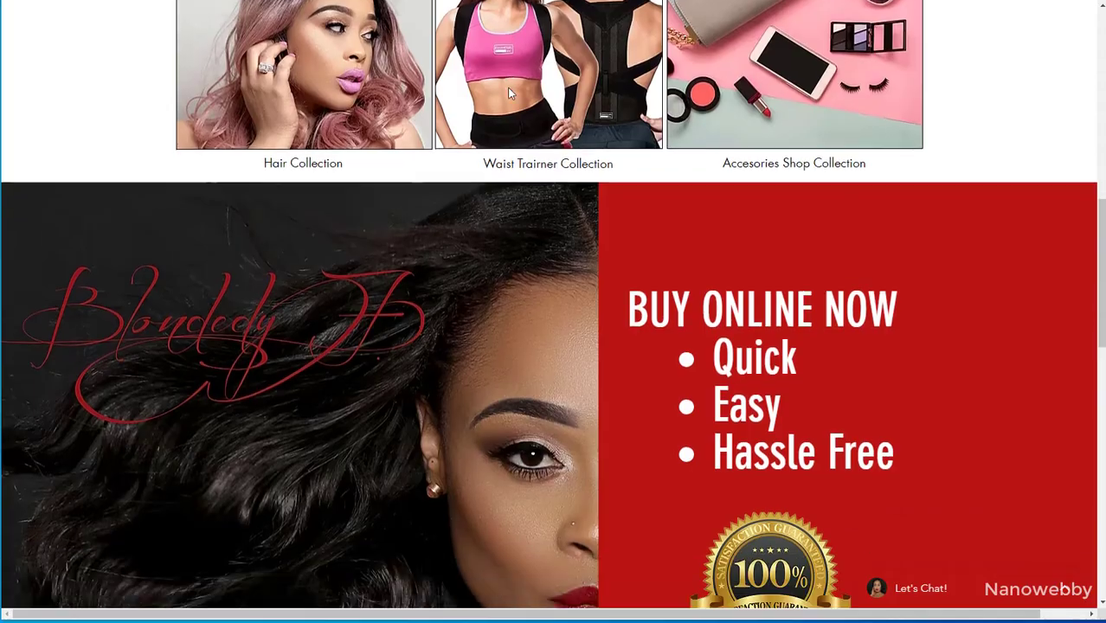
scroll(509, 94, "down", 4)
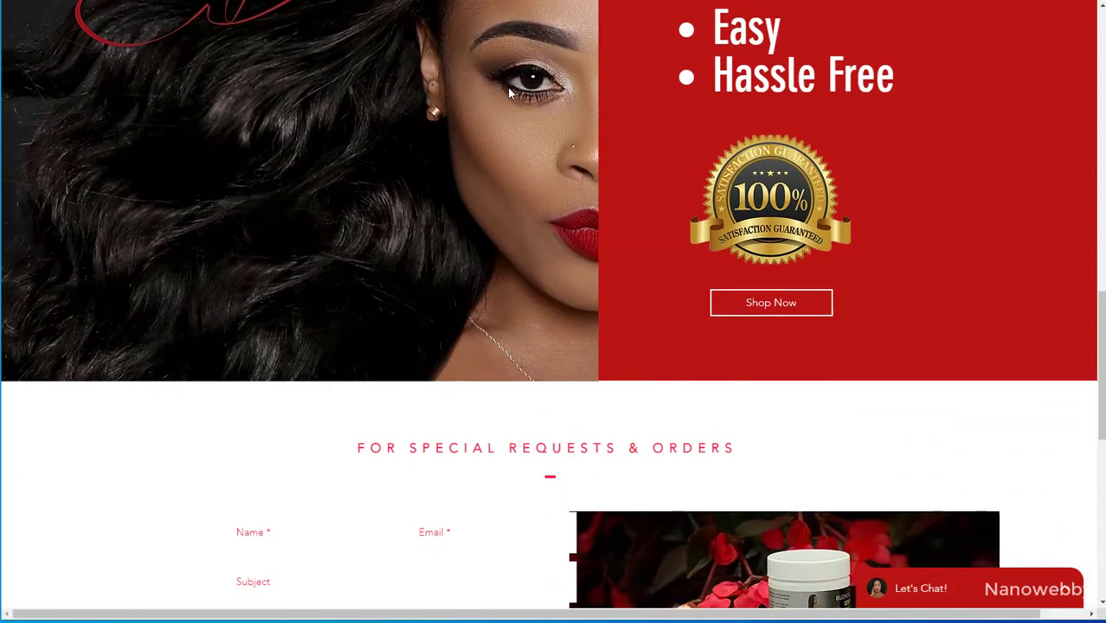
scroll(509, 93, "down", 6)
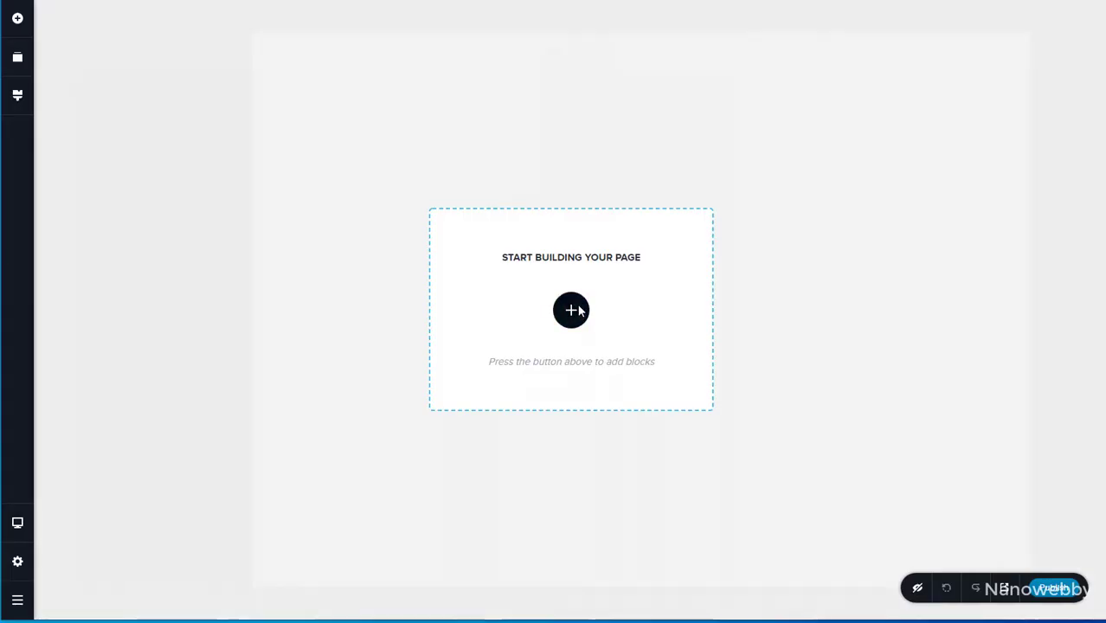
Add a blank block to the empty page and delete its right column.
left_click(573, 310)
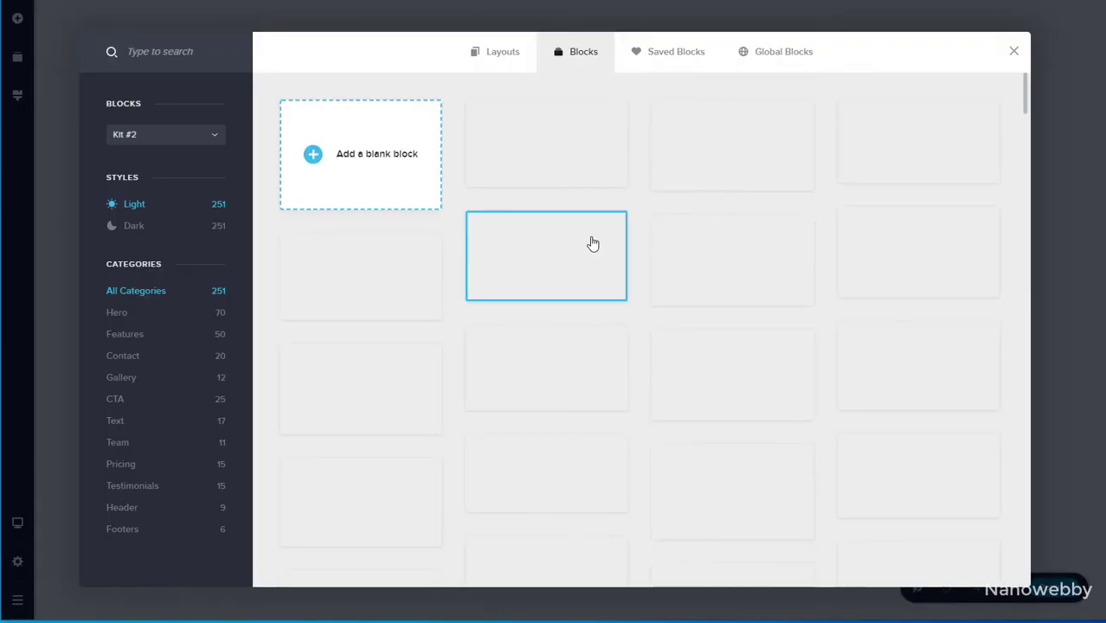
left_click(379, 149)
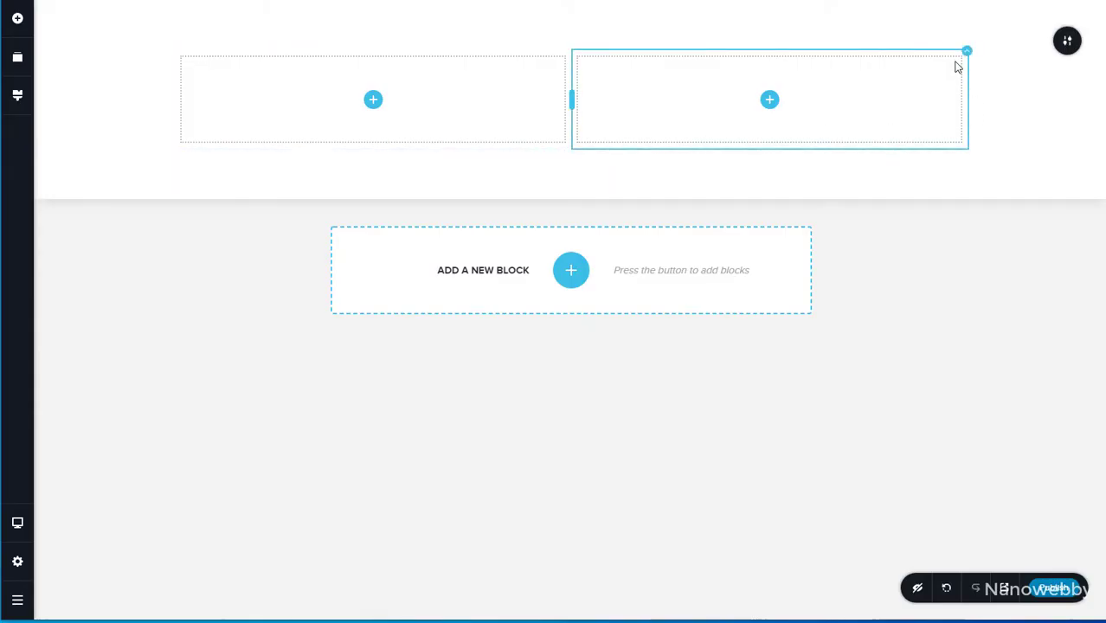
mouse_move(969, 52)
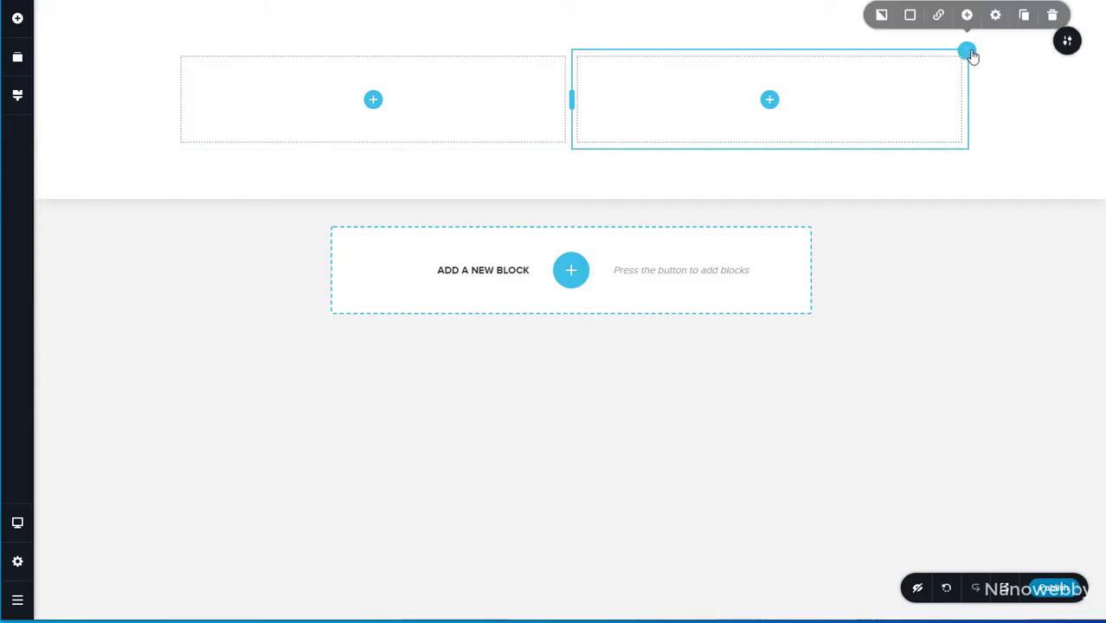
left_click(1050, 21)
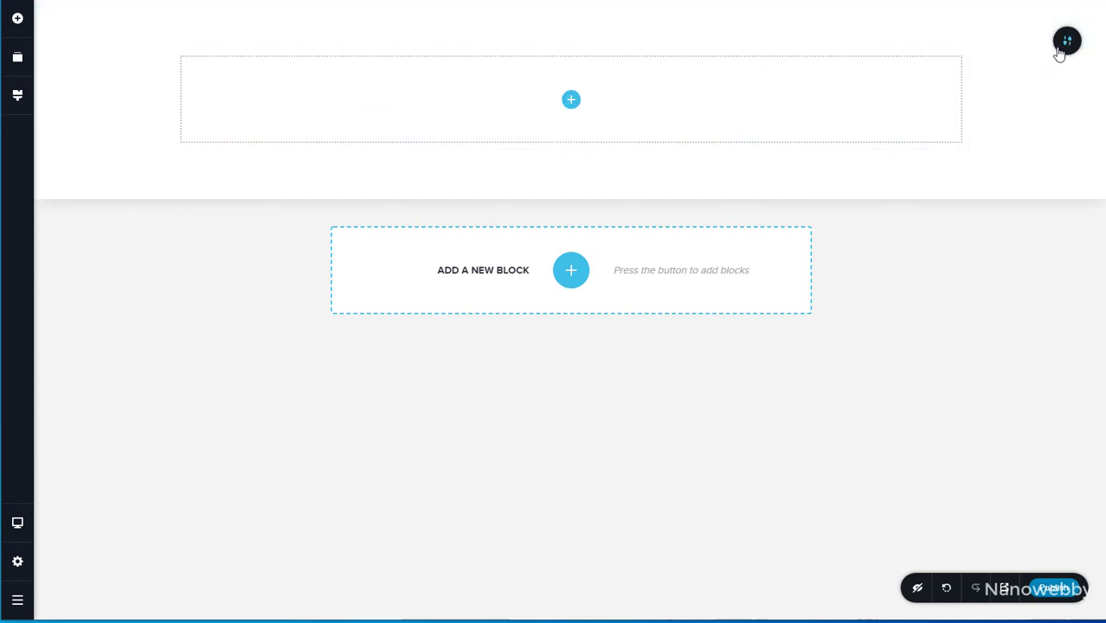
Set the block's width to Full and reduce its top padding to about 15 px.
mouse_move(1065, 43)
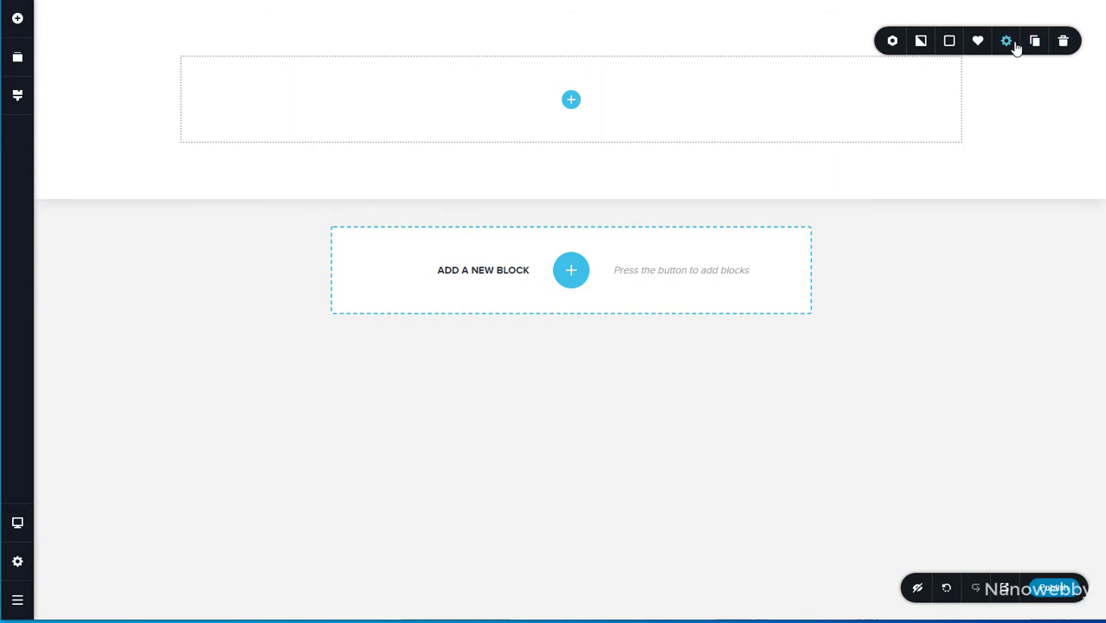
left_click(1007, 42)
left_click(1060, 88)
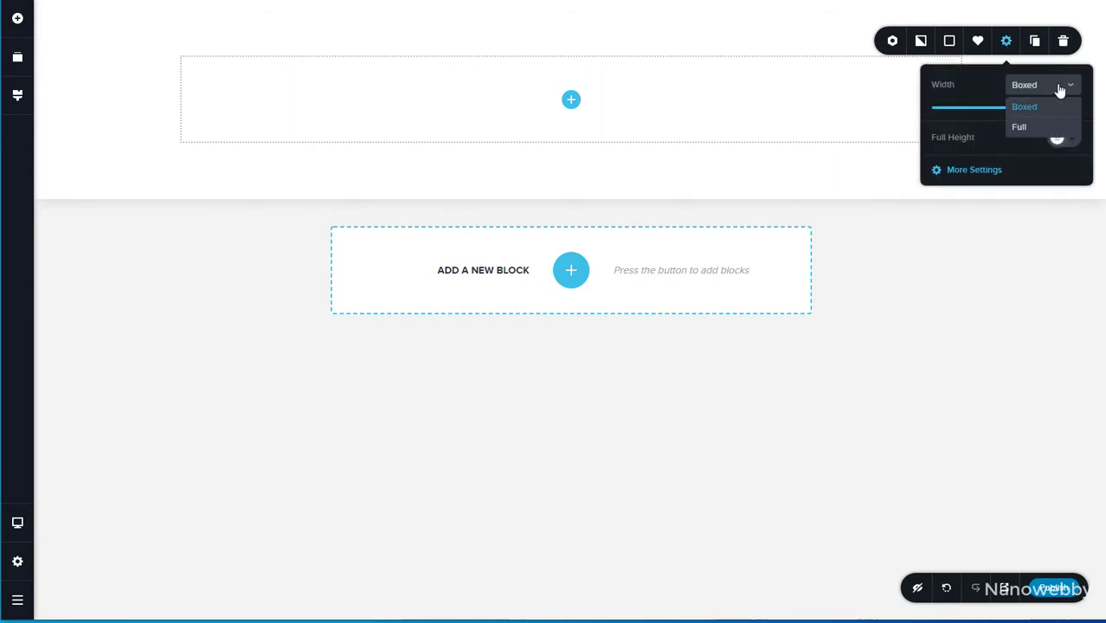
left_click(1020, 128)
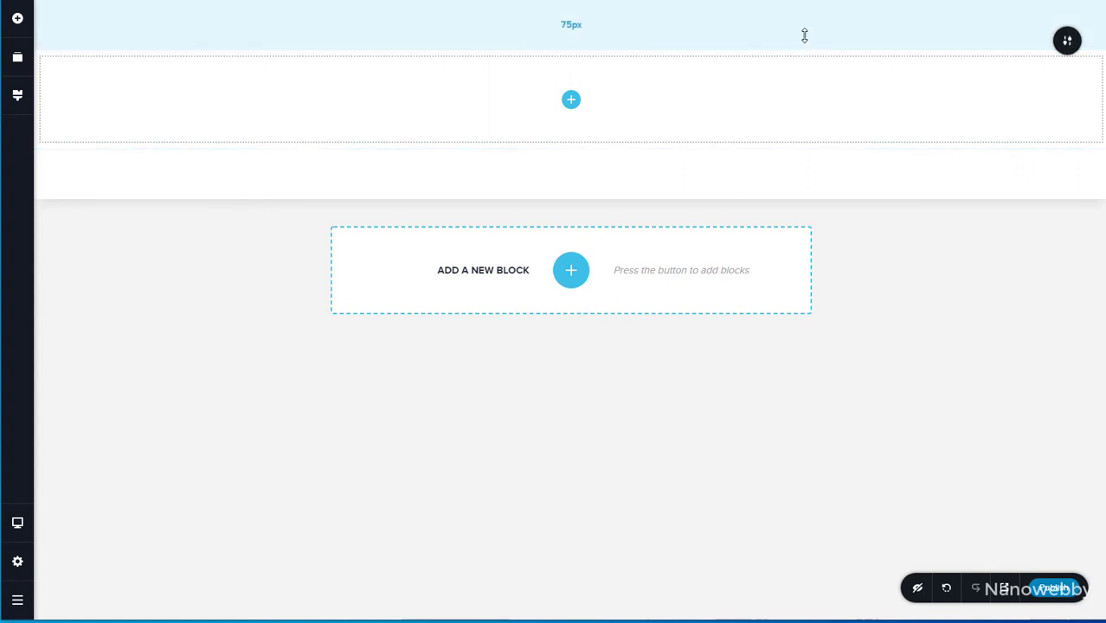
left_click_drag(788, 37, 787, 0)
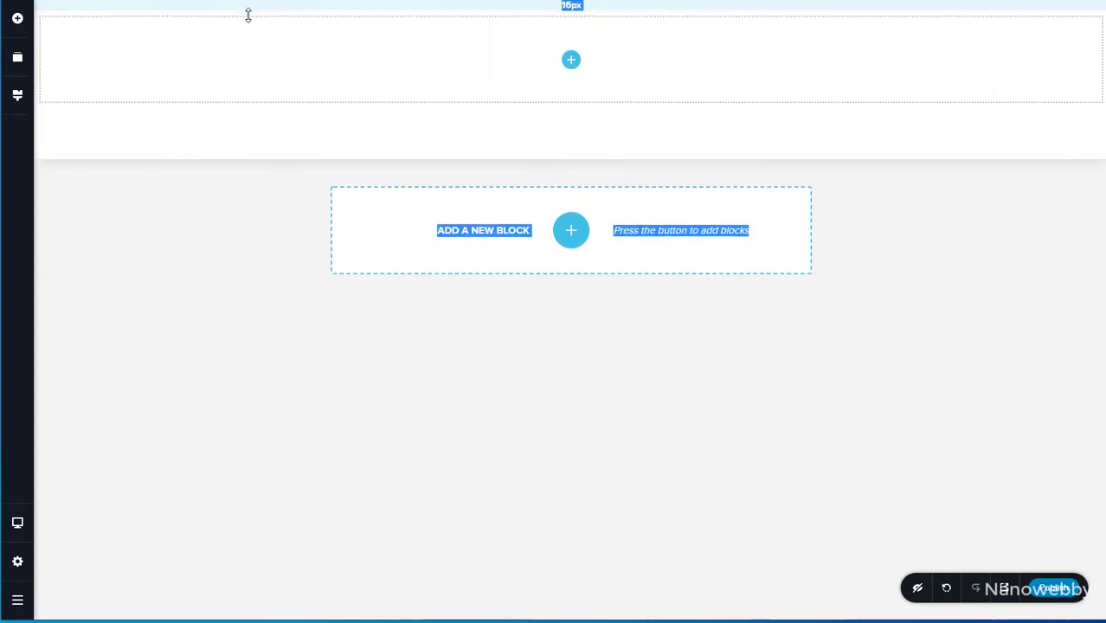
left_click_drag(248, 13, 299, 4)
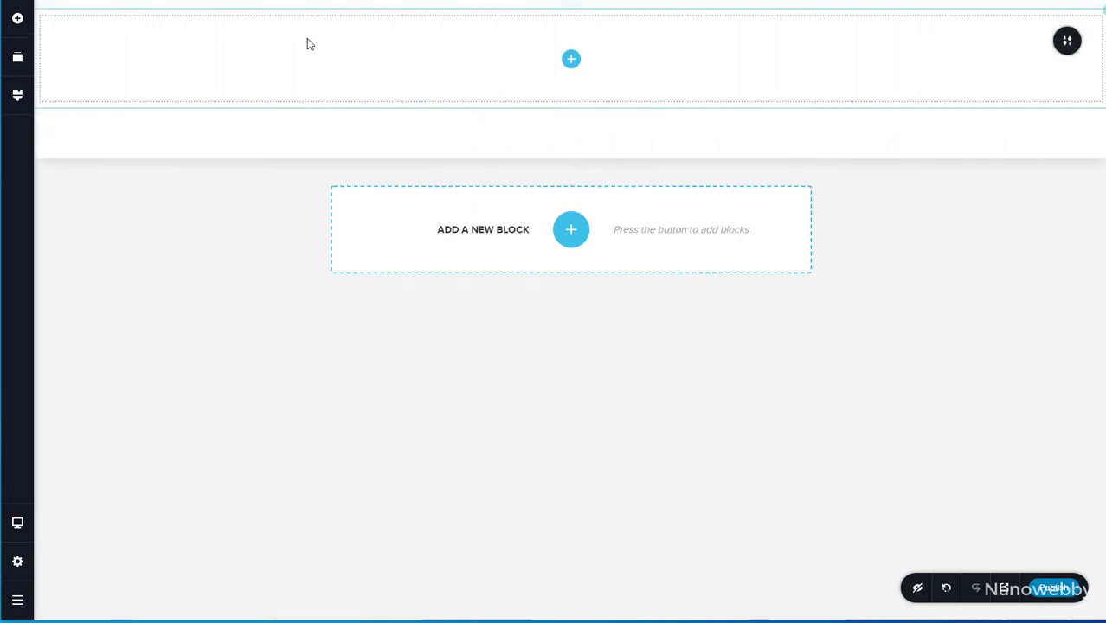
Place a Text element in the block's empty column and reduce the block's bottom padding to 15 px.
left_click(17, 18)
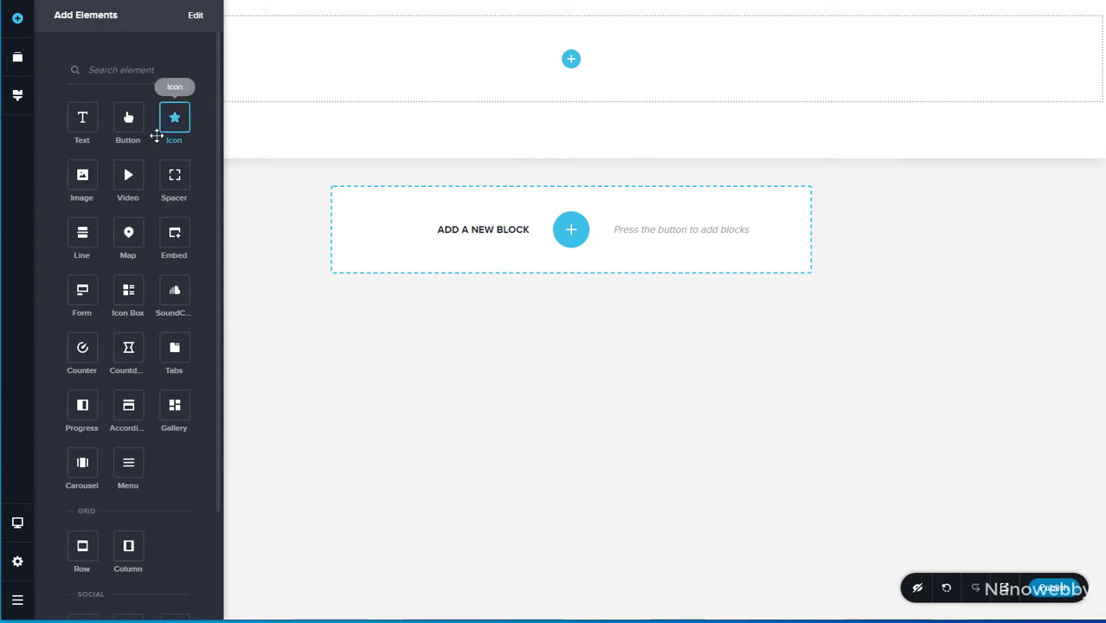
left_click_drag(84, 120, 568, 66)
left_click(906, 209)
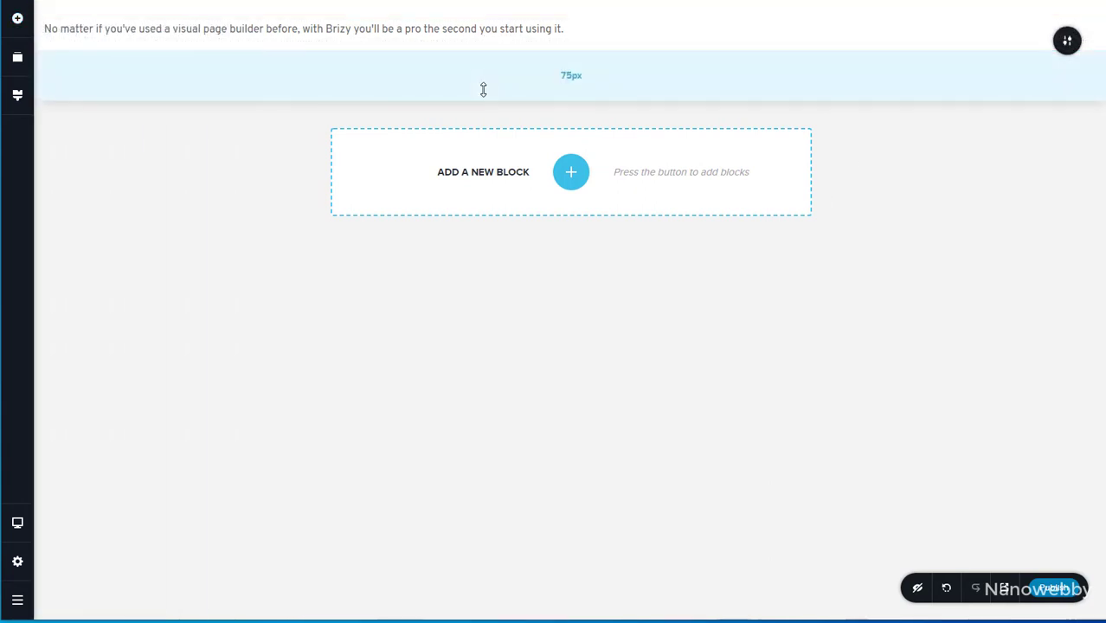
left_click_drag(485, 82, 488, 43)
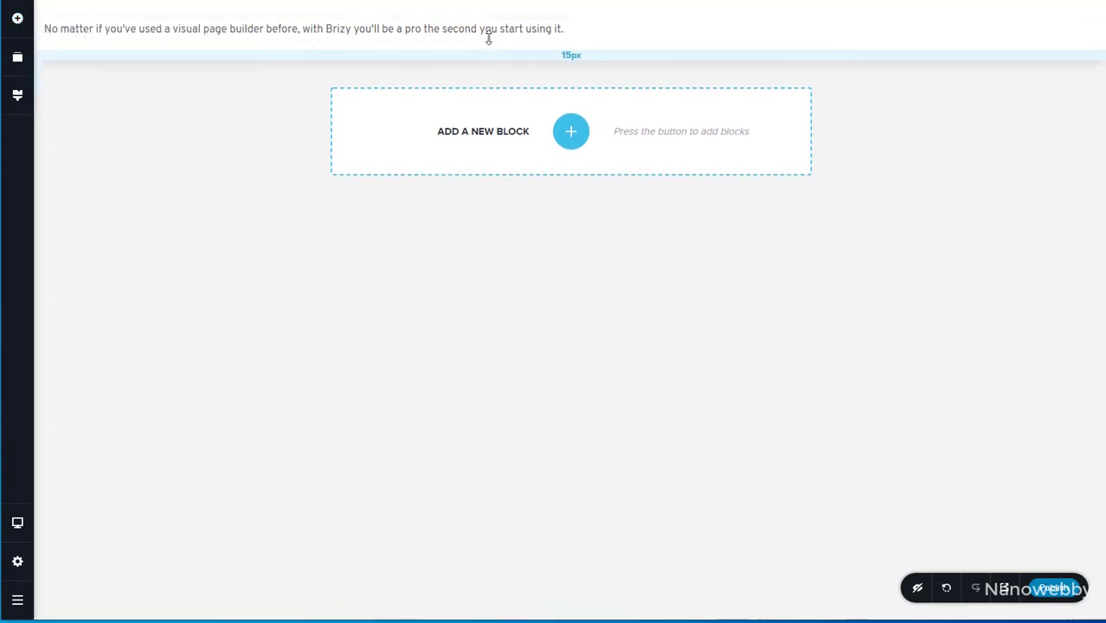
Duplicate the text column and widen the left column to slightly more than half of the block.
left_click(1103, 11)
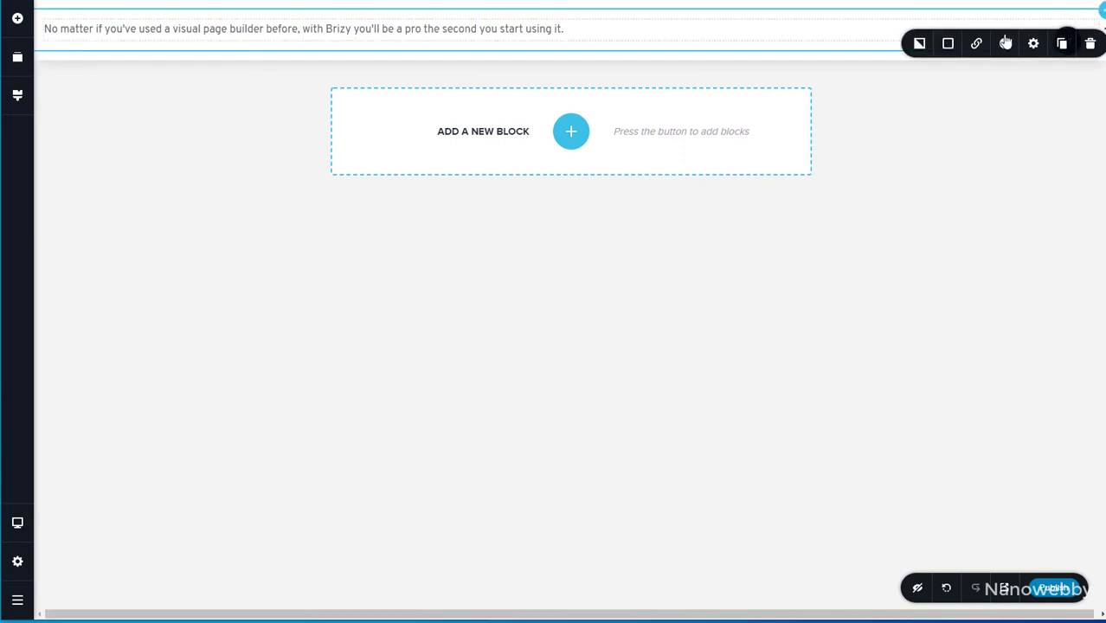
left_click(1061, 43)
left_click(606, 34)
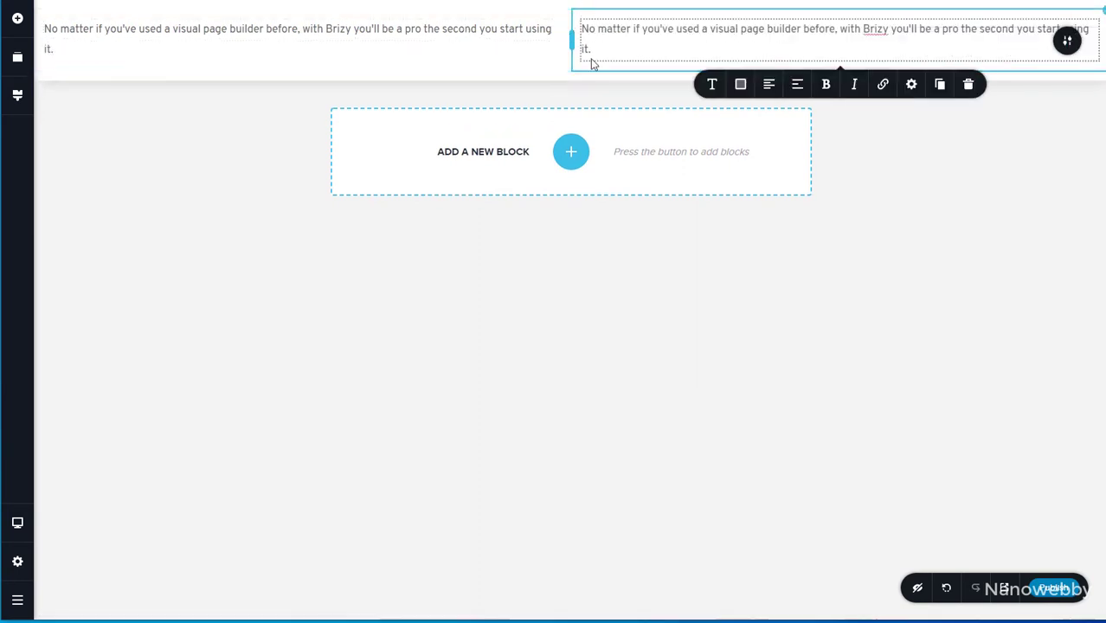
left_click_drag(570, 35, 649, 30)
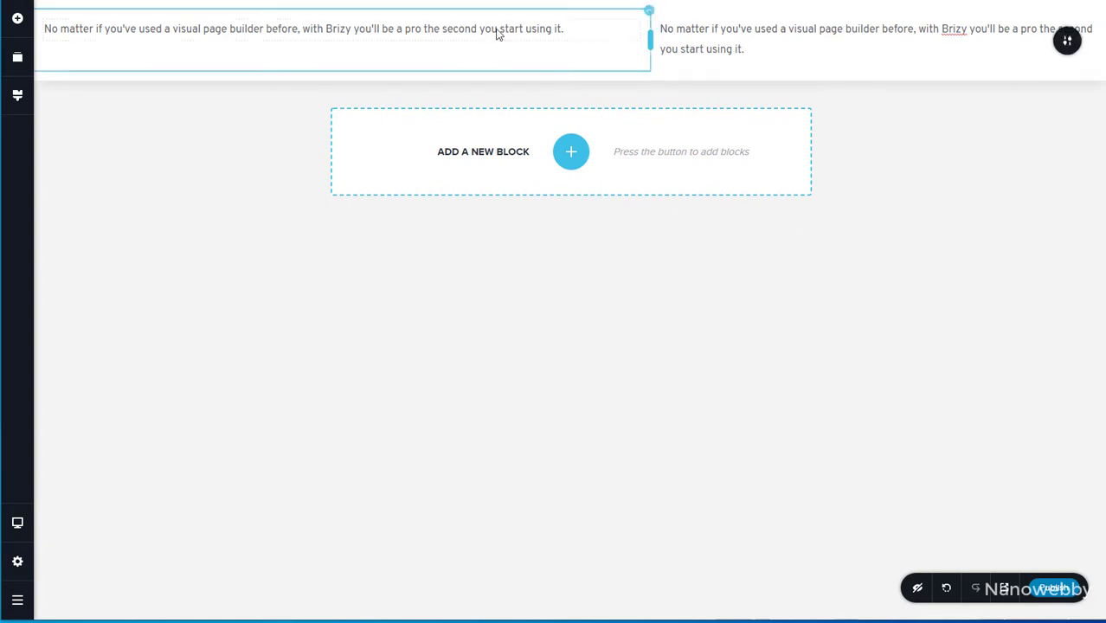
Give the block a solid black overlay colour from the palette.
left_click(1064, 41)
left_click(950, 41)
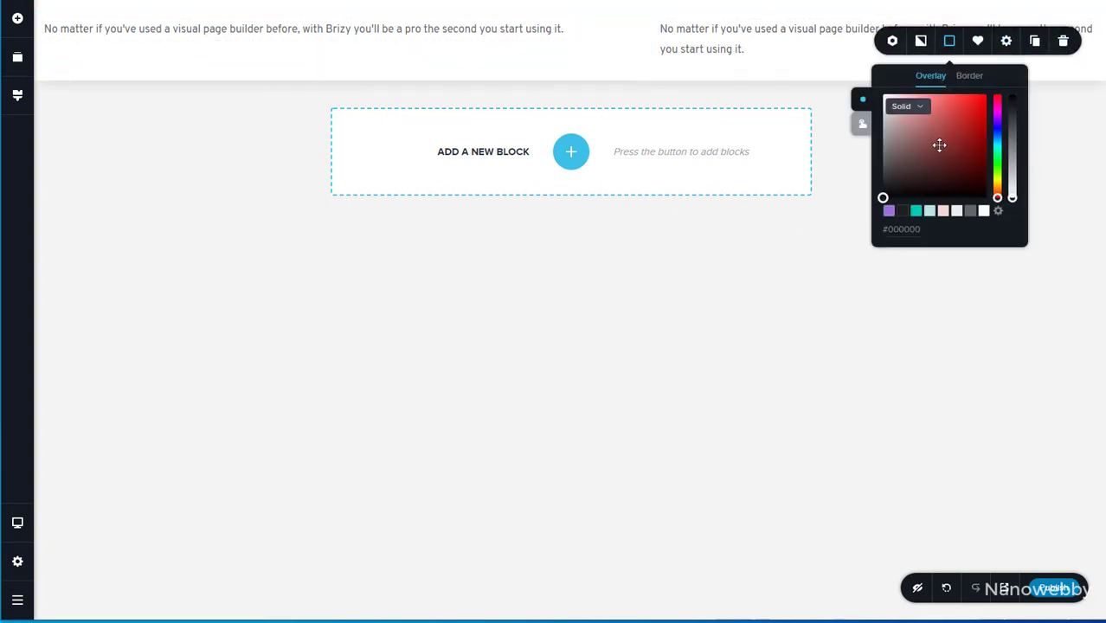
left_click(903, 211)
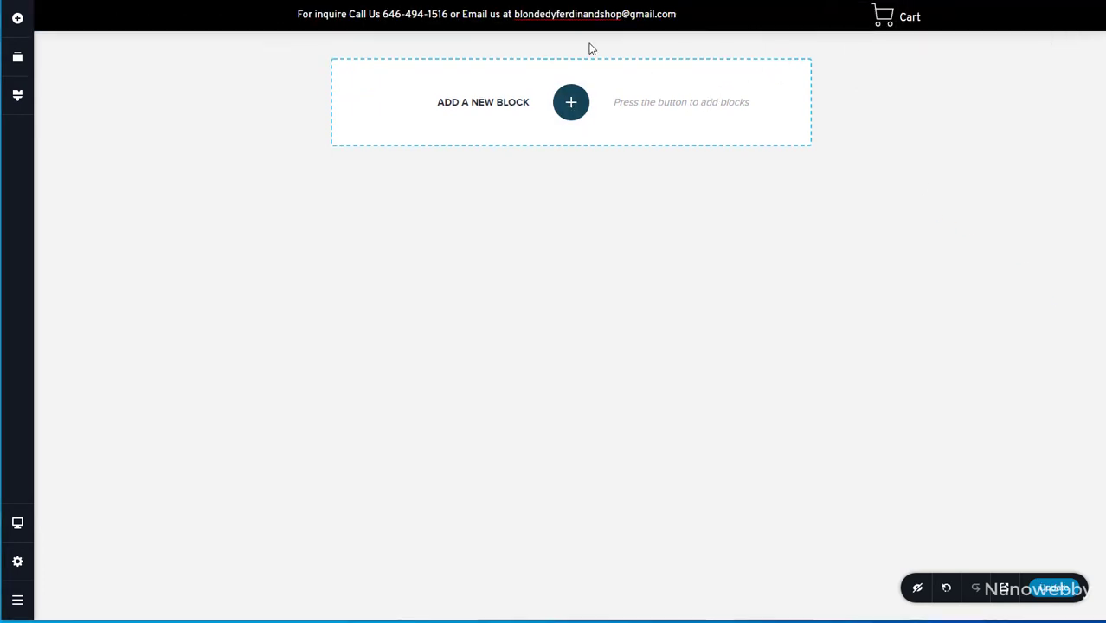
Add a blank block below the black contact bar, keeping only one column, and shrink its top padding.
left_click(573, 104)
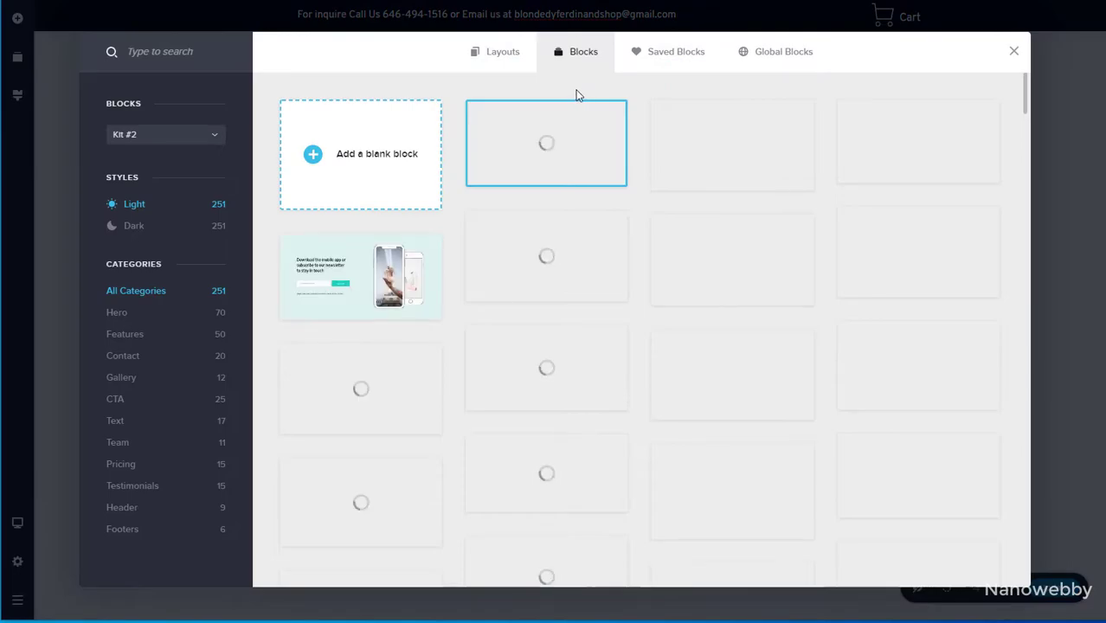
left_click(387, 140)
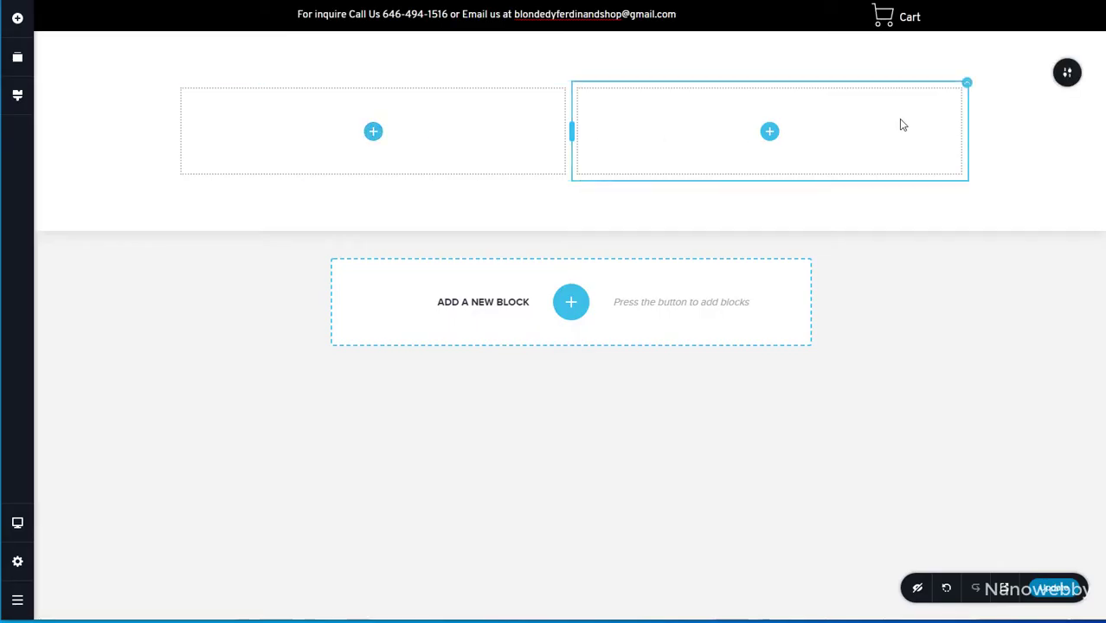
mouse_move(968, 84)
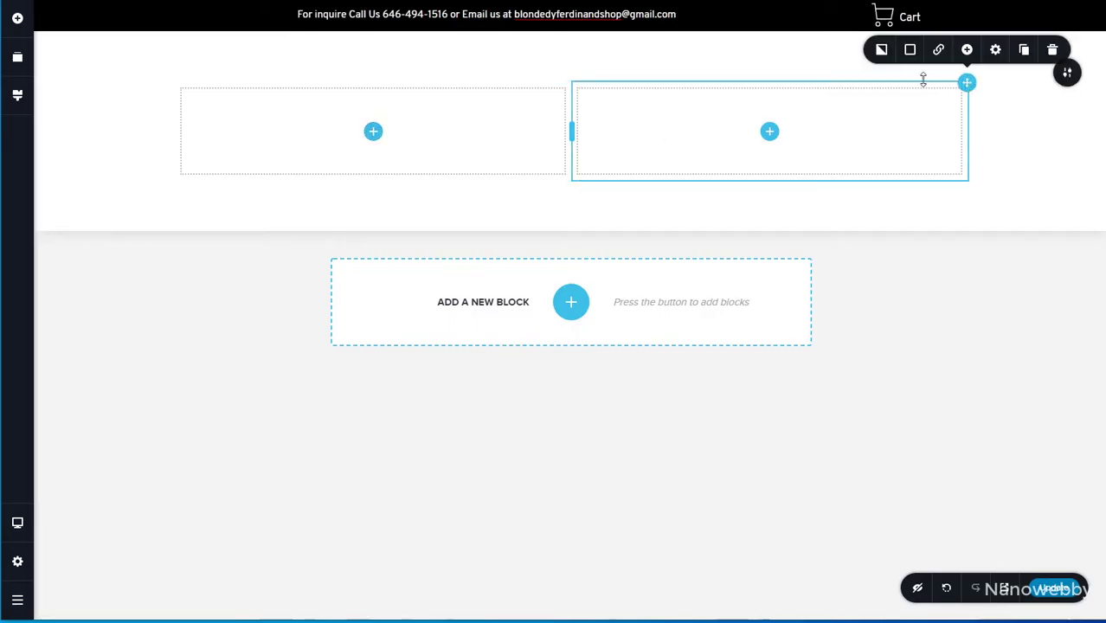
left_click(1051, 52)
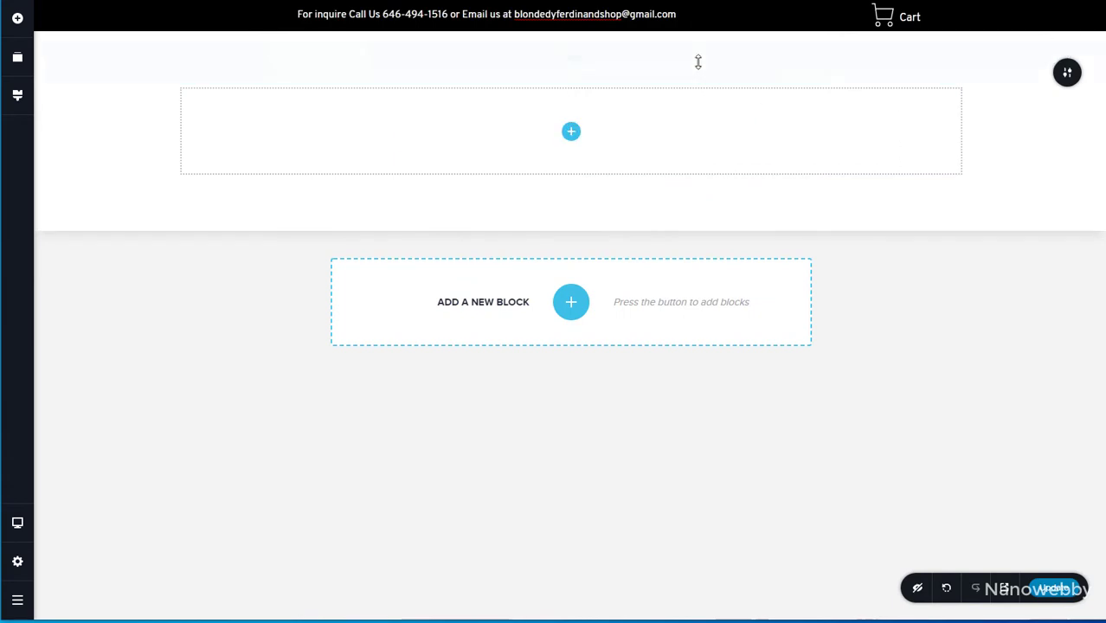
left_click_drag(697, 61, 697, 32)
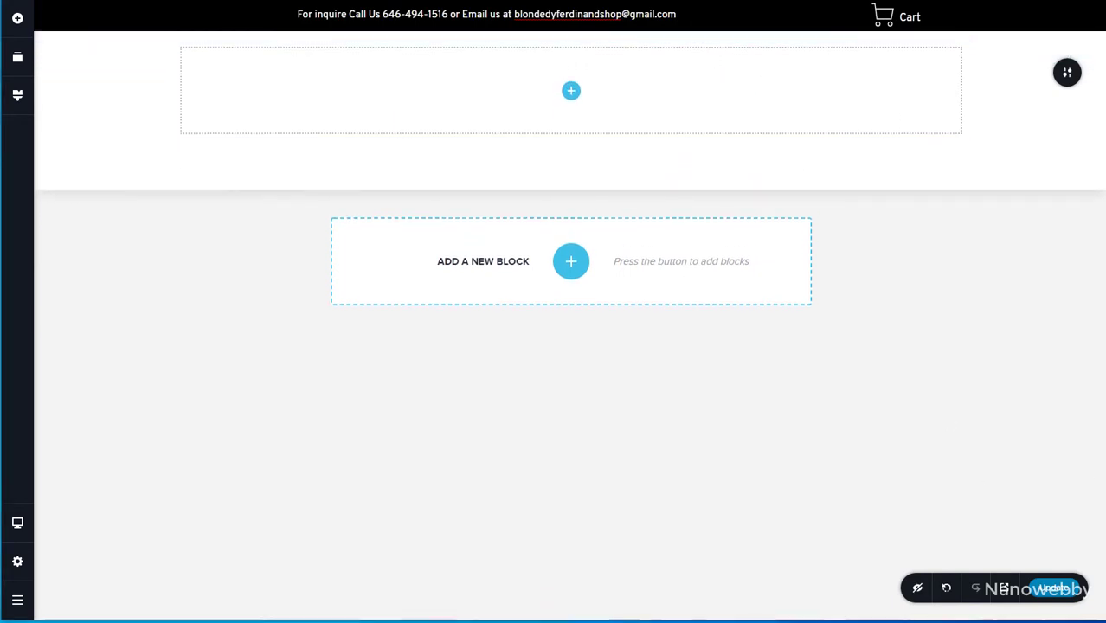
Add an Image element to the blank block's column and load the Blondedy Ferdinand Shop logo into it.
left_click(571, 92)
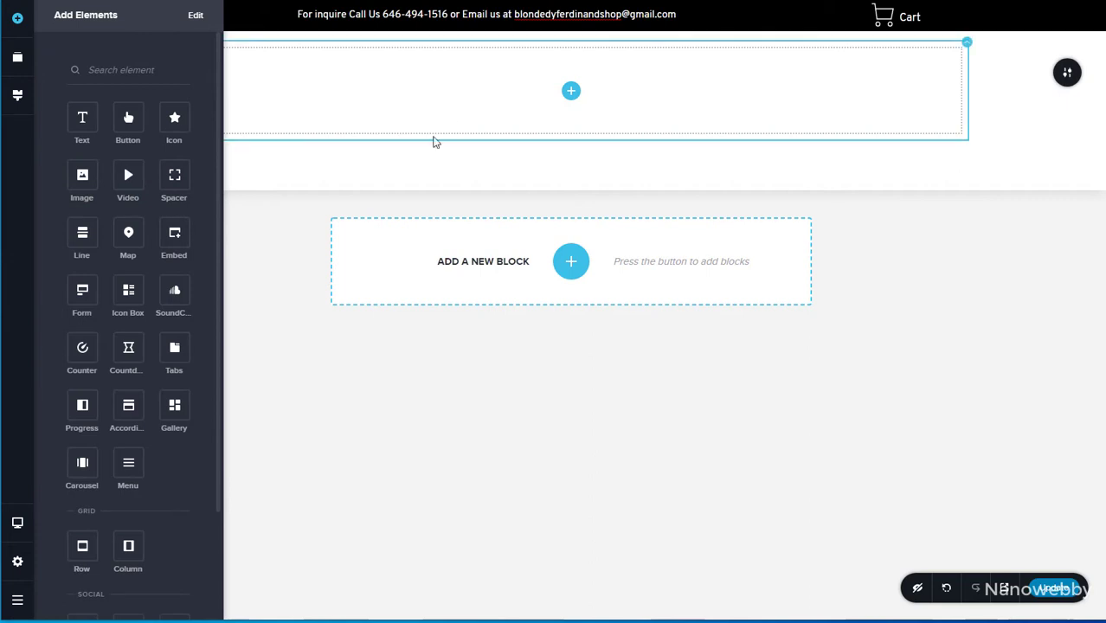
left_click_drag(82, 175, 587, 111)
left_click(582, 337)
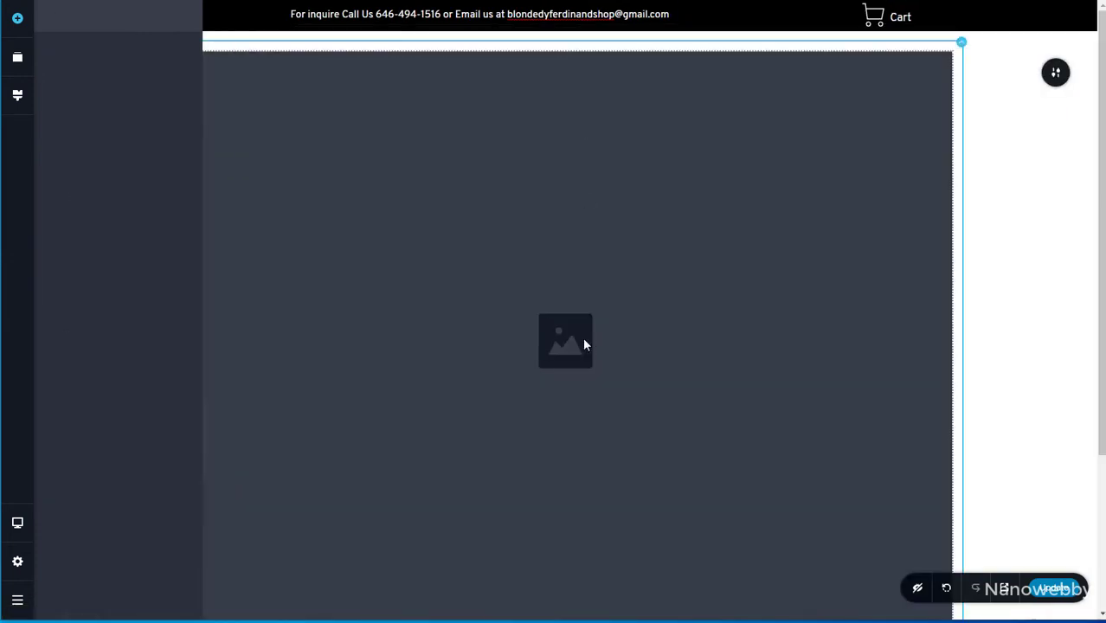
left_click(481, 28)
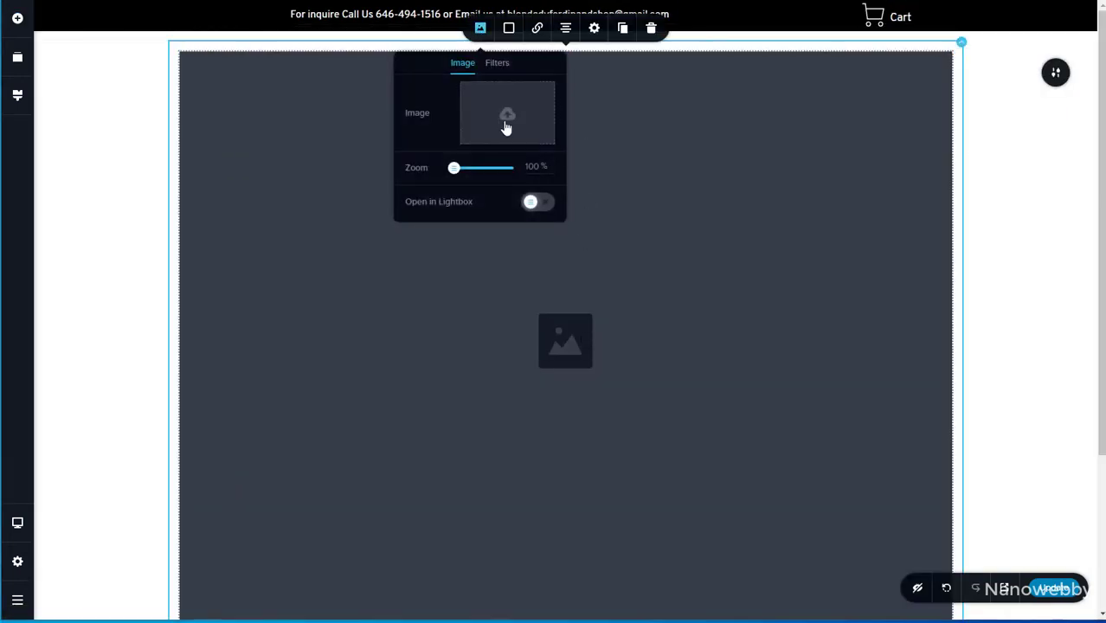
left_click(506, 116)
left_click(602, 65)
left_click(558, 286)
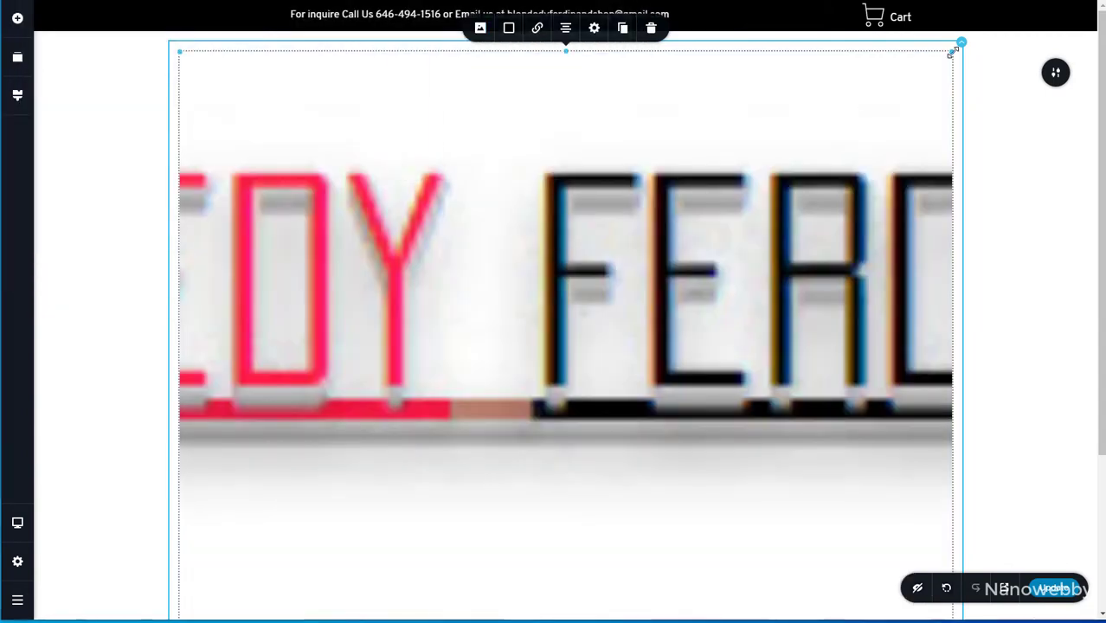
Shrink the logo image to about 40% size and 98% height with the whole logo in its frame.
left_click_drag(953, 50, 661, 211)
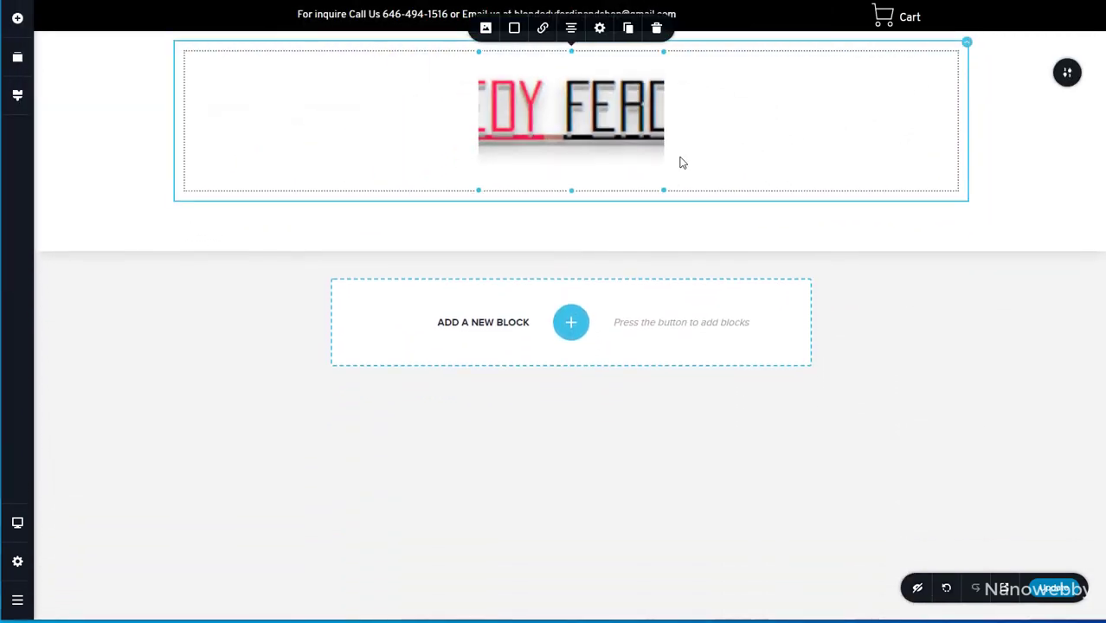
left_click(599, 28)
left_click_drag(593, 103, 597, 73)
left_click(890, 199)
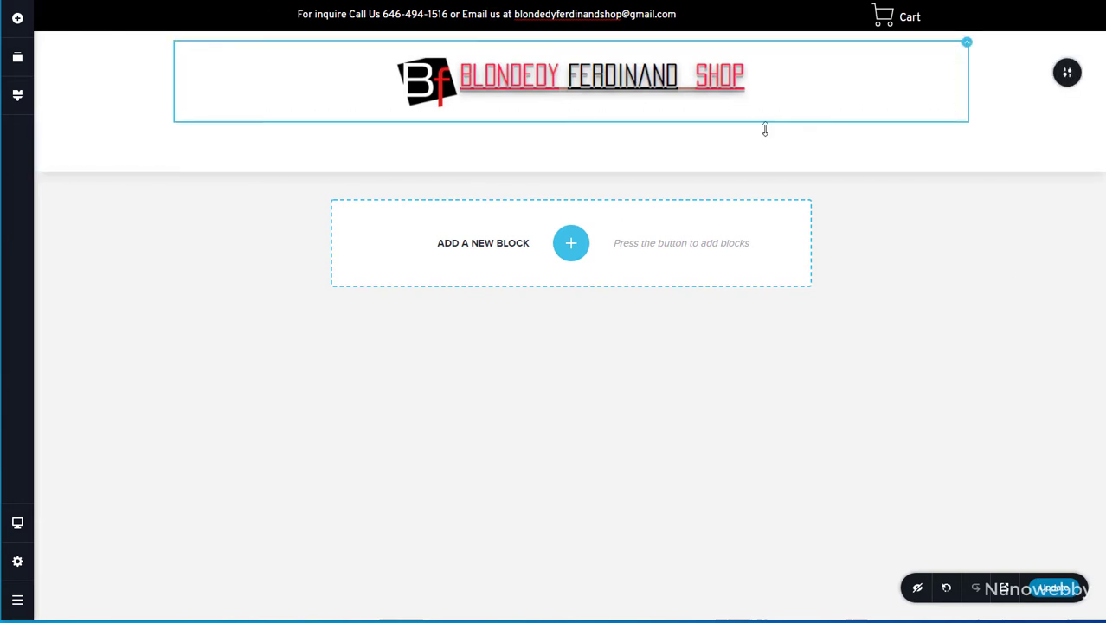
left_click(636, 87)
left_click_drag(746, 49, 726, 51)
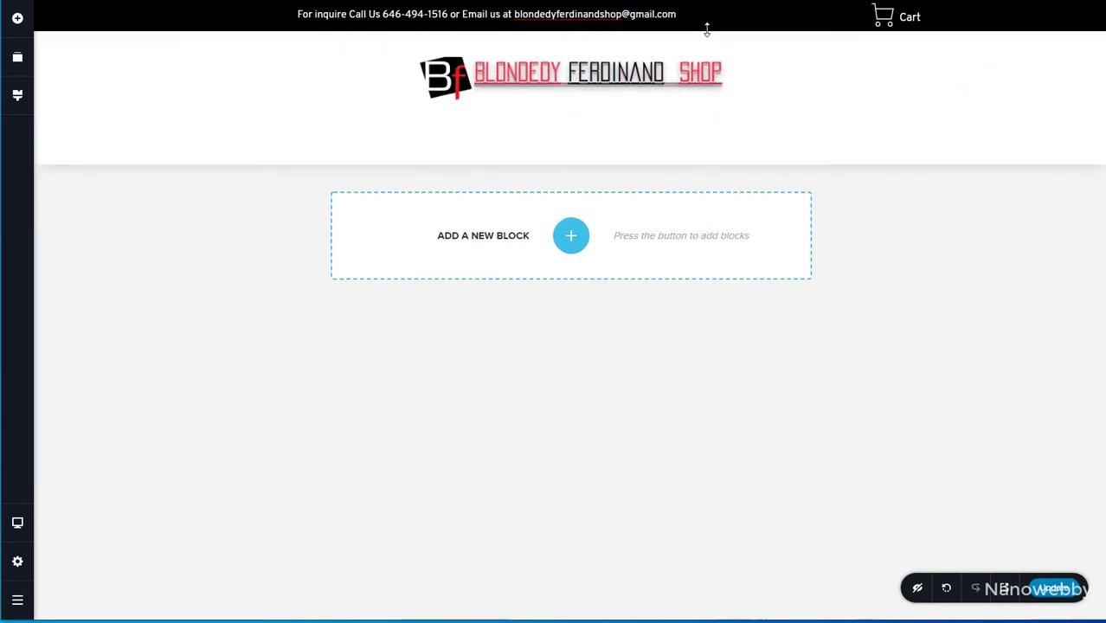
left_click(601, 31)
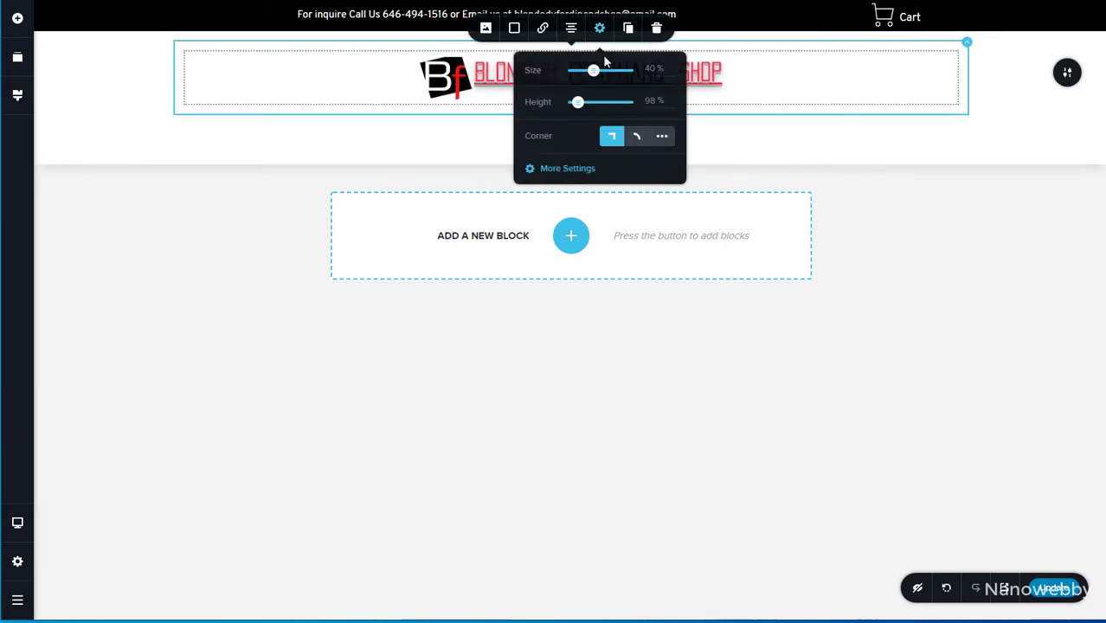
Set the logo column's top padding to 0 px and its top margin to -15 px.
left_click(995, 9)
left_click(962, 84)
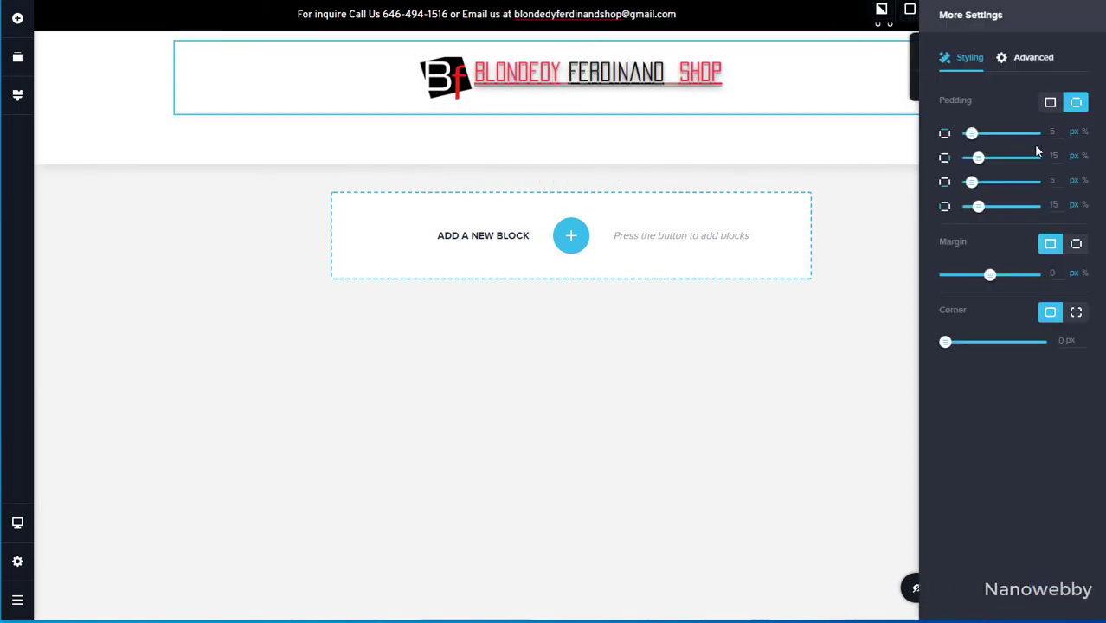
left_click_drag(973, 135, 945, 137)
left_click(1076, 245)
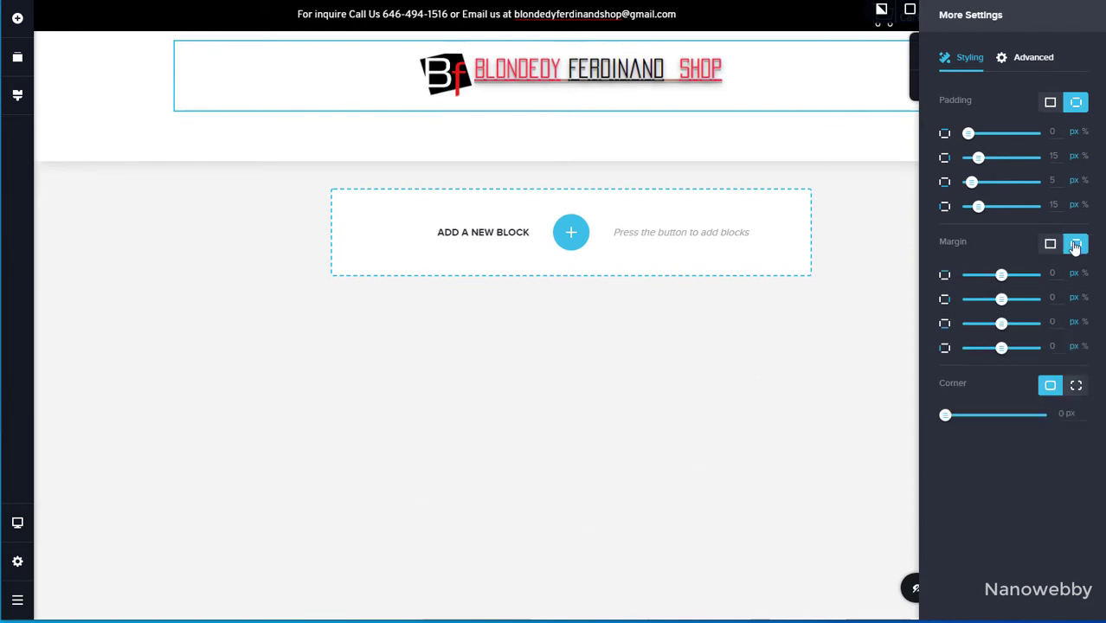
left_click_drag(1055, 274, 1040, 270)
type("-15")
left_click(790, 309)
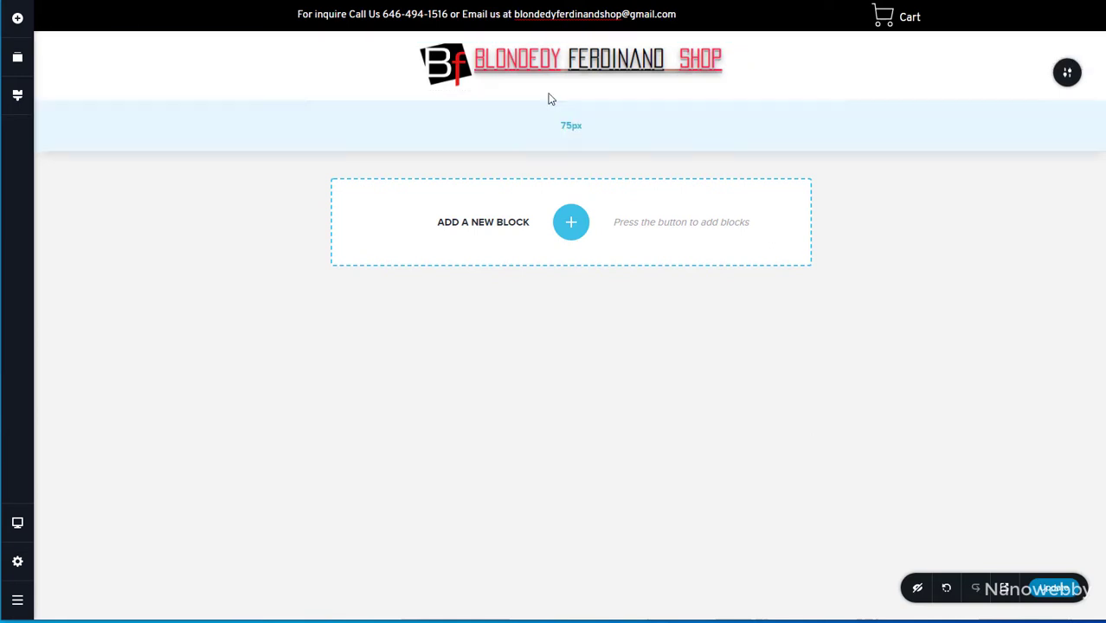
Add a Text element below the logo reading "Looking beautiful starts by feeling beautiful".
left_click(17, 17)
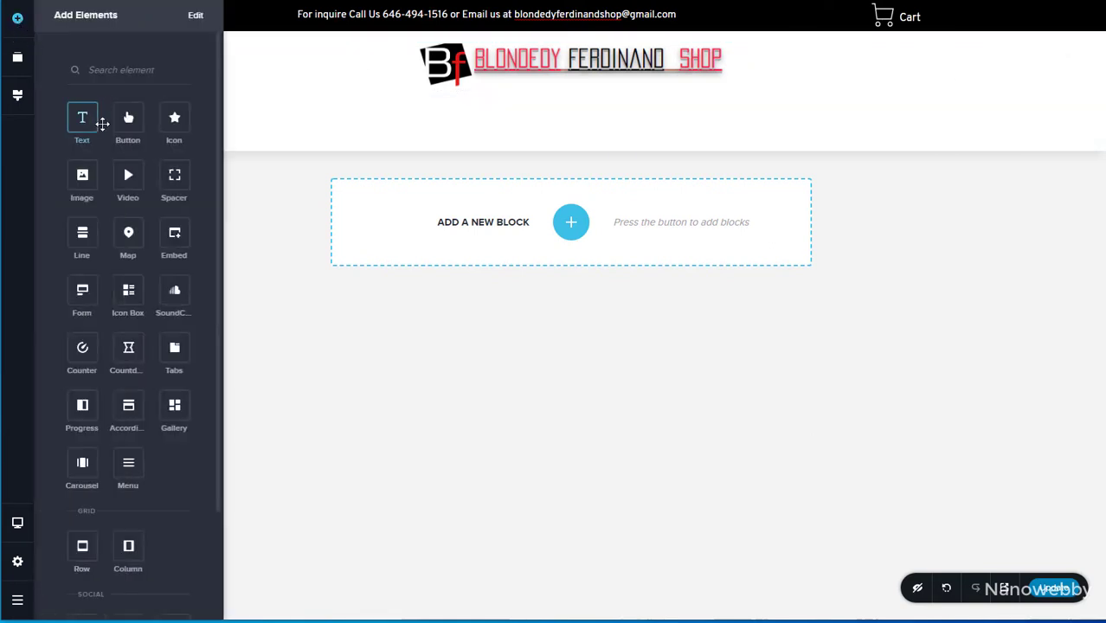
left_click_drag(81, 116, 547, 101)
left_click(499, 84)
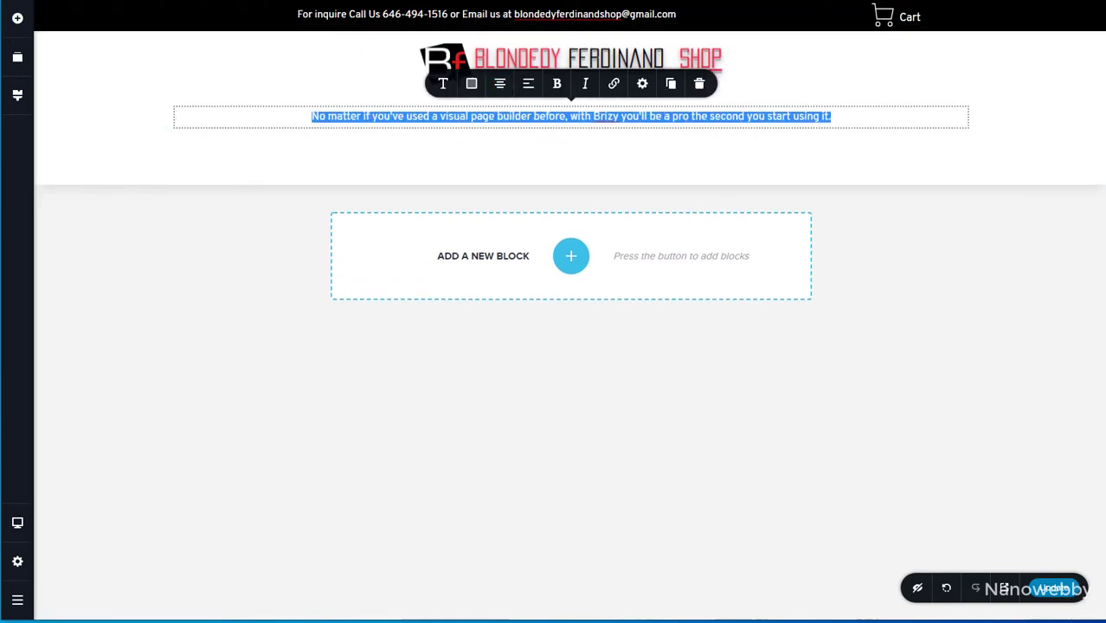
left_click_drag(831, 116, 301, 94)
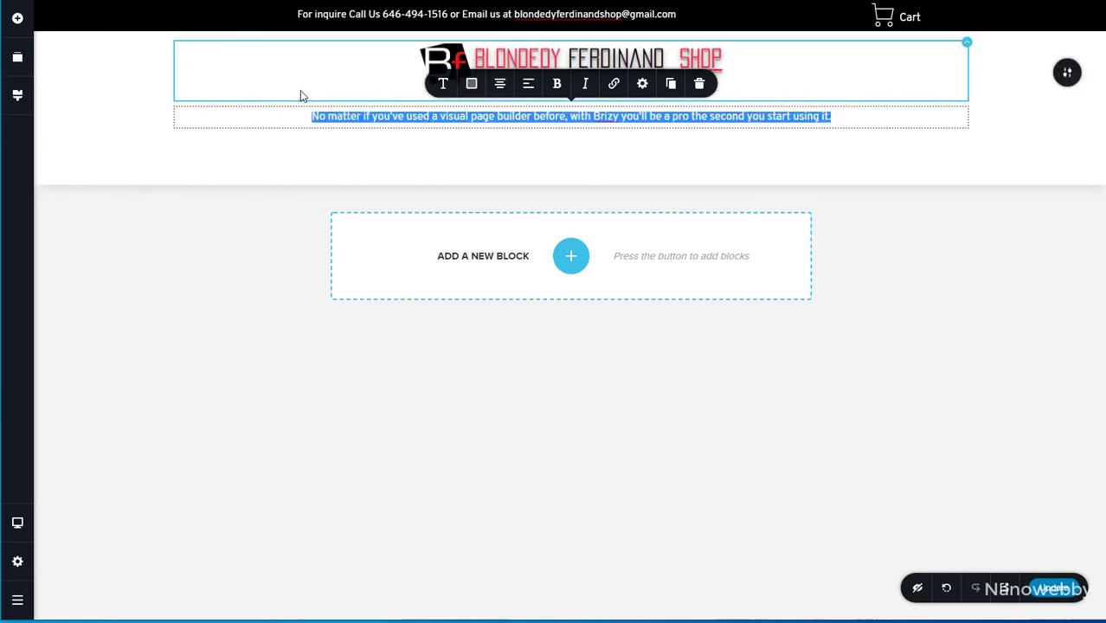
type("Looking beautiful starts by feeling beautiful")
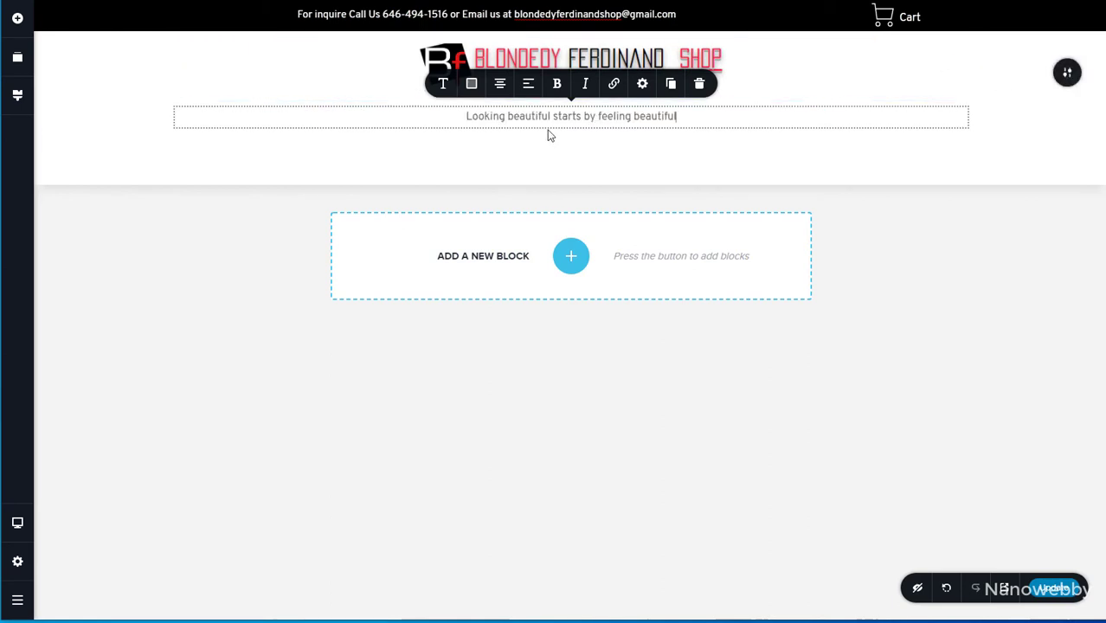
Set the tagline's letter spacing to 1.5 and its font to Noto Serif.
left_click(445, 86)
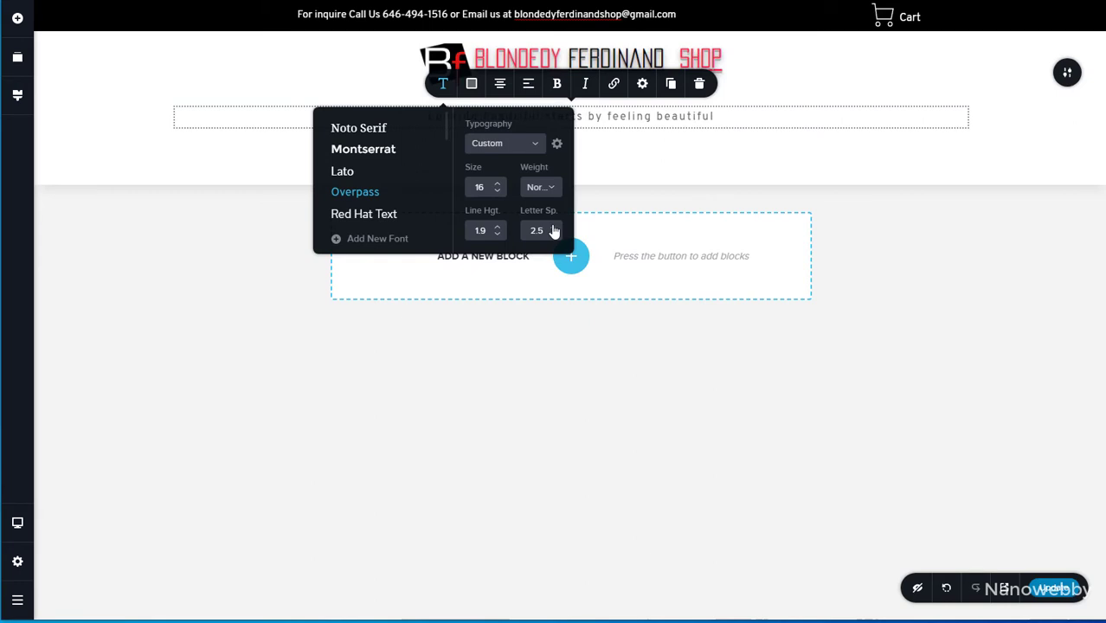
scroll(418, 191, "down", 3)
scroll(417, 191, "up", 3)
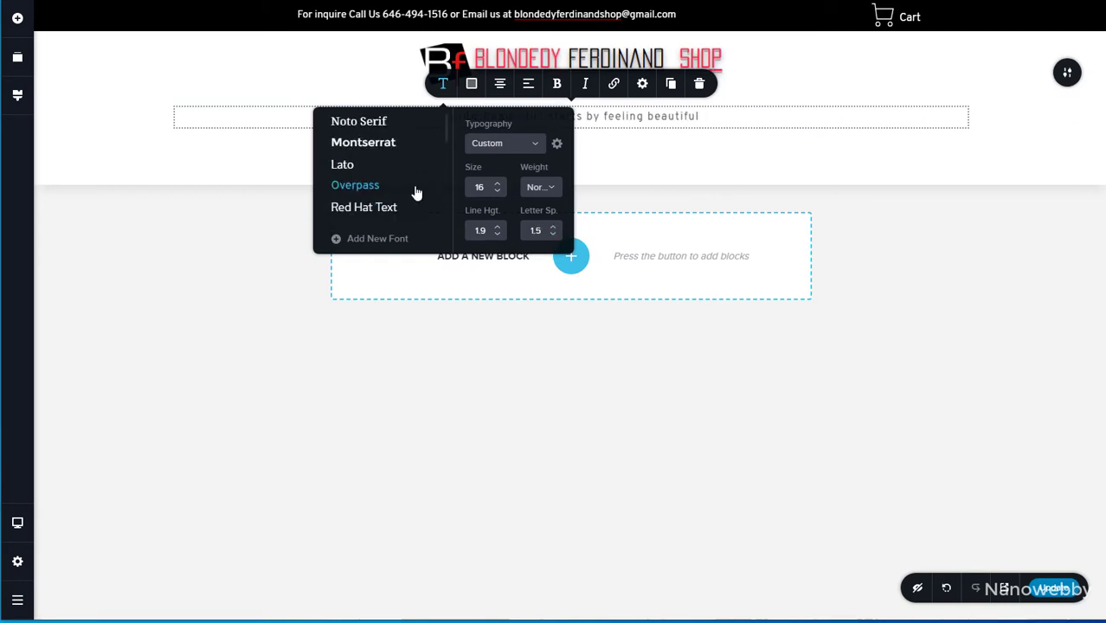
scroll(417, 191, "down", 2)
scroll(414, 193, "up", 2)
scroll(409, 192, "down", 4)
scroll(407, 173, "up", 3)
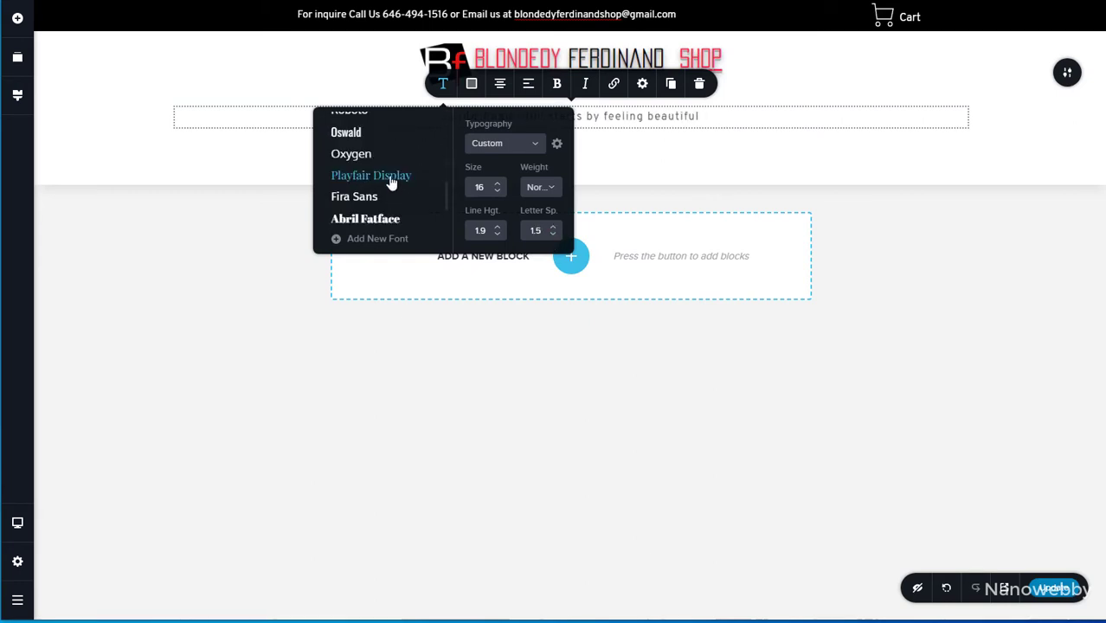
scroll(374, 156, "up", 3)
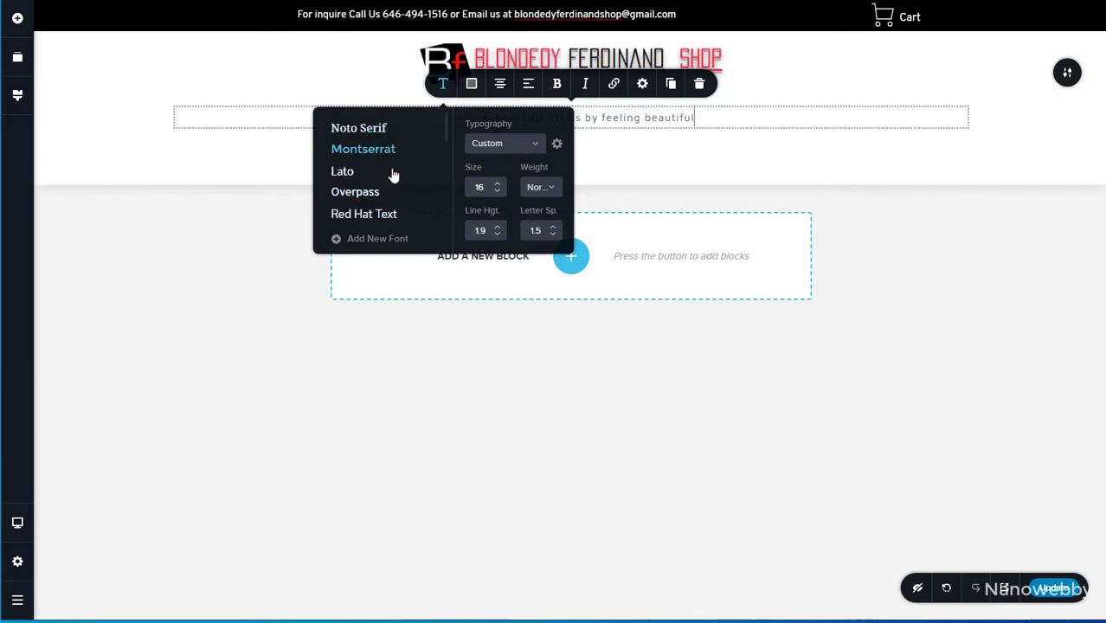
left_click(362, 120)
left_click(805, 143)
left_click(708, 117)
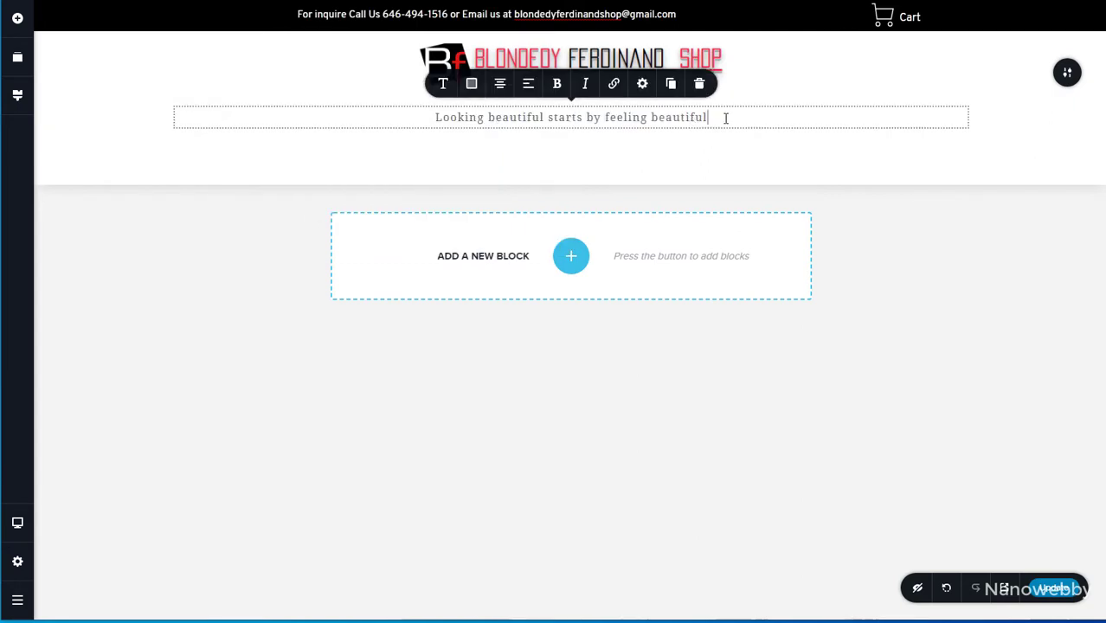
Undo the accidental move that put the tagline beside the logo.
left_click(471, 83)
key("Escape")
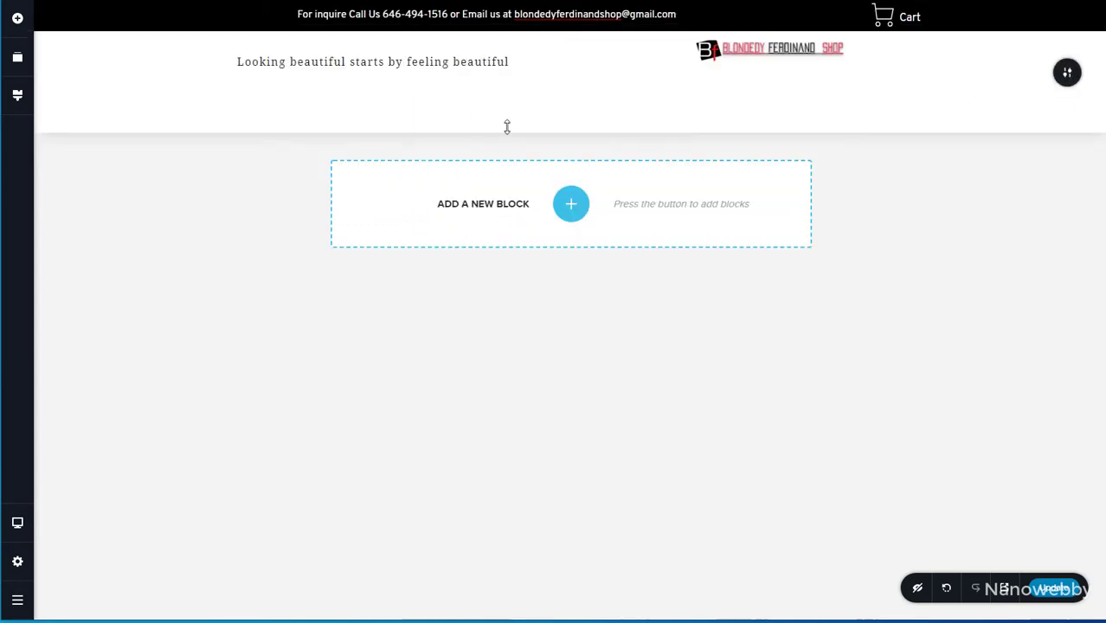
left_click(947, 589)
Give the tagline a near-black palette colour and change its font to Montserrat.
left_click(691, 120)
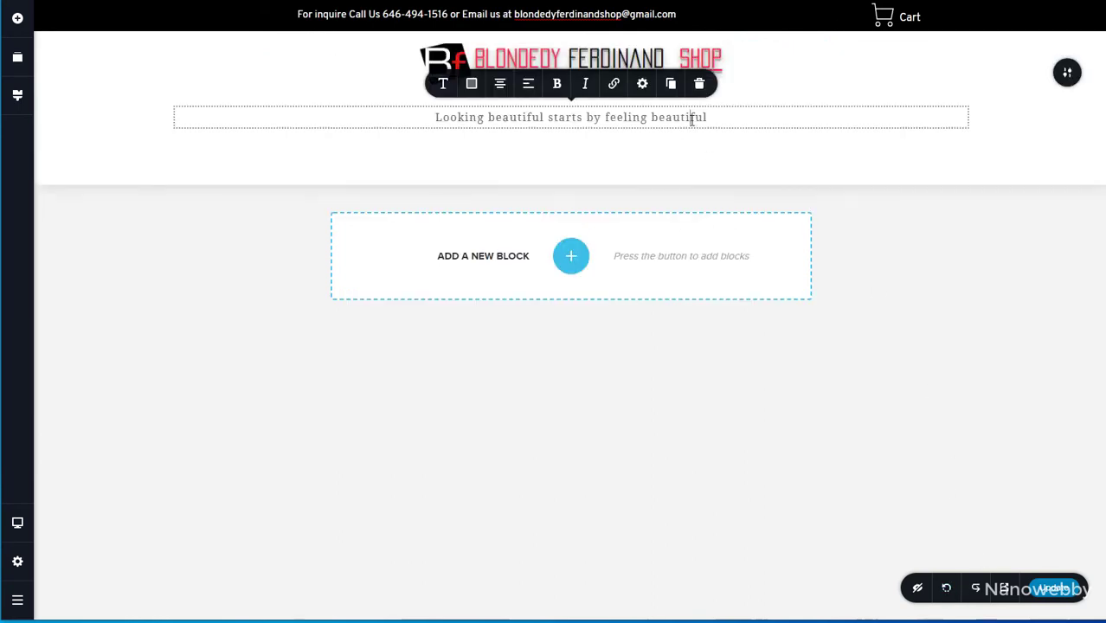
left_click(472, 83)
left_click(519, 116)
left_click(443, 83)
left_click(373, 149)
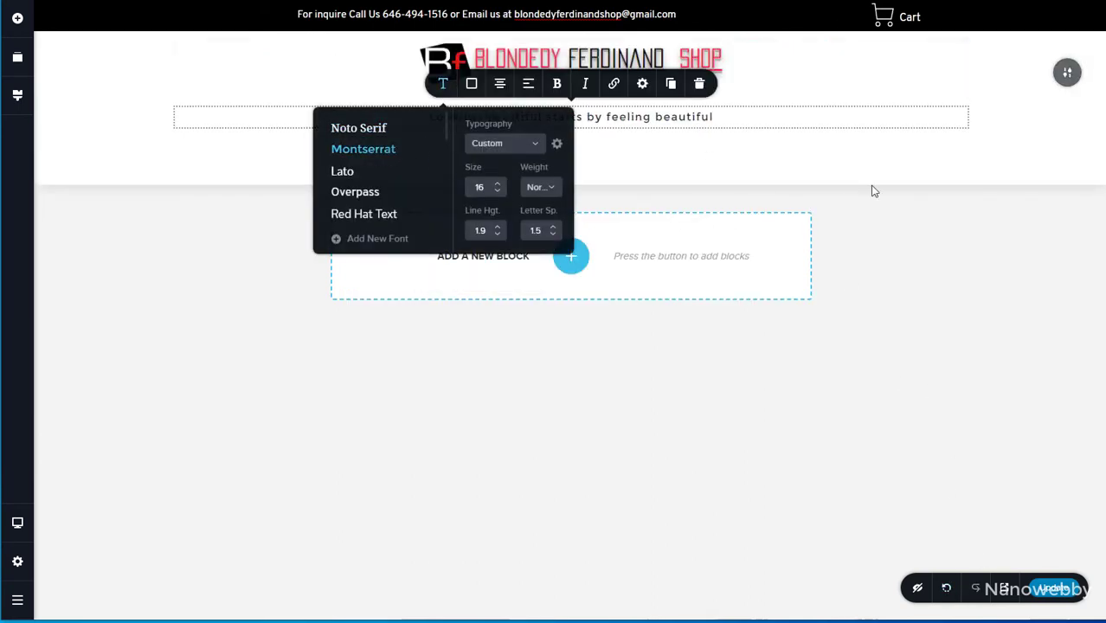
left_click(872, 191)
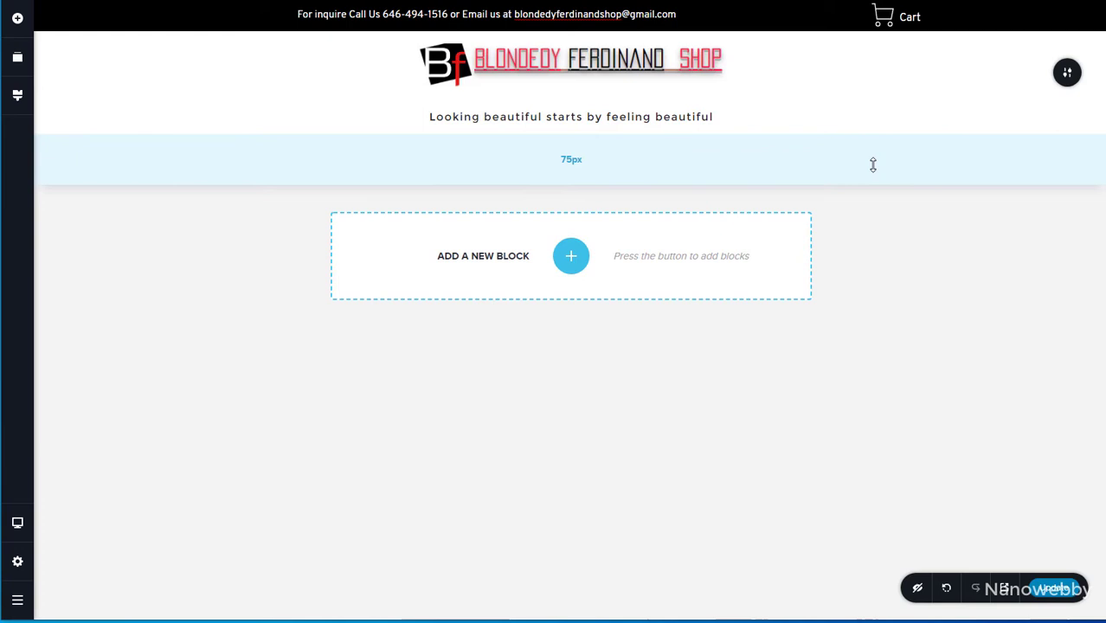
Add a full stop at the end of the tagline.
left_click(720, 120)
type(".")
left_click(877, 199)
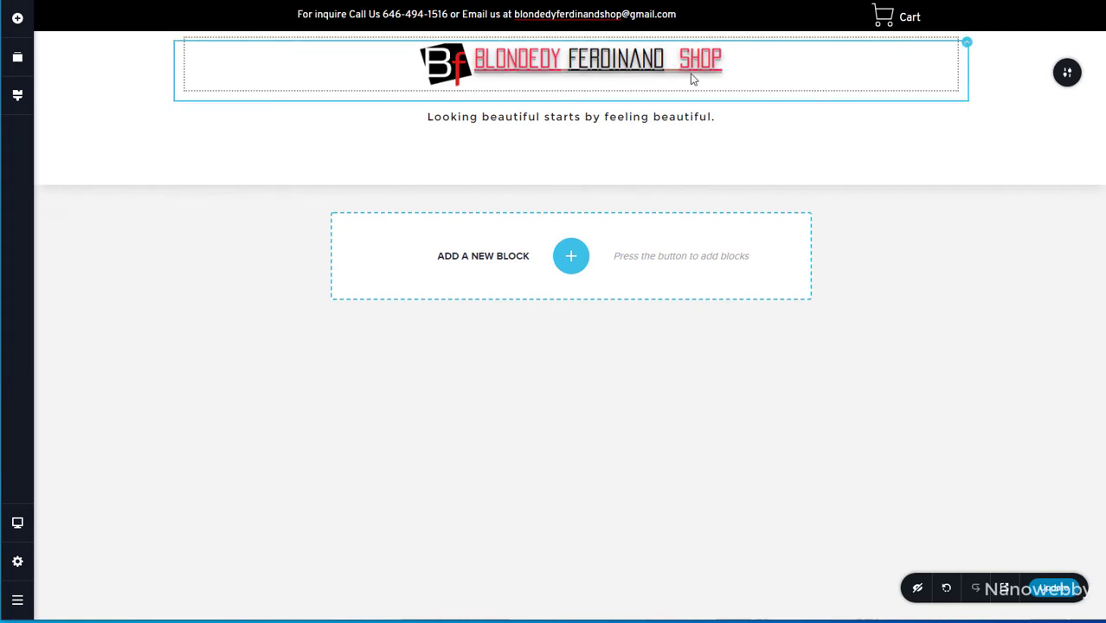
Reduce the logo image's bottom margin to 4 px.
left_click(602, 21)
left_click(571, 156)
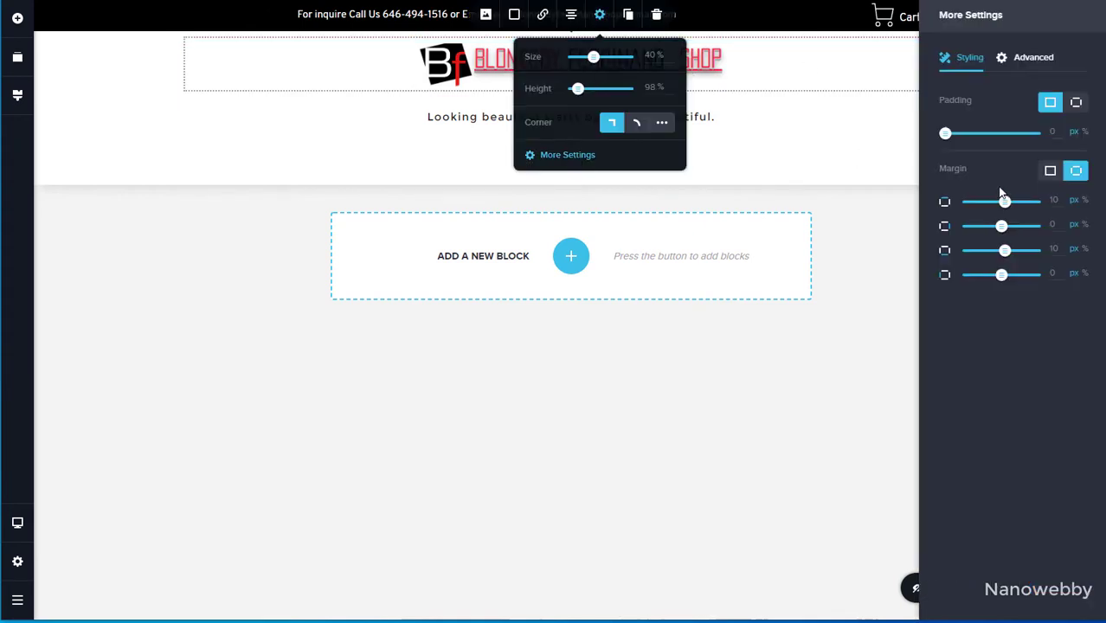
left_click_drag(1005, 250, 1004, 251)
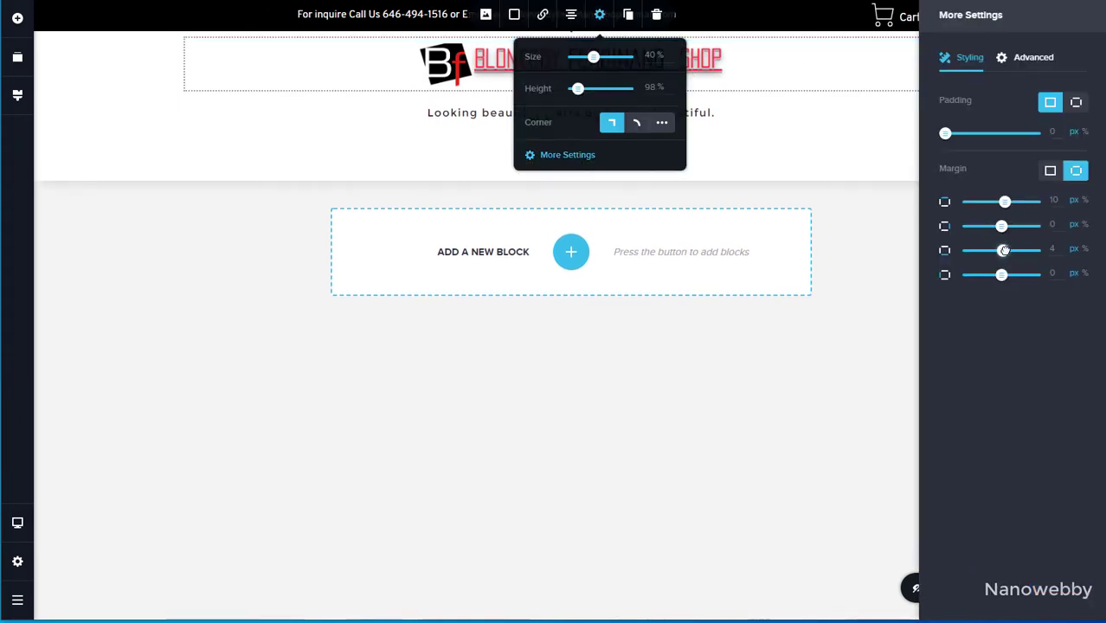
left_click(797, 156)
Set the tagline's font size to 15, line height to 1.8 and letter spacing to 0.
left_click(653, 125)
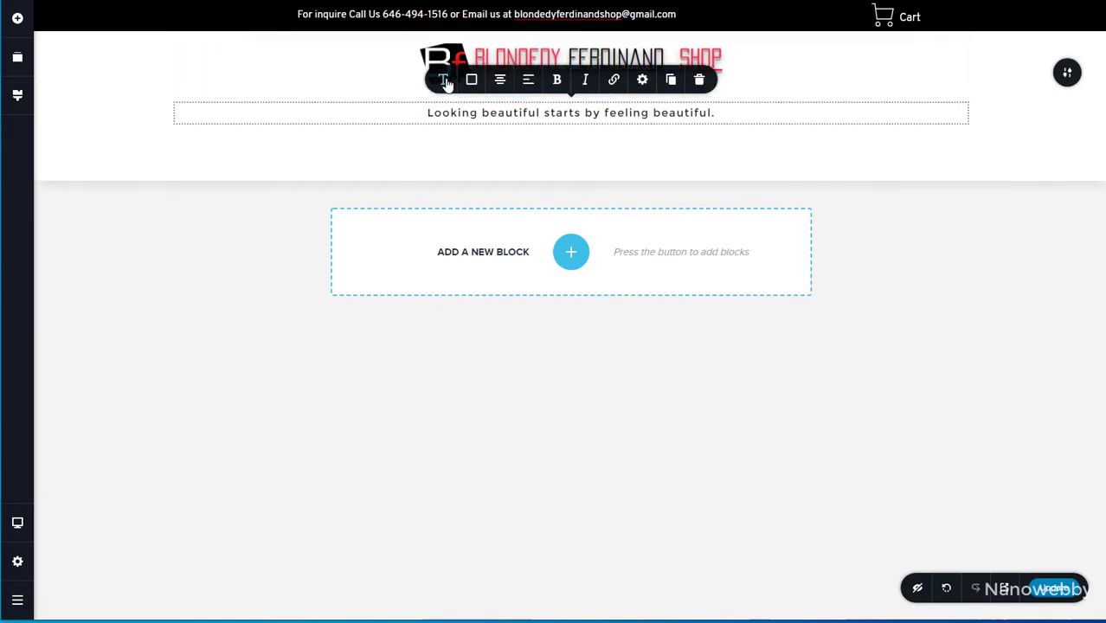
left_click(442, 80)
left_click(498, 188)
left_click(497, 187)
left_click(500, 182)
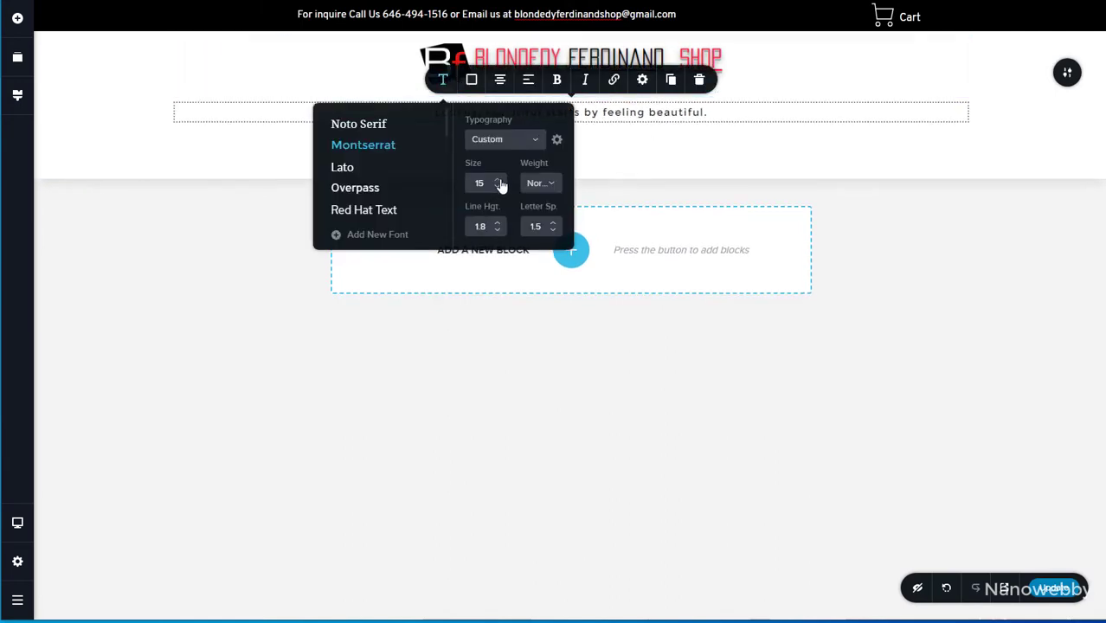
left_click(810, 188)
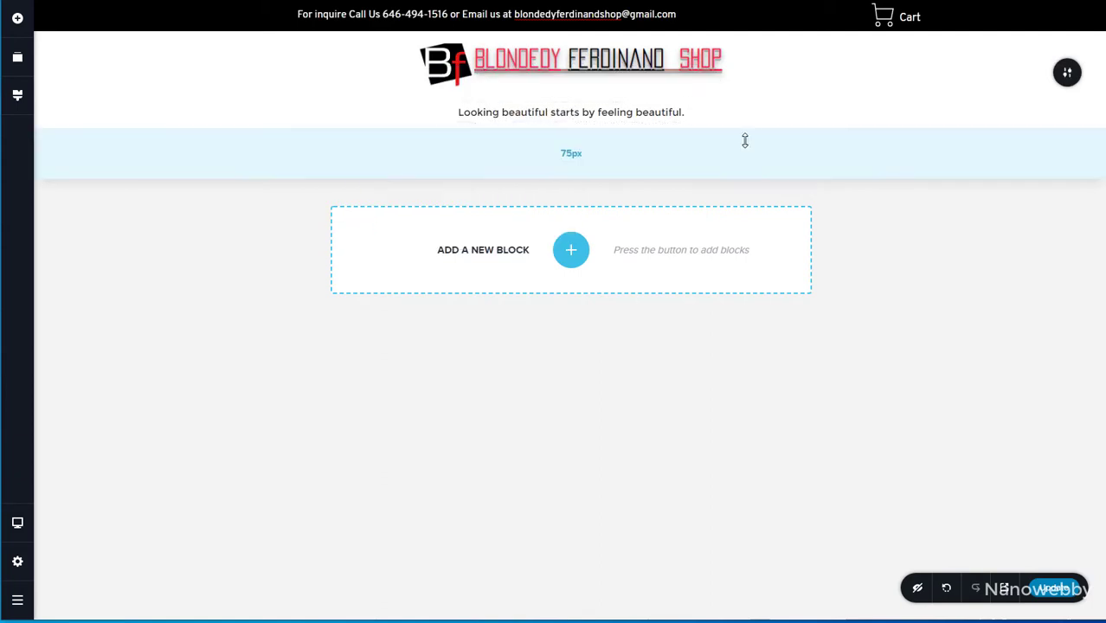
Raise the tagline's font size to 16.
left_click(662, 119)
left_click(443, 79)
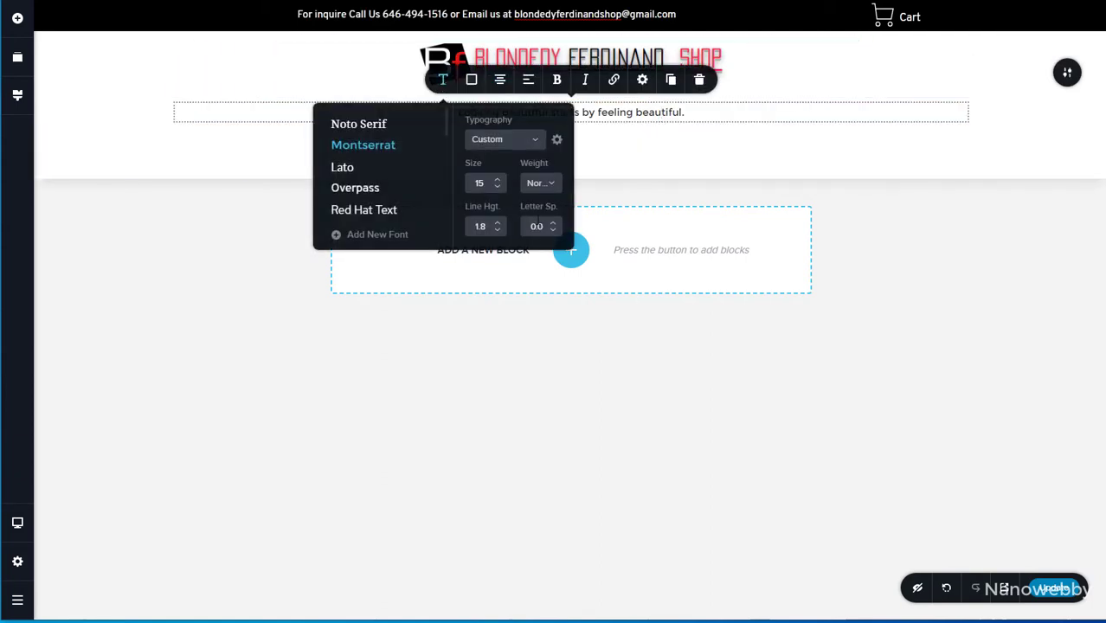
left_click(500, 183)
left_click(498, 184)
left_click(797, 139)
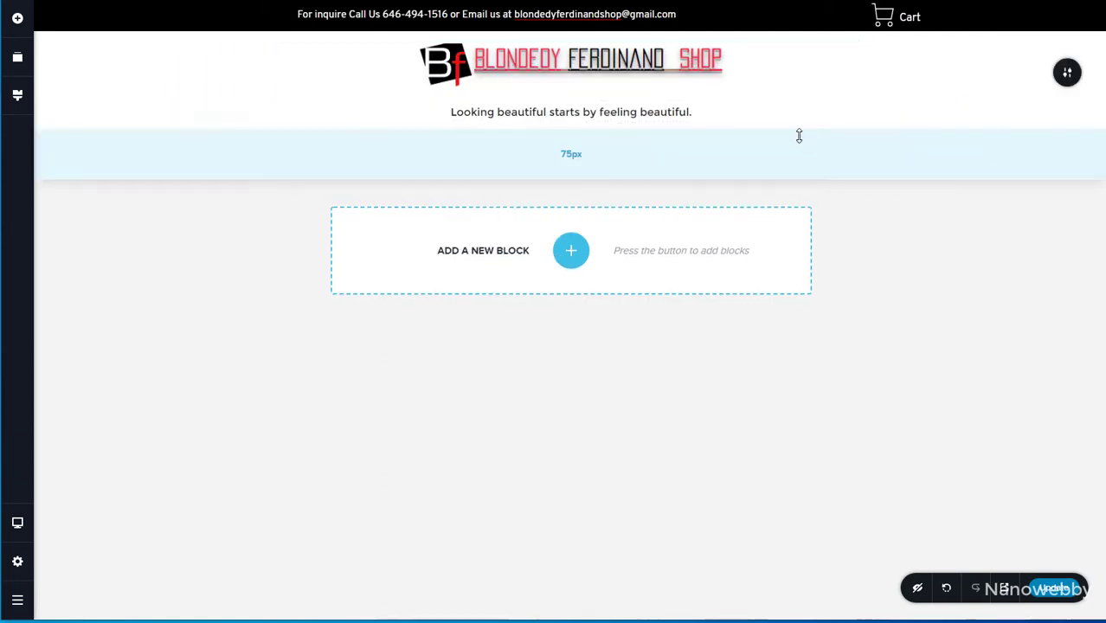
Enlarge the logo image slightly from its corner.
left_click(627, 61)
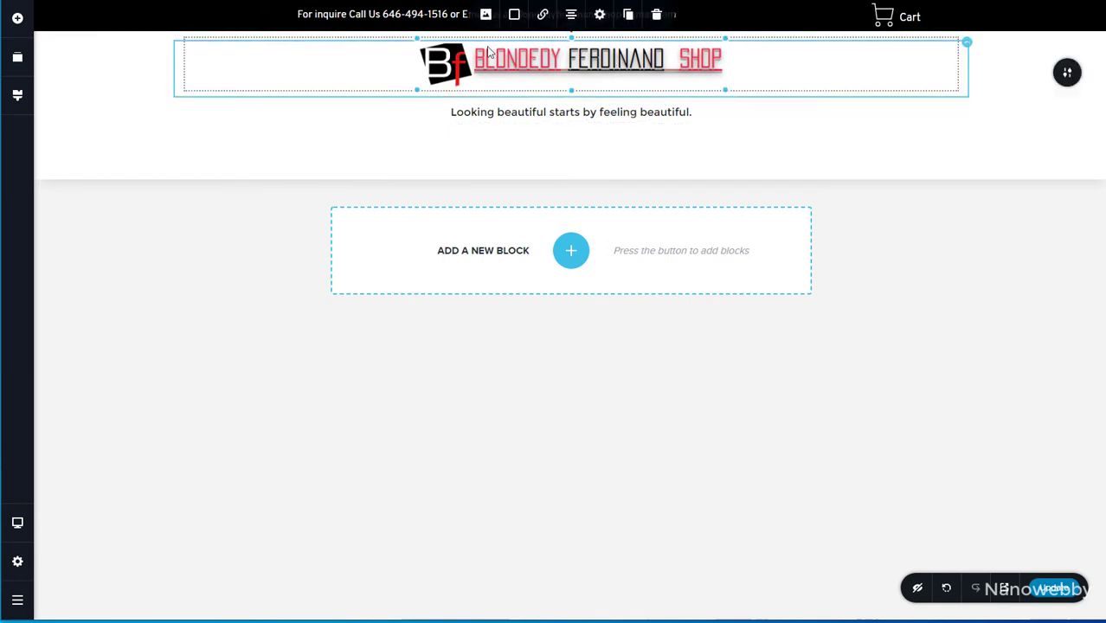
left_click_drag(416, 37, 399, 34)
left_click(836, 209)
left_click(439, 65)
left_click(780, 186)
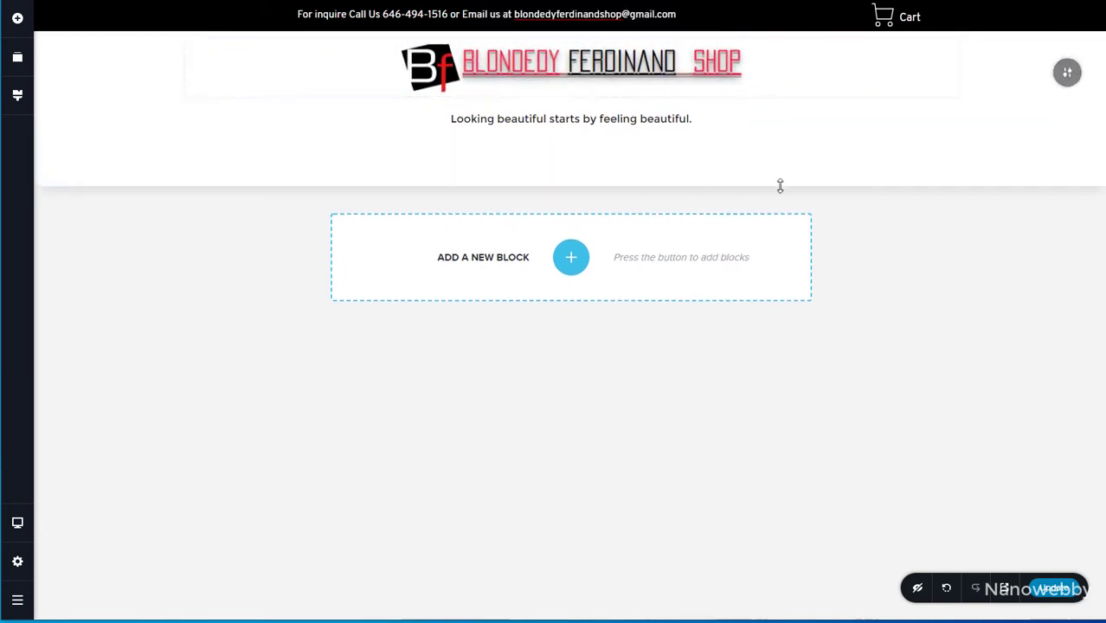
Widen the letter spacing of the tagline below the logo.
left_click(676, 122)
left_click(443, 87)
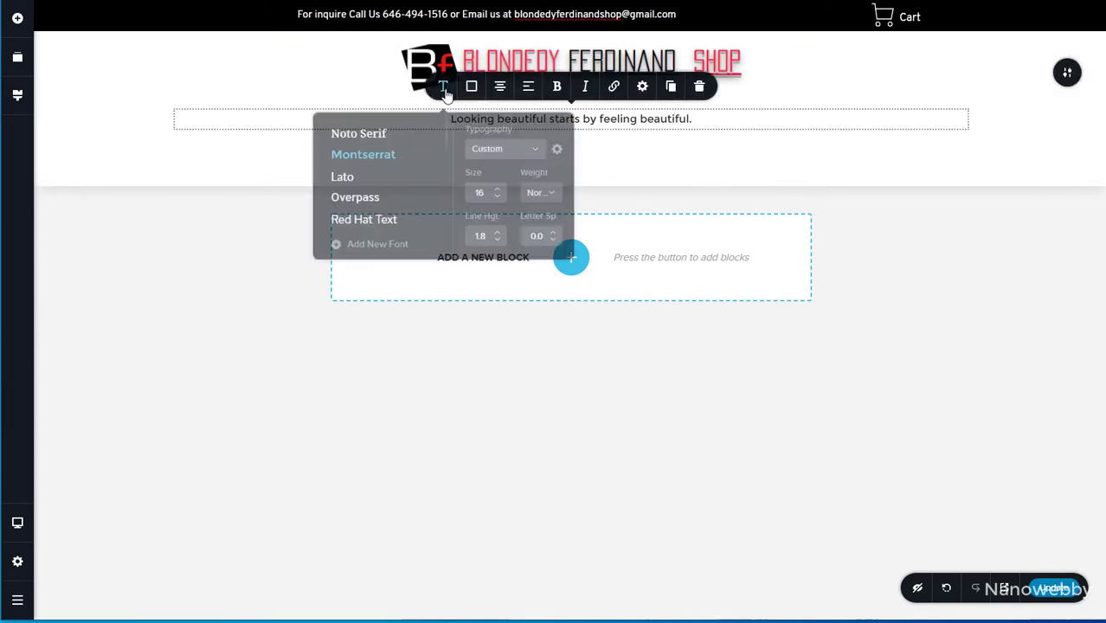
double_click(498, 186)
double_click(497, 194)
left_click(552, 234)
left_click(849, 212)
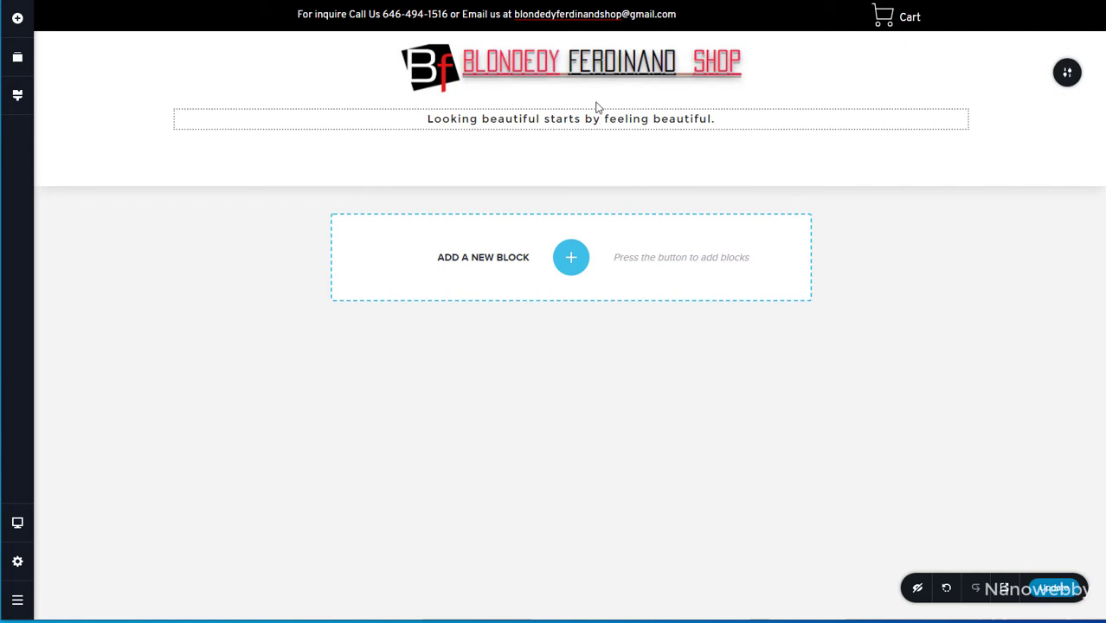
Cycle the tagline's alignment through its options and back to centered.
left_click(568, 122)
left_click(504, 87)
left_click(504, 88)
left_click(505, 88)
left_click(505, 87)
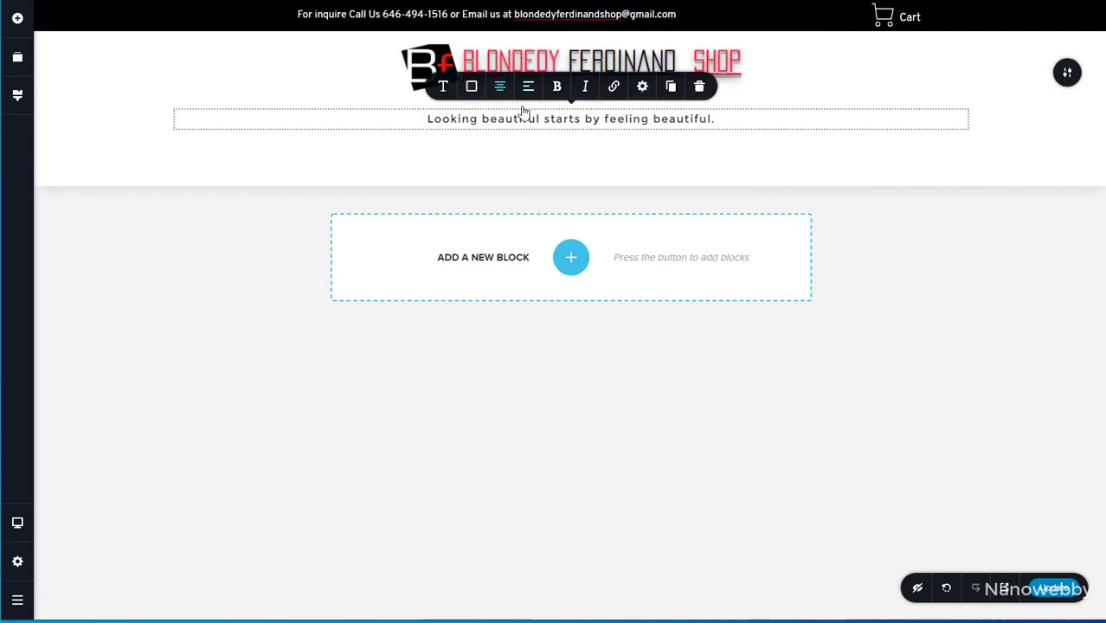
left_click(744, 156)
Enlarge the logo image slightly from its corners and reduce the header block's bottom padding to just under 60 px.
left_click(637, 86)
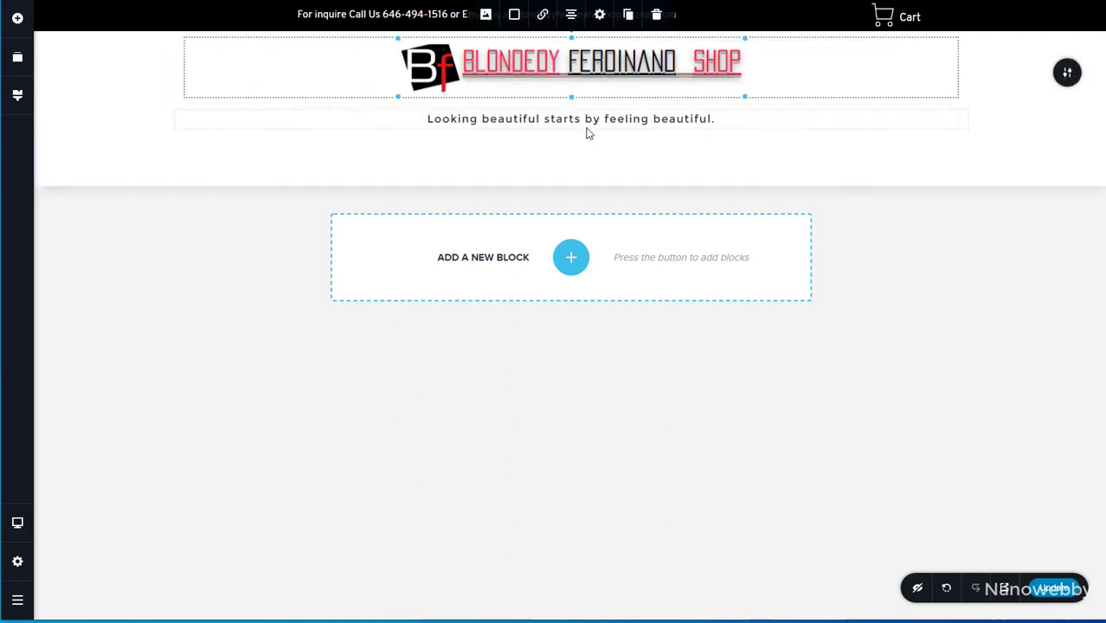
left_click(588, 127)
left_click(831, 169)
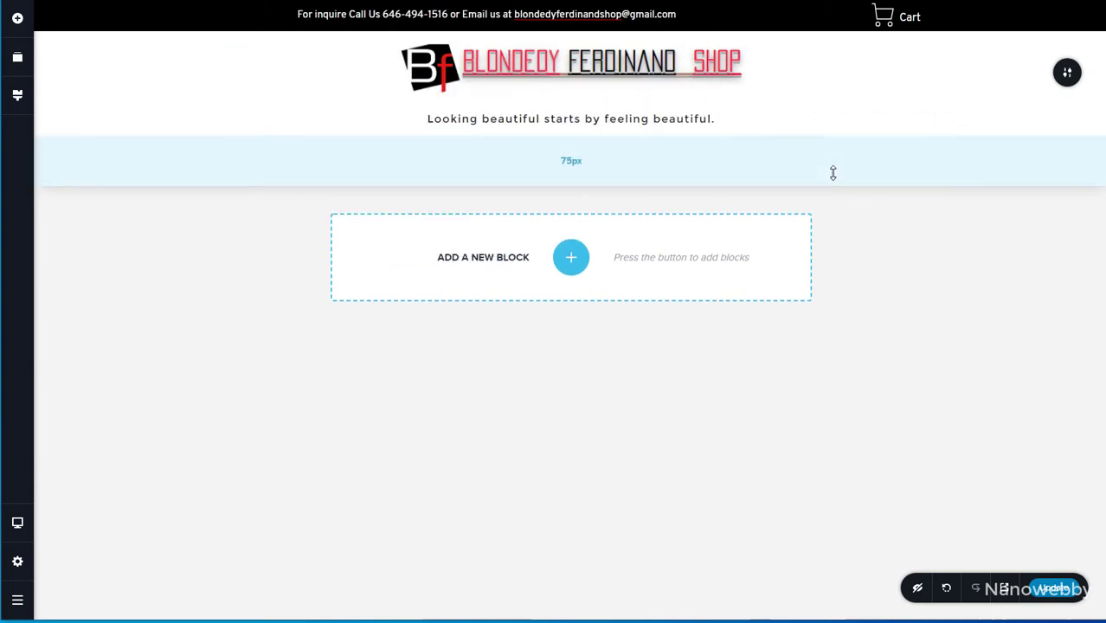
left_click_drag(399, 36, 365, 29)
mouse_move(765, 36)
left_mouse_down()
mouse_move(741, 44)
mouse_move(748, 38)
left_mouse_up()
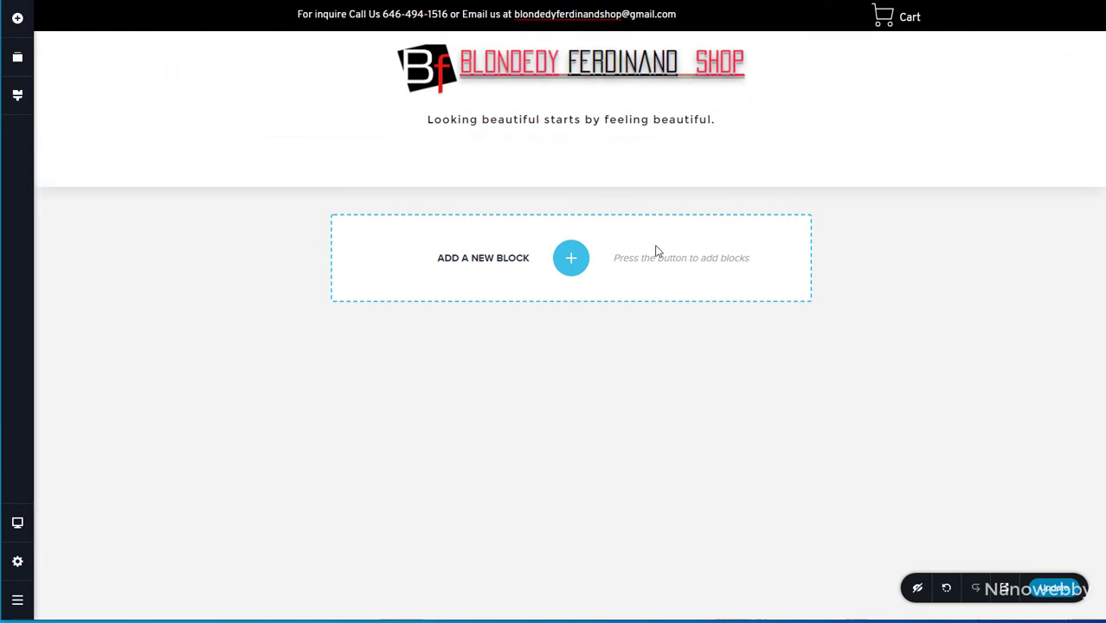
mouse_move(563, 173)
left_mouse_down()
mouse_move(561, 141)
mouse_move(559, 163)
left_mouse_up()
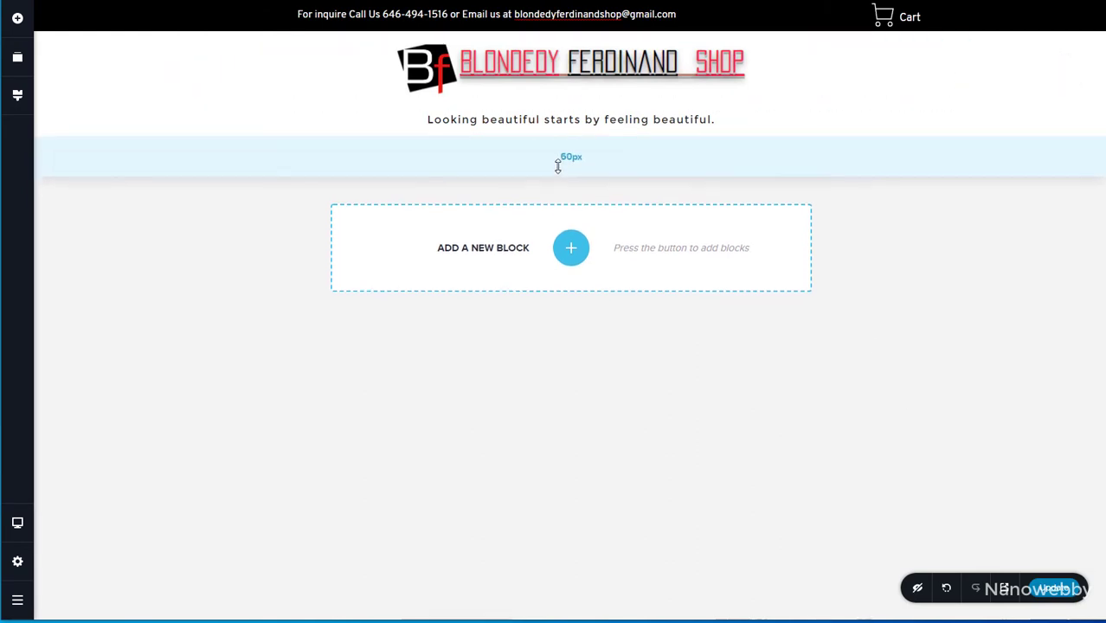
Add eight new pages to the project in the page manager.
left_click(17, 18)
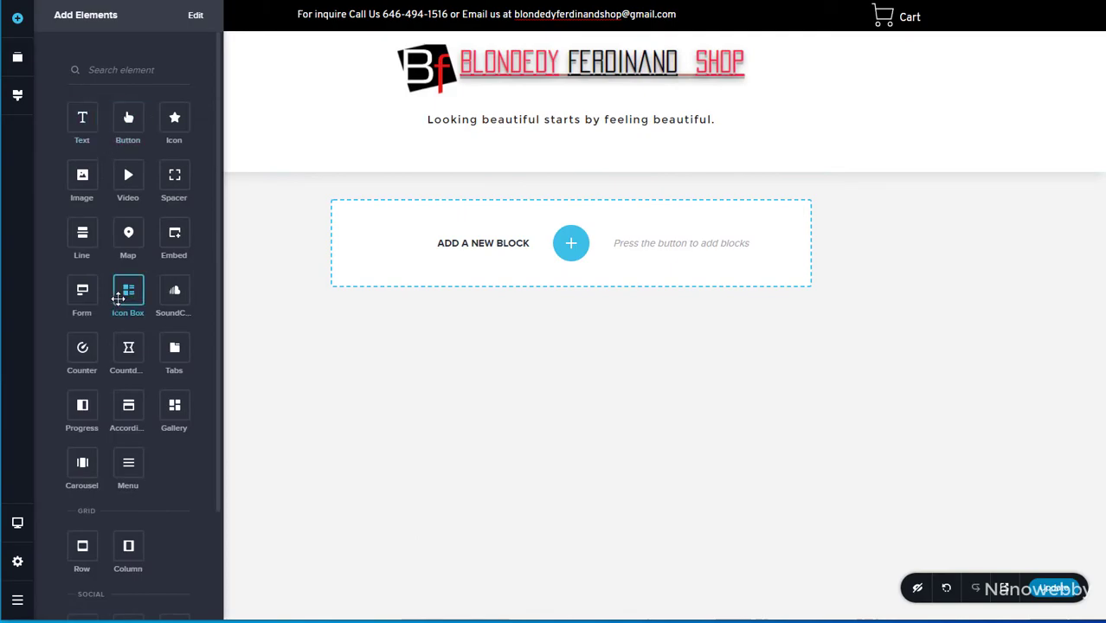
left_click(571, 243)
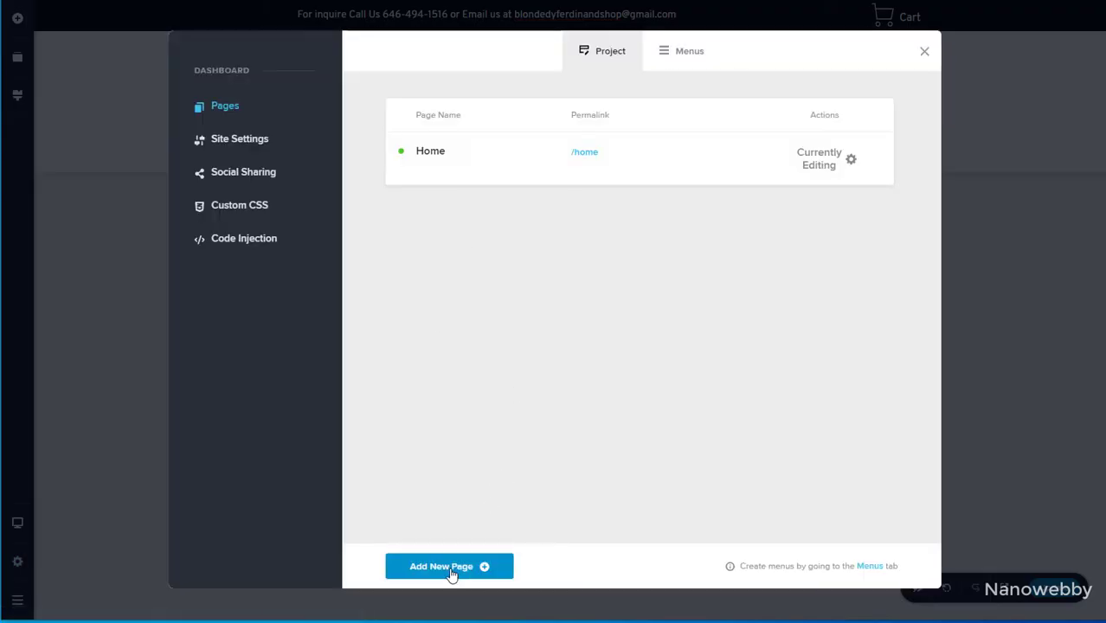
left_click(451, 572)
left_click(447, 578)
left_click(449, 570)
left_click(449, 569)
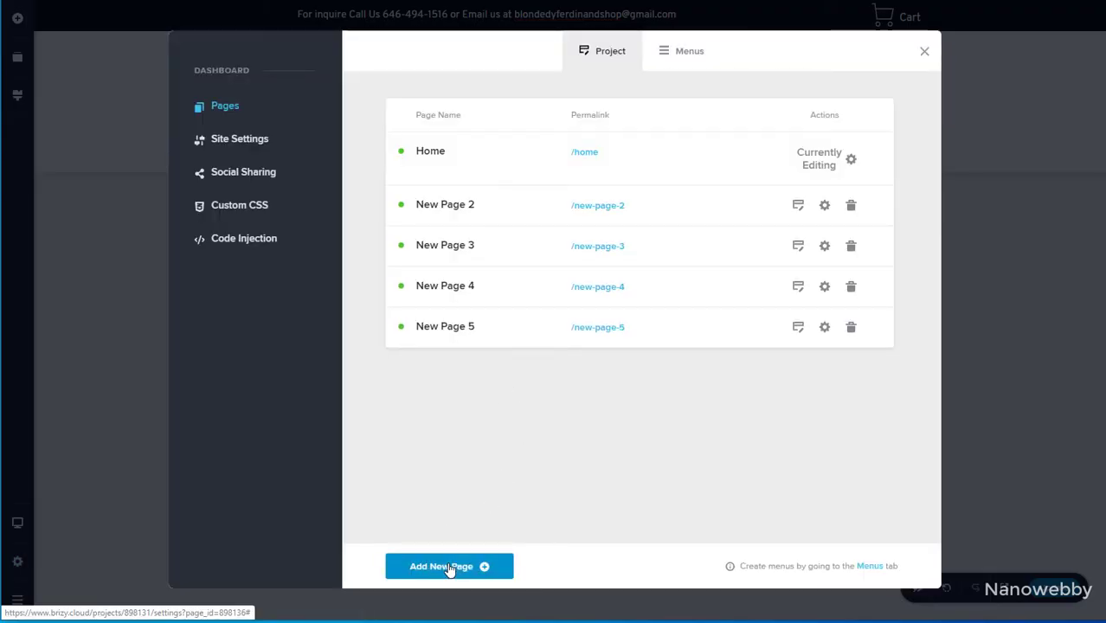
left_click(449, 569)
left_click(449, 570)
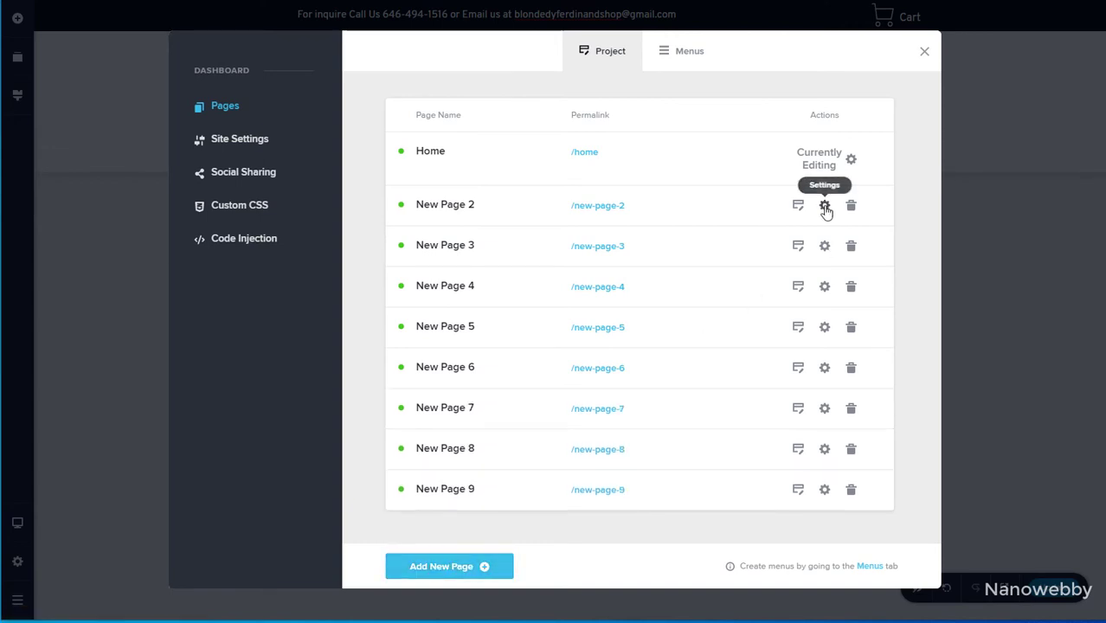
Rename New Page 2 as About with permalink about, and New Page 3 as Blondelight with permalink blondelight.
left_click(825, 206)
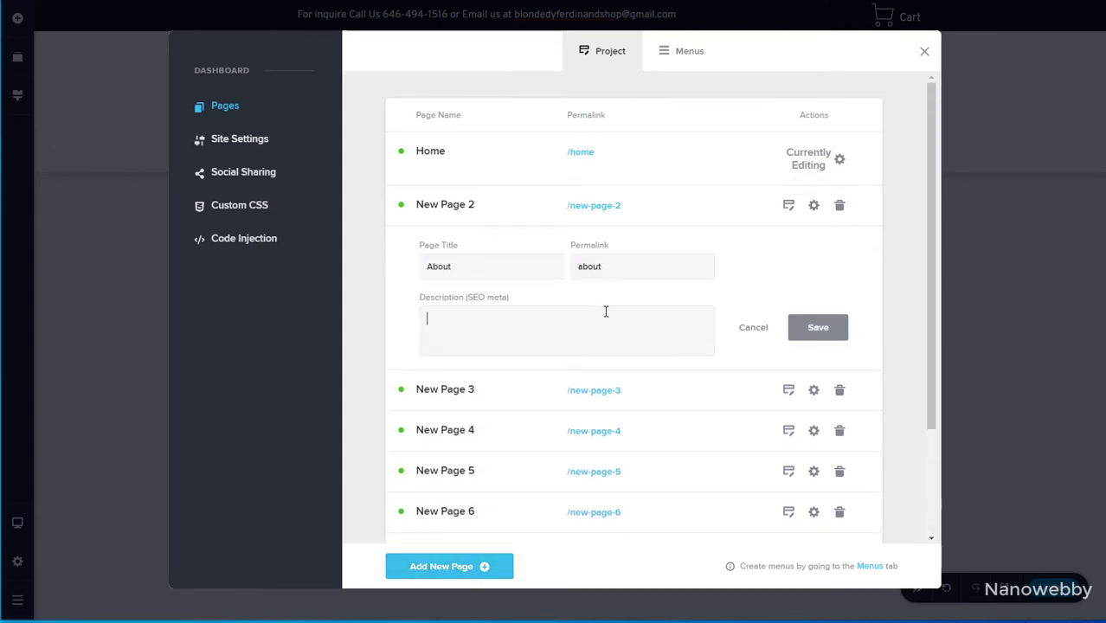
left_click(818, 327)
left_click(825, 247)
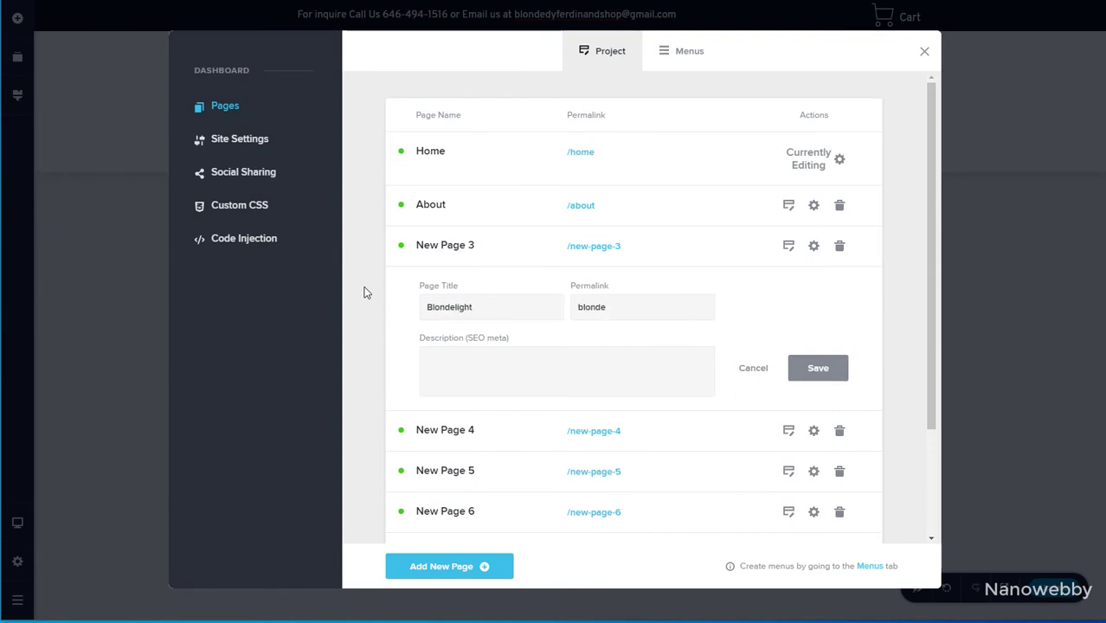
left_click(818, 368)
Rename New Page 4 as King & Queen with permalink kingandqueen, and New Page 5 as Wigs & Waves with permalink wigsandwaves.
left_click(815, 287)
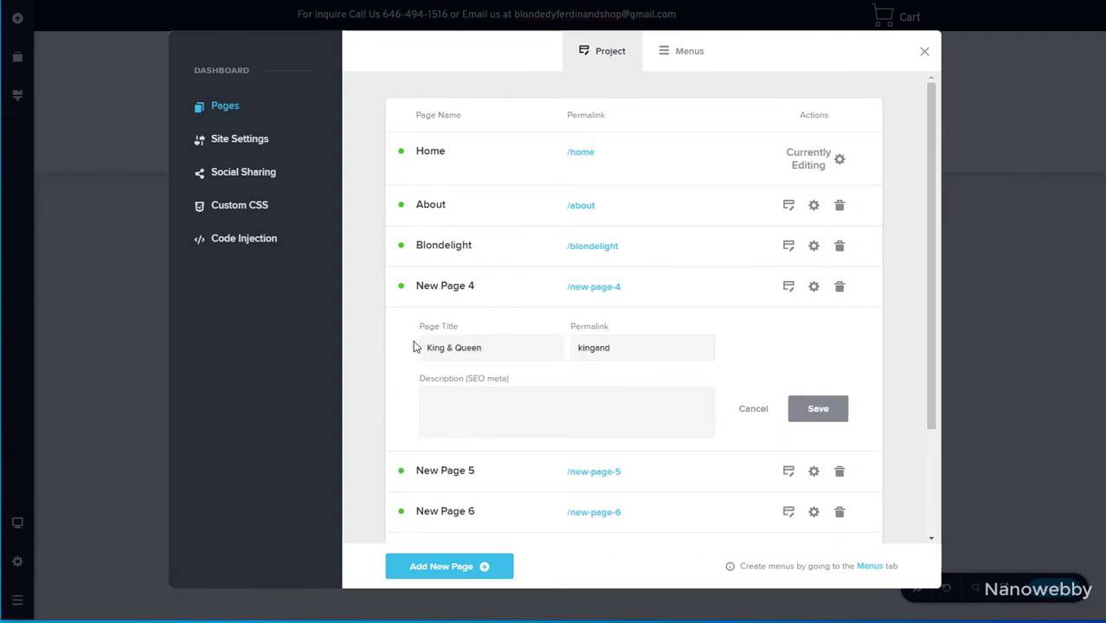
left_click(818, 409)
left_click(814, 326)
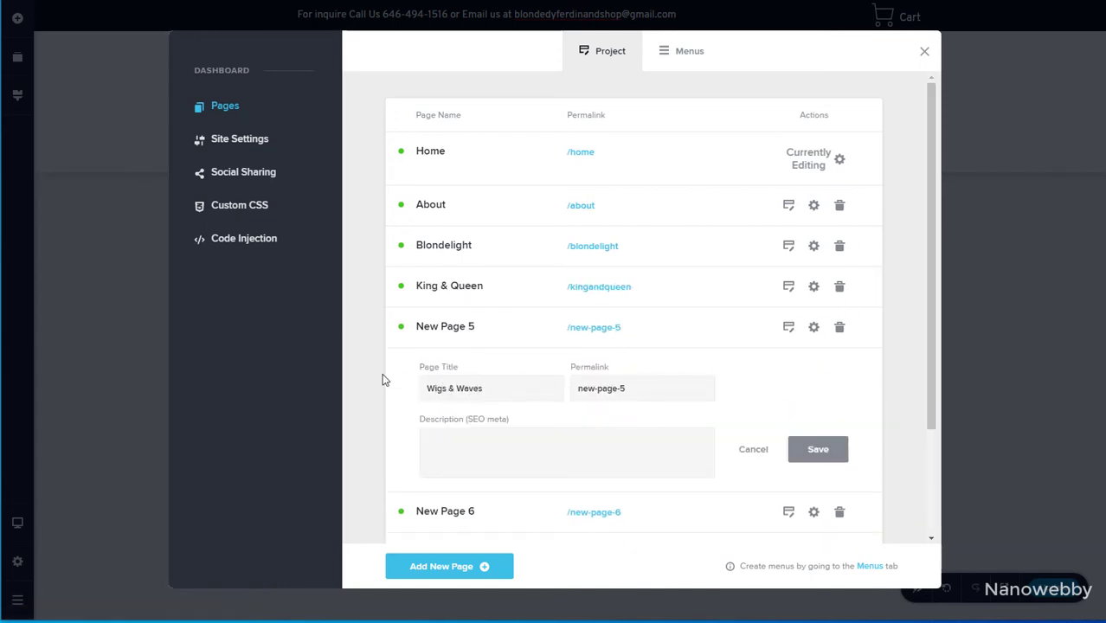
left_click(818, 449)
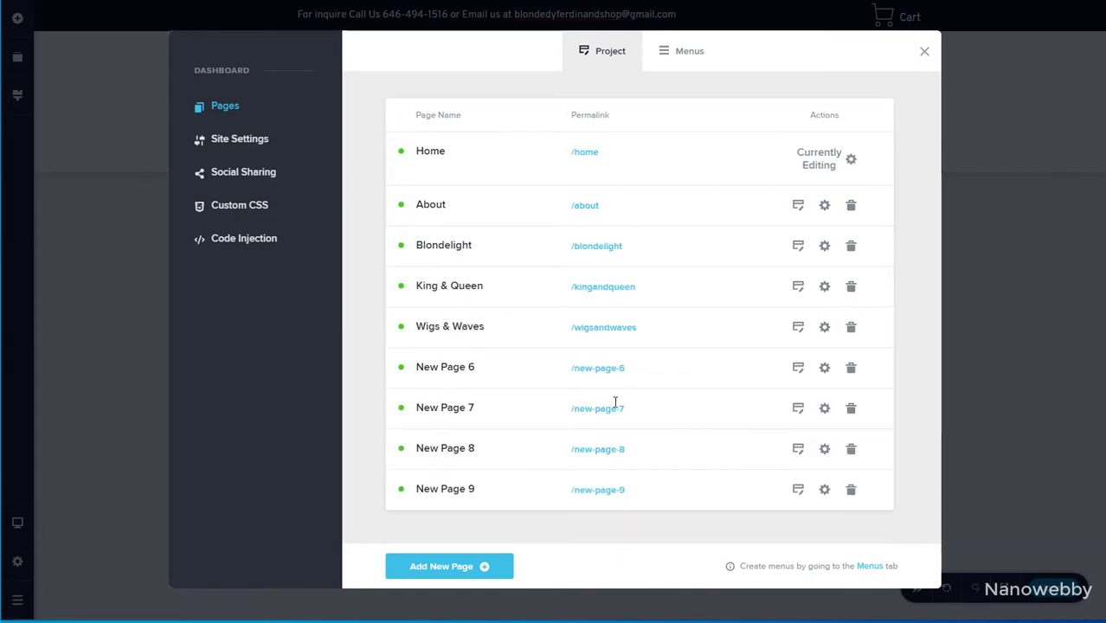
Rename New Page 6 as Waist Trainer, set its permalink to waist-trainer and save it.
left_click(814, 367)
type("Waist Trainer")
key("Tab")
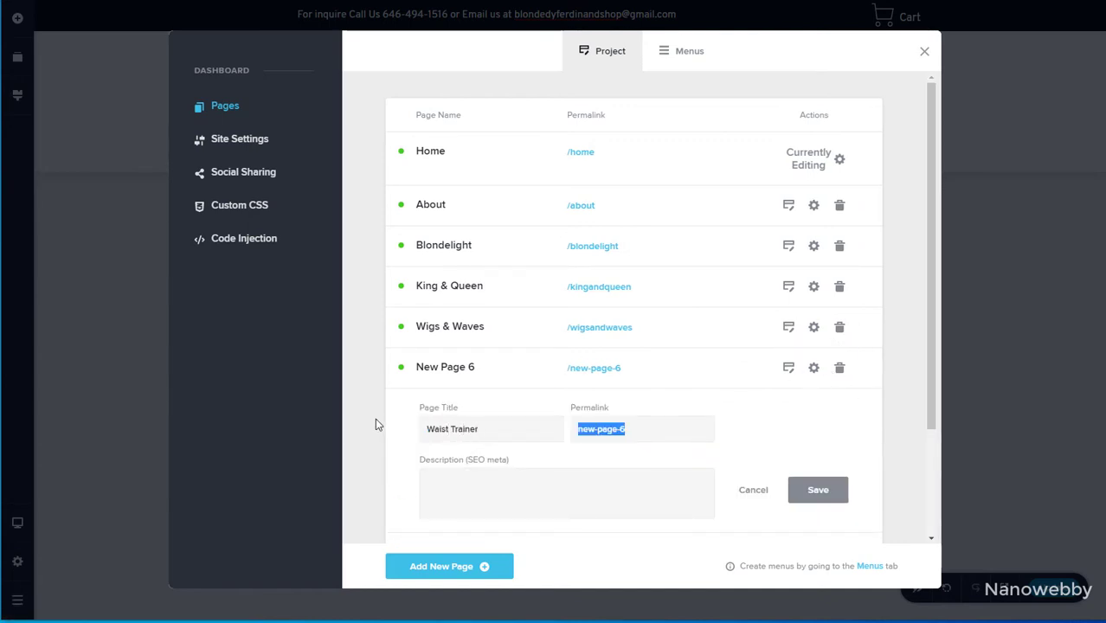
type("waist-trainer")
left_click(818, 490)
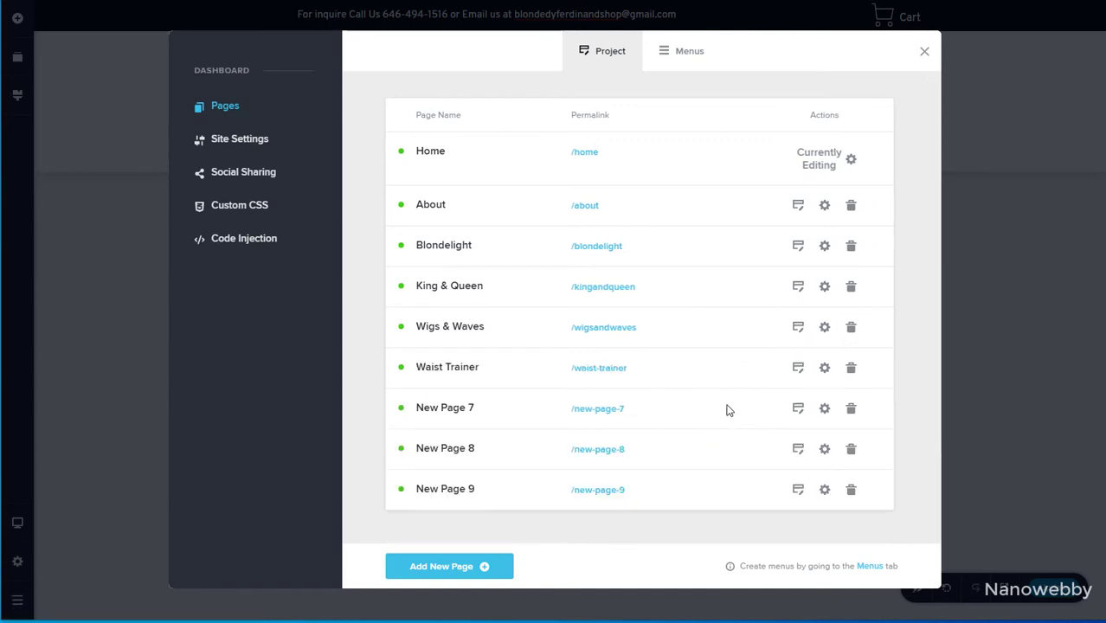
Rename New Page 7 as Lipstick, set its permalink to lipstick and save it.
left_click(824, 408)
type("Lipstick")
key("Tab")
type("li")
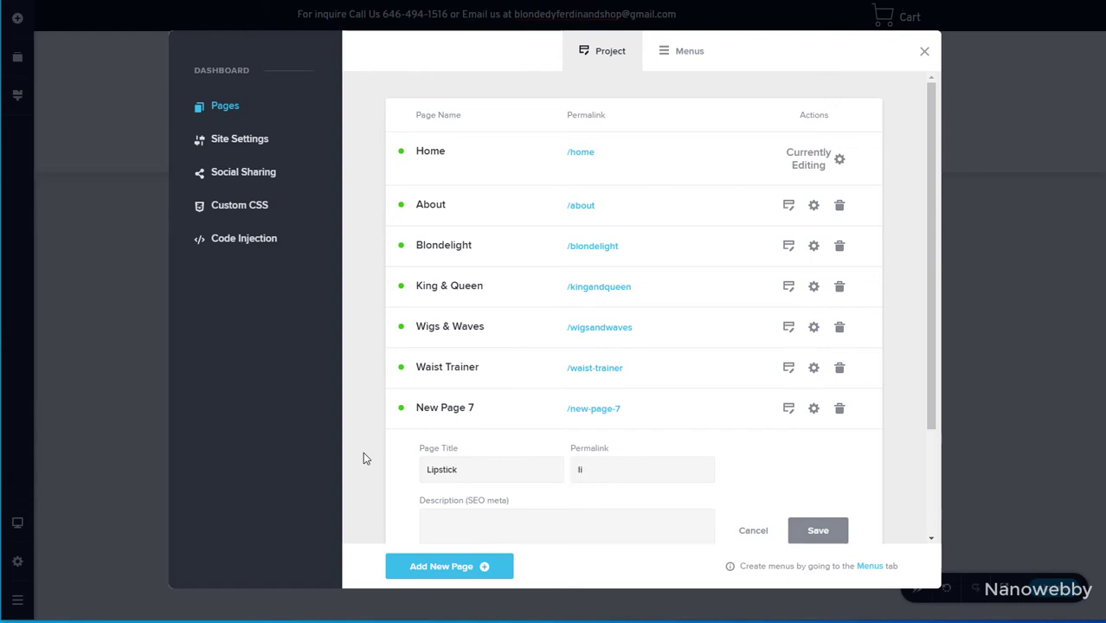
left_click(818, 530)
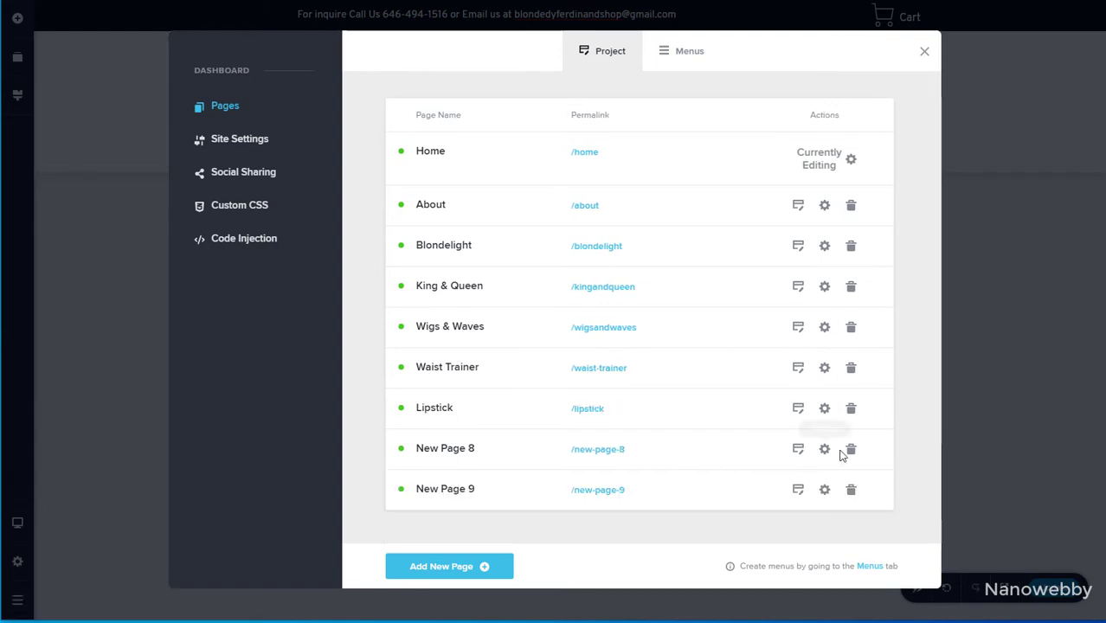
Rename New Page 8 as Yvolution, set its permalink to yvolution and save it.
left_click(818, 448)
type("y")
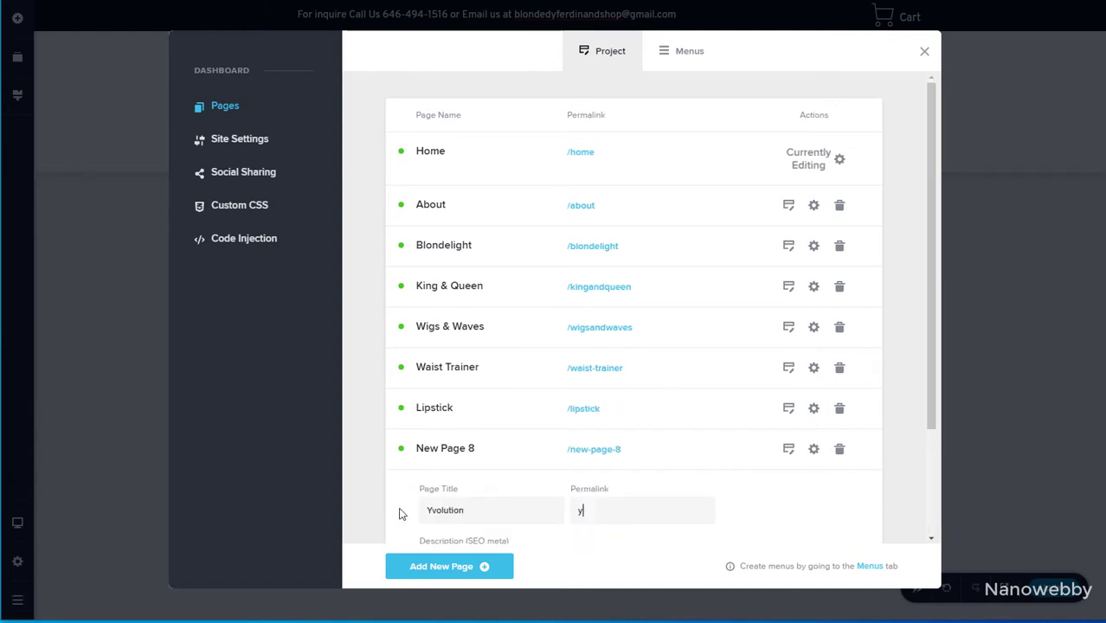
type("volution")
scroll(677, 440, "down", 1)
left_click(815, 529)
Rename New Page 9 as TV Show, set its permalink to tv-show and save it.
left_click(824, 490)
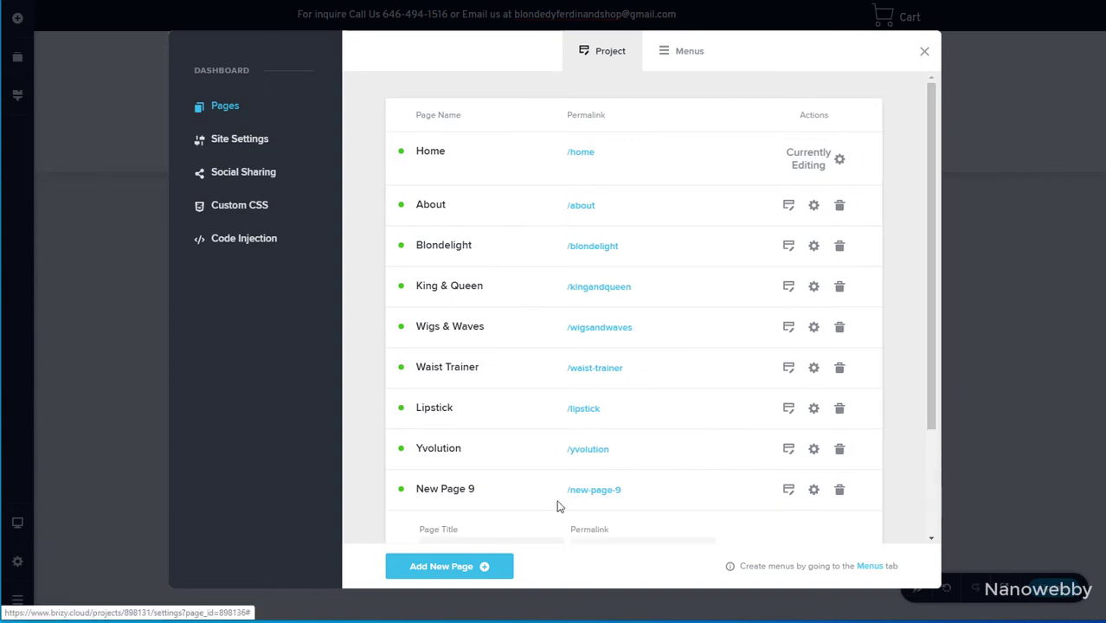
scroll(559, 506, "down", 2)
left_click_drag(478, 410, 384, 406)
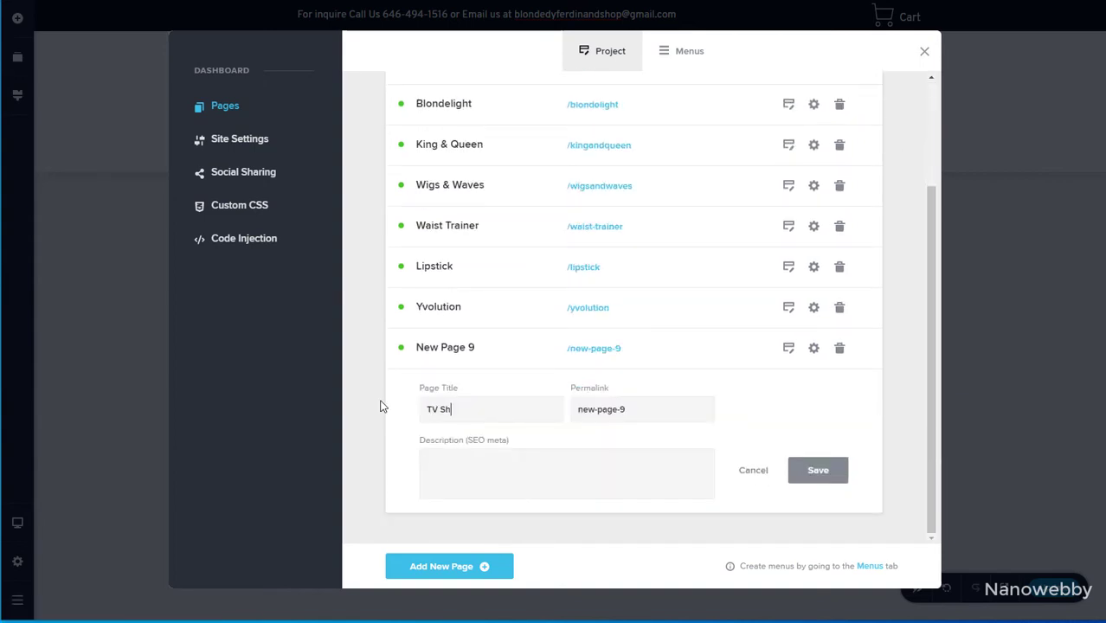
type("tv-show")
left_click(820, 471)
Add one more page titled Contact with the permalink contact and save it.
left_click(474, 562)
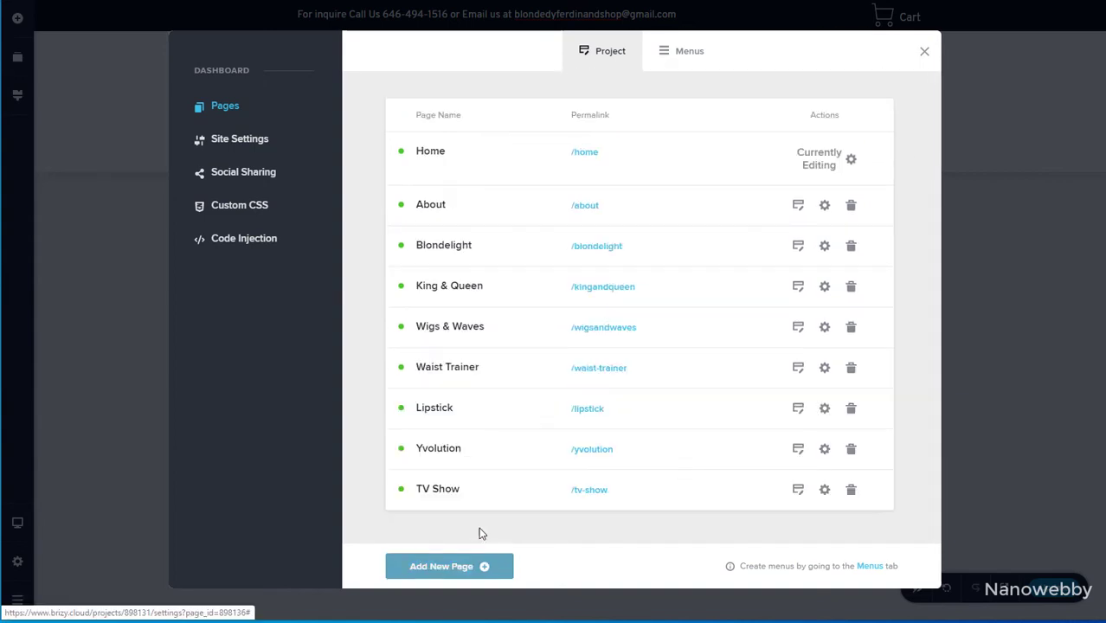
scroll(504, 536, "down", 3)
left_click_drag(492, 410, 396, 411)
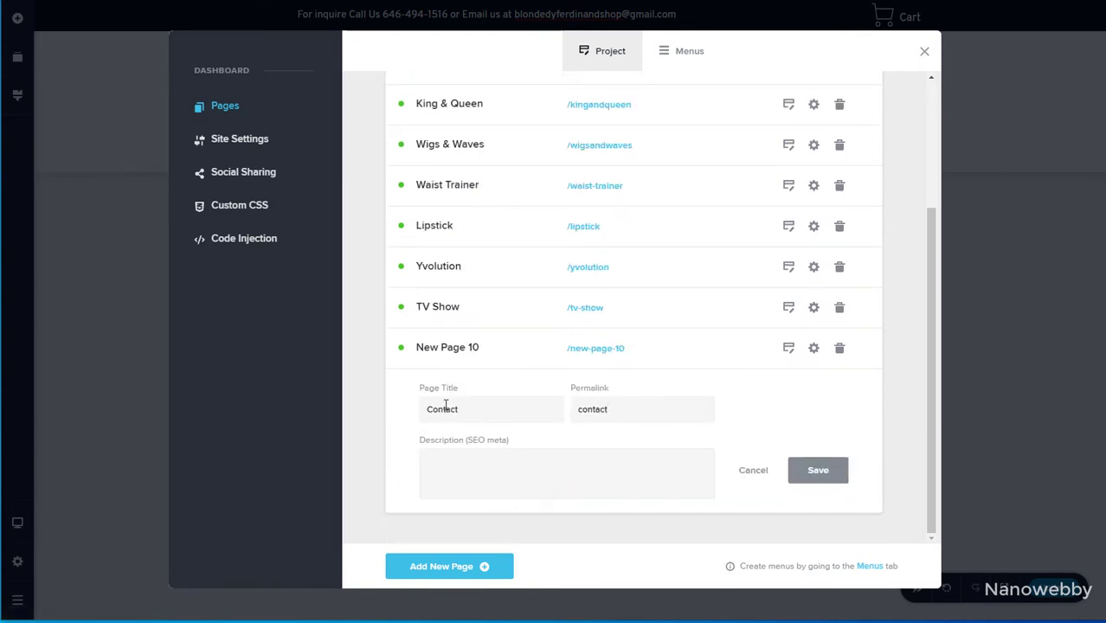
left_click(803, 473)
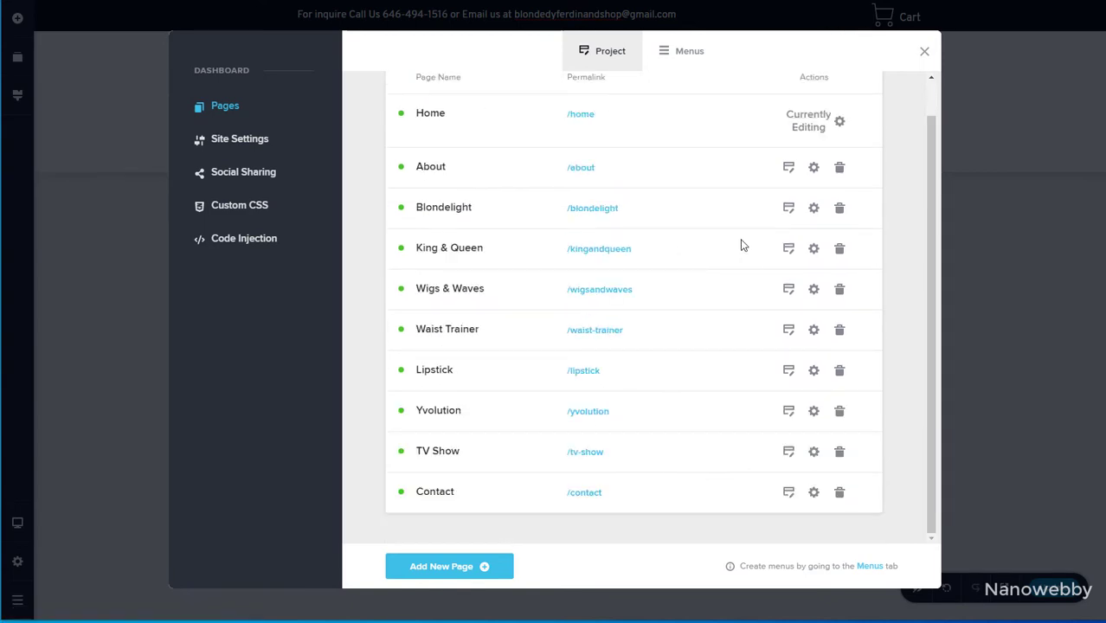
Create a new site menu named Main Menu.
left_click(697, 56)
left_click(610, 113)
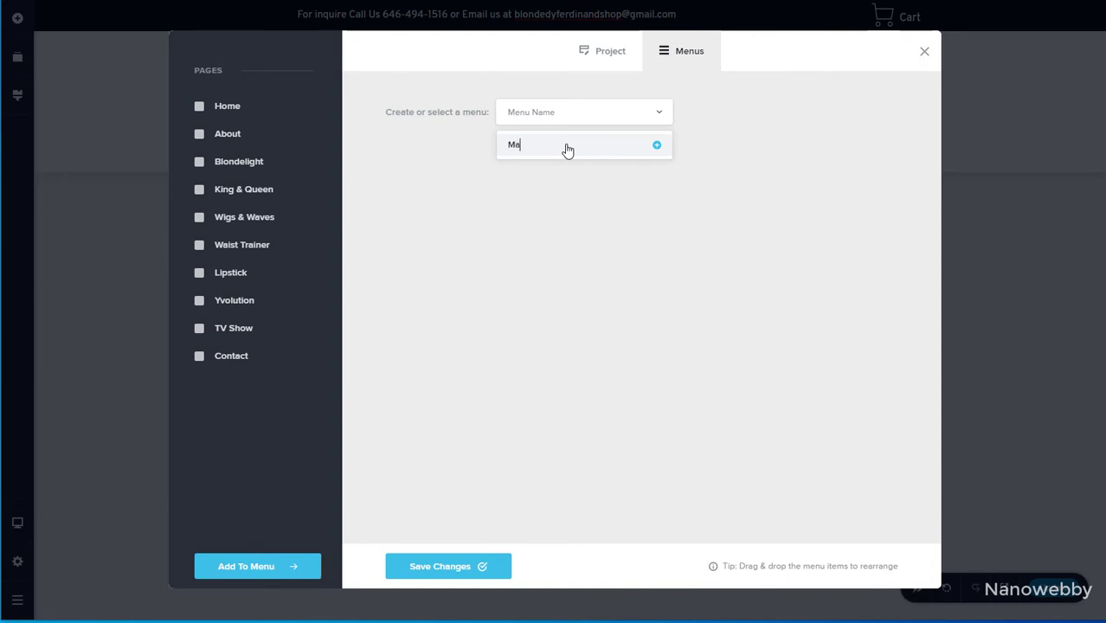
left_click(567, 149)
type("Main Menu")
left_click(656, 145)
Add all ten pages, Home through Contact, to Main Menu, save the changes and close the dashboard.
left_click(199, 105)
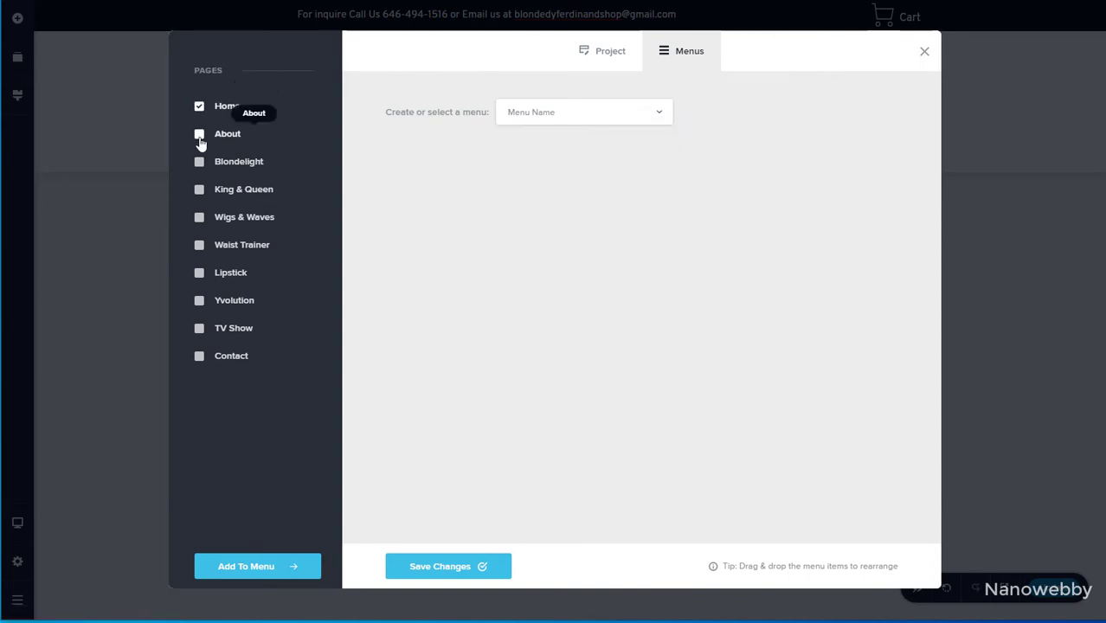
left_click(199, 134)
left_click(199, 161)
left_click(199, 188)
left_click(199, 216)
left_click(199, 245)
left_click(199, 272)
left_click(199, 300)
left_click(200, 327)
left_click(199, 355)
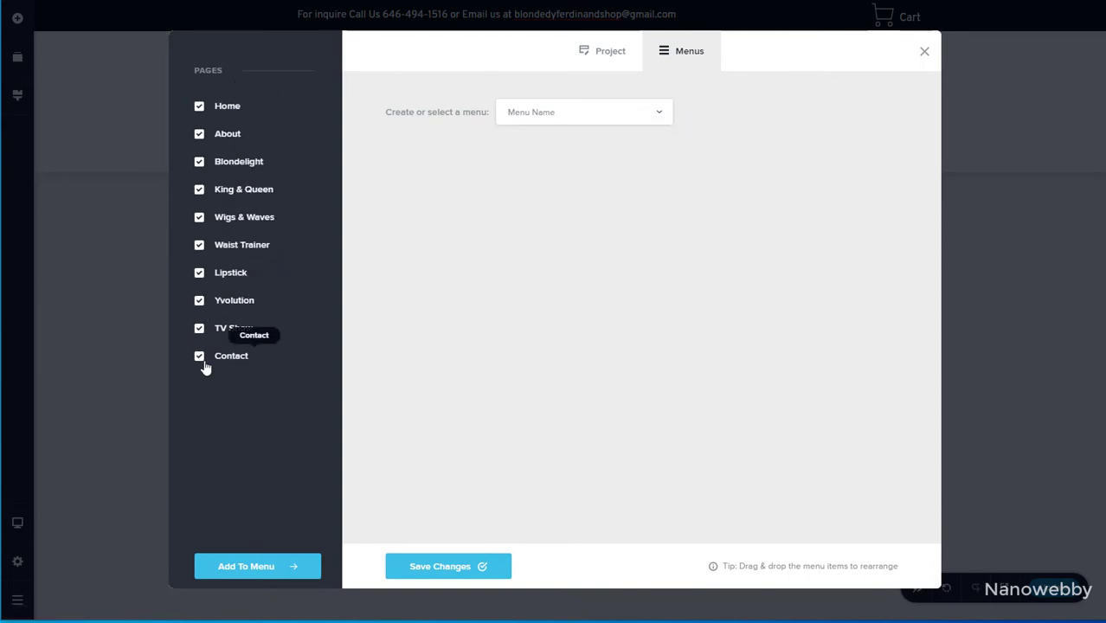
left_click(266, 571)
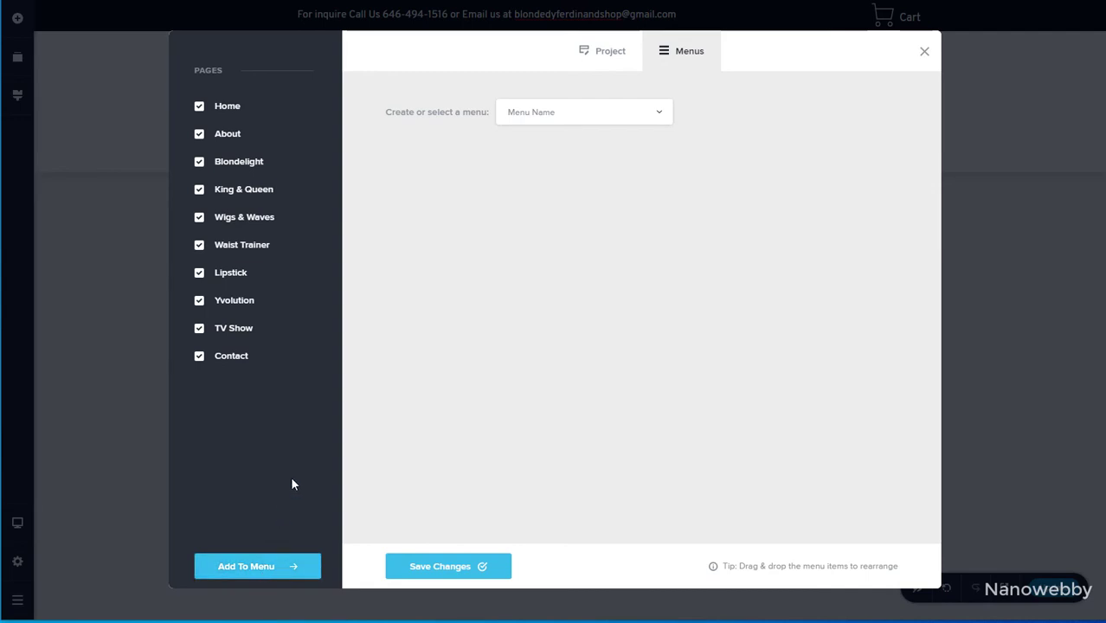
left_click(584, 112)
left_click(538, 146)
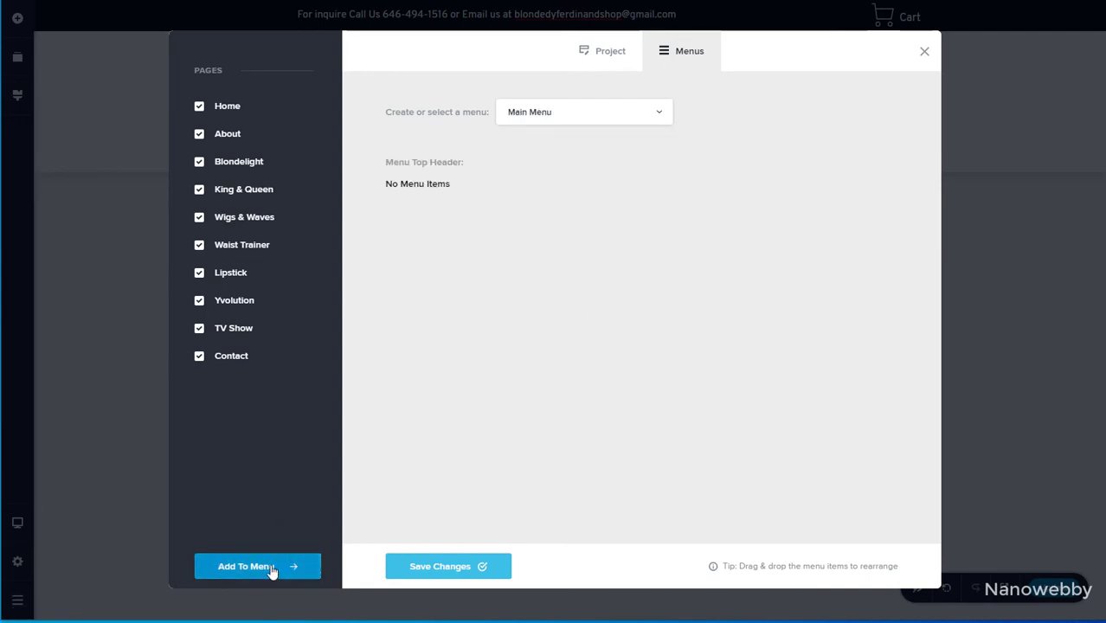
left_click(272, 568)
scroll(556, 446, "down", 1)
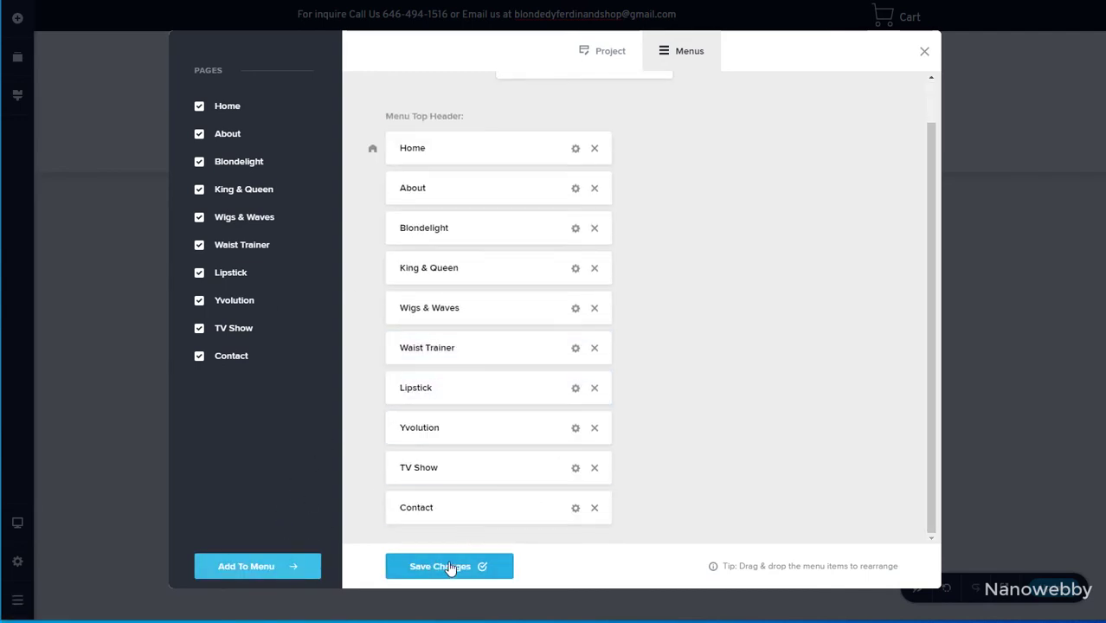
left_click(926, 55)
Place a menu element below the tagline and assign Main Menu to it.
left_click_drag(128, 353, 600, 168)
left_click(603, 165)
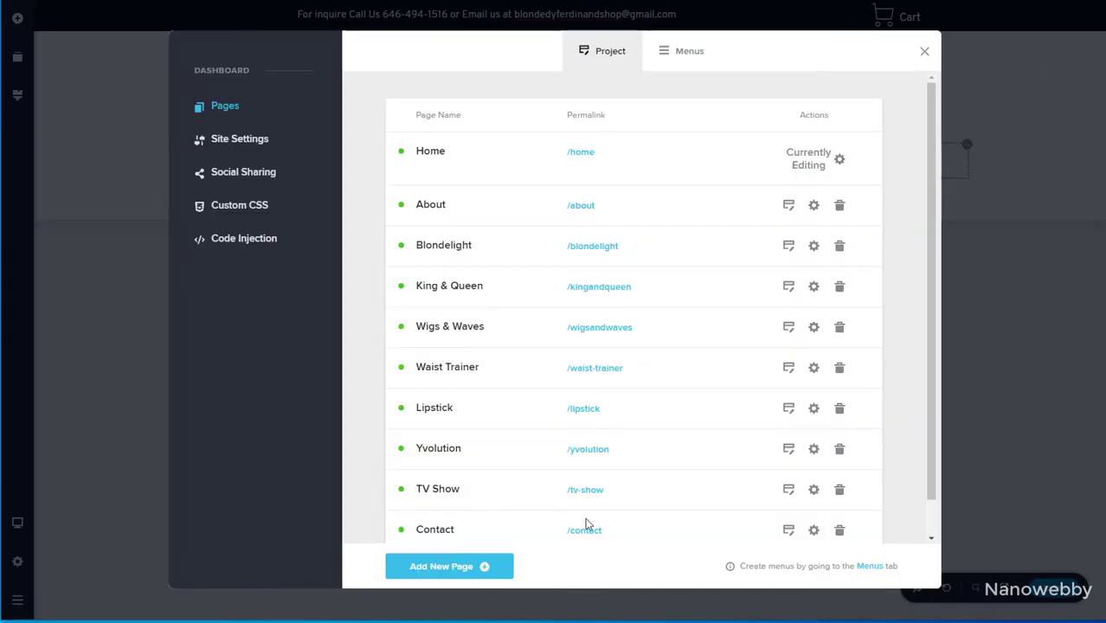
left_click(924, 53)
left_click(967, 146)
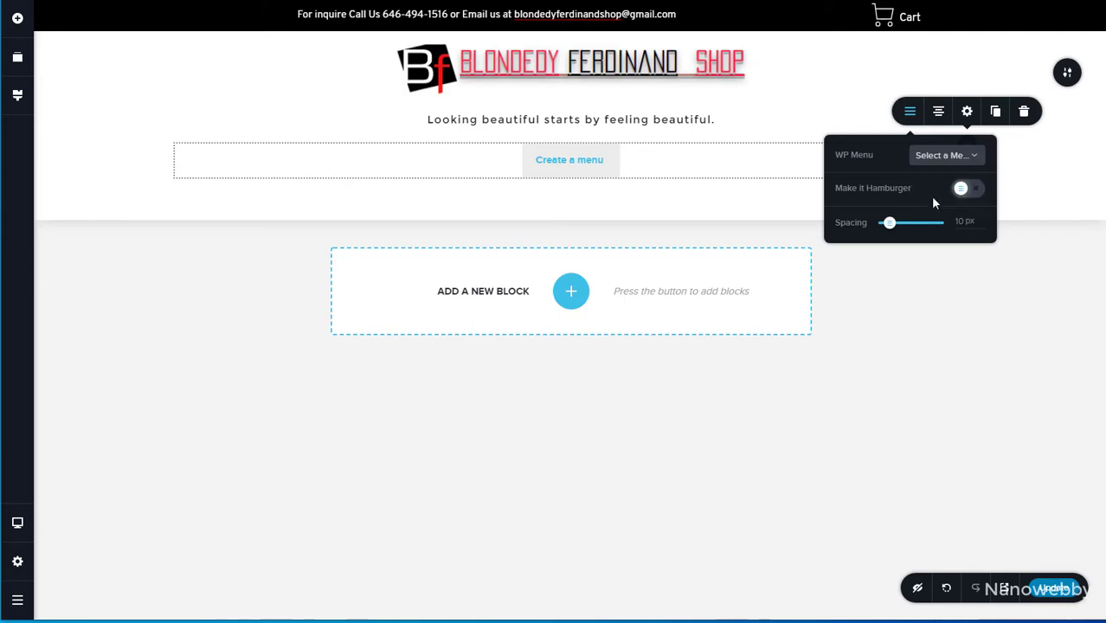
left_click(880, 296)
left_click(1005, 590)
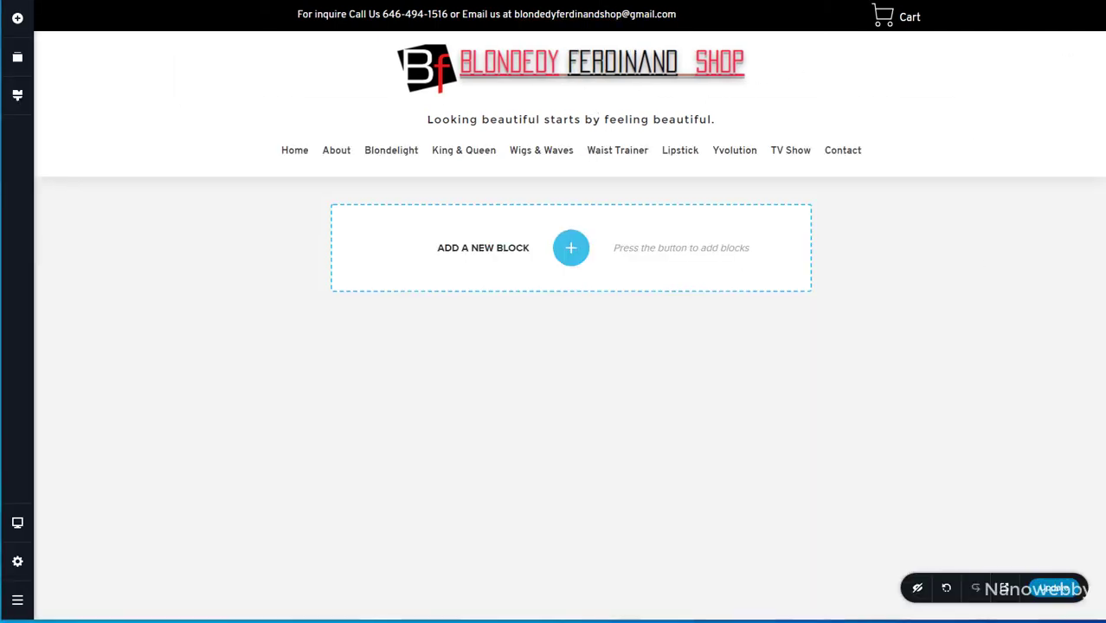
Widen the spacing between the Main Menu items to a little over 15 px.
left_click(909, 111)
left_click_drag(890, 223, 893, 222)
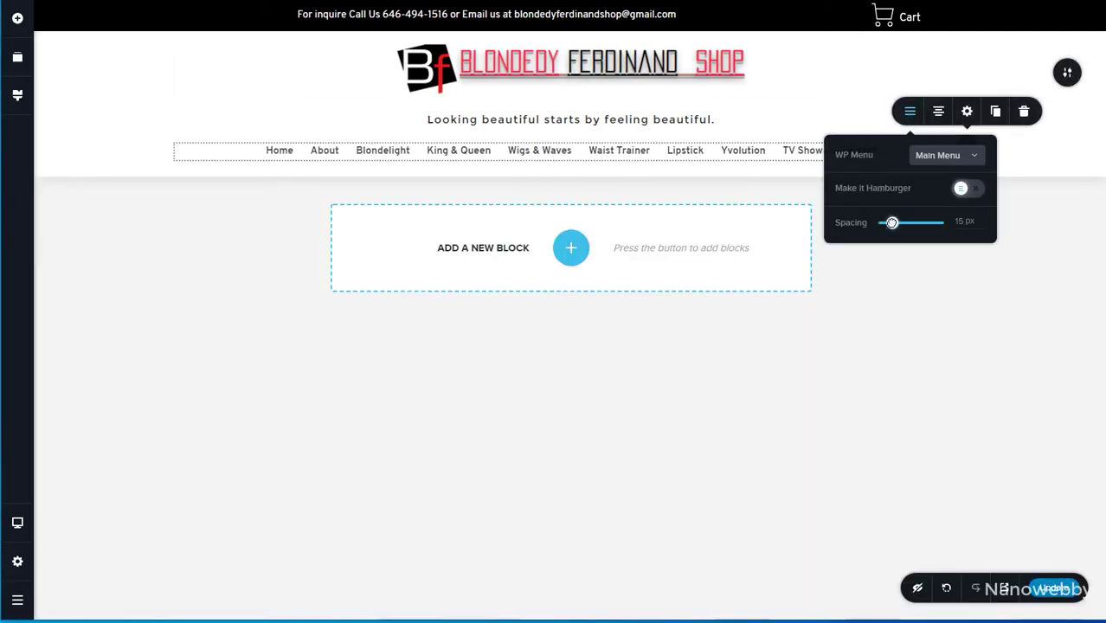
left_click(895, 263)
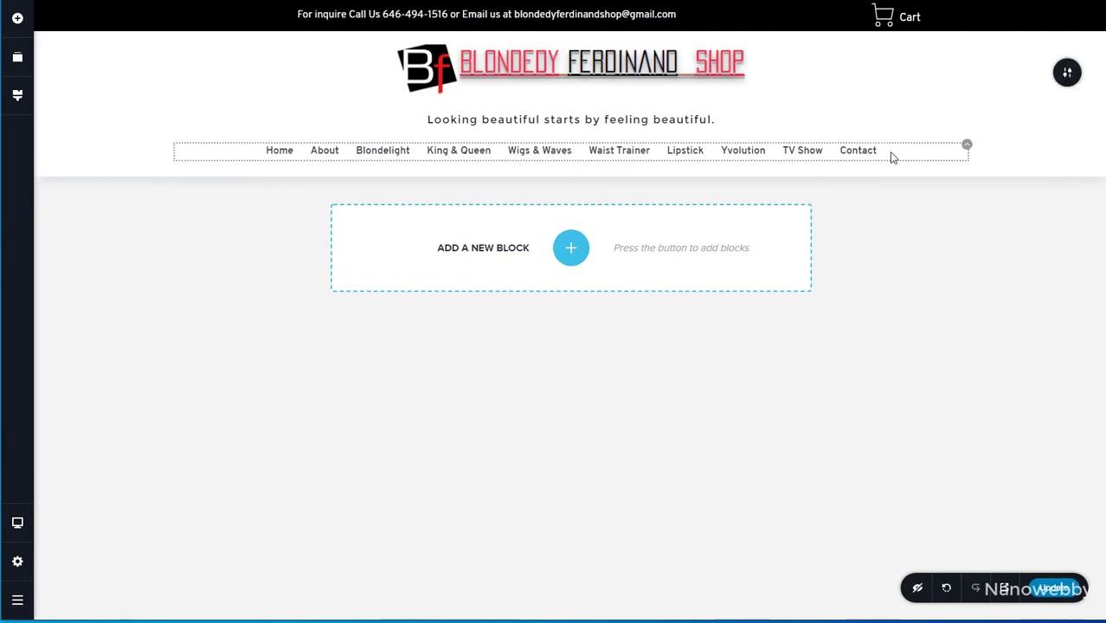
left_click(967, 145)
left_click(910, 110)
left_click_drag(892, 223, 895, 222)
left_click(834, 188)
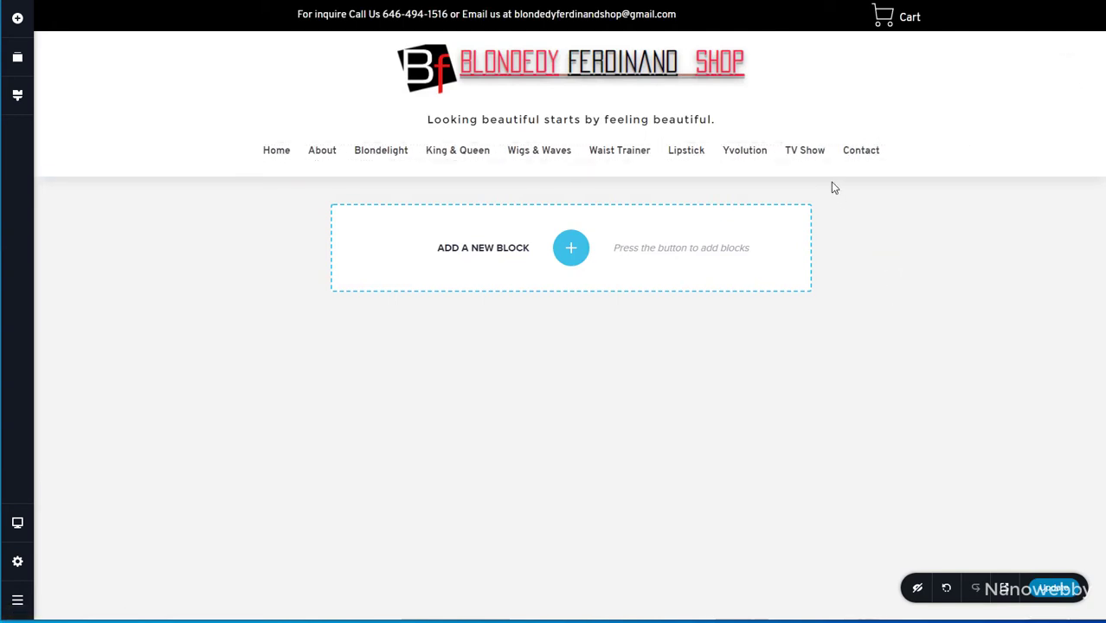
Add a blank block below the header and make its content span the full page width.
left_click(571, 248)
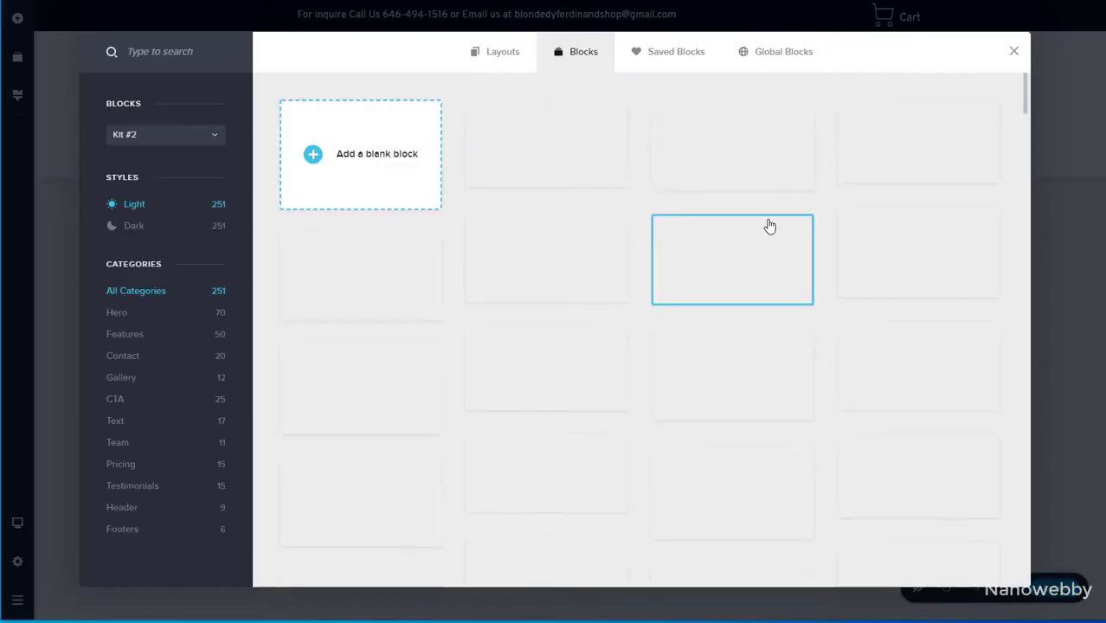
left_click(408, 143)
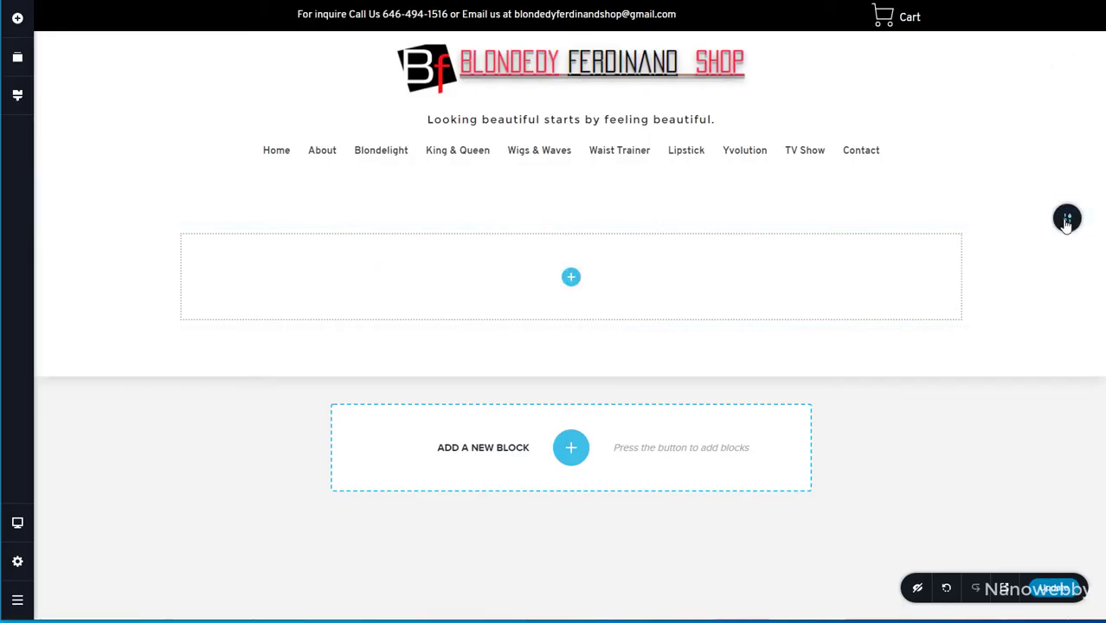
left_click(1068, 218)
left_click(1006, 219)
left_click(1043, 94)
left_click(1028, 137)
Place an image element in the blank block and load the banner picture with the belt, scarf and hat.
left_click(571, 277)
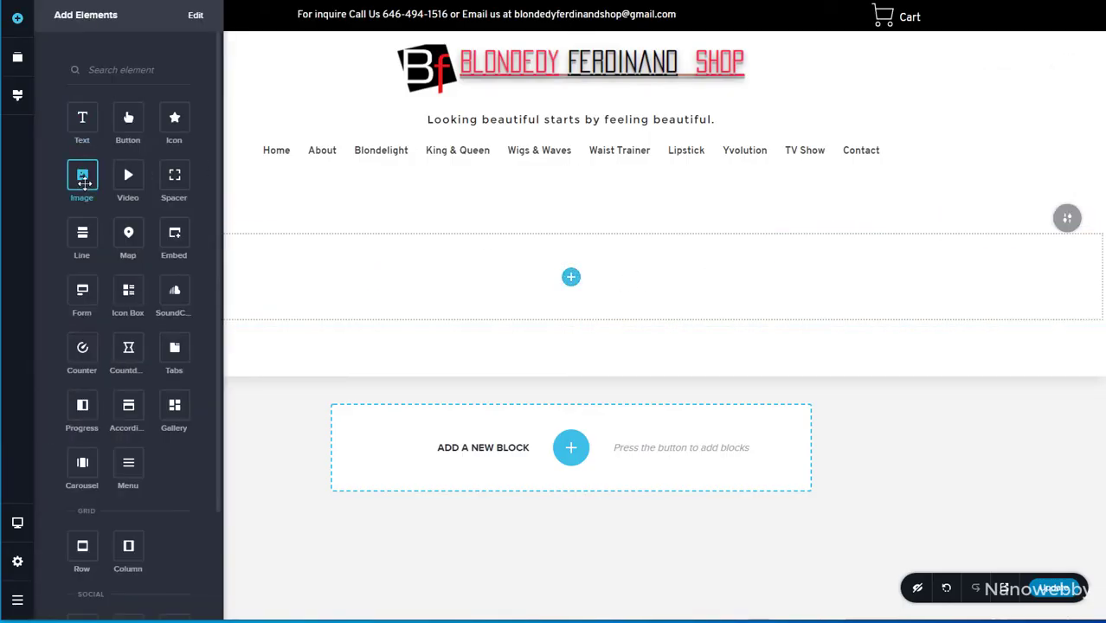
left_click_drag(84, 182, 573, 298)
scroll(554, 289, "down", 3)
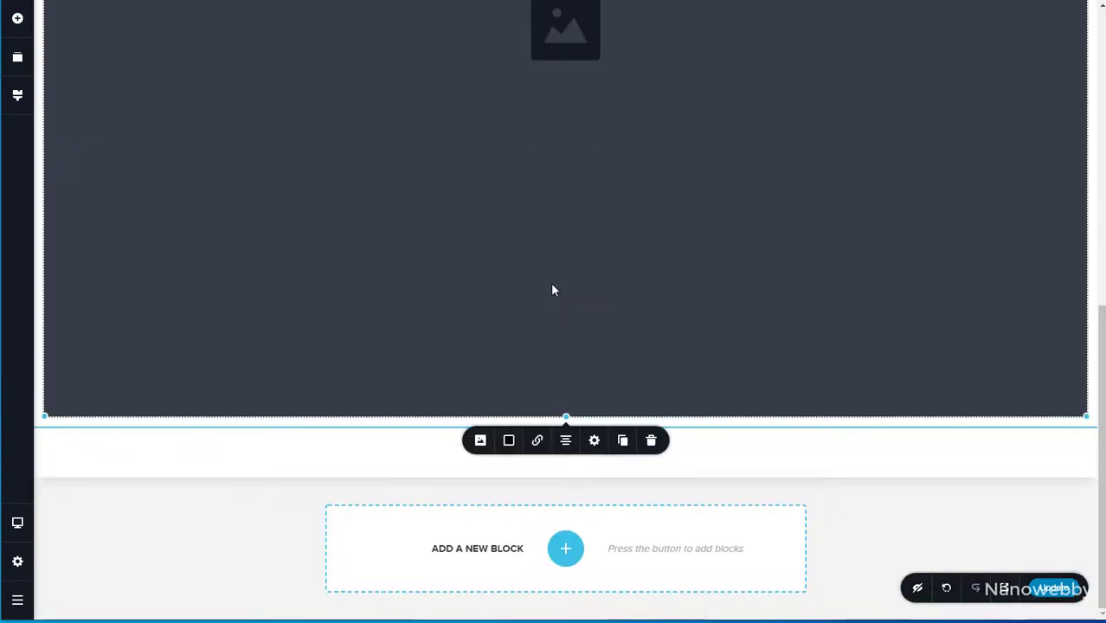
scroll(555, 288, "up", 3)
scroll(779, 309, "up", 4)
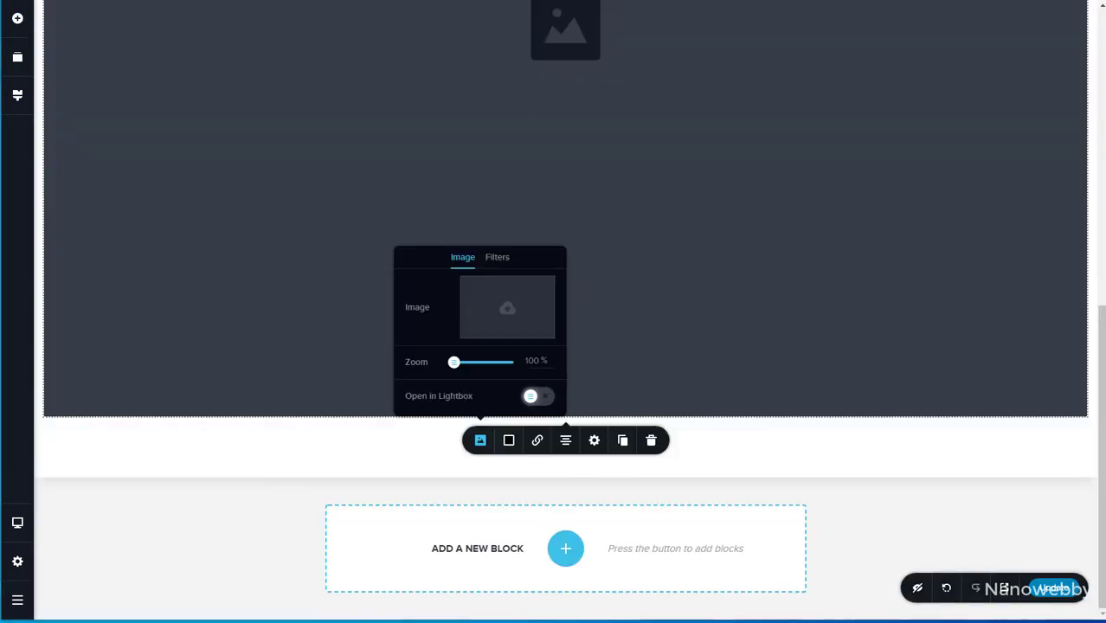
left_click(464, 289)
double_click(459, 65)
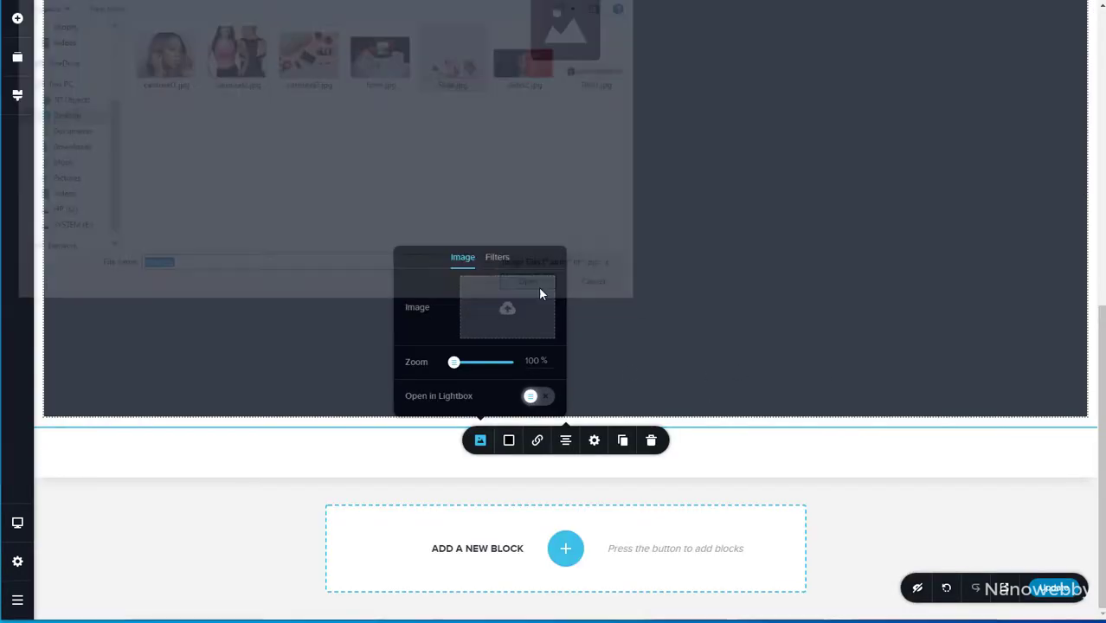
left_click(481, 441)
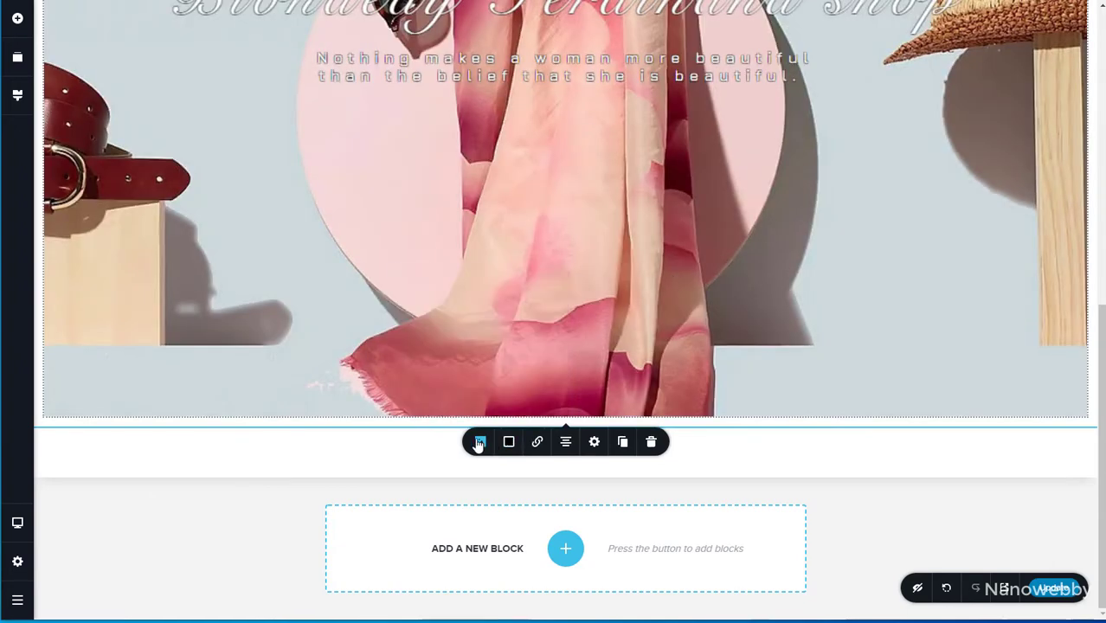
Set the banner image's size to 100% and its height to 102%.
left_click(595, 442)
left_click_drag(617, 296, 621, 465)
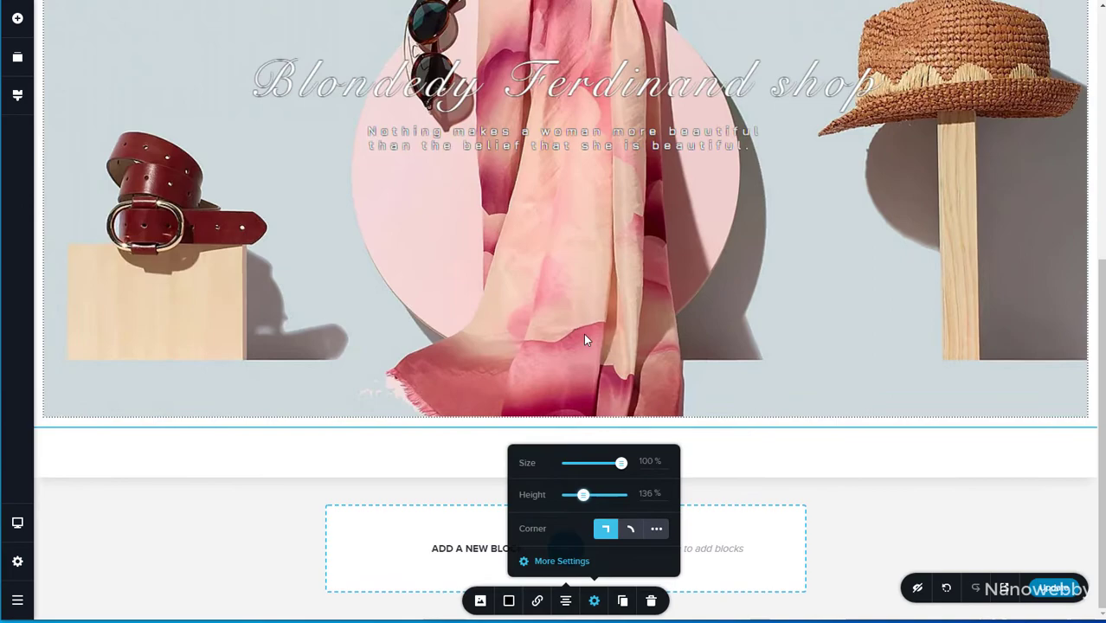
left_click_drag(585, 335, 583, 335)
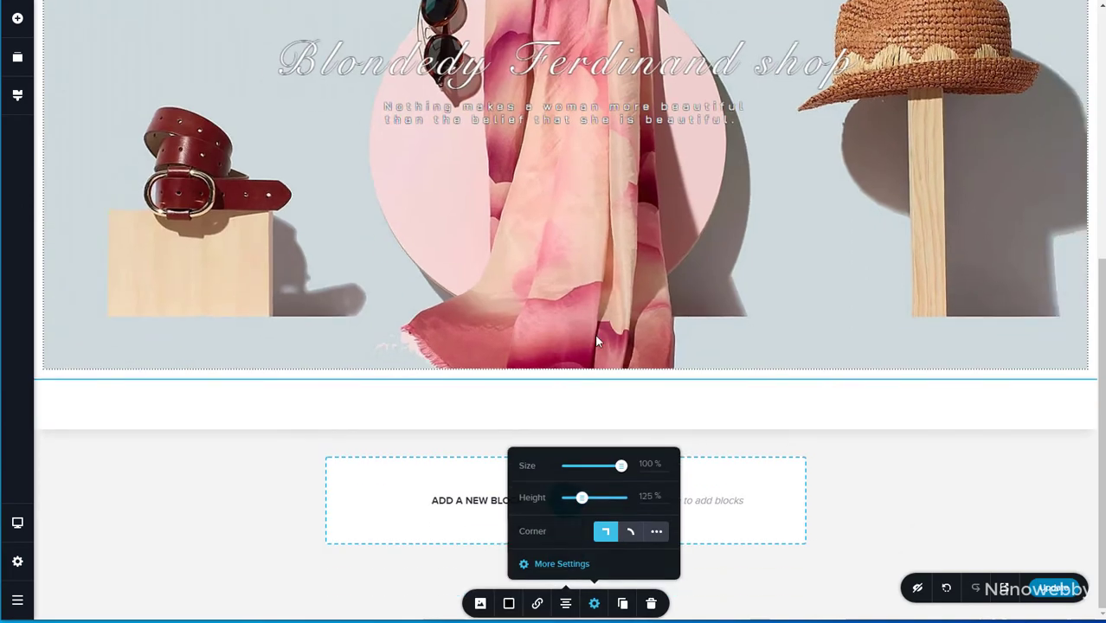
left_click_drag(583, 495, 578, 495)
scroll(645, 403, "up", 4)
scroll(645, 407, "down", 4)
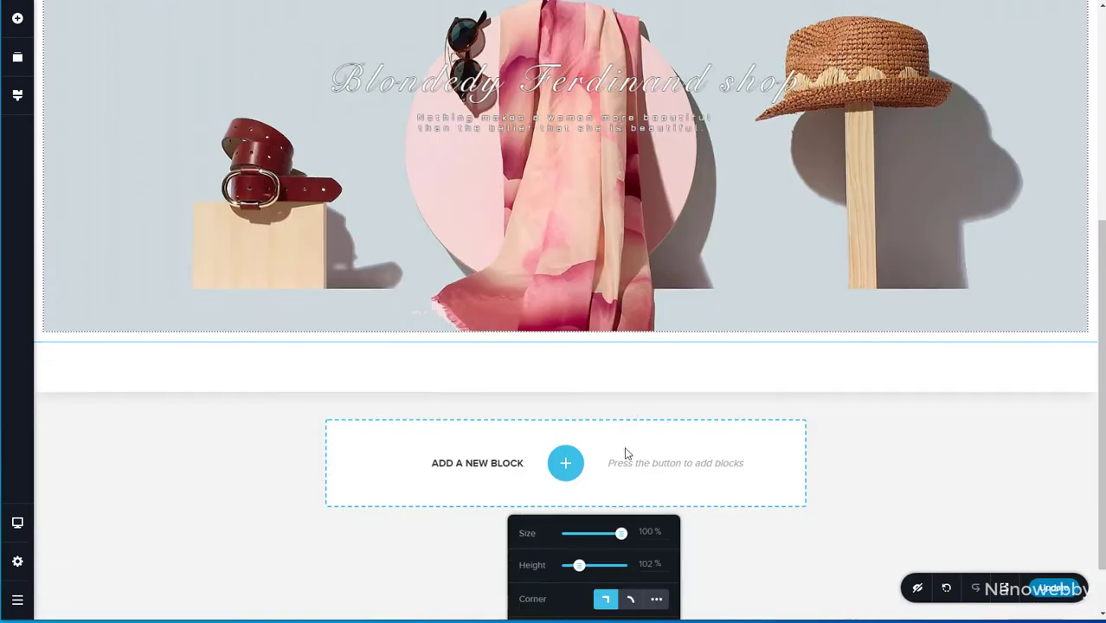
Reduce the banner block's top padding to 0 px.
scroll(756, 417, "up", 5)
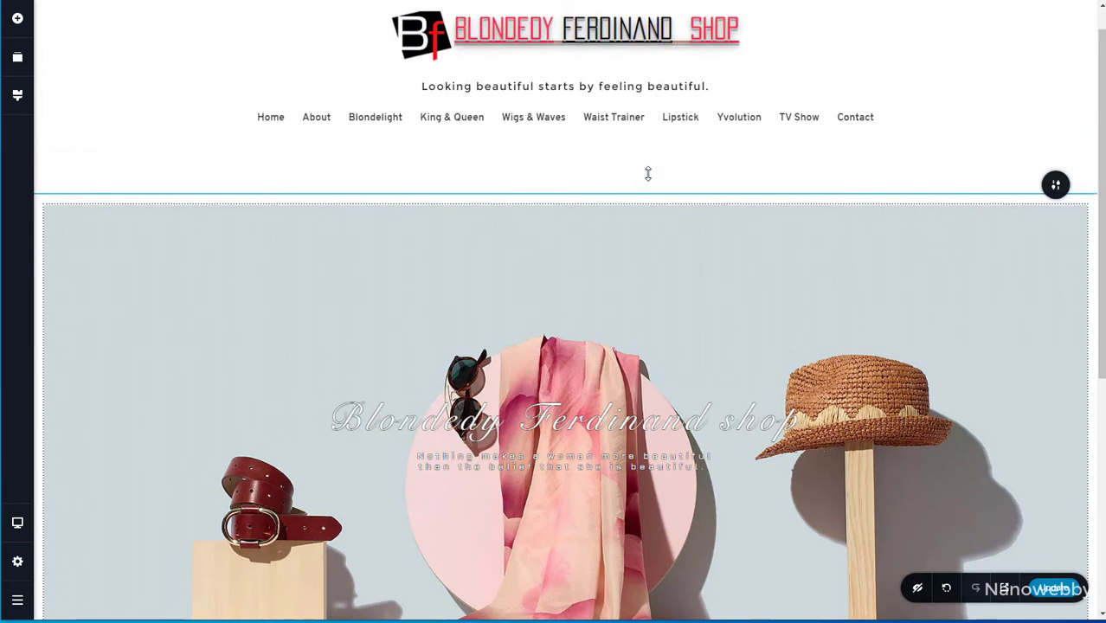
left_click_drag(647, 178, 645, 116)
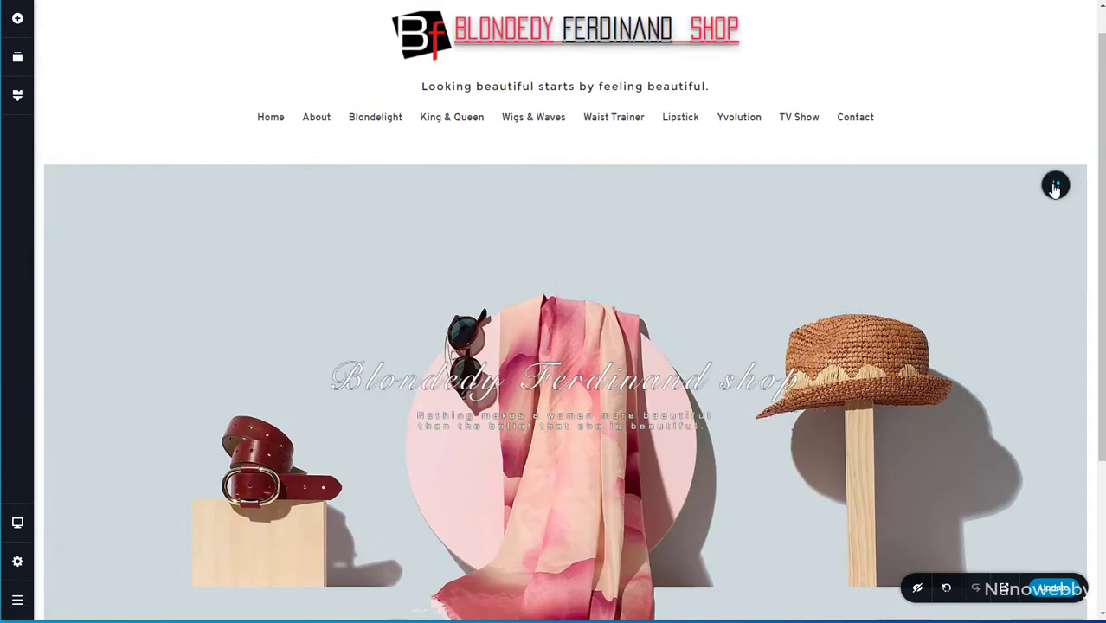
left_click(992, 189)
left_click(961, 150)
left_click_drag(979, 134, 966, 133)
left_click(738, 130)
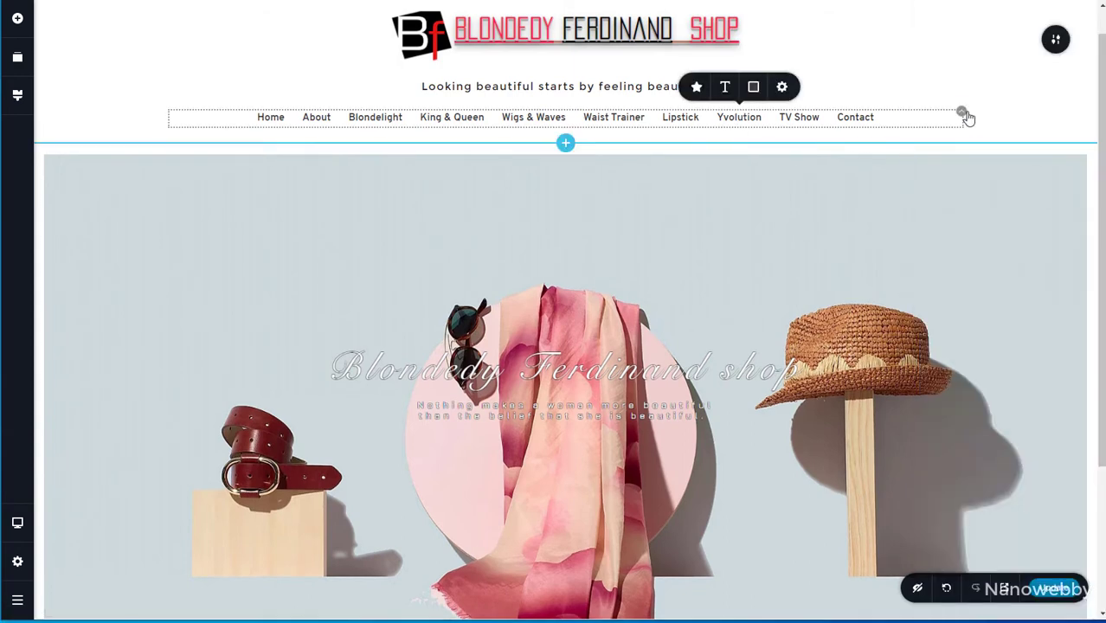
Set the menu element's bottom margin to 0 px.
left_click(963, 114)
left_click(963, 77)
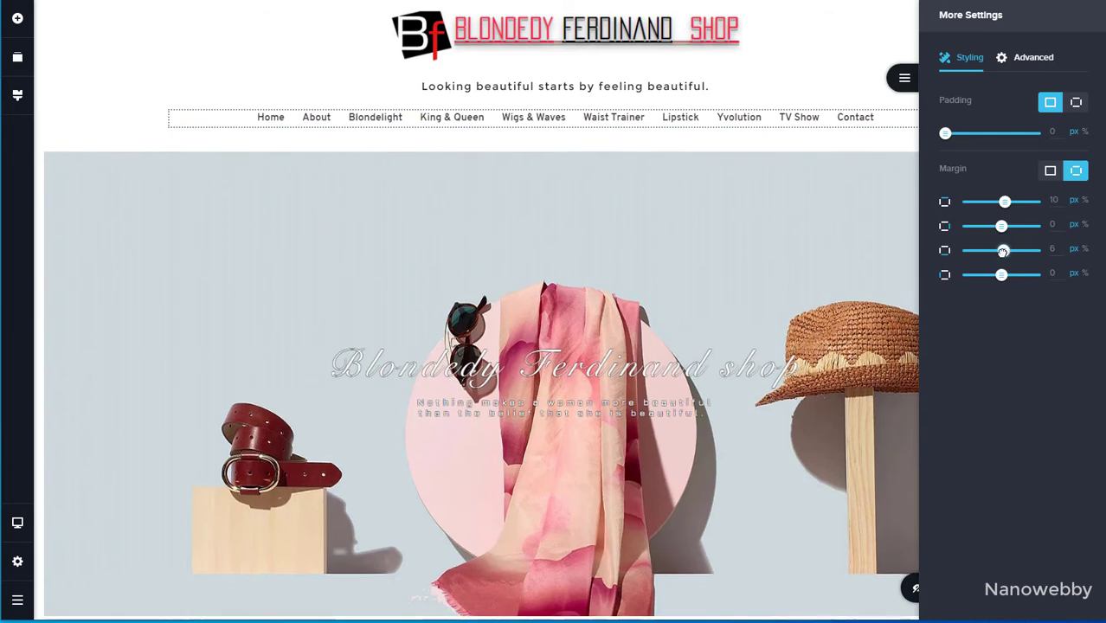
left_click_drag(1004, 251, 1001, 251)
left_click(1076, 102)
left_click(826, 88)
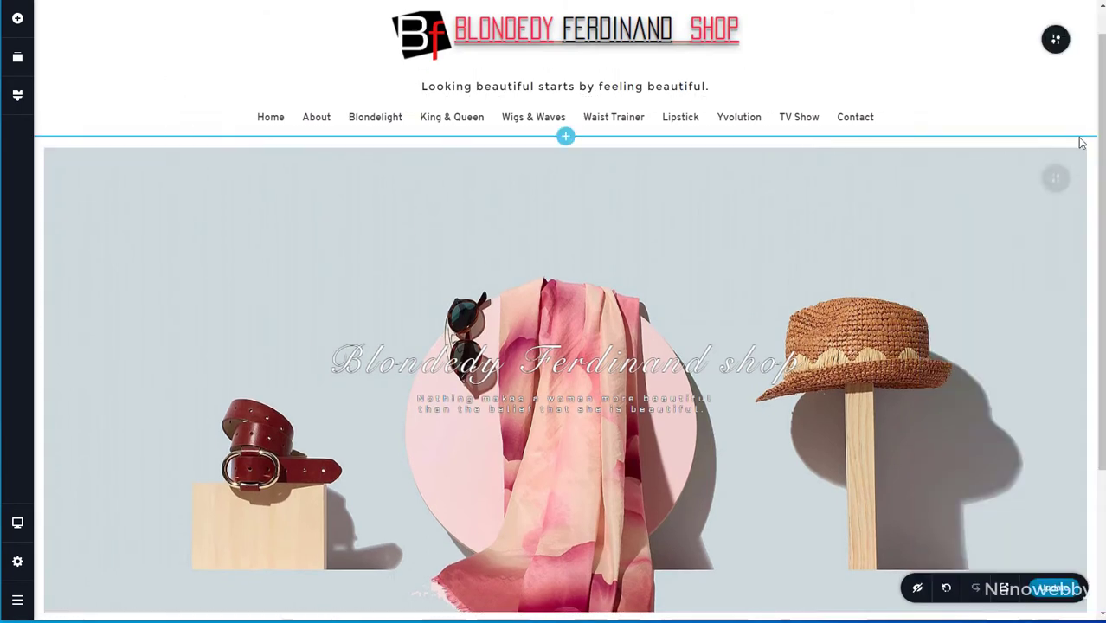
Set the top and bottom padding of the column holding the banner image to 0 px.
left_click(1095, 139)
left_click(1021, 106)
left_click(1020, 68)
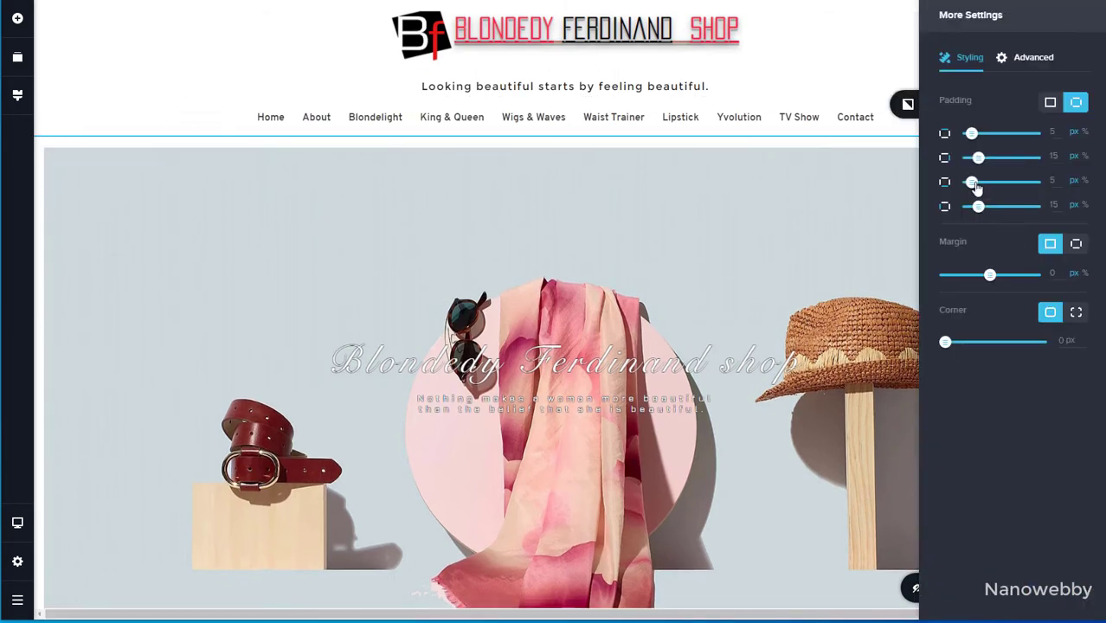
left_click_drag(973, 133, 946, 134)
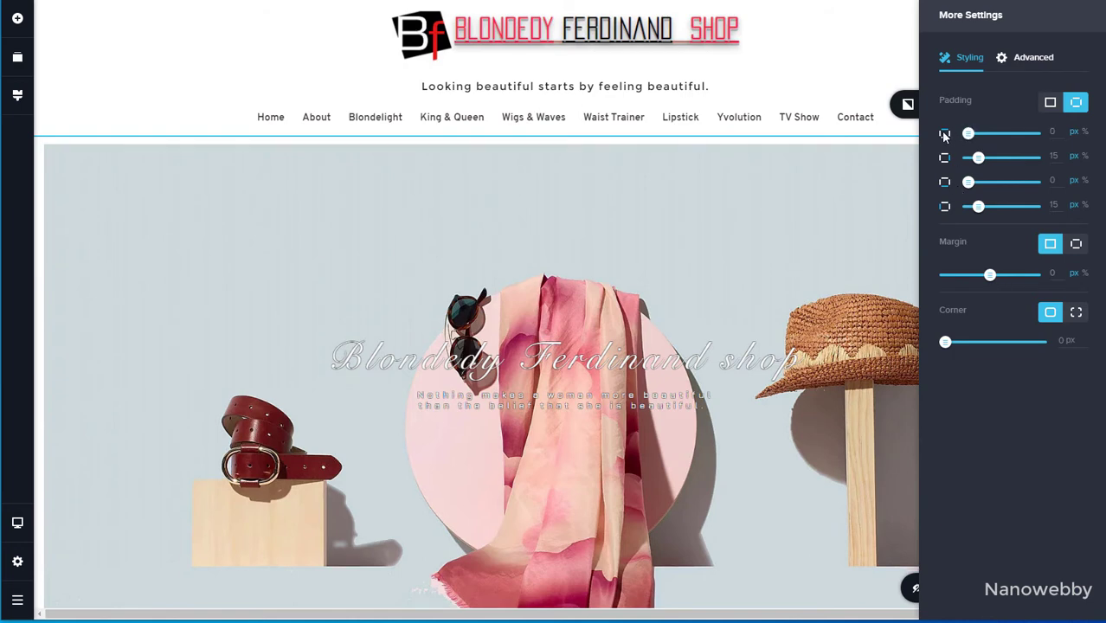
left_click(1076, 243)
left_click(793, 245)
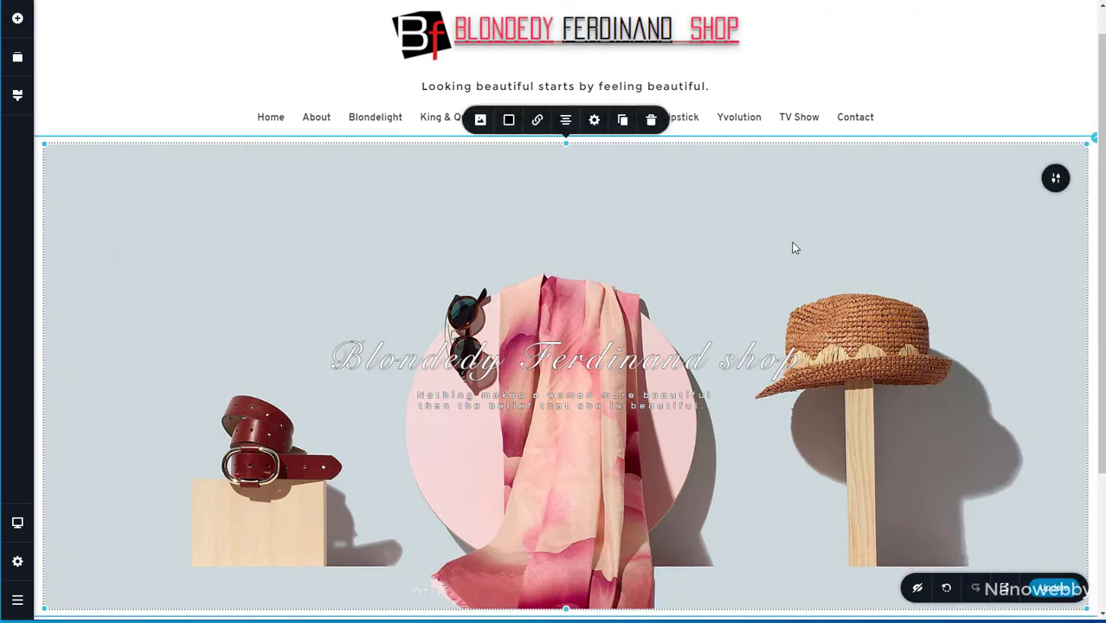
scroll(674, 148, "up", 1)
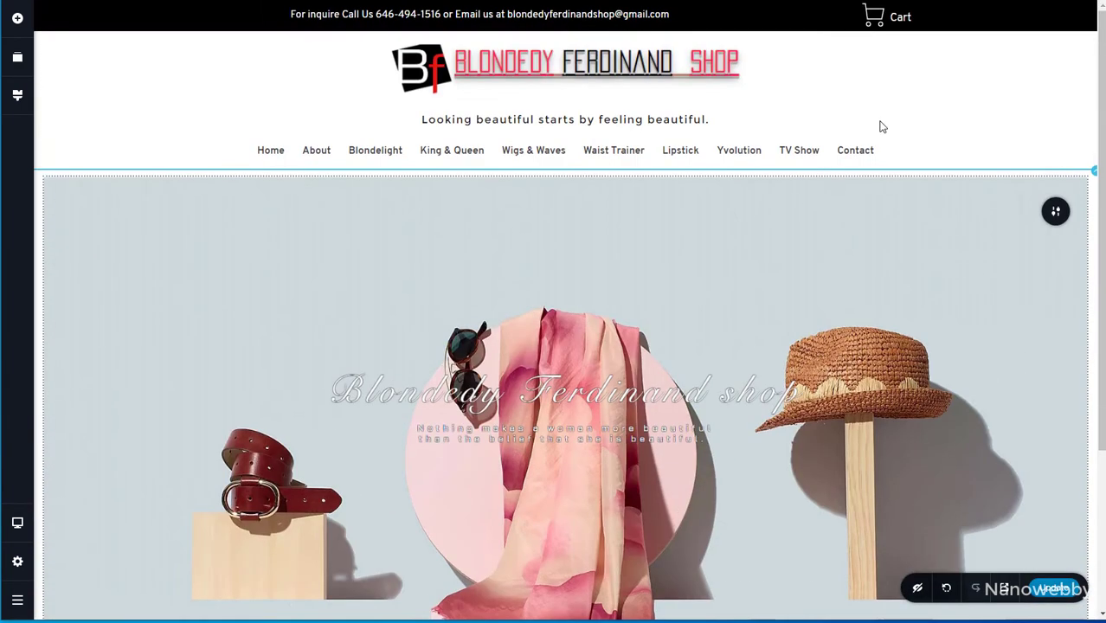
left_click(1005, 580)
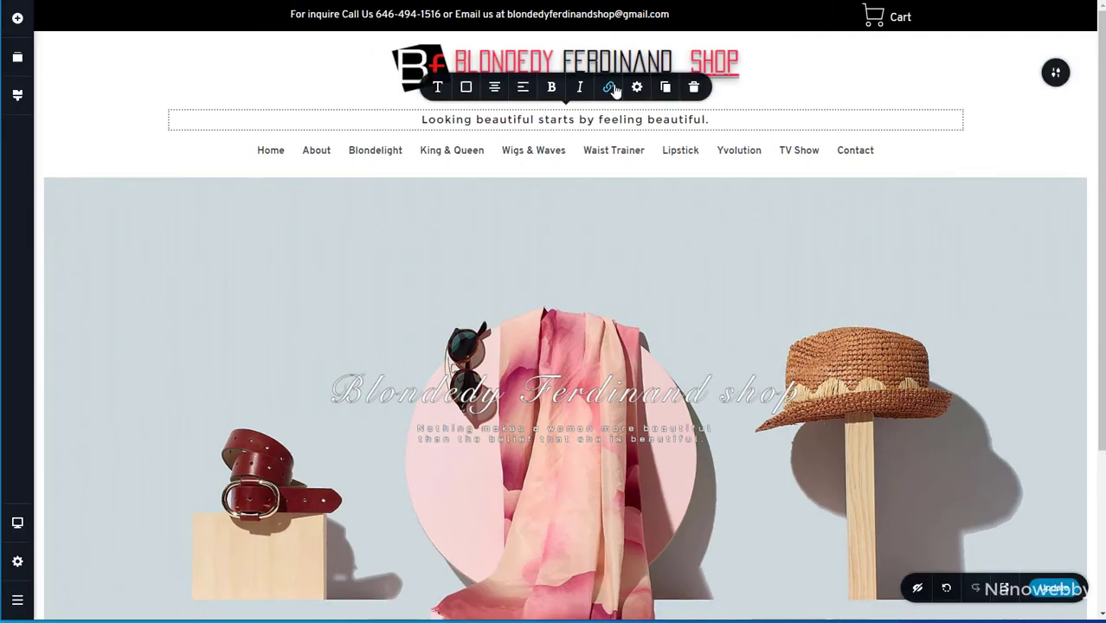
Set the tagline's right margin to -100 px.
left_click(636, 87)
left_click(604, 233)
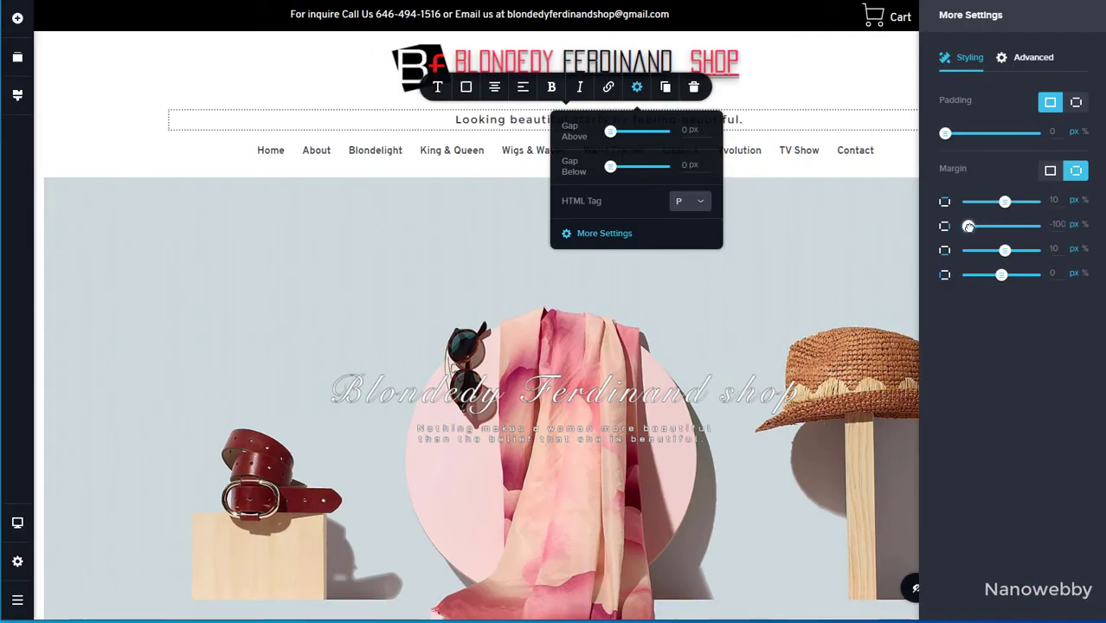
left_click(754, 95)
Try a font size of 18 for the tagline, then return it to 16.
left_click(637, 120)
left_click(472, 88)
left_click(526, 187)
left_click(525, 187)
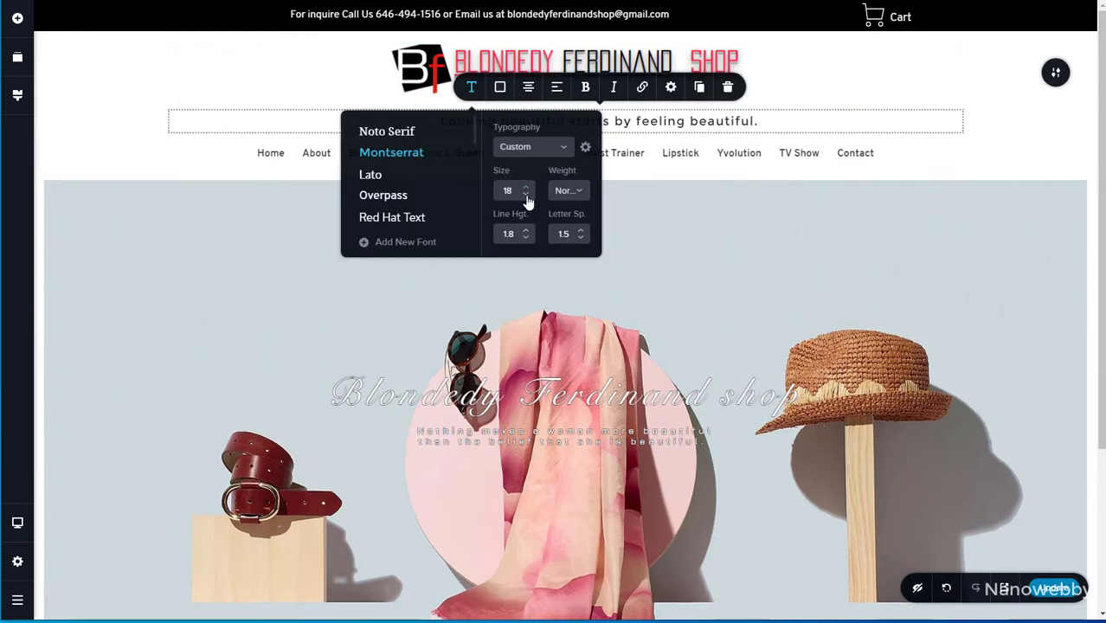
left_click(526, 194)
left_click(525, 196)
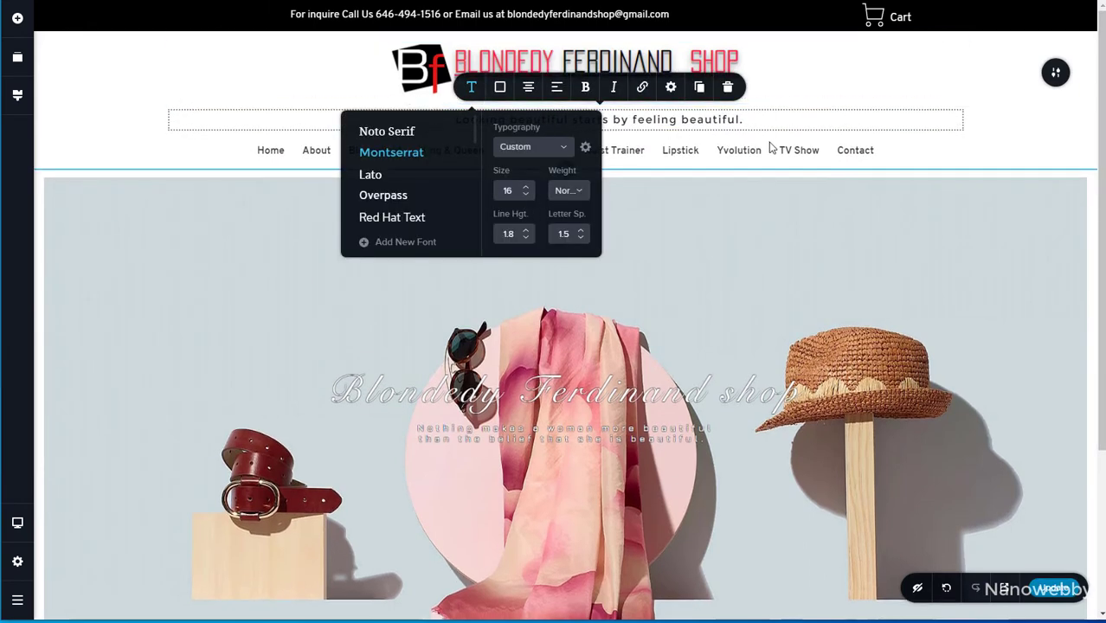
left_click(978, 135)
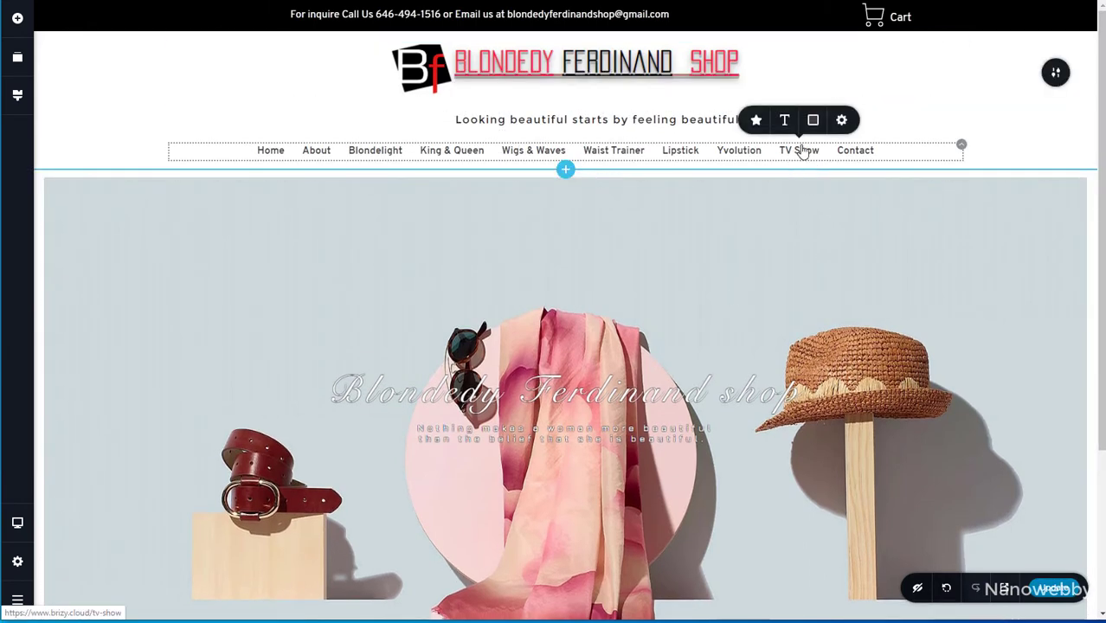
Check the padding and margin settings of the menu items, the banner block and the menu element.
left_click(842, 119)
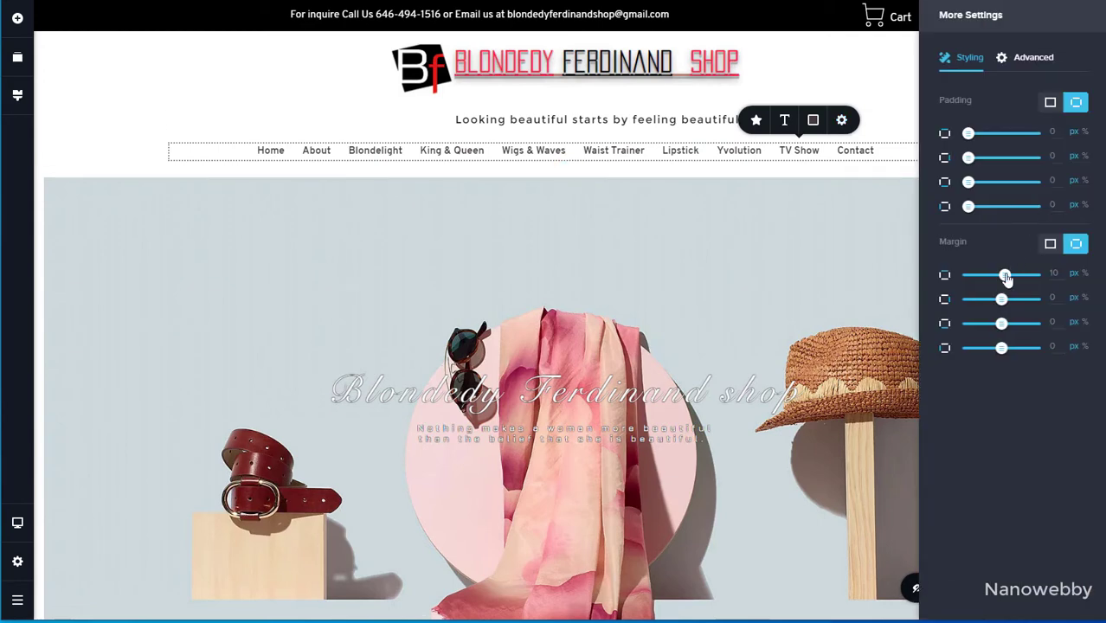
left_click(698, 165)
left_click(1058, 209)
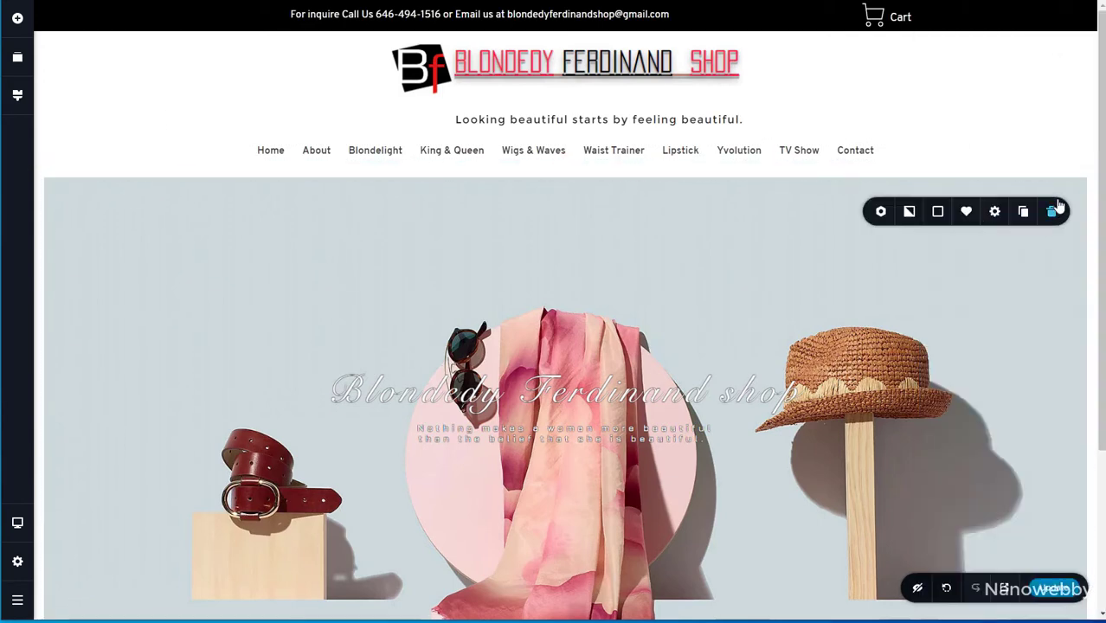
left_click(995, 212)
left_click(982, 176)
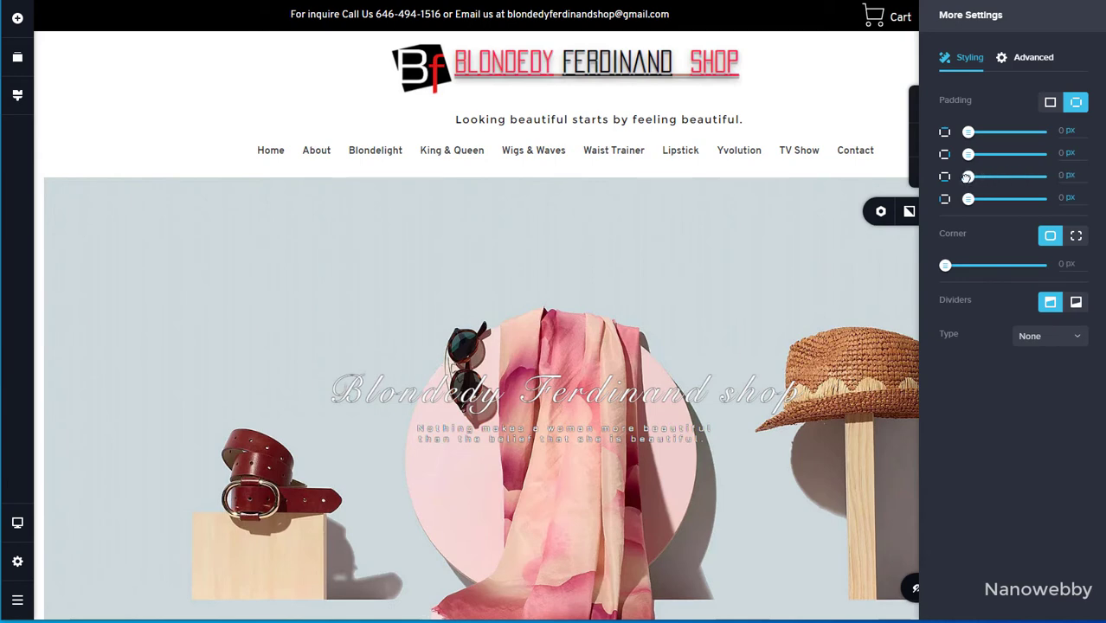
left_click(798, 156)
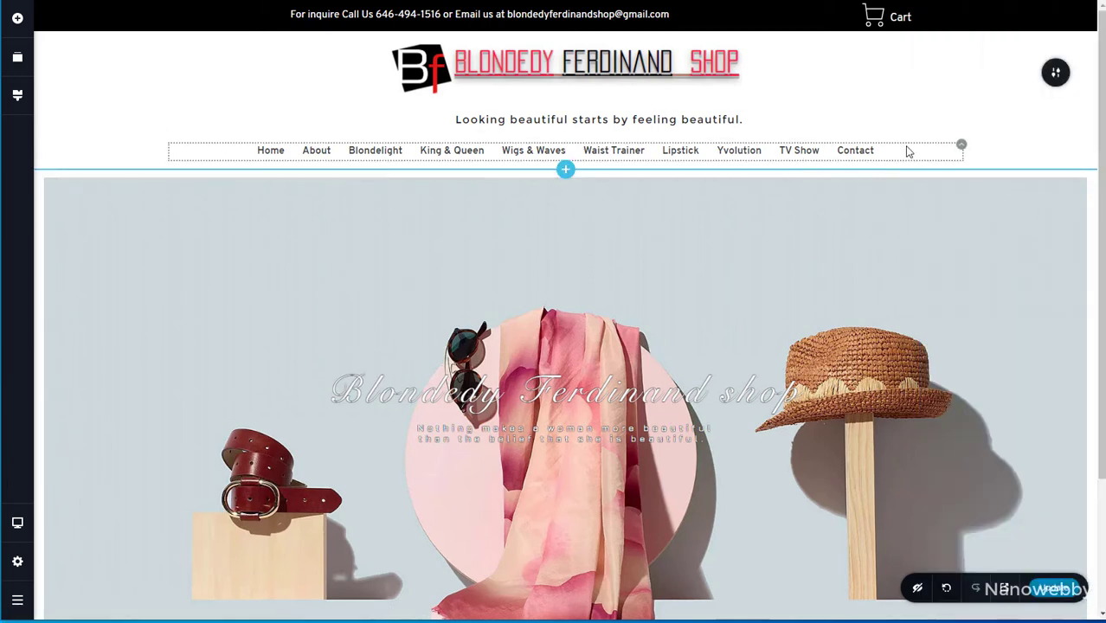
left_click(961, 145)
left_click(961, 111)
left_click(868, 188)
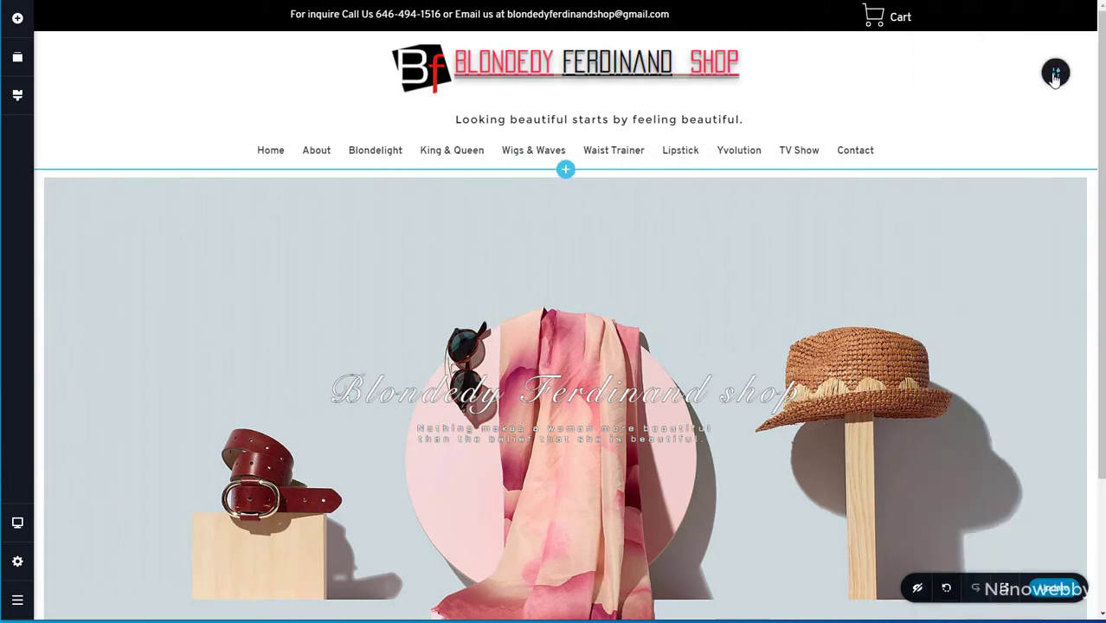
Set the header block's bottom padding to 0 px to close the gap below the menu.
left_click(1057, 72)
left_click(994, 76)
left_click(940, 203)
left_click_drag(975, 175, 969, 176)
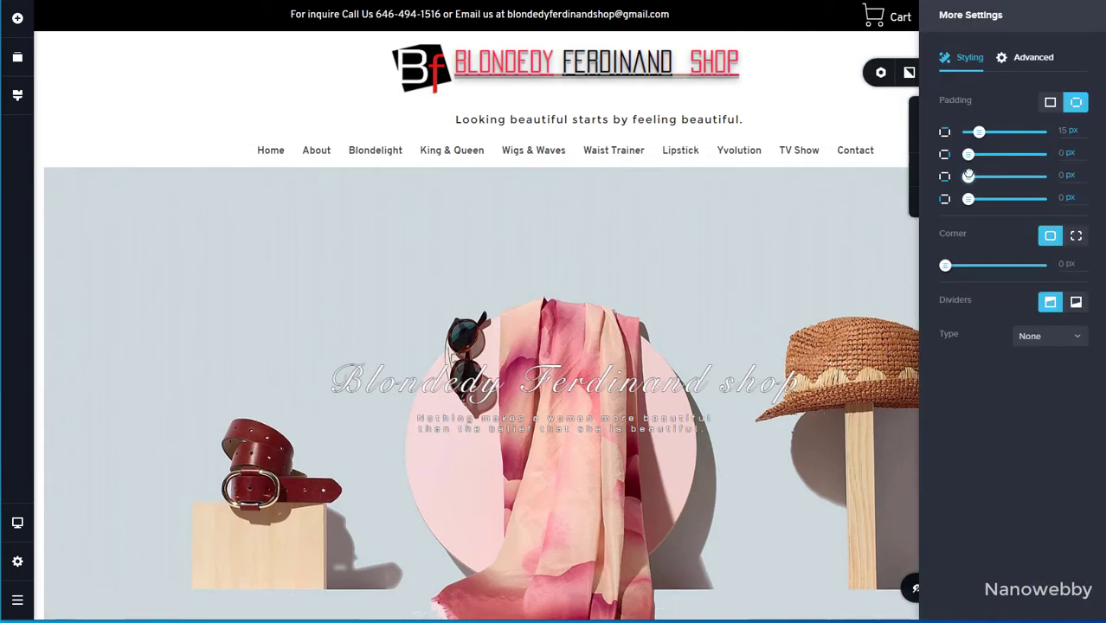
left_click(902, 149)
Add a blank block below the full-width banner.
scroll(958, 346, "down", 3)
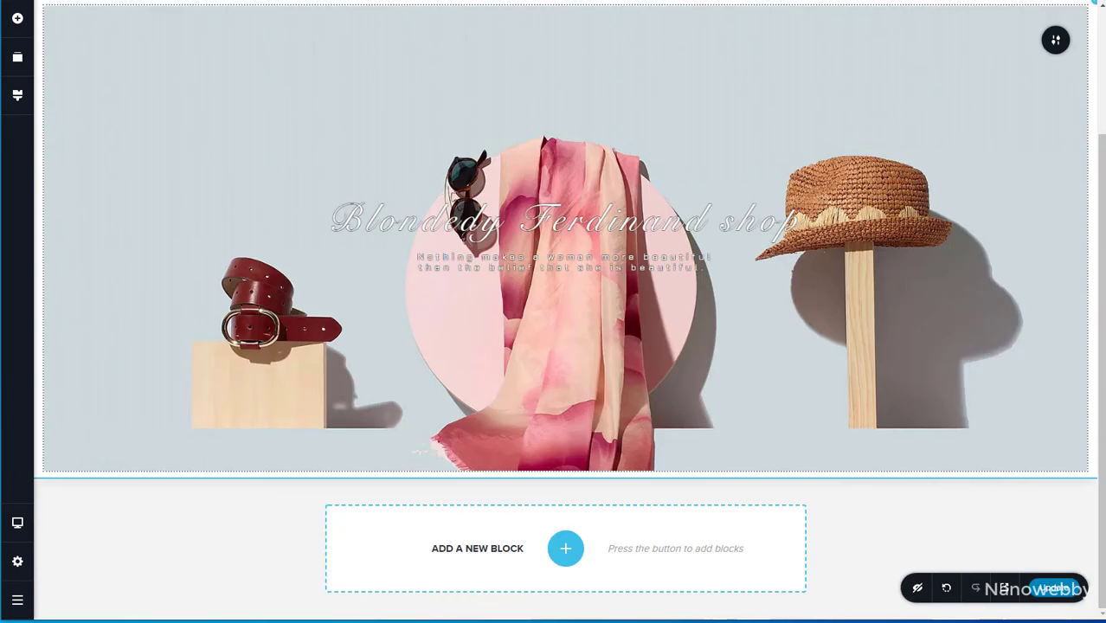
left_click(573, 551)
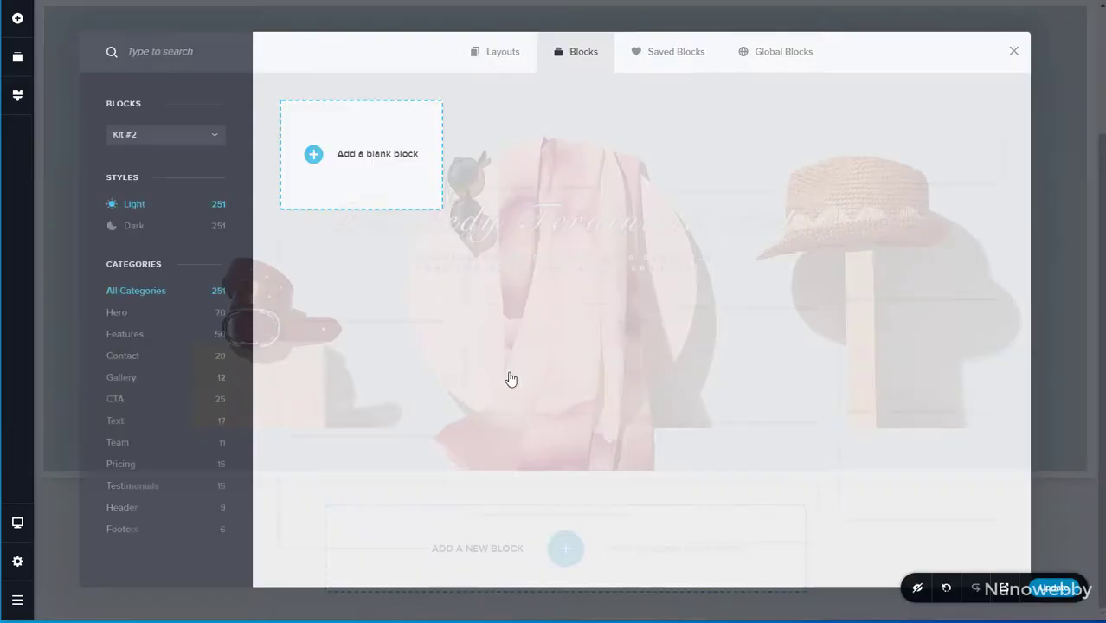
left_click(368, 156)
scroll(562, 314, "down", 3)
left_click(963, 332)
left_click(1047, 297)
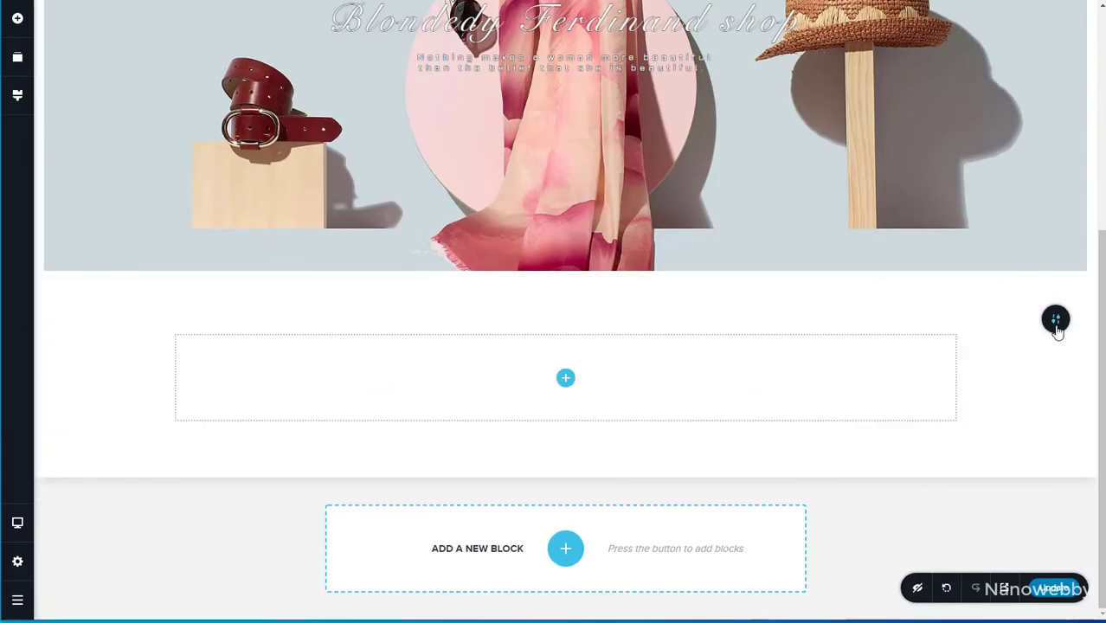
Place a Carousel element inside the new blank block.
scroll(554, 364, "up", 1)
left_click(565, 378)
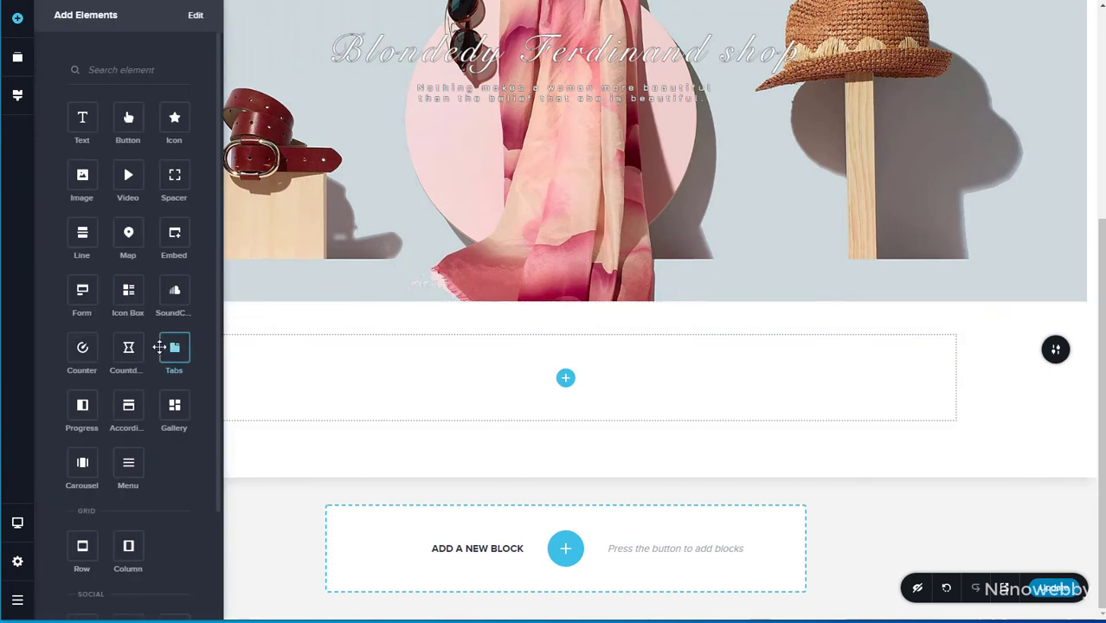
left_click_drag(88, 467, 565, 400)
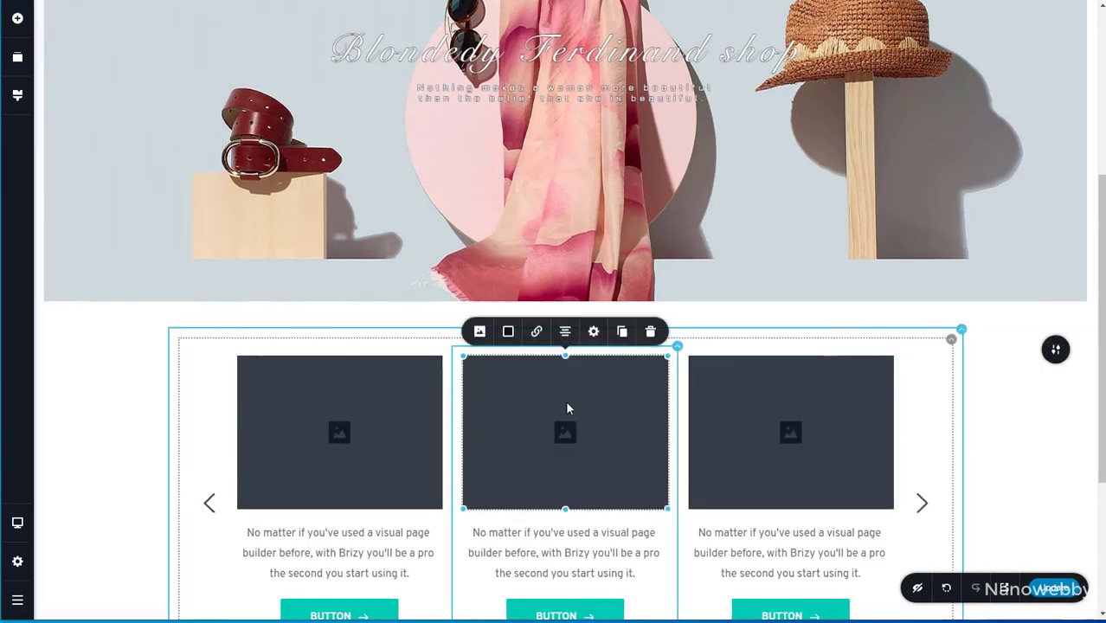
scroll(565, 400, "down", 3)
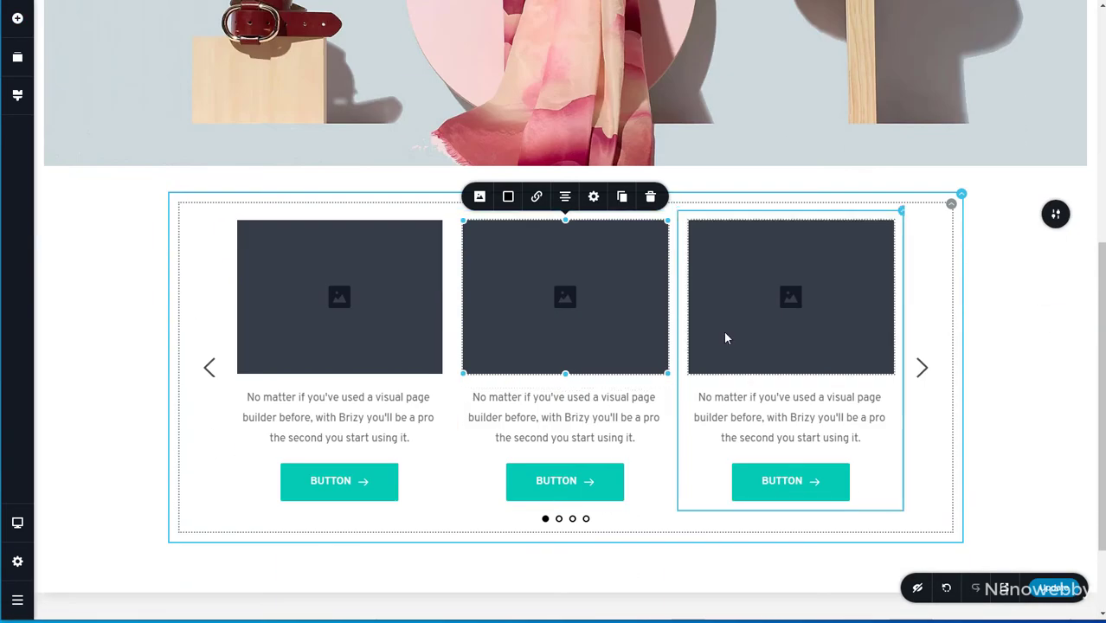
Insert carousel1.jpg as the image of the first carousel item.
left_click(342, 300)
left_click(254, 195)
left_click(281, 63)
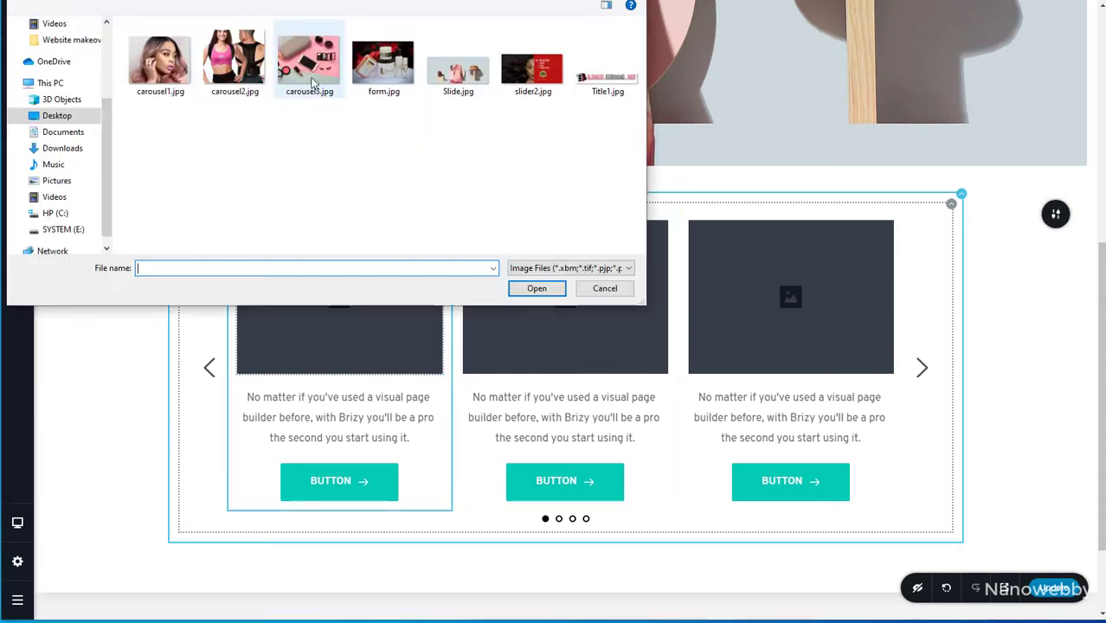
left_click(158, 54)
left_click(524, 287)
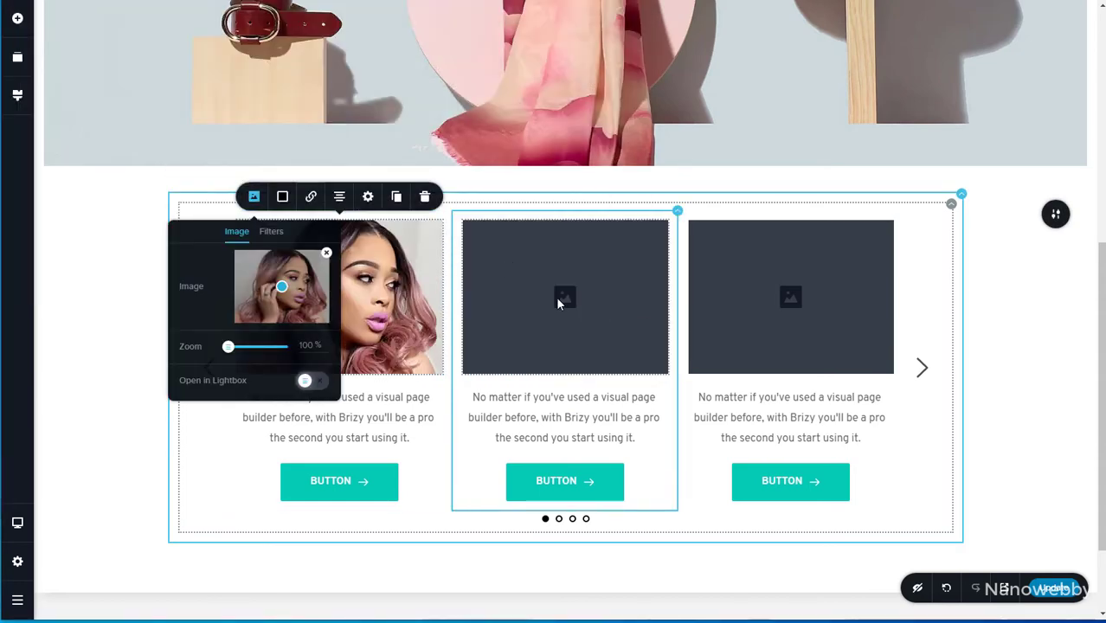
Insert carousel2.jpg as the image of the second carousel item.
left_click(566, 264)
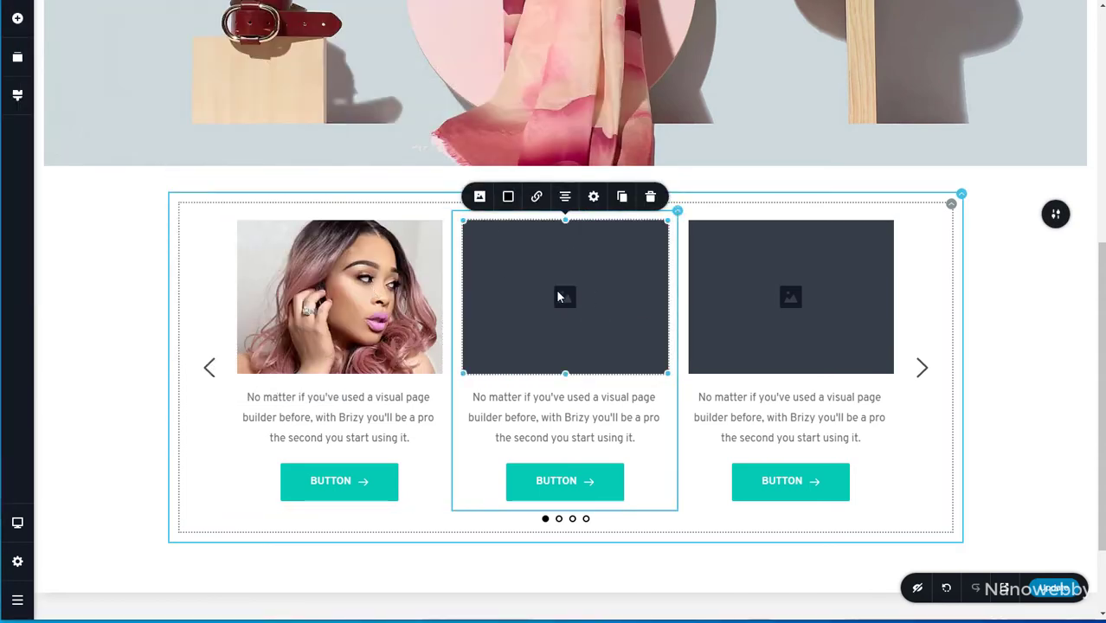
left_click(479, 196)
left_click(507, 63)
left_click(234, 50)
left_click(535, 286)
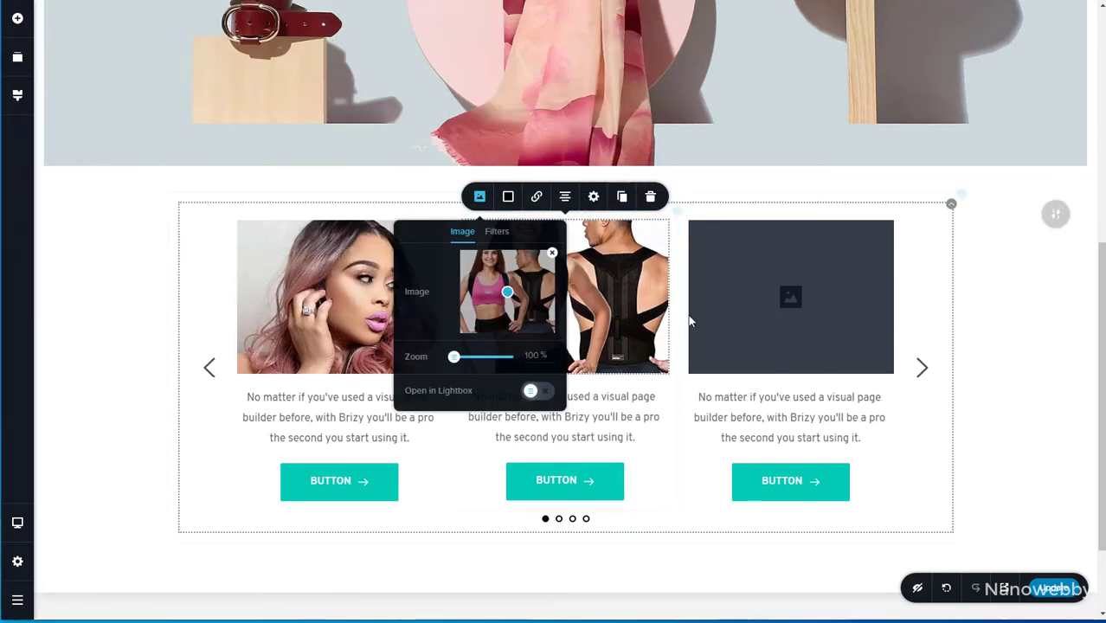
Insert carousel3.jpg as the image of the third carousel item.
left_click(718, 313)
left_click(706, 197)
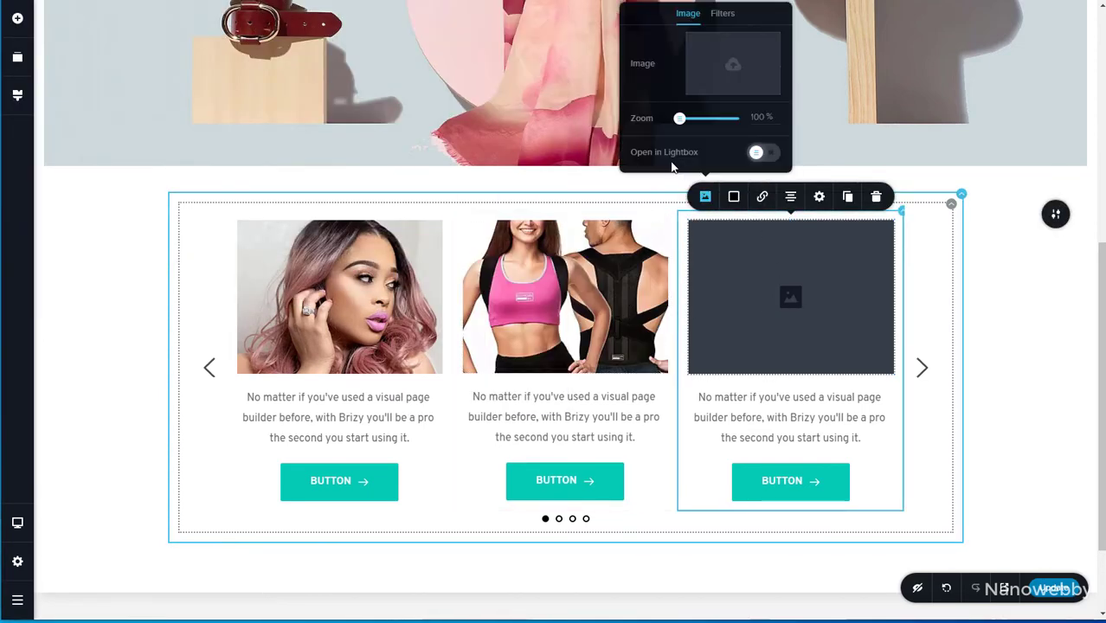
left_click(733, 63)
left_click(309, 60)
left_click(530, 283)
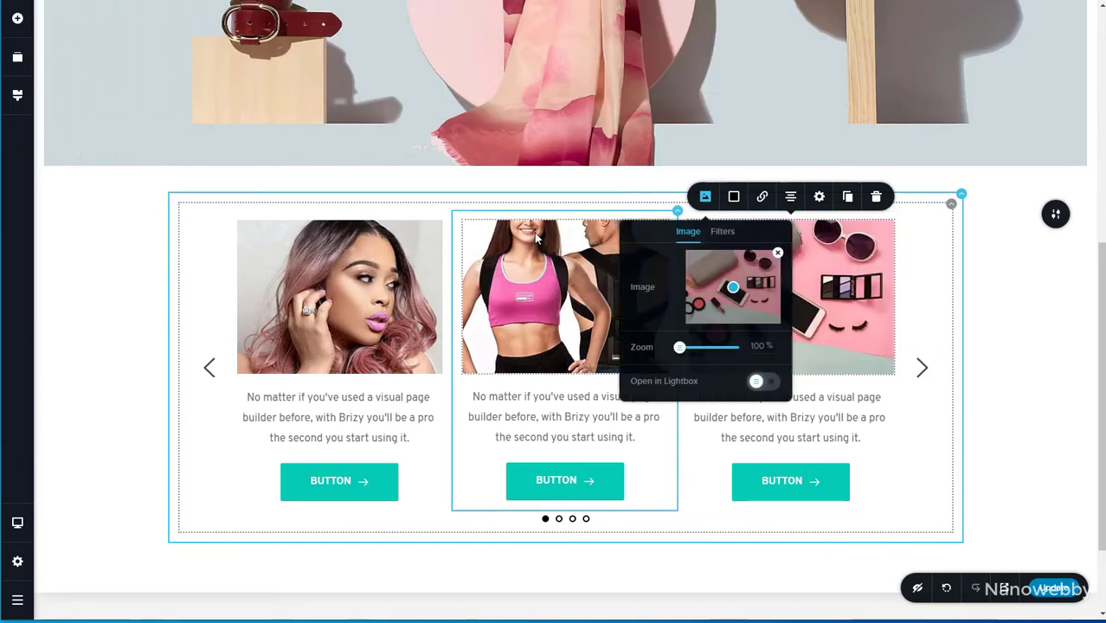
left_click(973, 277)
Try a height of 109% for the third carousel image.
left_click(839, 277)
left_click(819, 197)
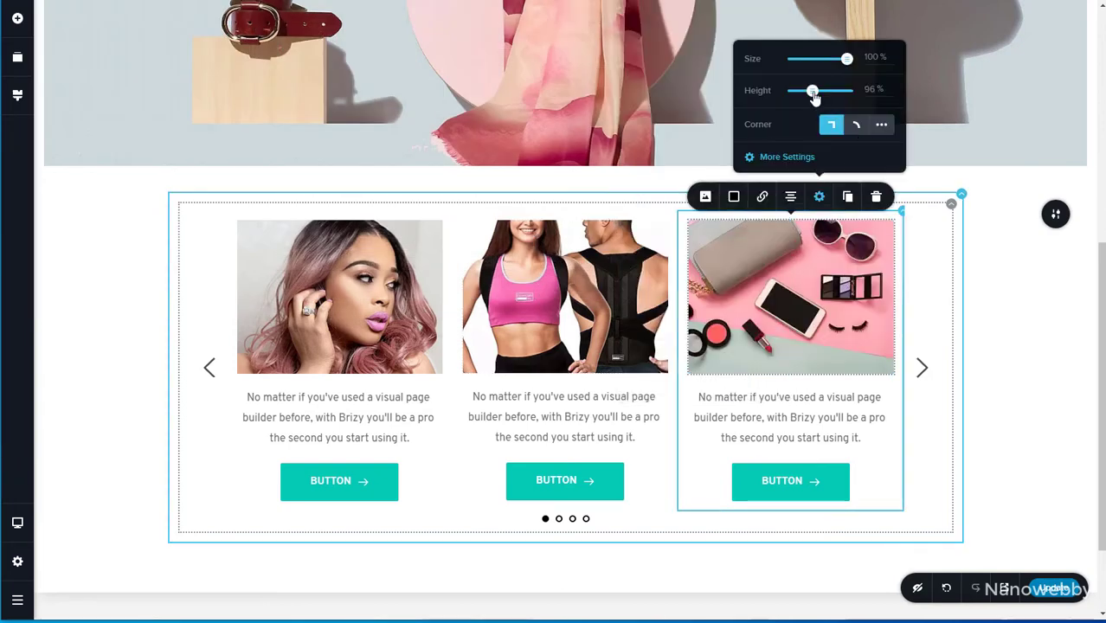
left_click_drag(814, 92, 815, 90)
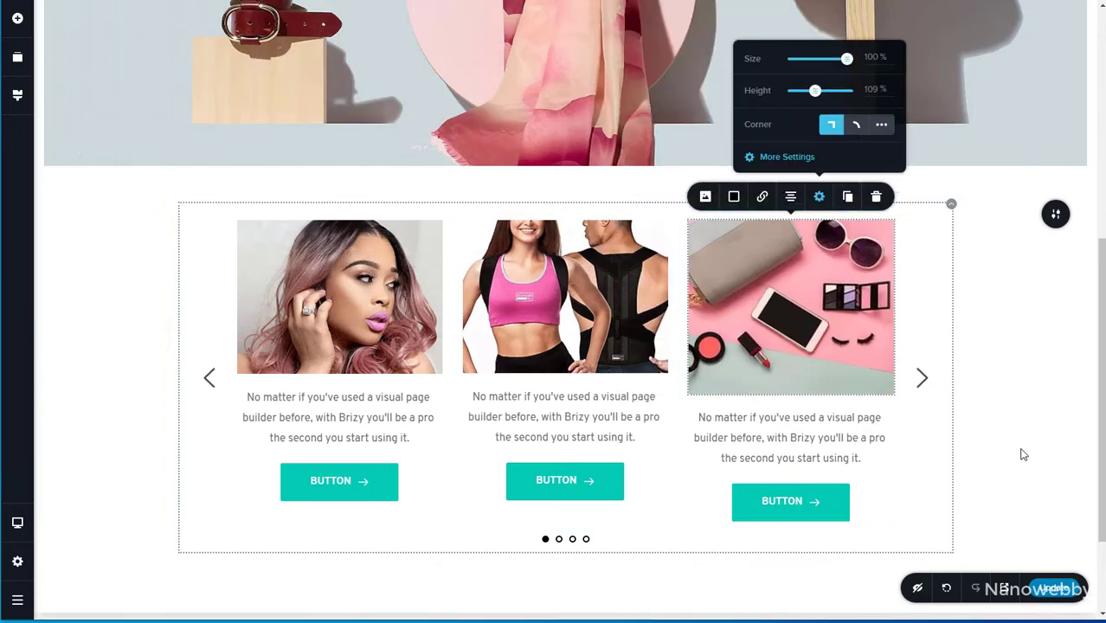
left_click(1053, 545)
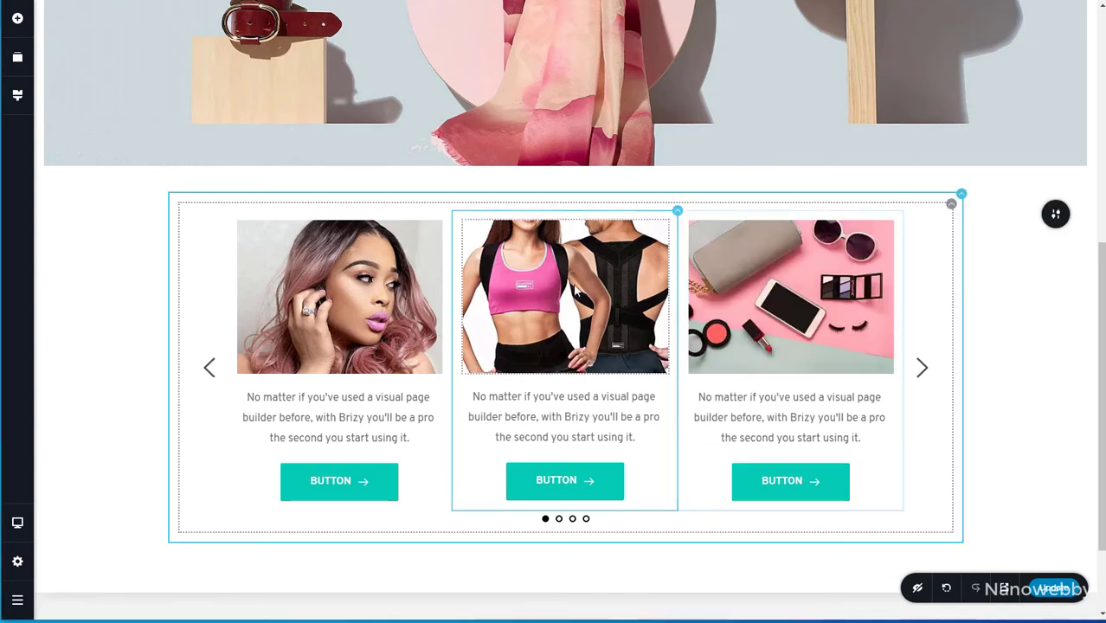
Move the second carousel image's focal point up so that the woman's face lies within the frame.
left_click(519, 251)
left_click(479, 197)
left_click_drag(505, 294, 502, 264)
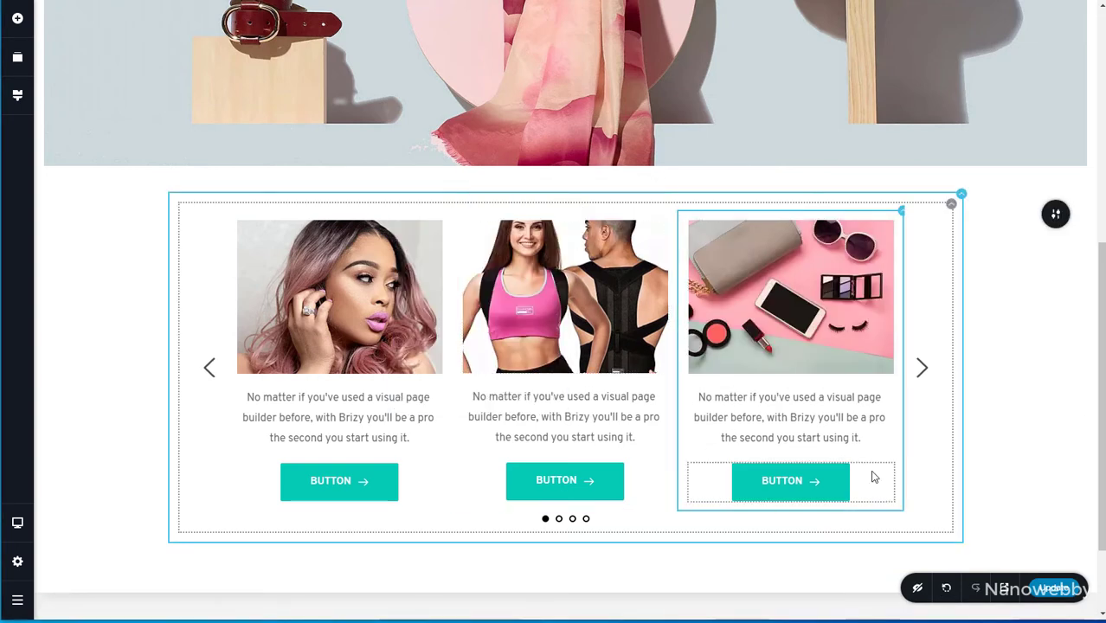
Delete the buttons from all three visible carousel items.
right_click(805, 483)
left_click(835, 573)
right_click(548, 481)
left_click(567, 574)
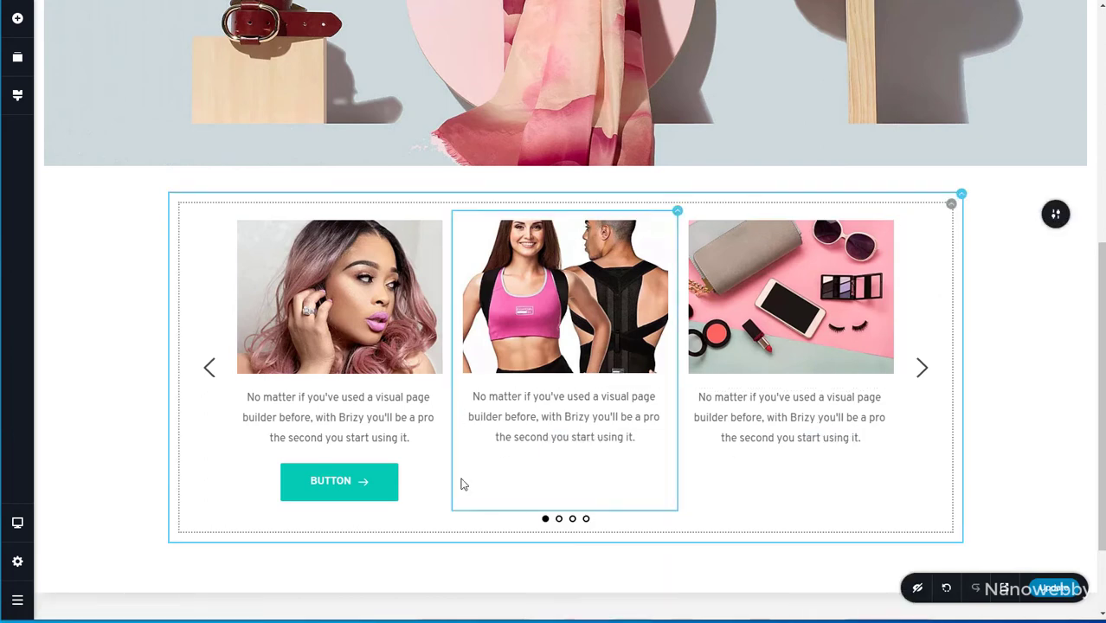
right_click(350, 481)
left_click(386, 574)
Replace the placeholder texts of the first and second carousel items with "Hair Collection" and "Waist Trainer Collection".
left_click_drag(410, 439, 265, 397)
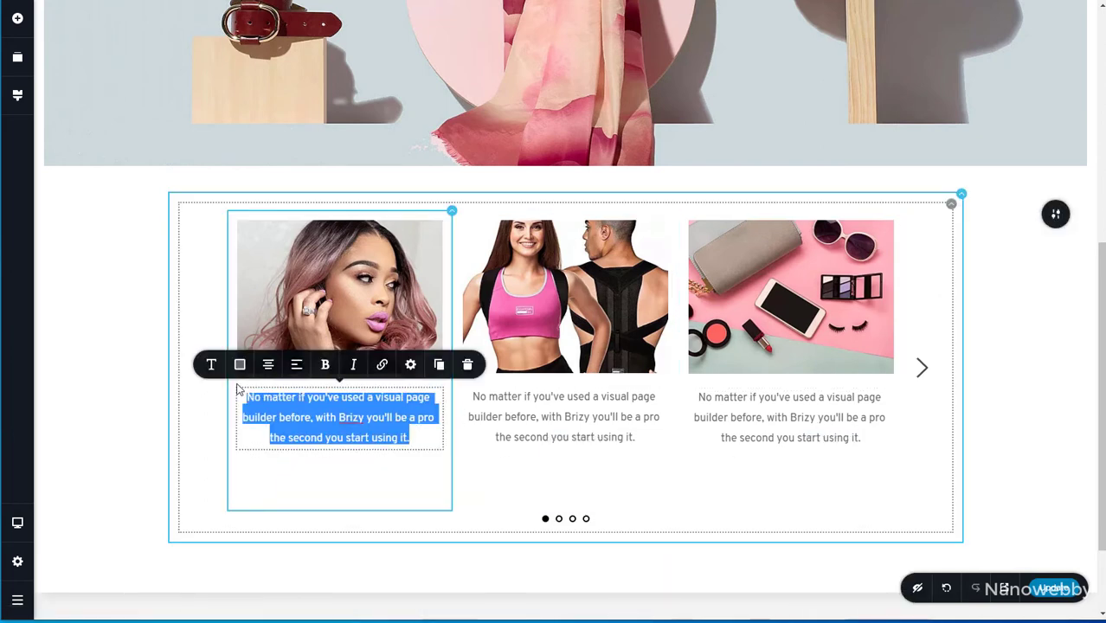
type("Hair Collection")
left_click_drag(472, 394, 649, 445)
type("Waist Trainer Collection")
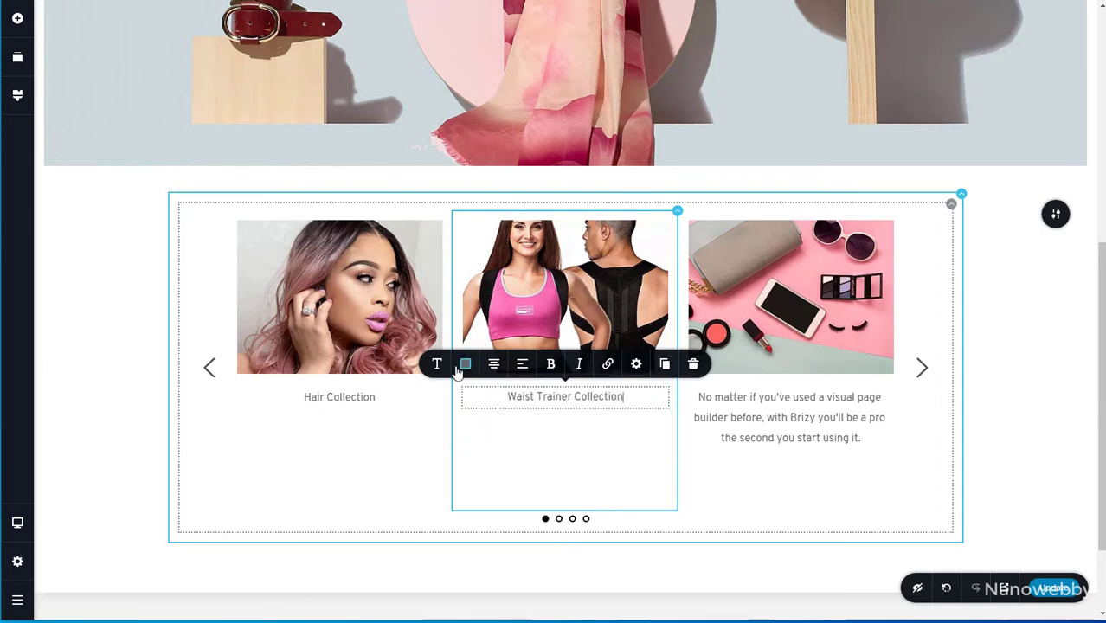
Replace the third carousel item's placeholder text with "Accessories Shop Collection", correcting the spelling of "Accessories".
triple_click(777, 416)
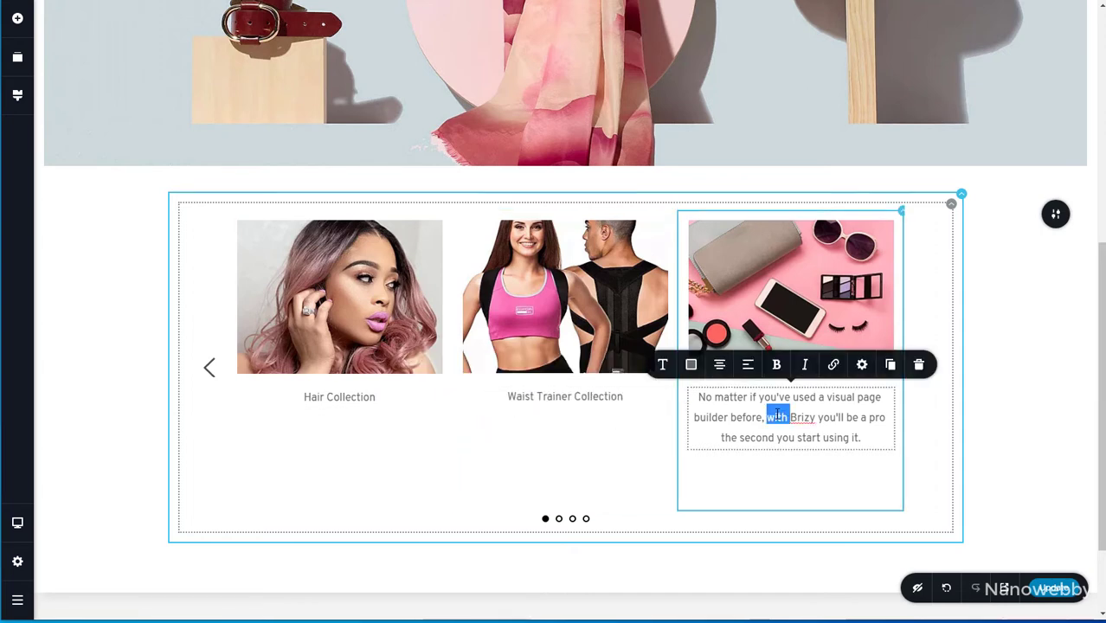
type("Accesories Shop Collection")
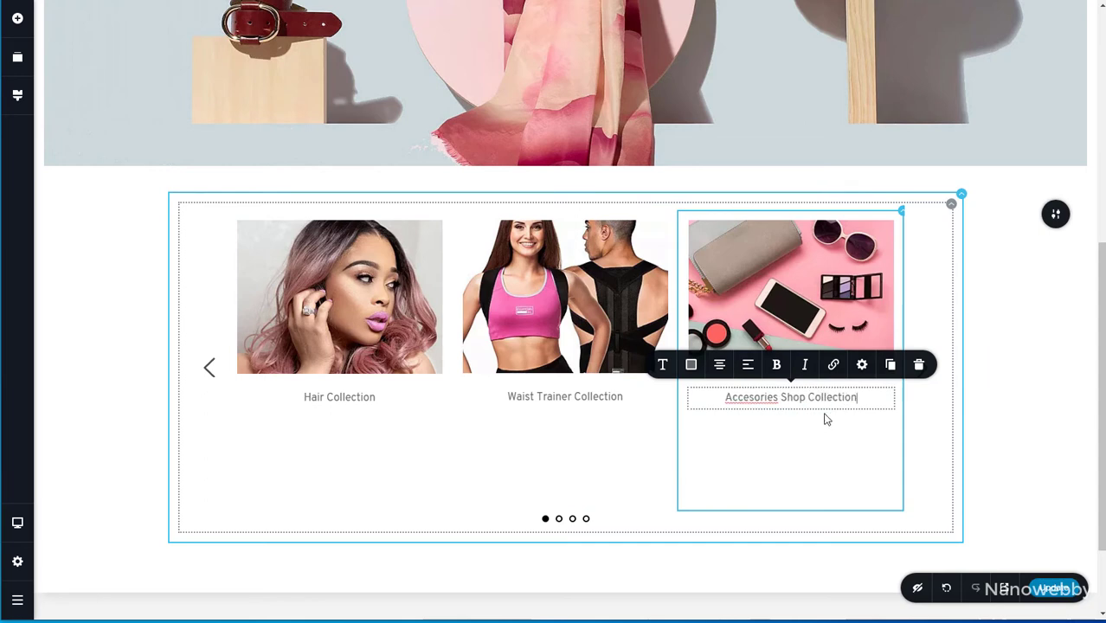
left_click(788, 426)
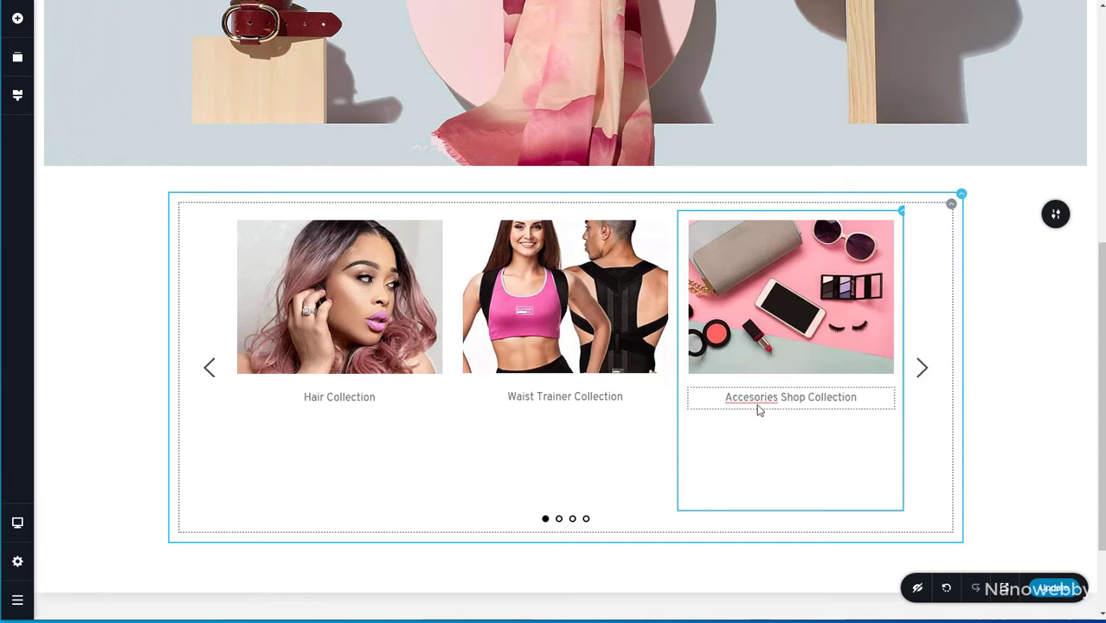
left_click(756, 404)
type("s")
left_click(795, 436)
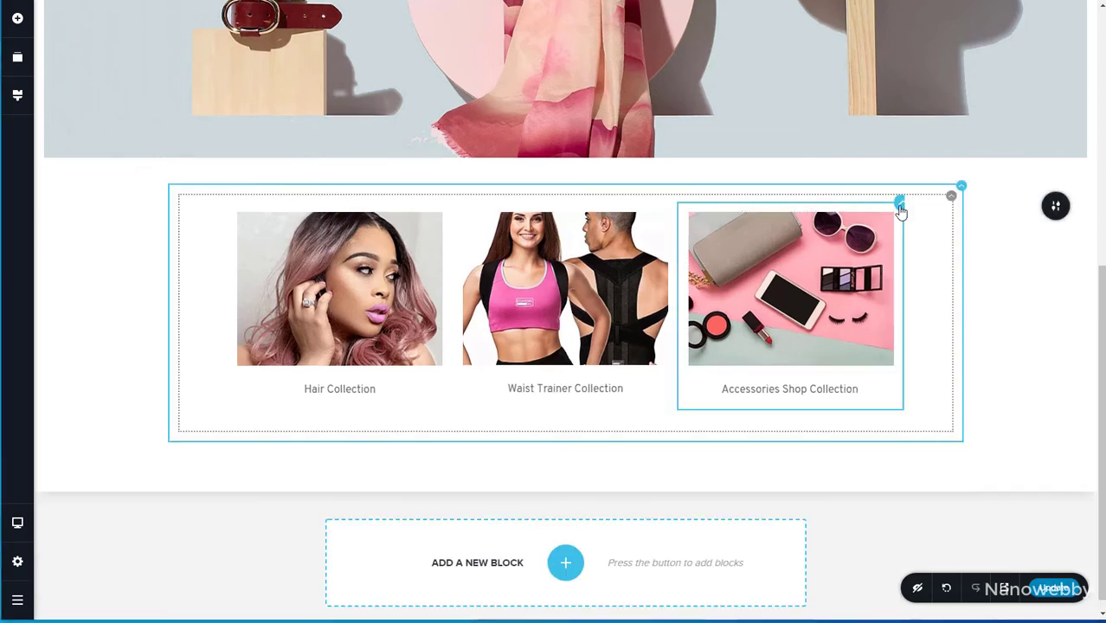
Give the Accessories Shop Collection column a near-black border of size 1.
mouse_move(902, 205)
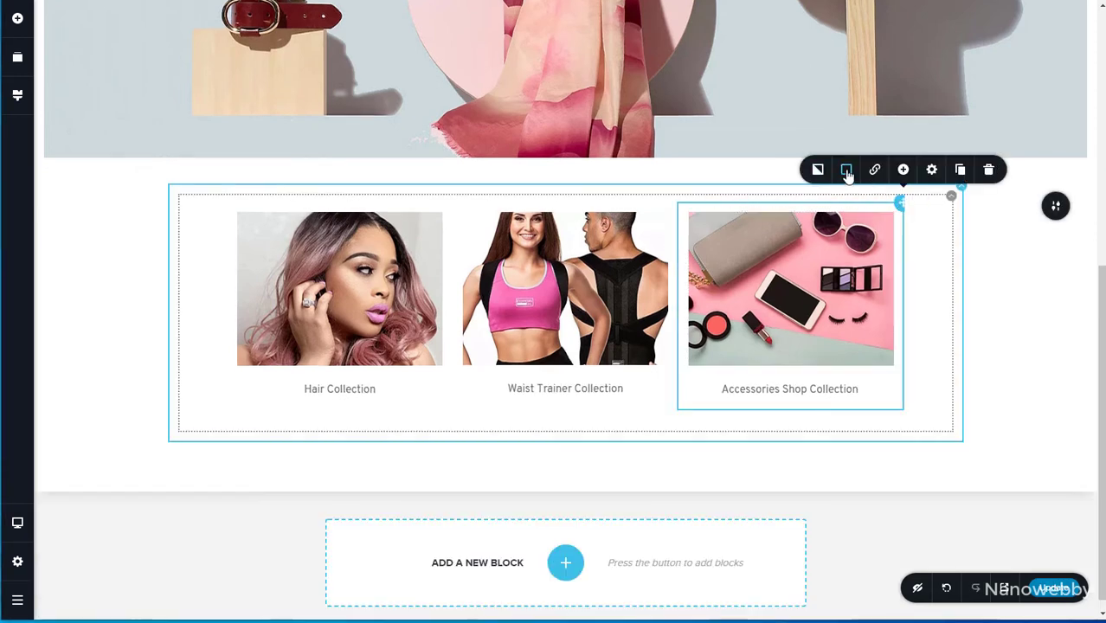
left_click(846, 170)
left_click(787, 316)
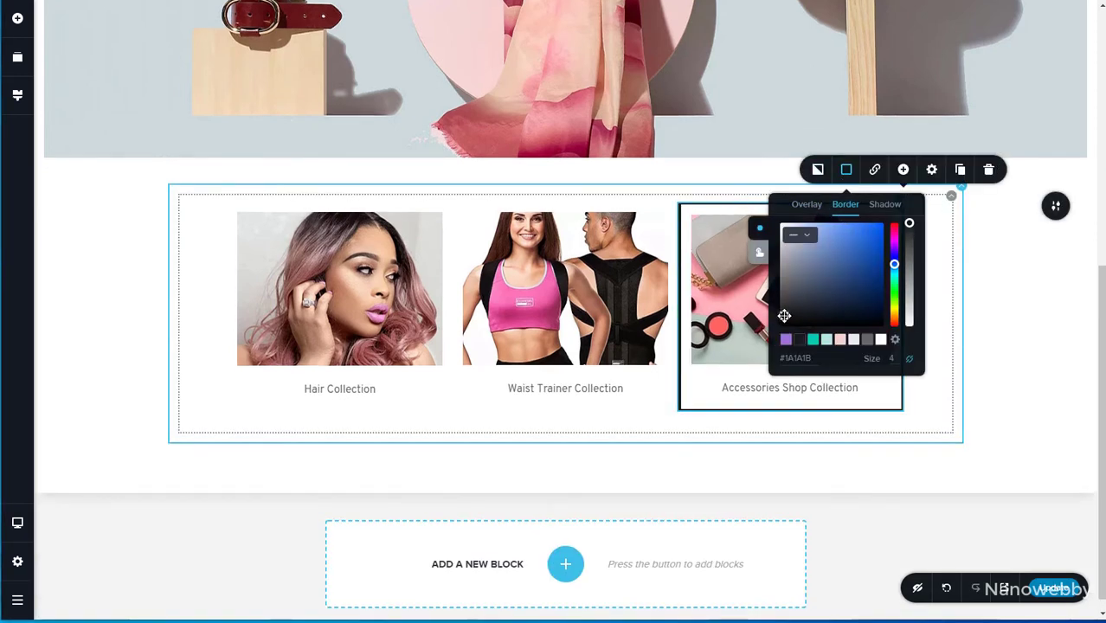
type("1")
left_click(936, 287)
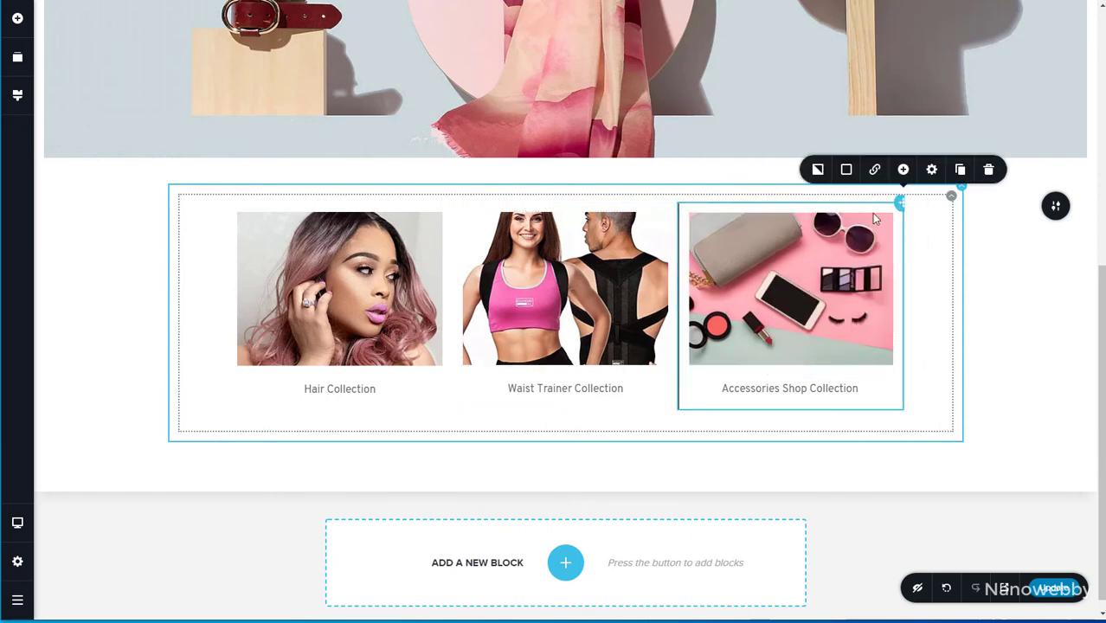
Set the Accessories Shop Collection column's left margin to 2 px and check its border settings.
left_click(933, 171)
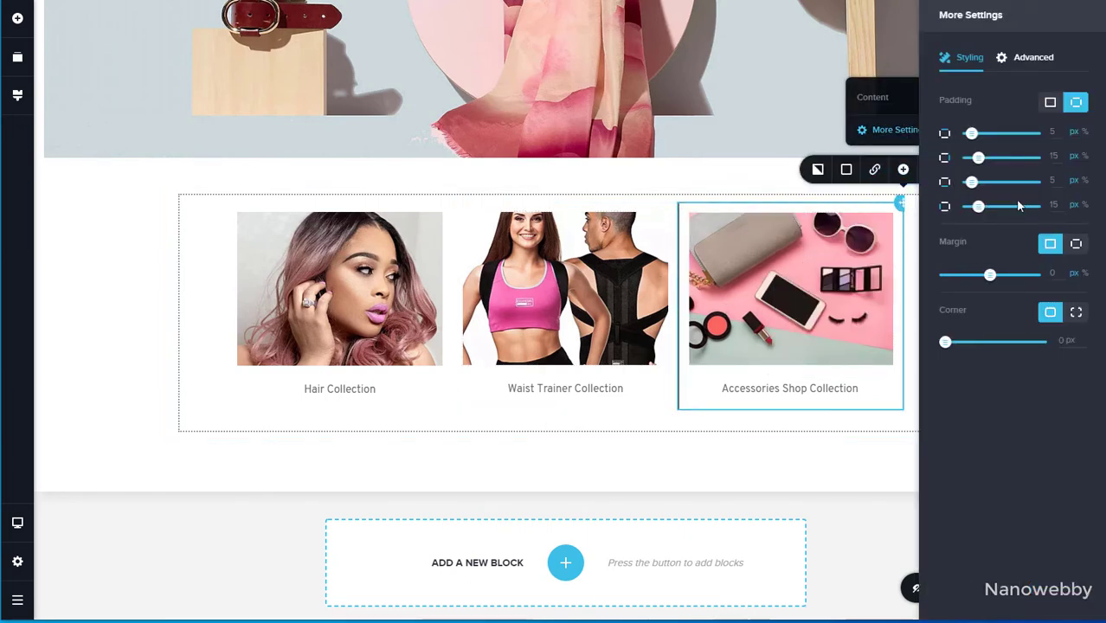
left_click(1075, 246)
left_click_drag(1056, 346, 1037, 344)
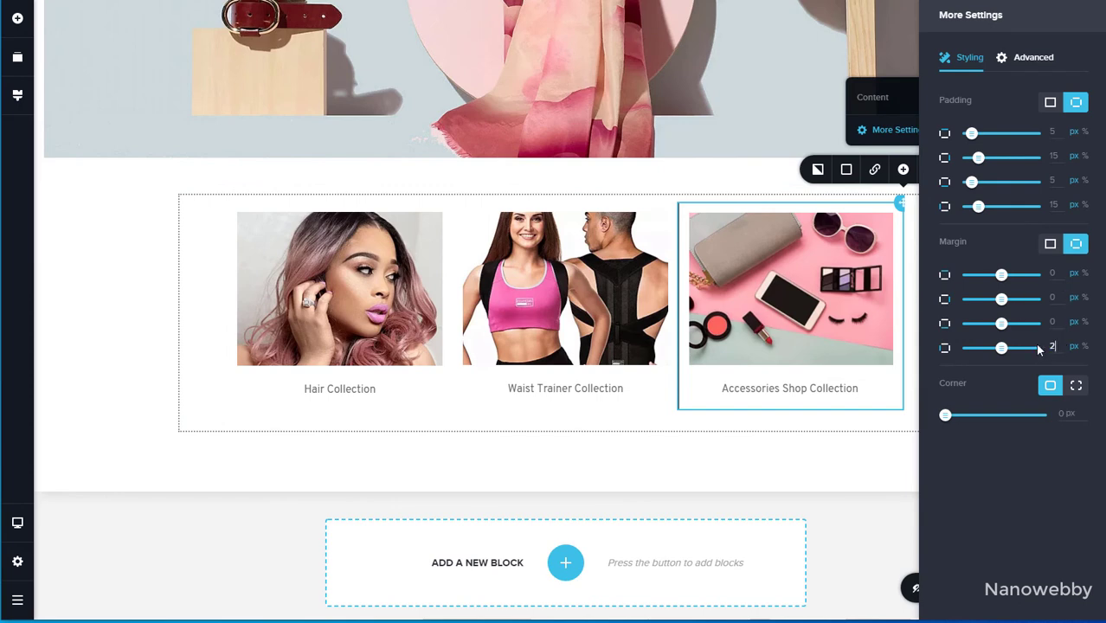
type("2")
left_click(1002, 463)
left_click(901, 211)
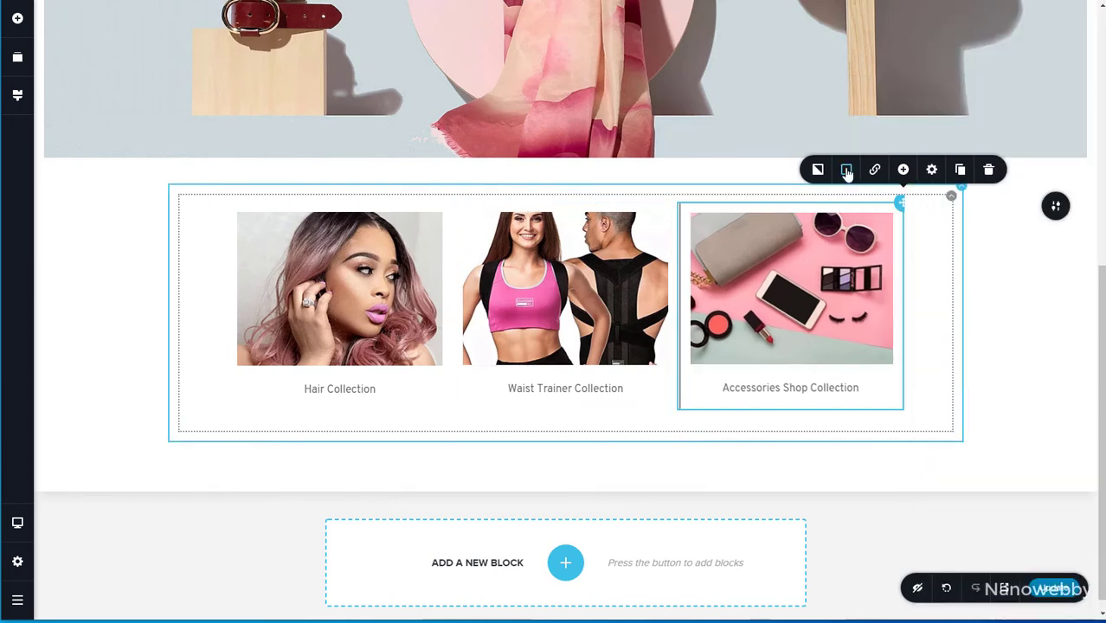
left_click(846, 172)
Give the Waist Trainer Collection column a black (#000000) border of size 1.
left_click(678, 205)
left_click(621, 171)
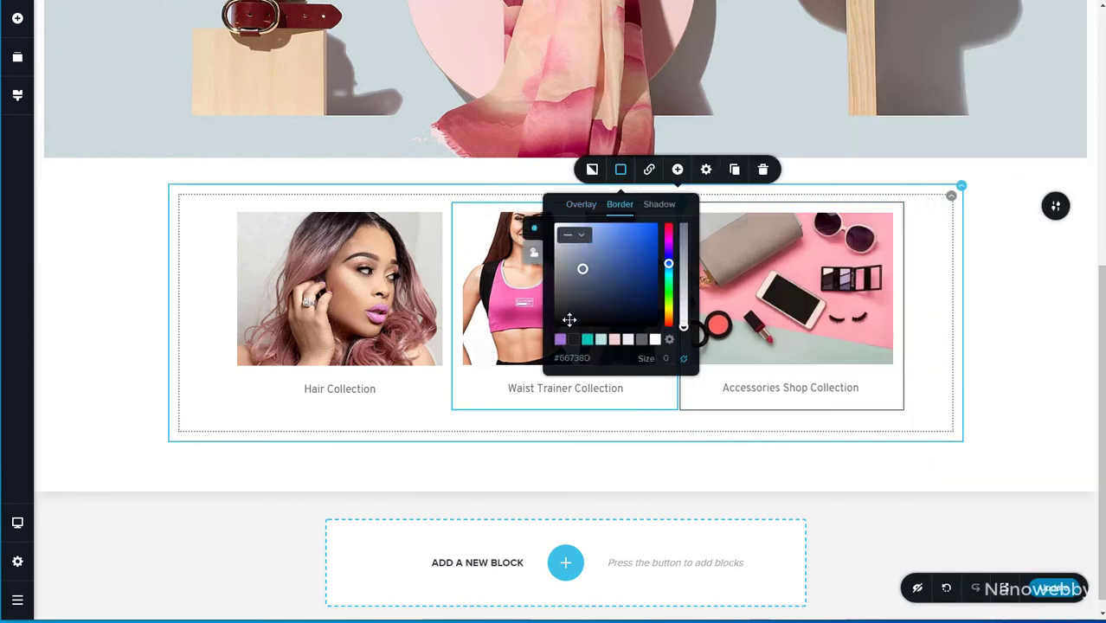
left_click_drag(569, 321, 573, 334)
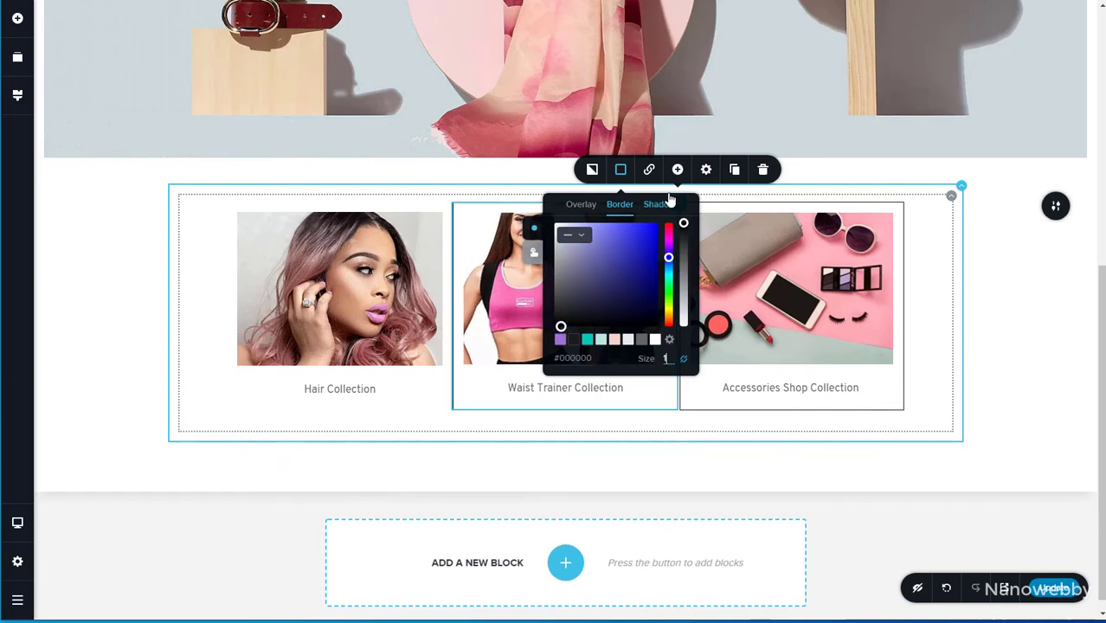
Set the Waist Trainer Collection column's left margin to 2 px, separate from its other margins.
left_click(706, 169)
left_click(674, 129)
left_click(1076, 244)
left_click_drag(1059, 346, 1037, 345)
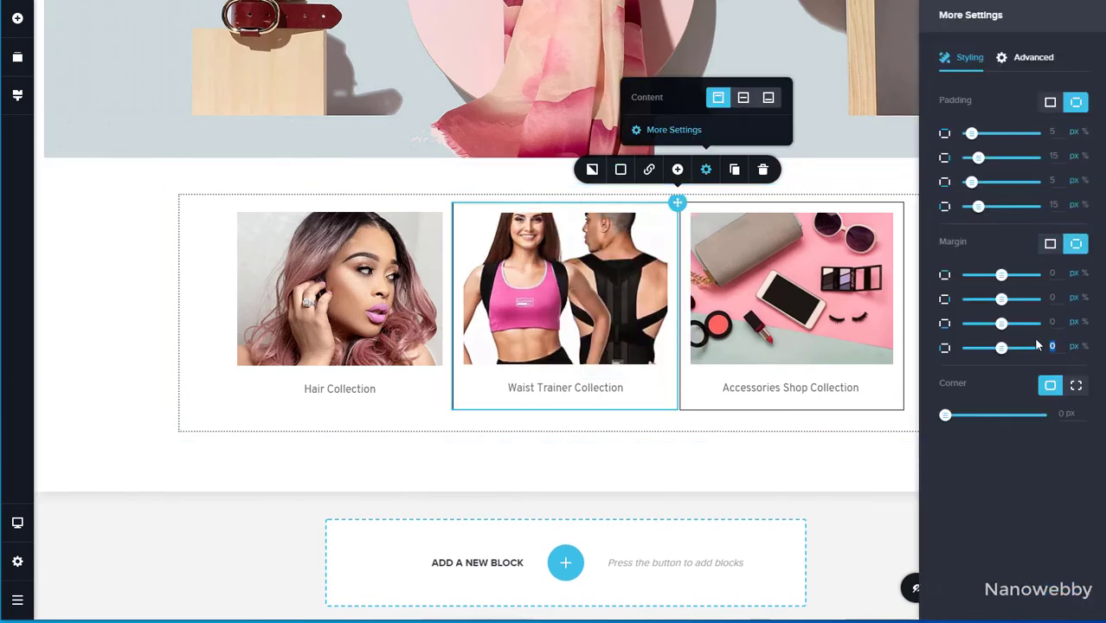
type("2")
left_click(874, 459)
Give the Hair Collection column a thin black border and set its left margin to 2 px.
left_click(455, 211)
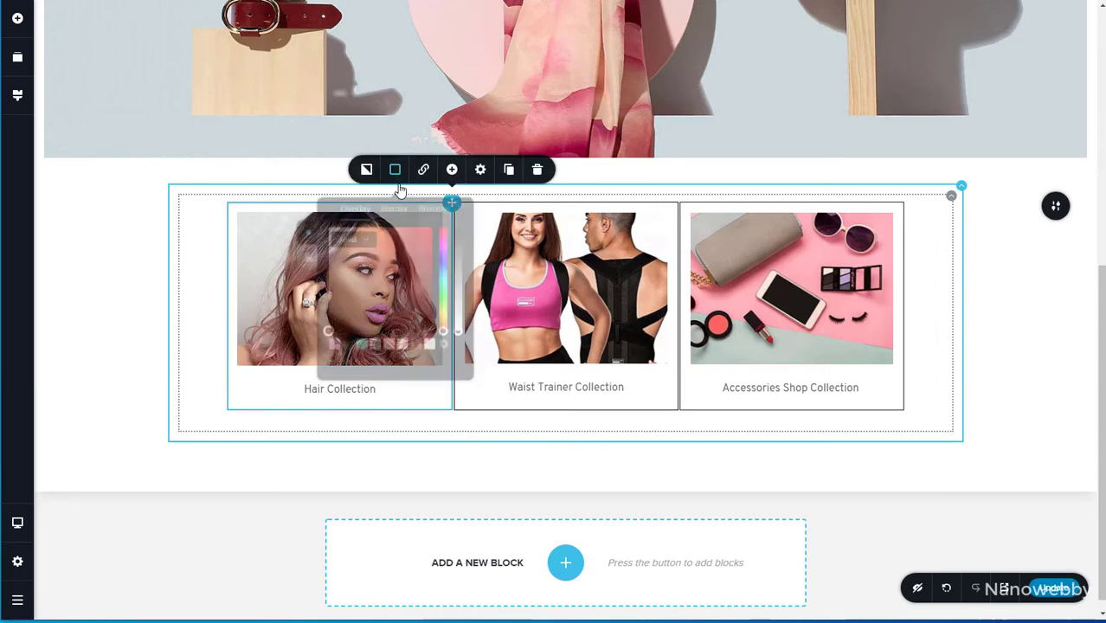
left_click(395, 168)
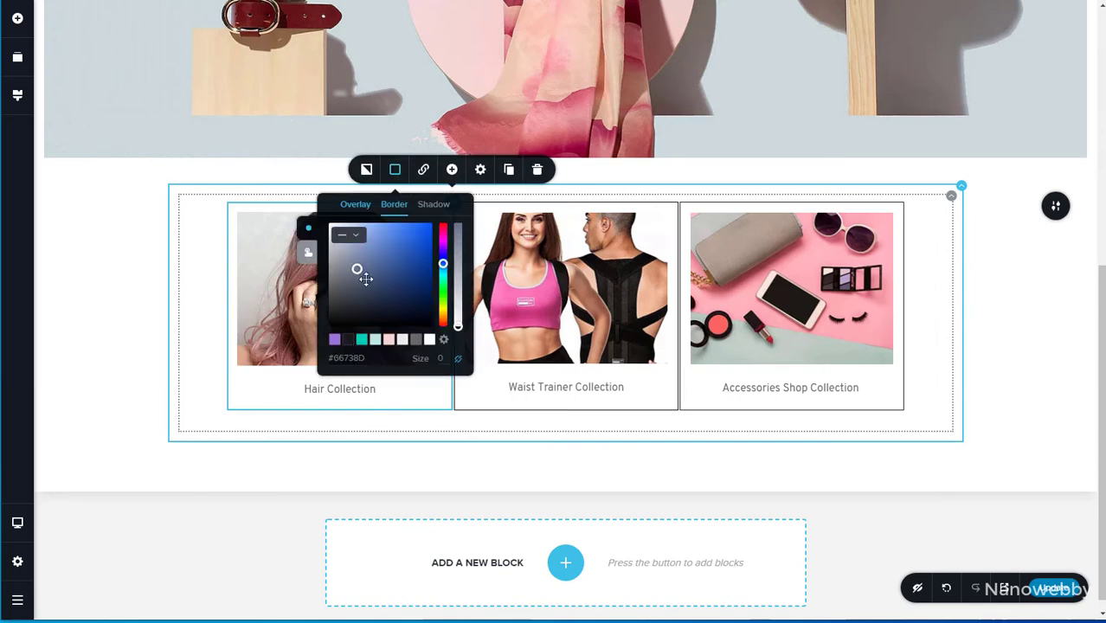
left_click(481, 169)
left_click(448, 129)
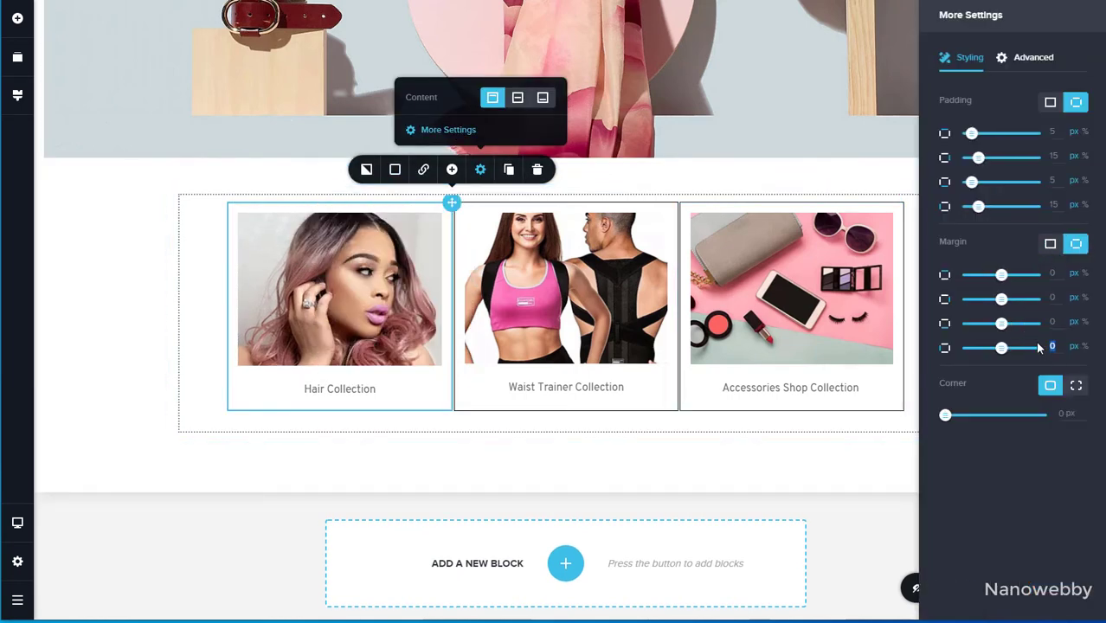
type("2")
left_click(884, 522)
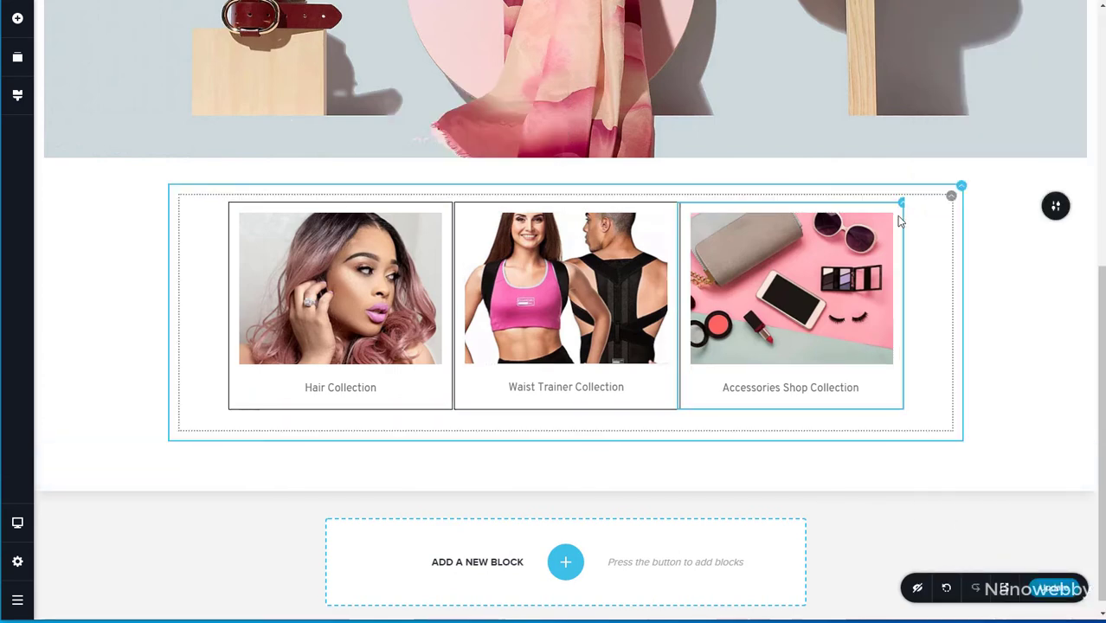
Set the Accessories Shop Collection column's left margin to 5 px.
left_click(932, 169)
left_click(891, 129)
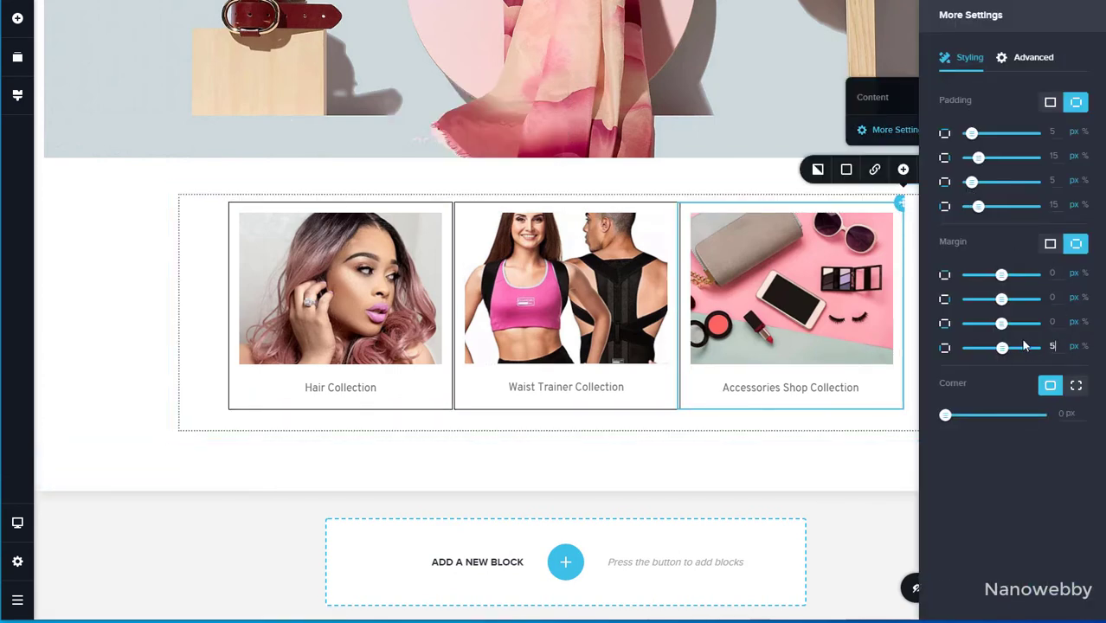
left_click(884, 457)
Set the Waist Trainer Collection column's left margin to 5 px.
left_click(674, 207)
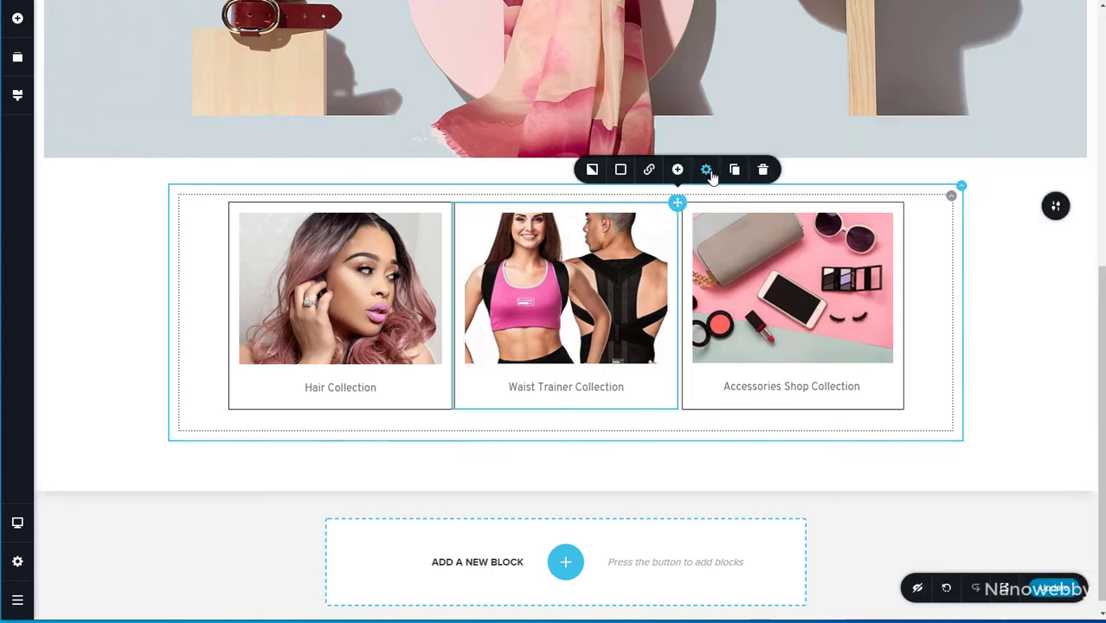
left_click(707, 170)
left_click(667, 128)
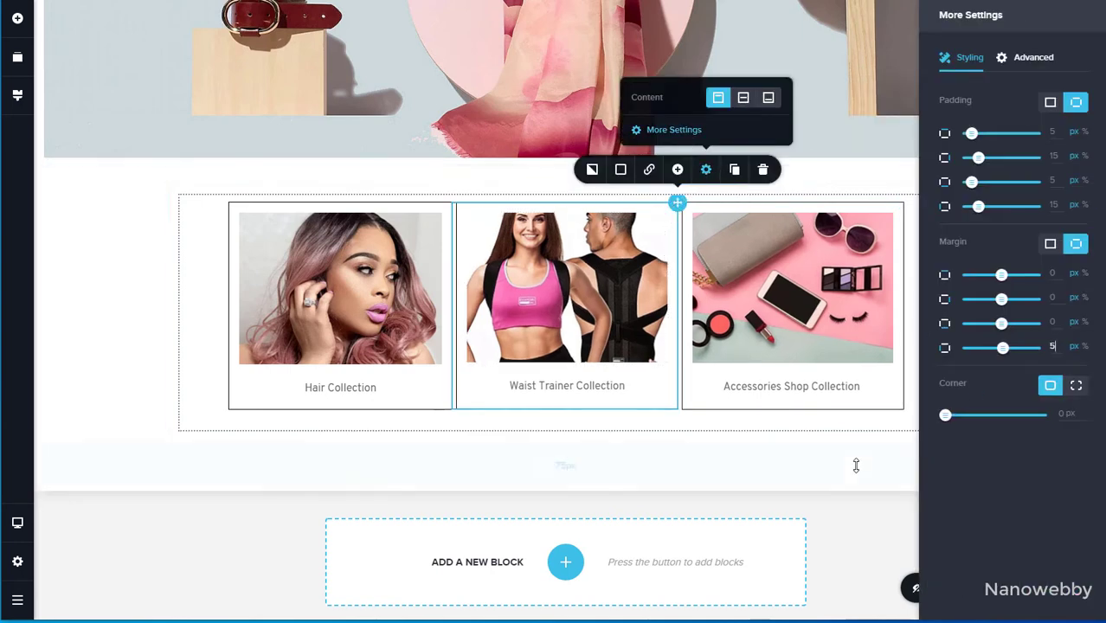
left_click(854, 462)
Add a new two-column block below the collection block and reduce the vertical spacing between the two blocks.
scroll(834, 544, "up", 1)
scroll(755, 497, "down", 2)
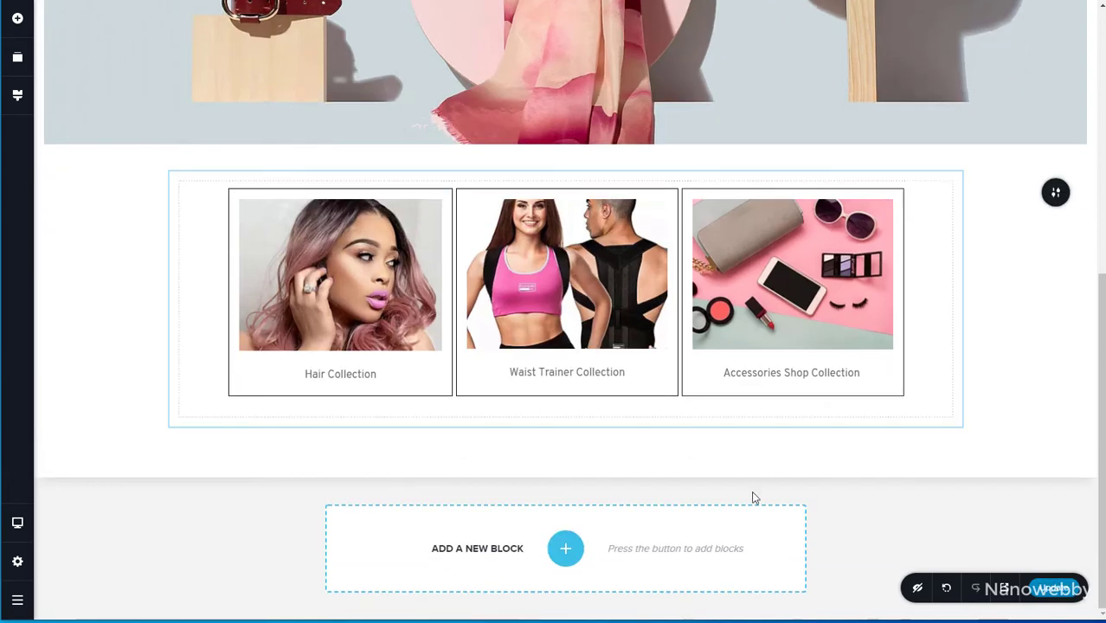
left_click(567, 550)
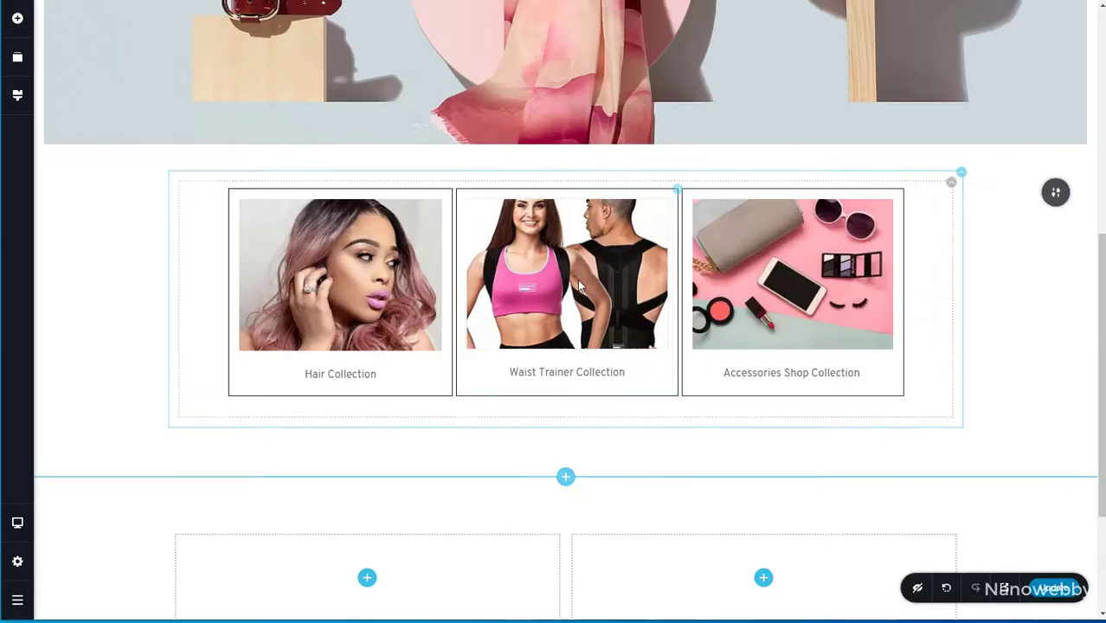
scroll(652, 282, "down", 3)
left_click_drag(652, 281, 639, 240)
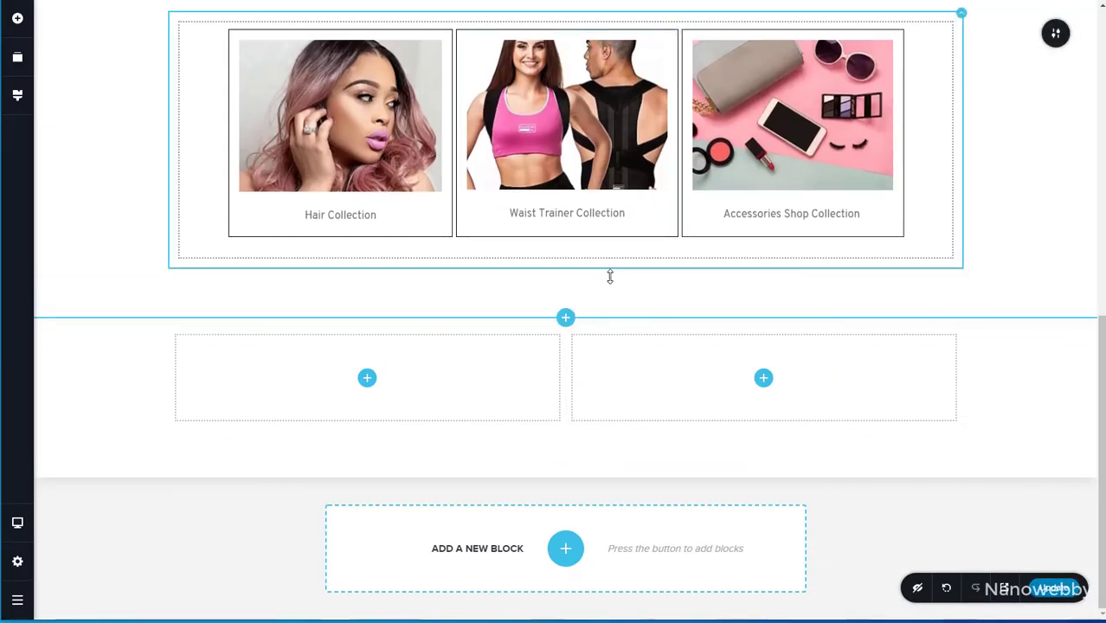
left_click_drag(611, 278, 611, 232)
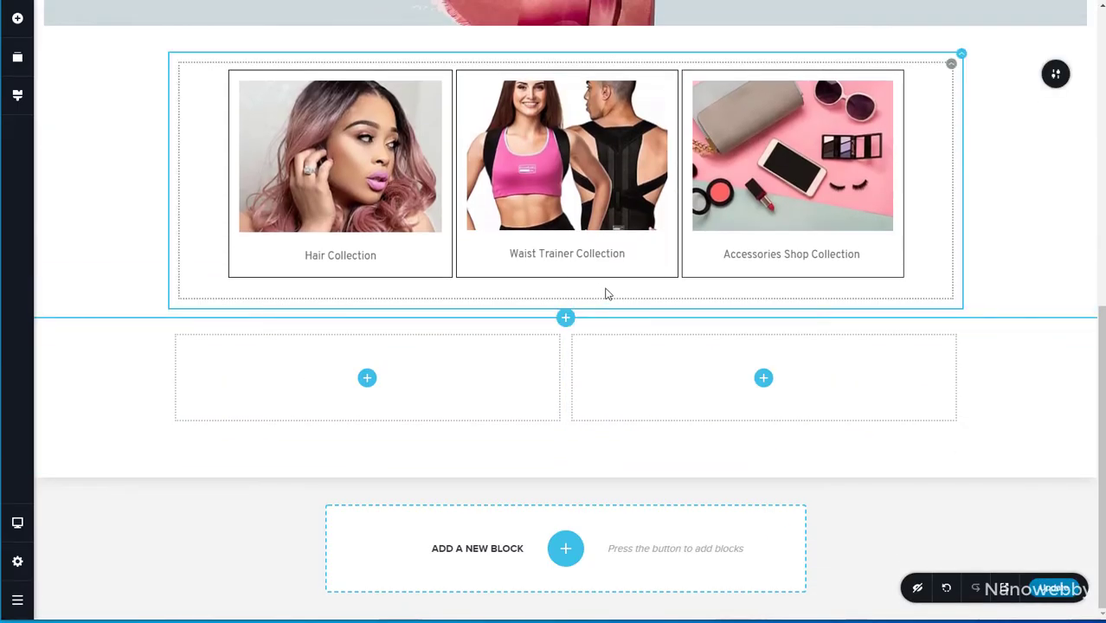
Delete the new block's second column and set the block's width to Full.
scroll(958, 304, "up", 8)
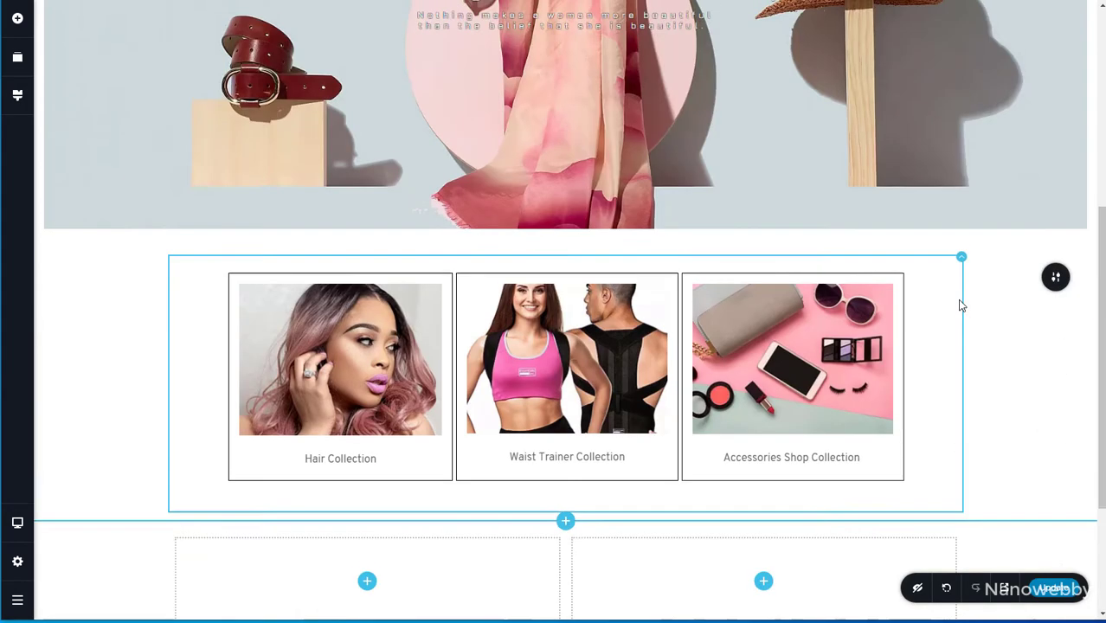
scroll(959, 305, "down", 8)
left_click(1046, 296)
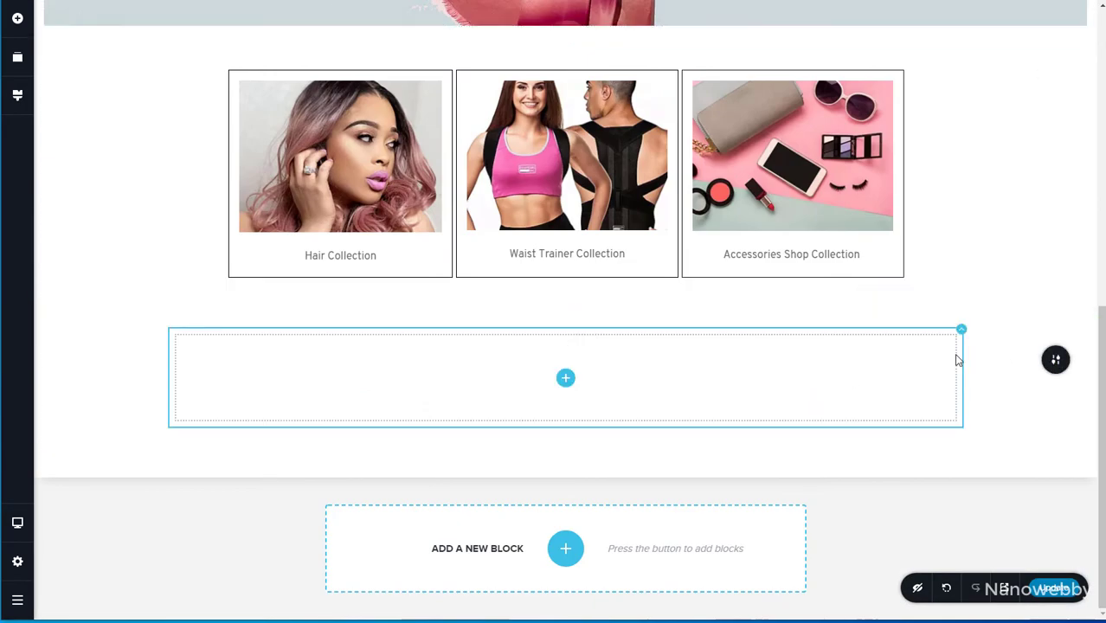
left_click(995, 360)
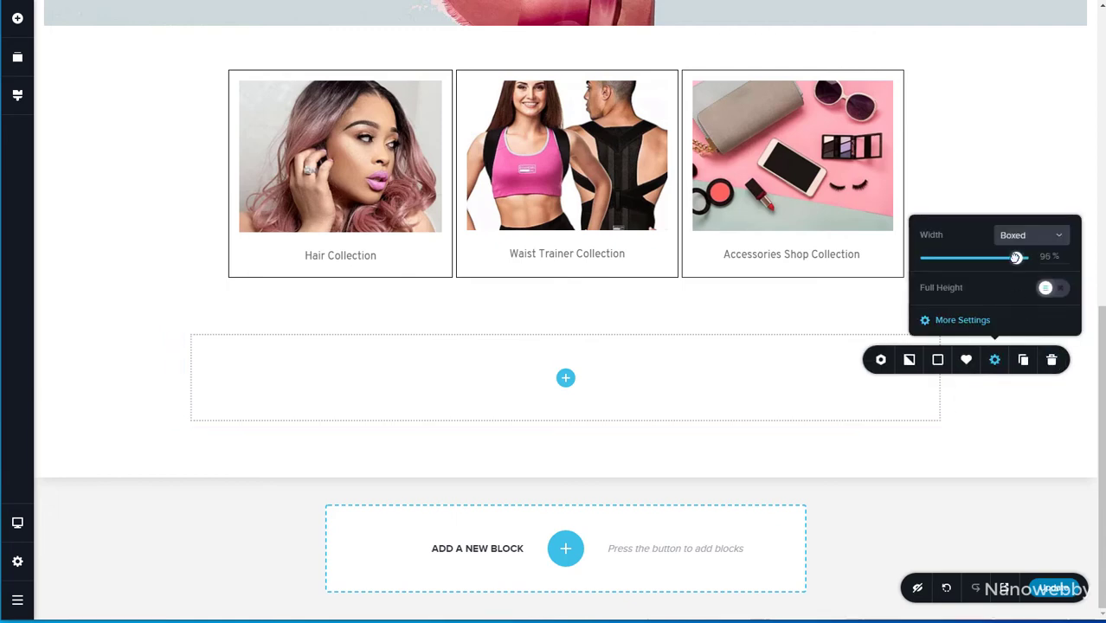
left_click(1032, 237)
left_click(1019, 278)
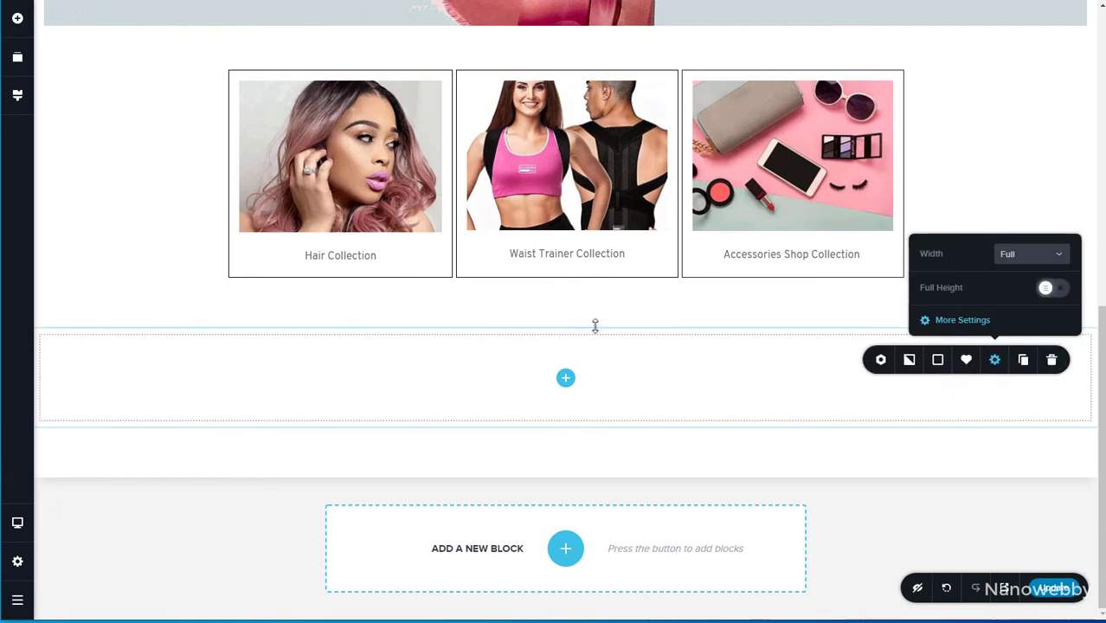
Add an image element to the full-width block and upload the "BUY ONLINE NOW" banner picture into it.
left_click(566, 377)
left_click_drag(566, 409, 566, 407)
scroll(571, 372, "down", 5)
left_click(580, 335)
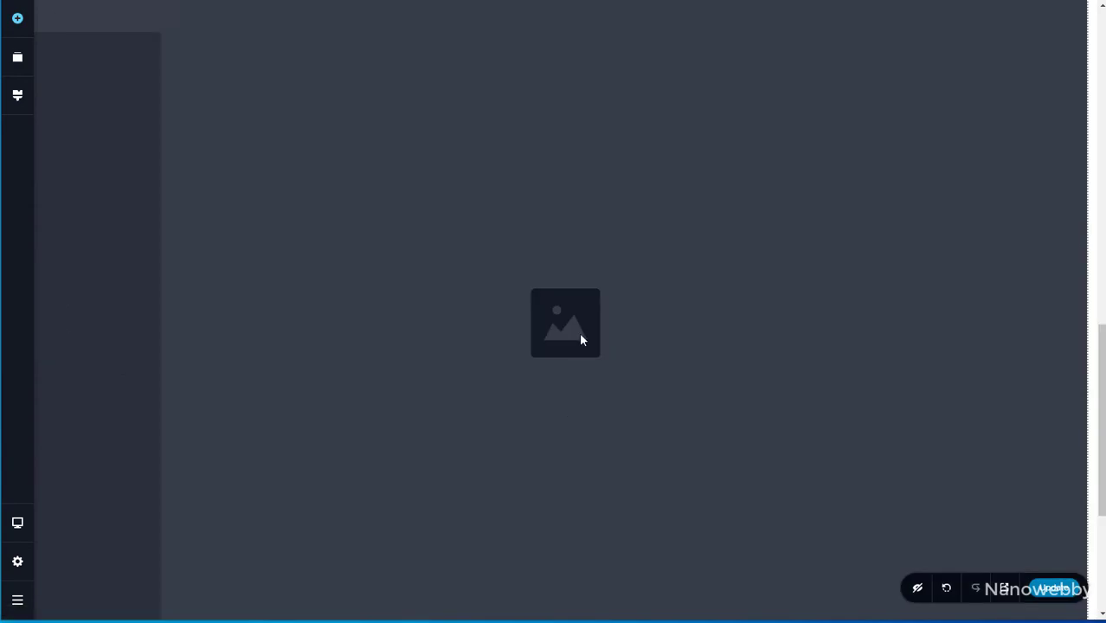
scroll(580, 335, "down", 3)
left_click(481, 440)
left_click(507, 309)
left_click(532, 61)
left_click(547, 294)
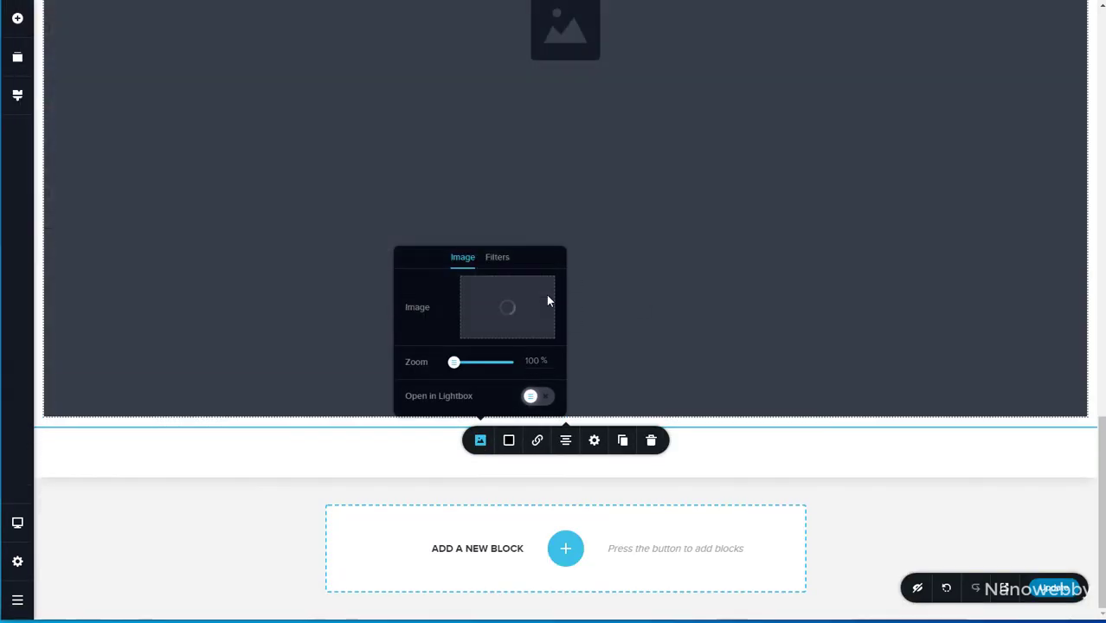
Scale the "BUY ONLINE NOW" banner image down to 89% size and reduce its height to 93%.
scroll(569, 277, "up", 4)
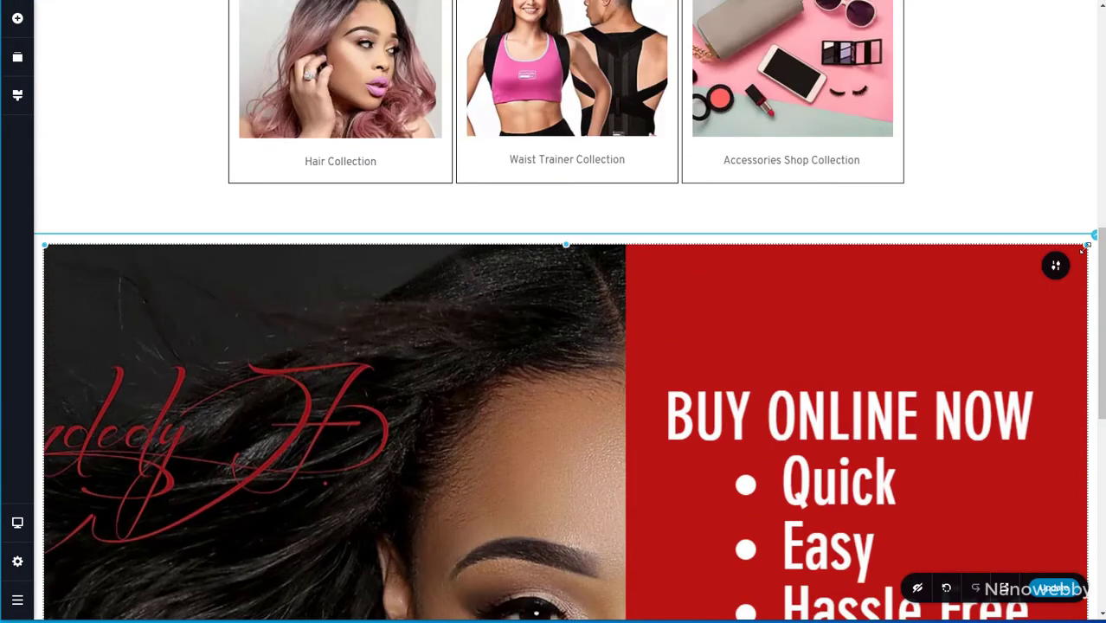
left_click_drag(1084, 250, 1026, 288)
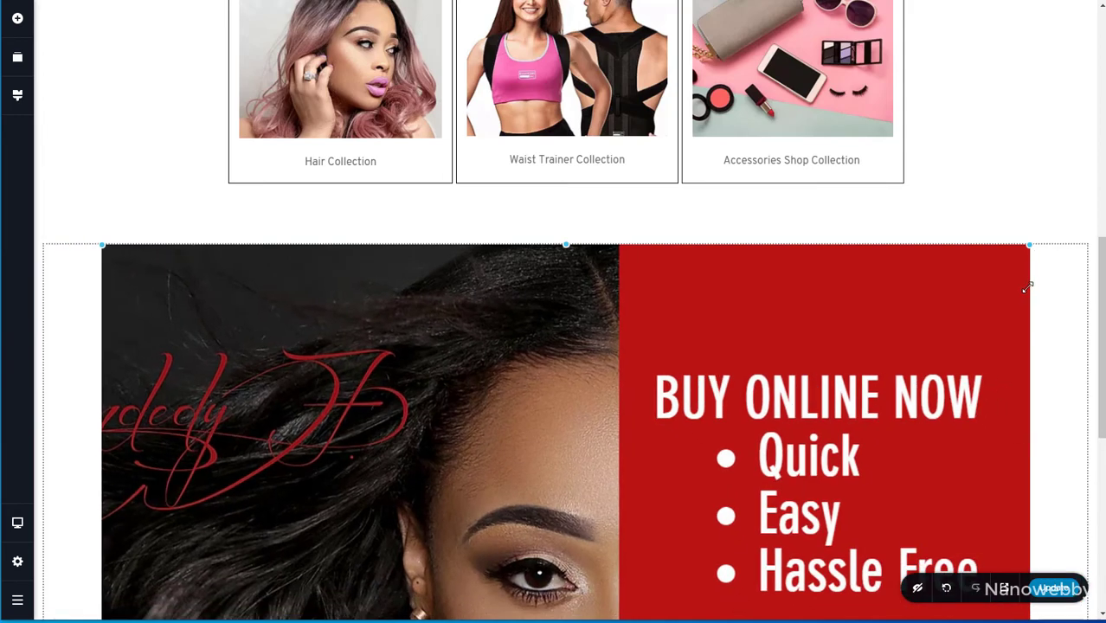
scroll(655, 277, "down", 3)
scroll(655, 281, "up", 3)
left_click(654, 280)
left_click(595, 222)
left_click_drag(588, 114, 579, 115)
scroll(628, 215, "down", 3)
scroll(629, 215, "up", 2)
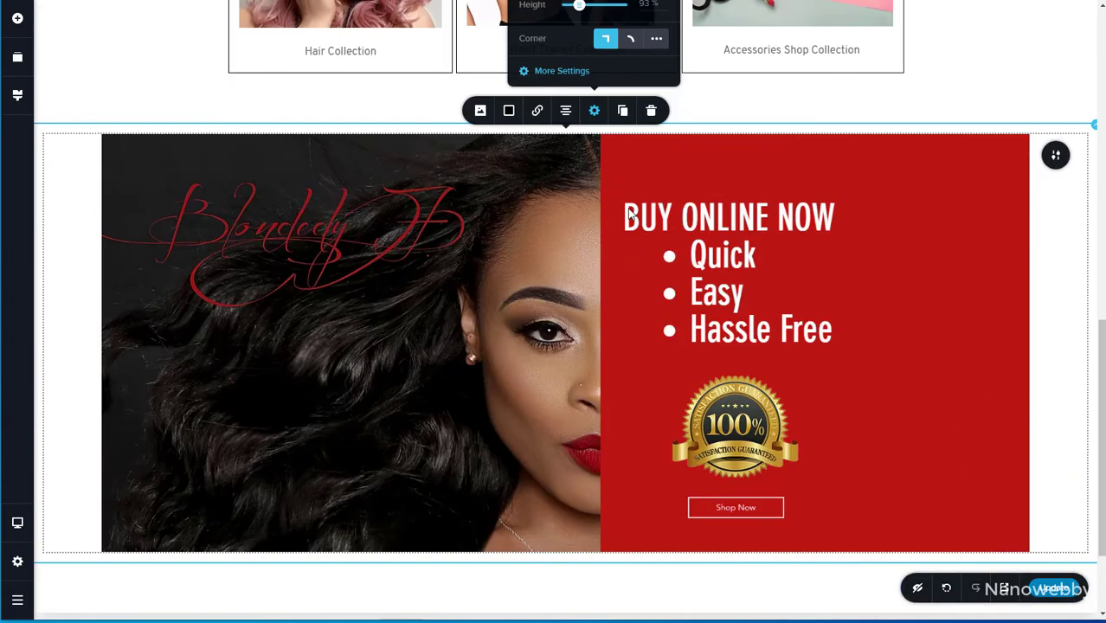
Set the banner image's height to 98% and check how it sits below the collections.
left_click(595, 110)
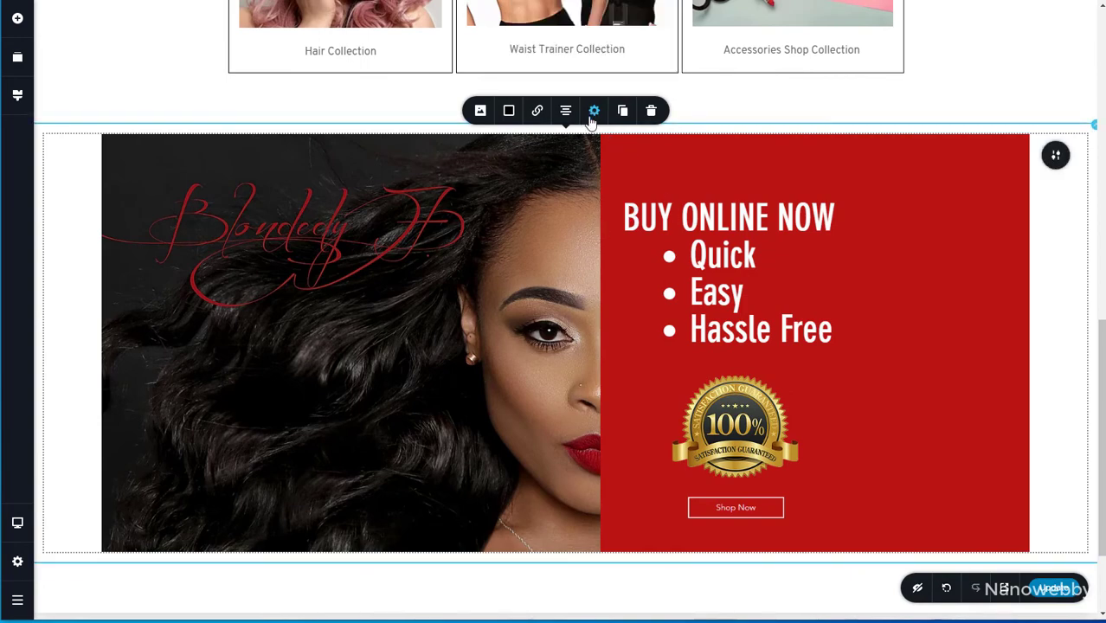
left_click(595, 109)
left_click_drag(579, 185, 580, 185)
scroll(919, 455, "up", 3)
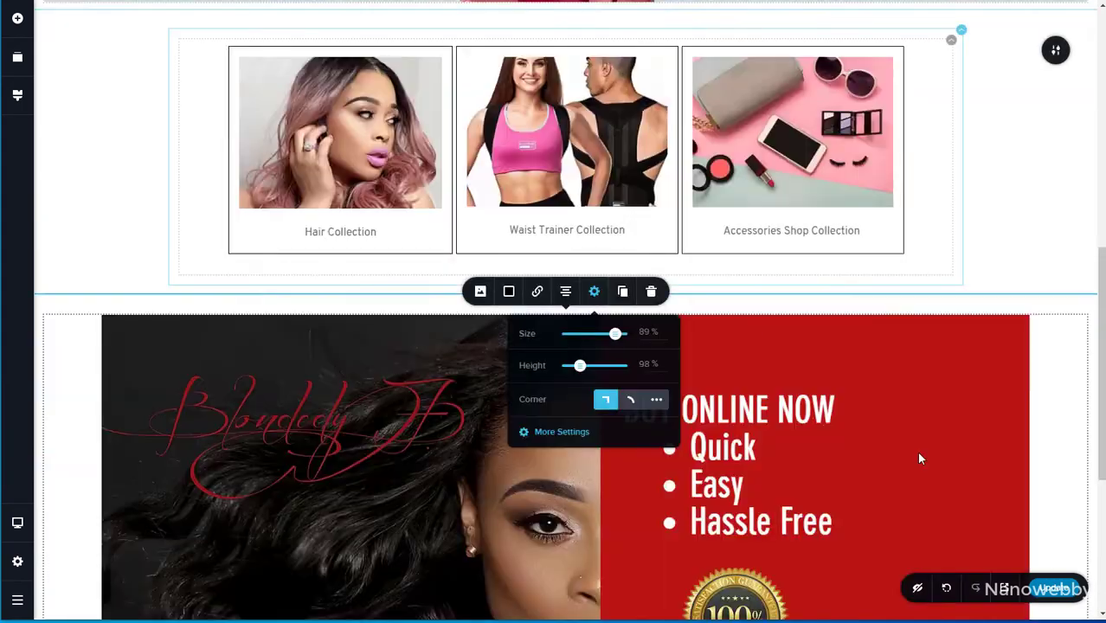
scroll(918, 455, "down", 4)
Add a new block below the banner, reduced to a single column, with tighter spacing above it.
scroll(662, 376, "down", 2)
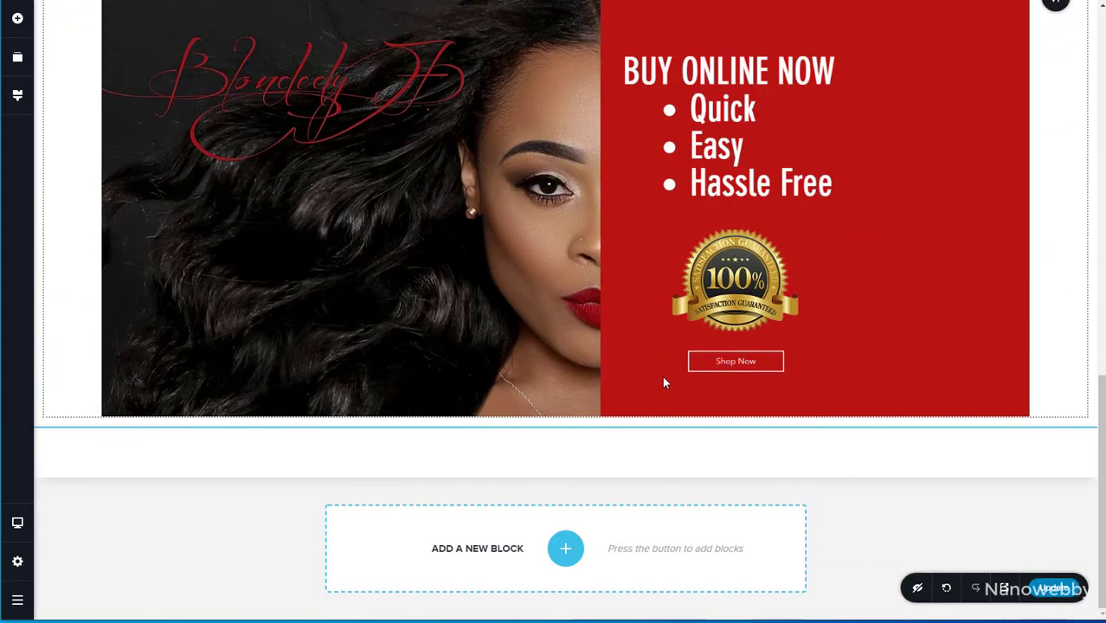
left_click(567, 547)
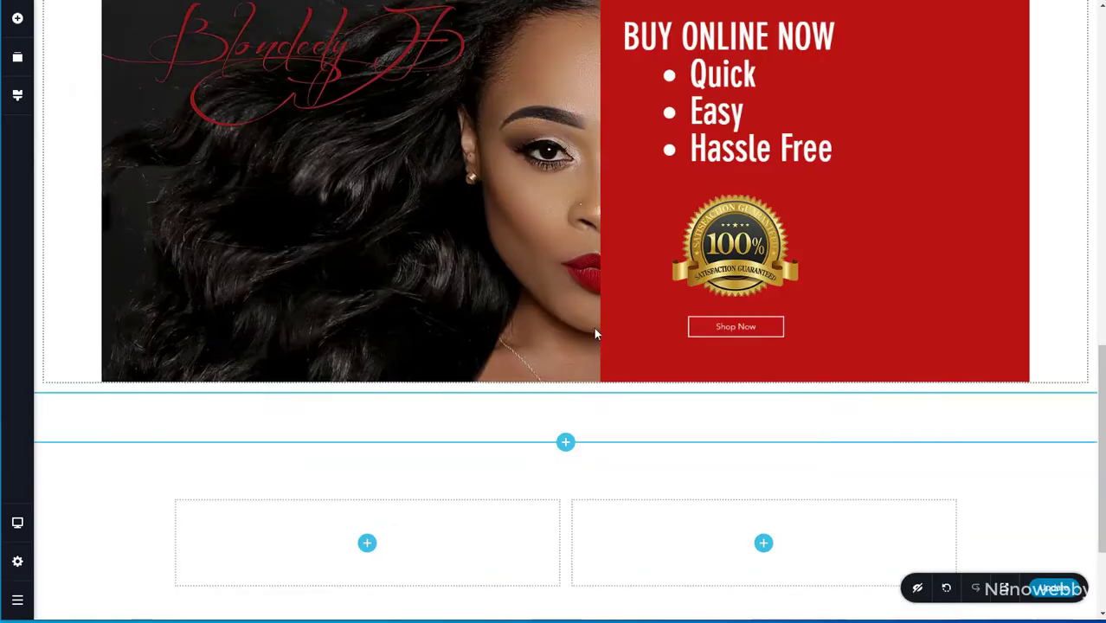
scroll(596, 333, "down", 2)
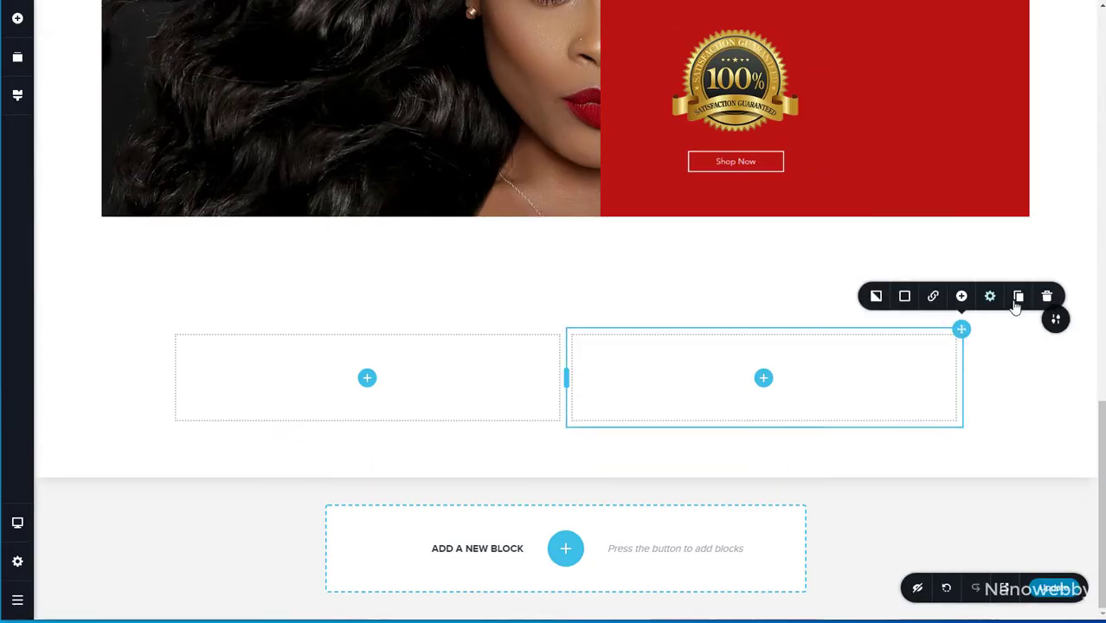
left_click(1047, 296)
left_click_drag(650, 260, 648, 208)
left_click_drag(630, 284, 627, 242)
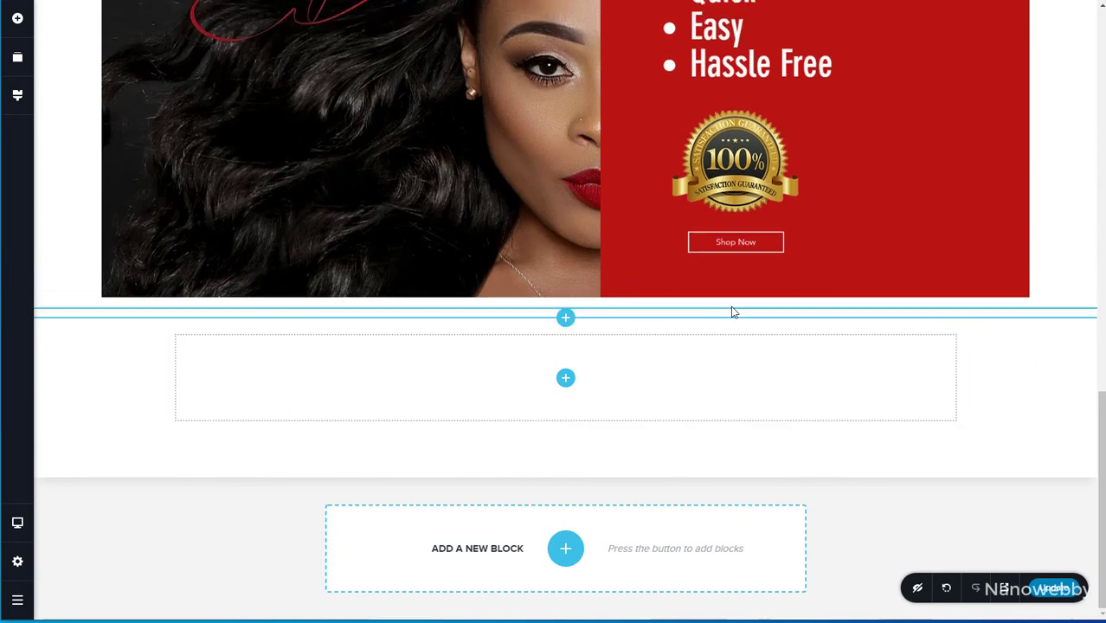
Add a centered text element to the new block reading "FOR SPECIAL REQUESTS & ORDERS".
left_click(565, 378)
left_click_drag(82, 133, 572, 396)
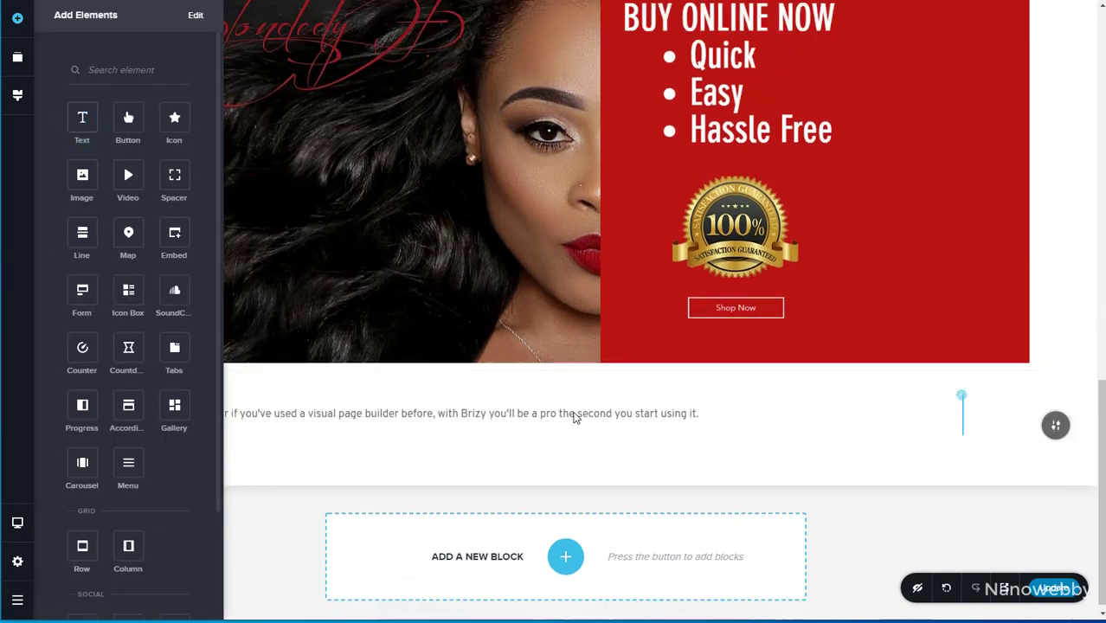
left_click_drag(711, 415, 172, 408)
left_click_drag(753, 413, 72, 392)
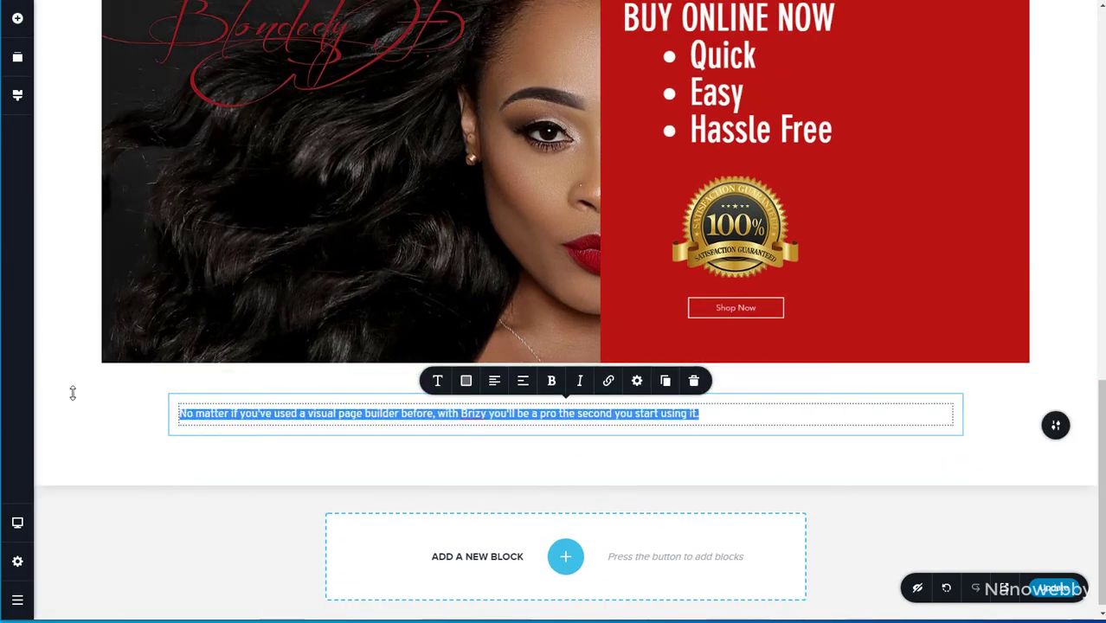
type("FOR SPECIAL REQUESTS & ORDERS")
Set the "FOR SPECIAL REQUESTS & ORDERS" text to size 20 with 6.0 letter spacing.
left_click(437, 381)
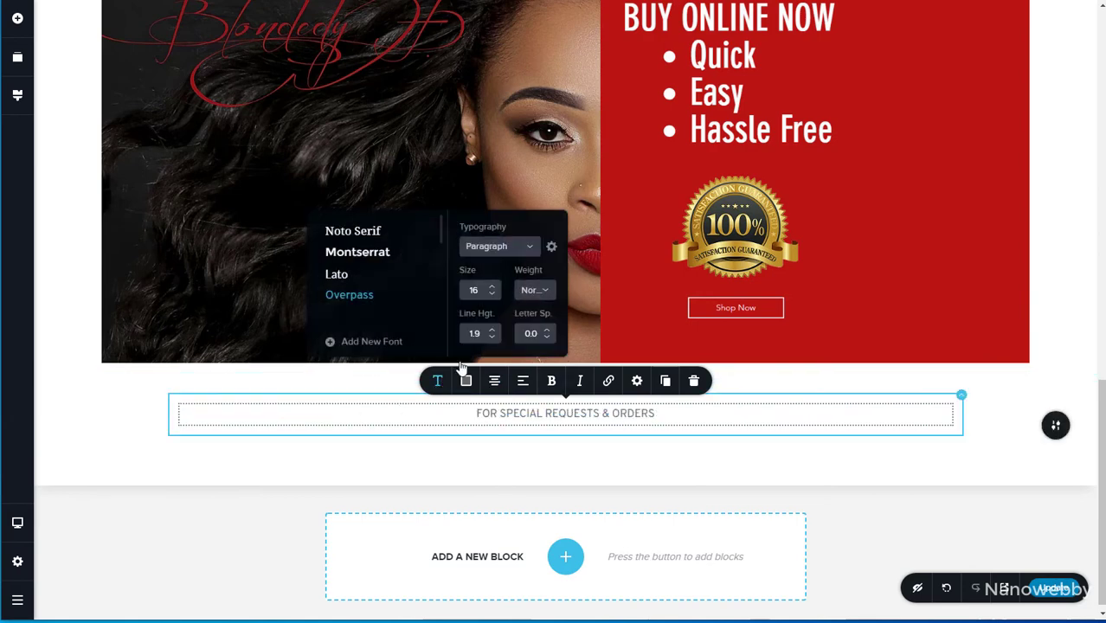
left_click(492, 287)
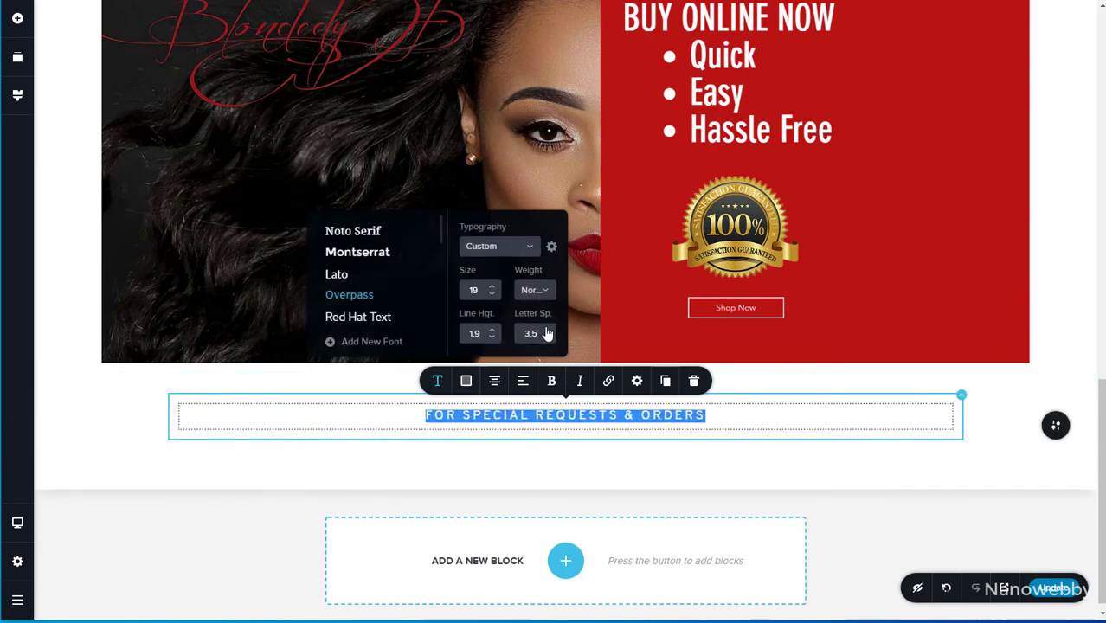
left_click(437, 381)
left_click(438, 381)
left_click(492, 286)
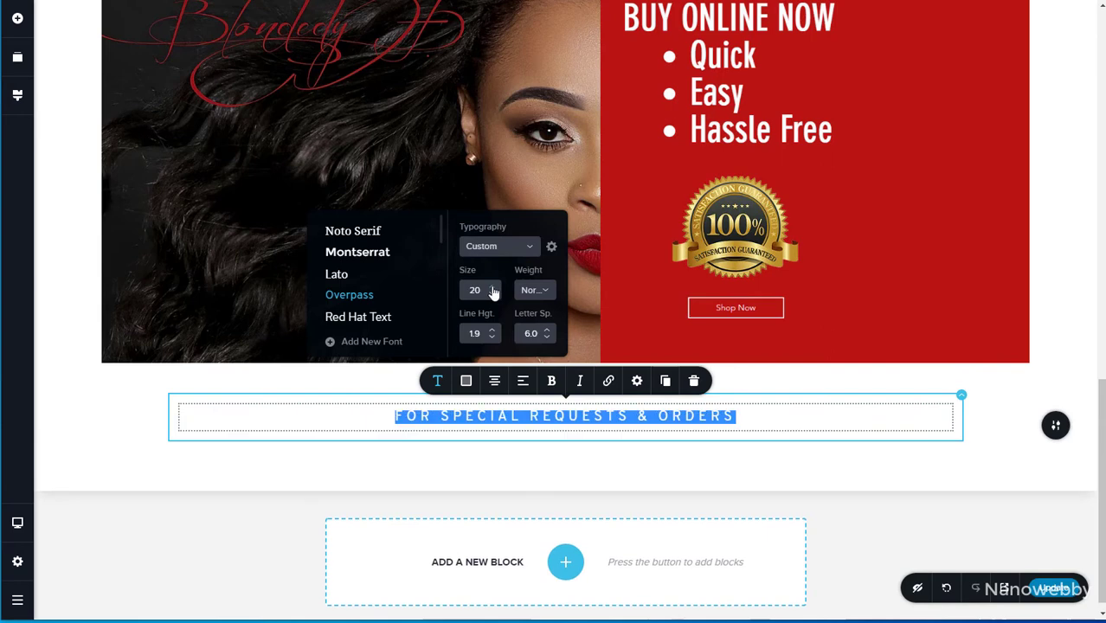
Try the darker reds #9B0C0C and #CB1414 as the color of the special requests text.
left_click(467, 381)
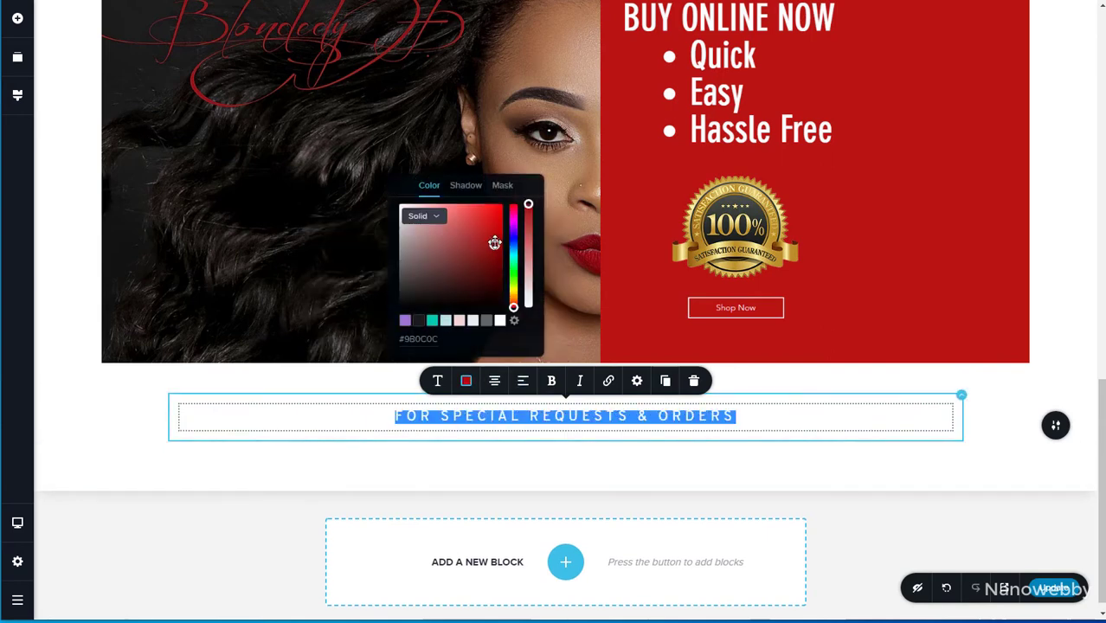
left_click(869, 450)
left_click_drag(738, 416, 382, 405)
left_click(467, 380)
left_click(493, 225)
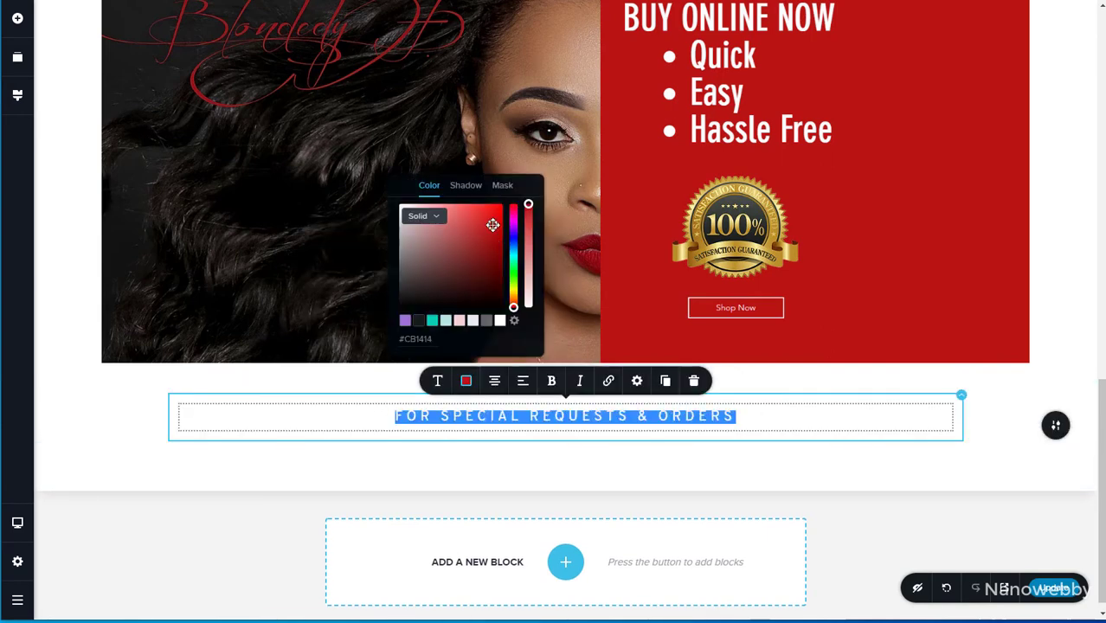
left_click(779, 461)
Change the "FOR SPECIAL REQUESTS & ORDERS" text color to the bright red #EB0808.
left_click_drag(832, 413, 388, 405)
left_click(466, 381)
left_click(495, 212)
left_click(878, 471)
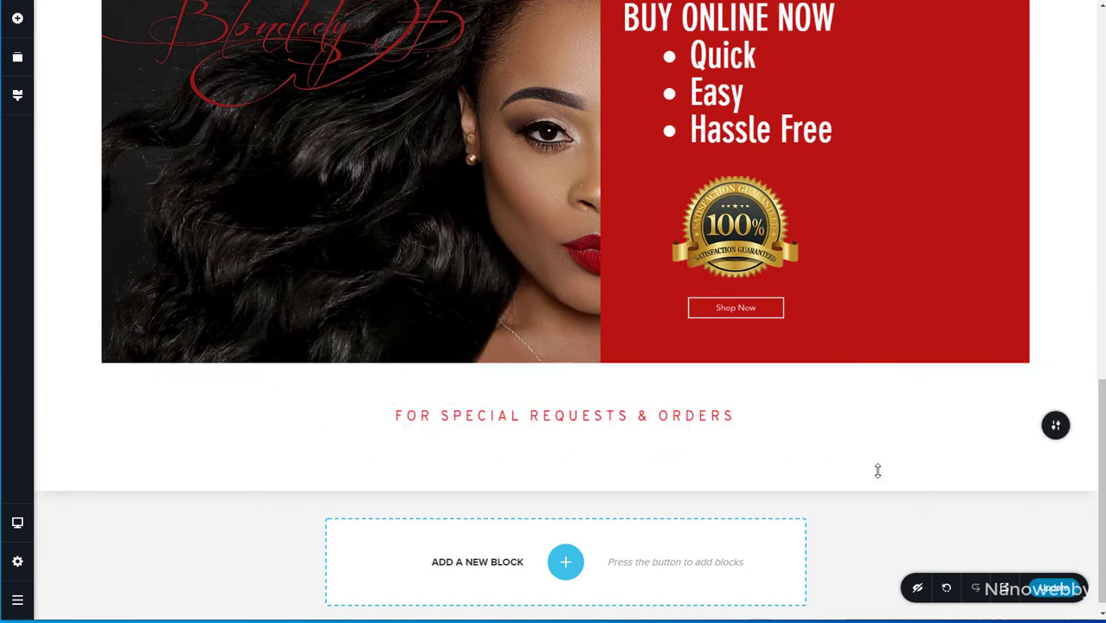
left_click_drag(743, 414, 387, 405)
left_click(466, 381)
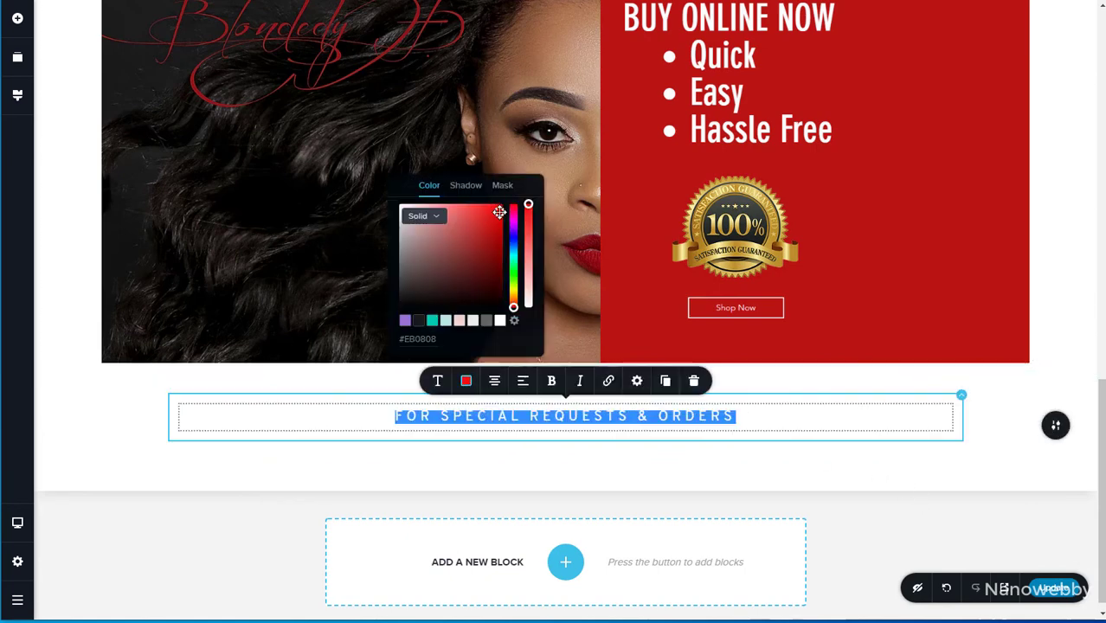
Widen the "FOR SPECIAL REQUESTS & ORDERS" heading slightly through its typography settings.
left_click(892, 466)
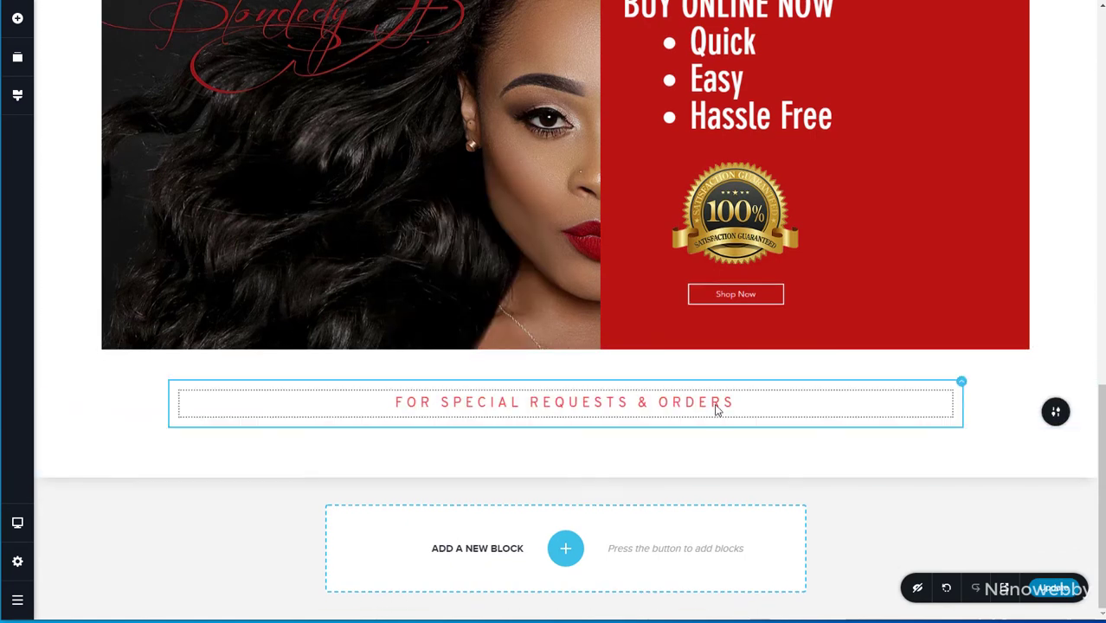
left_click(719, 407)
left_click(442, 368)
left_click(906, 484)
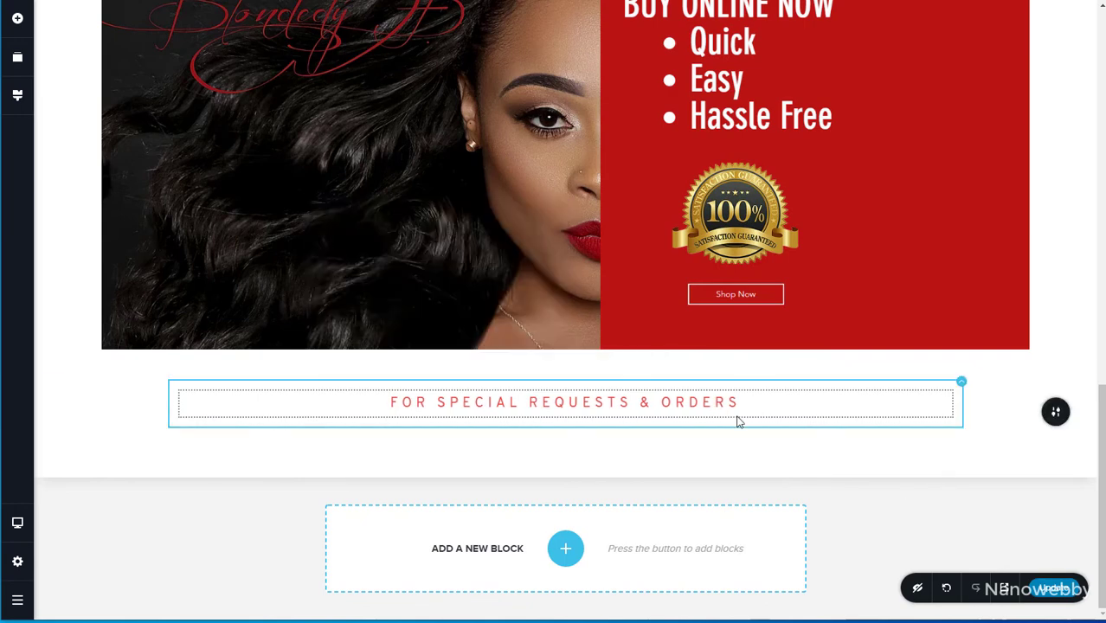
Tighten the space below the special requests heading and add a new two-column block beneath it.
left_click(17, 17)
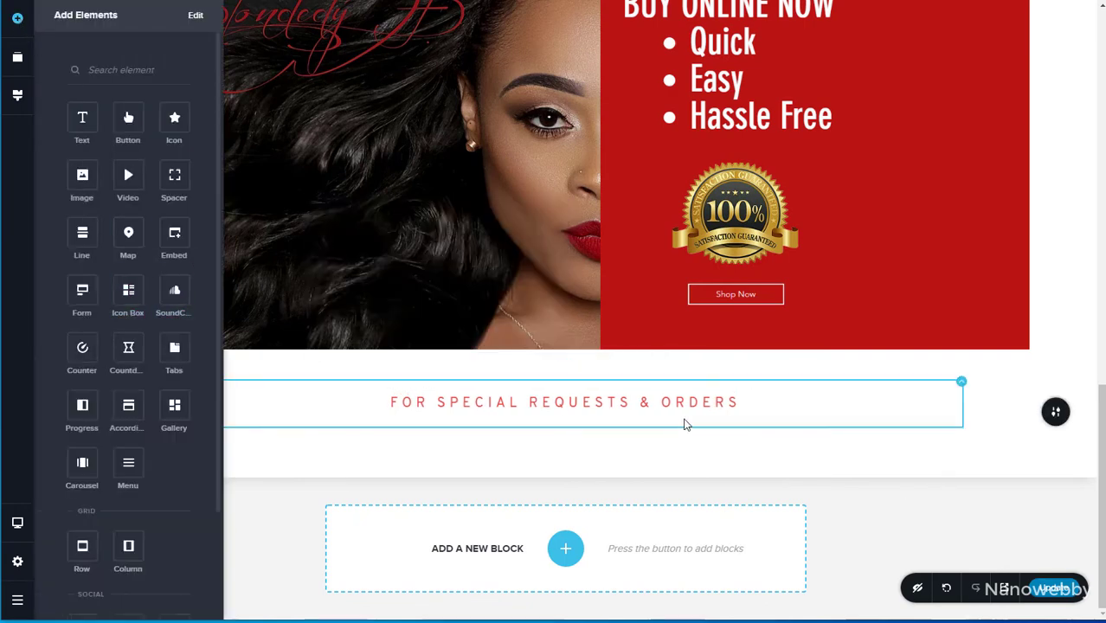
left_click_drag(633, 463, 628, 423)
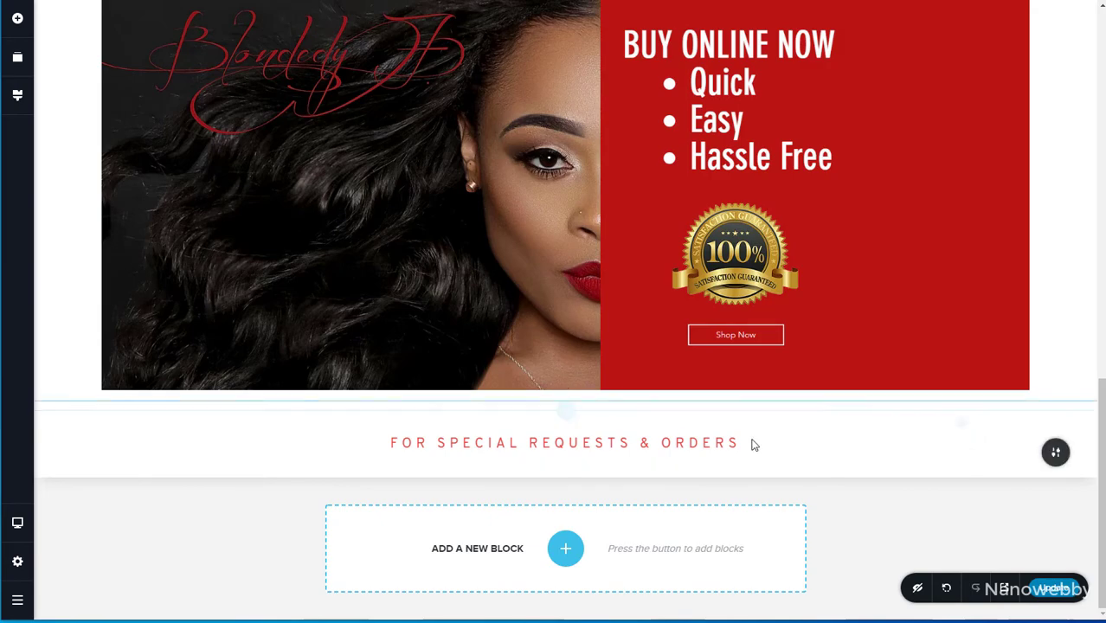
left_click(567, 549)
left_click(360, 153)
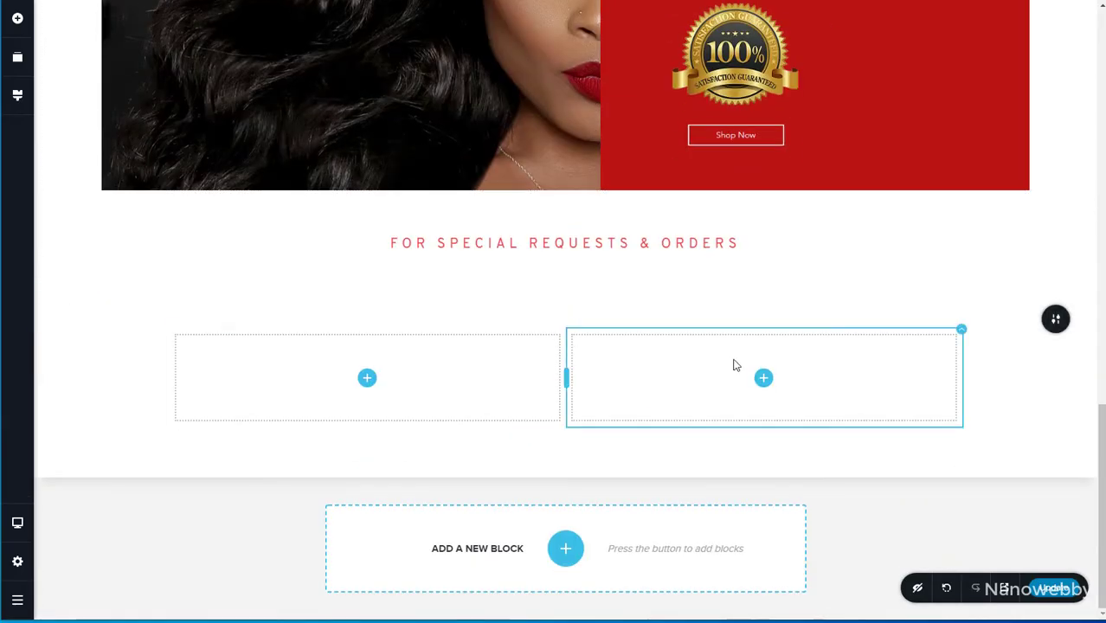
left_click_drag(695, 277, 695, 237)
Place an image element in the right-hand column of the new block and load form.jpg into it.
left_click(761, 382)
left_click_drag(85, 180, 769, 422)
left_click(717, 426)
left_click(678, 315)
left_click(677, 183)
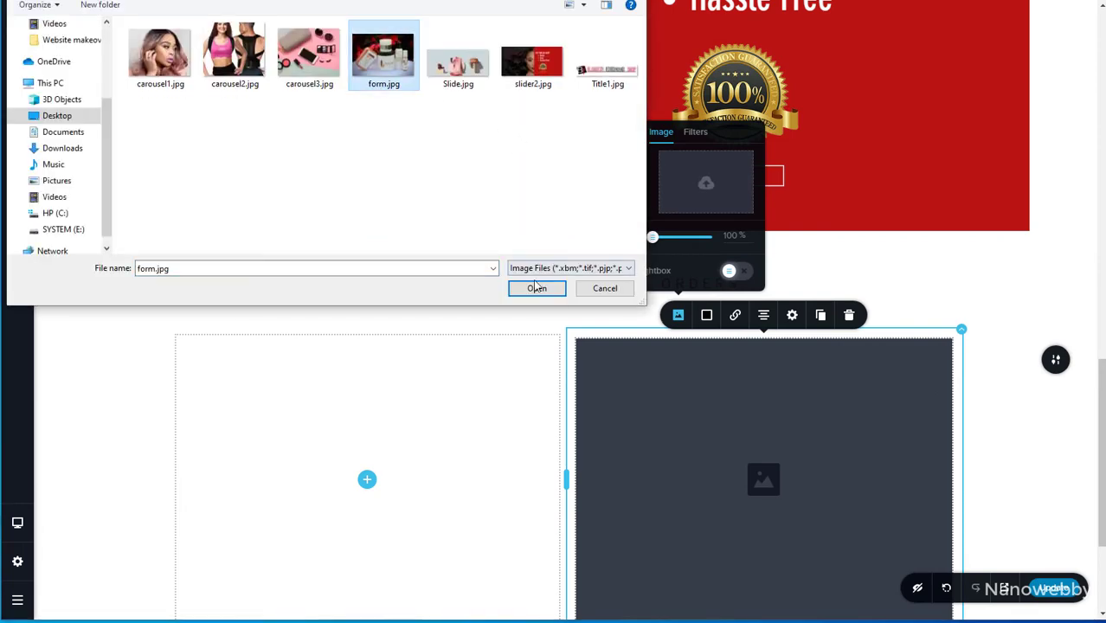
left_click(535, 288)
Set the height of the product image in the right-hand column to 102%.
scroll(824, 380, "down", 3)
left_click(792, 179)
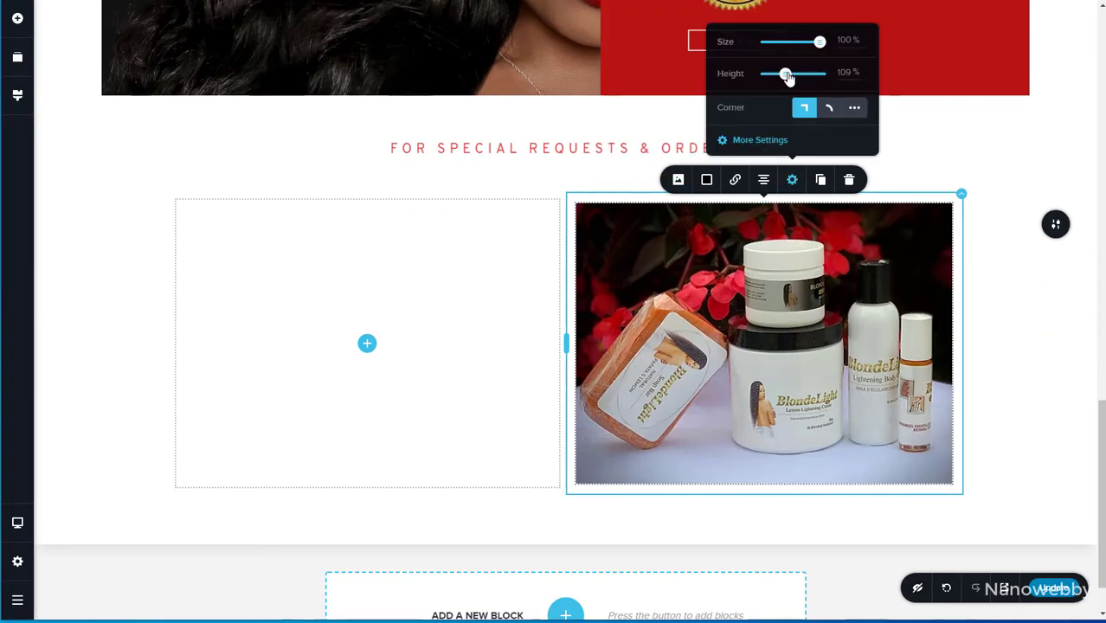
left_click_drag(788, 76, 784, 75)
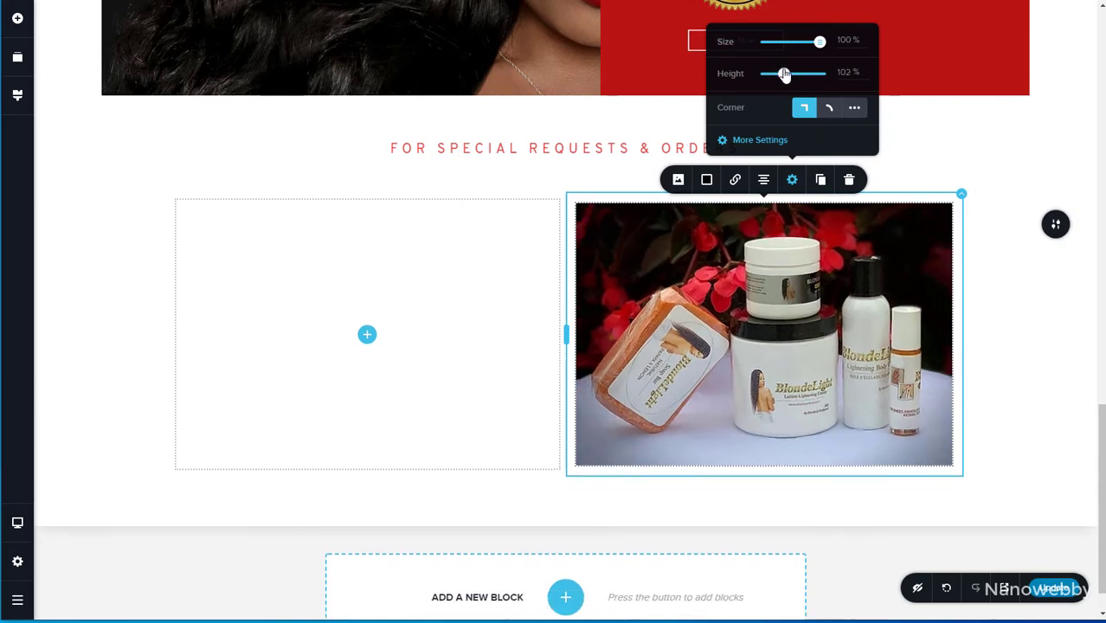
left_click(1013, 284)
Add a form element to the empty column beside the product image.
scroll(699, 258, "down", 1)
scroll(700, 258, "up", 20)
scroll(699, 258, "down", 18)
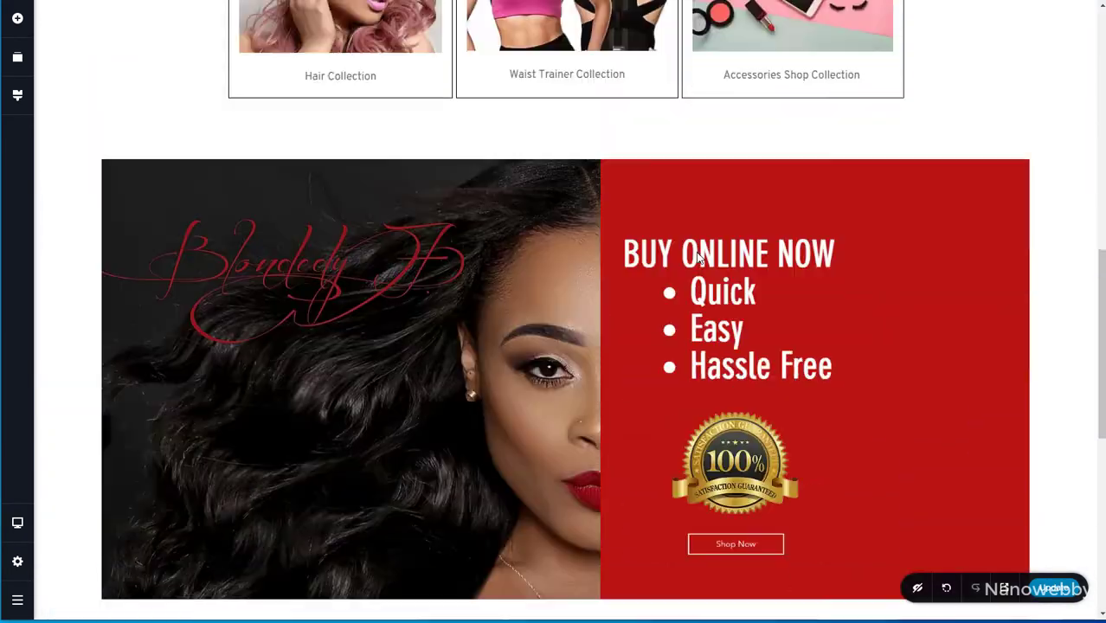
scroll(699, 258, "up", 4)
scroll(699, 258, "down", 5)
left_click(282, 301)
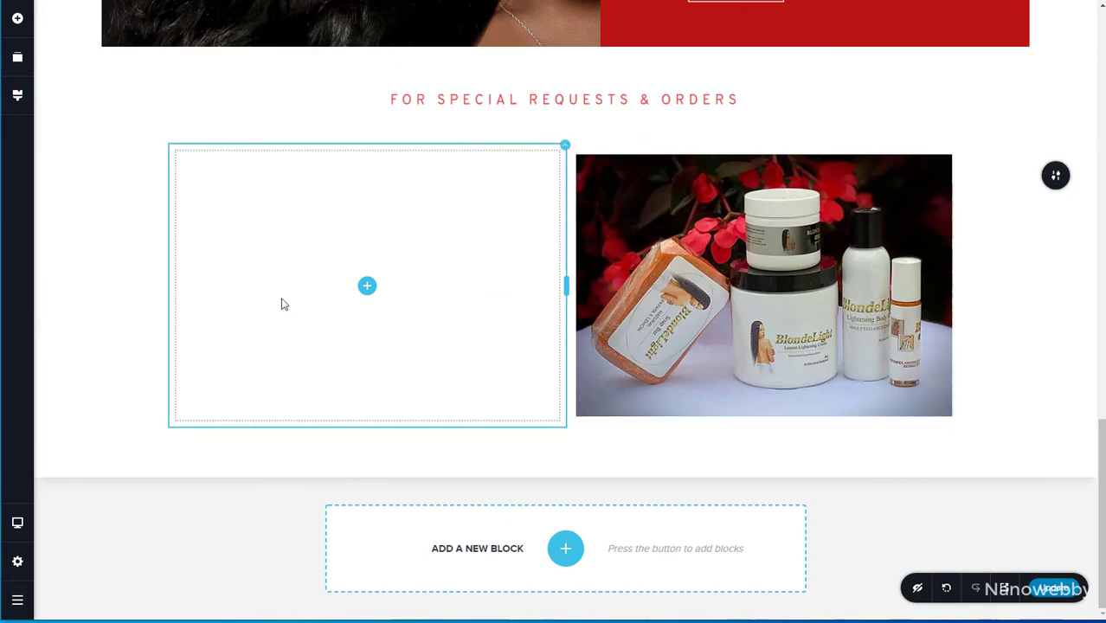
left_click_drag(82, 294, 364, 290)
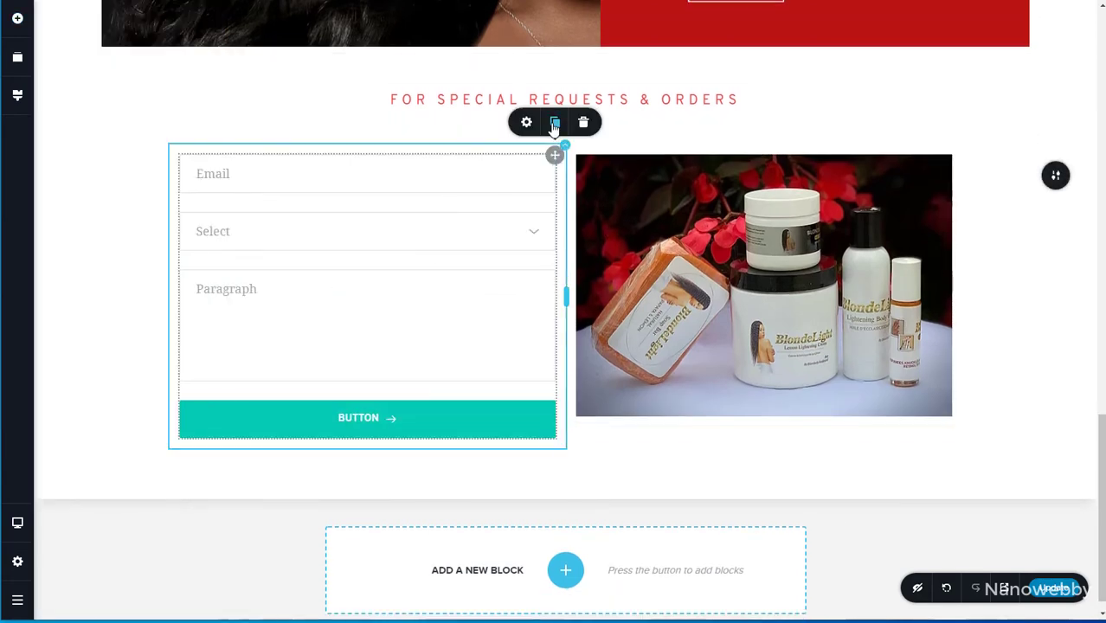
Duplicate the form's Email field, labelling the first copy "Name" and the second "Emai".
left_click(555, 125)
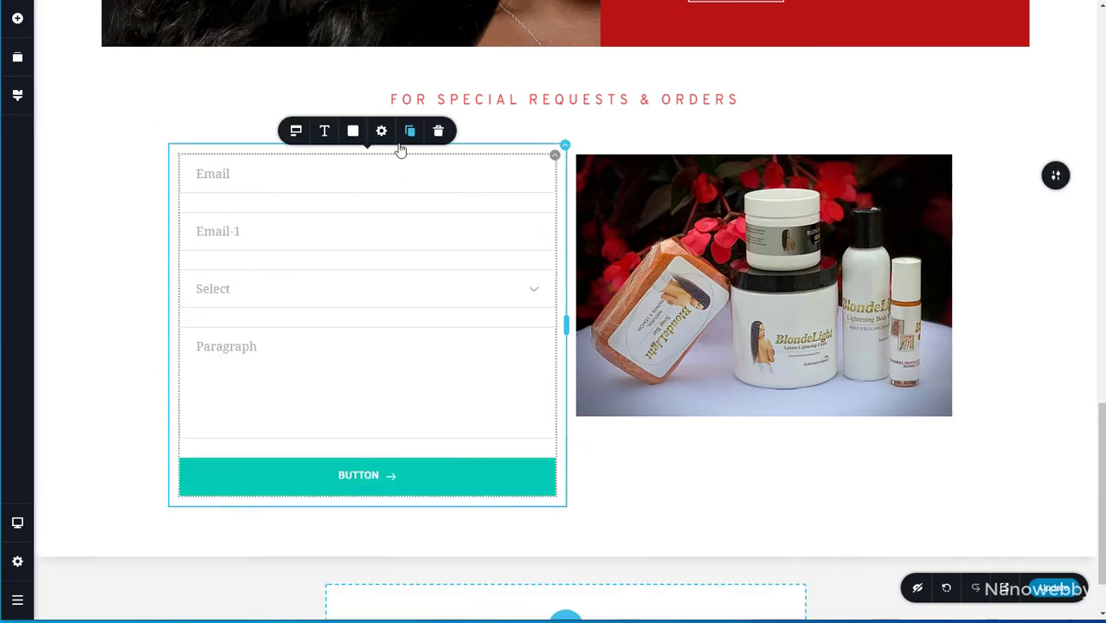
left_click(264, 232)
left_click_drag(244, 174, 169, 173)
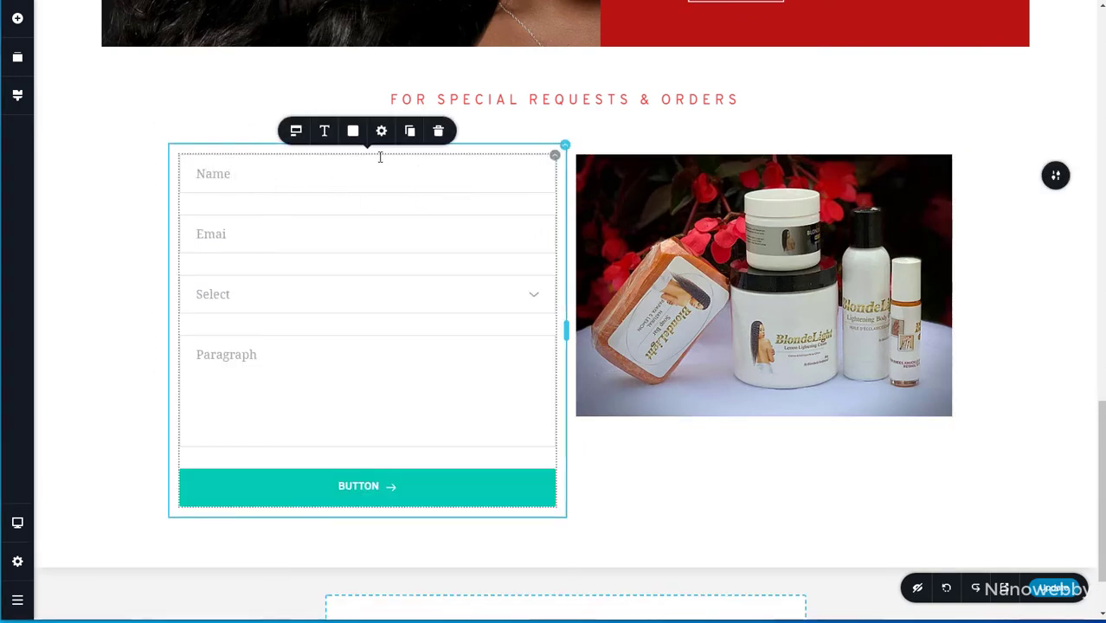
Set the width of the Name field and the email field to 50% so they share one row.
left_click(381, 131)
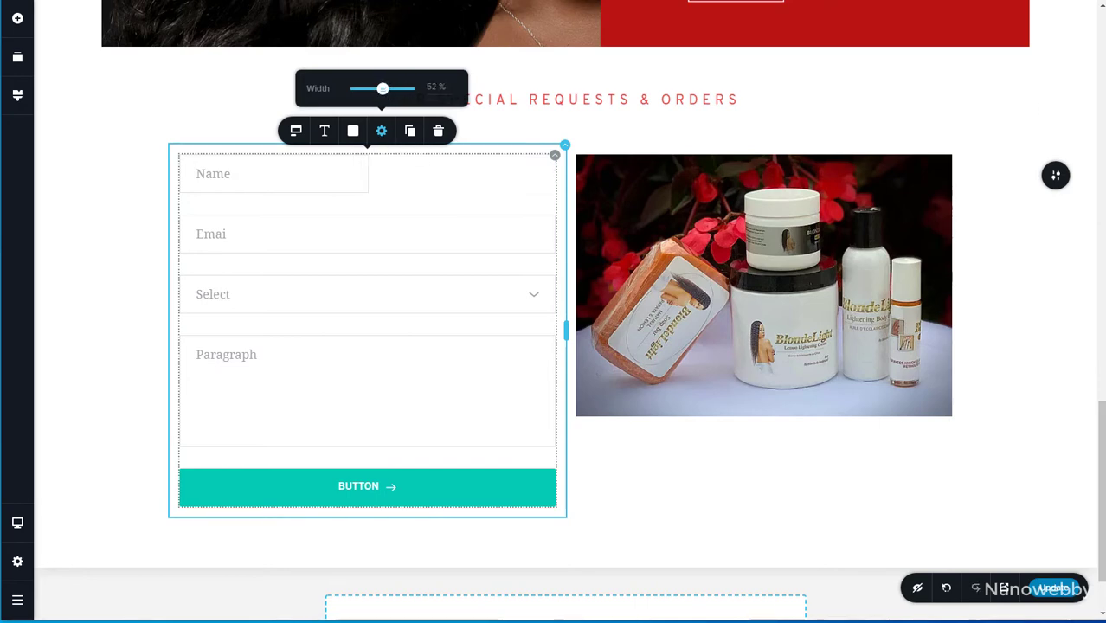
left_click(415, 87)
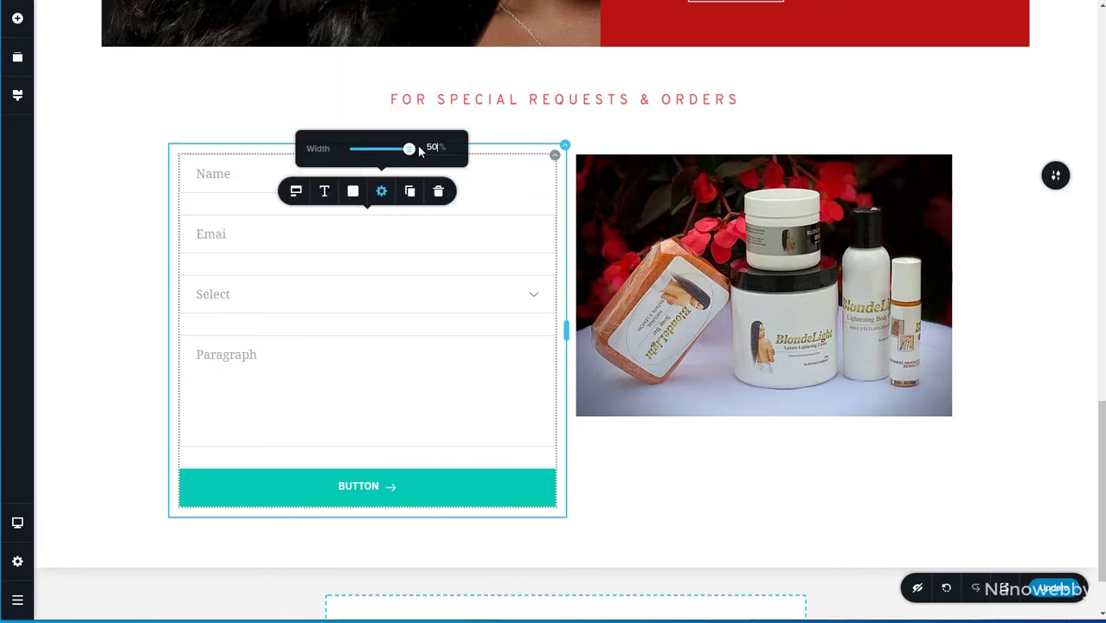
left_click(338, 307)
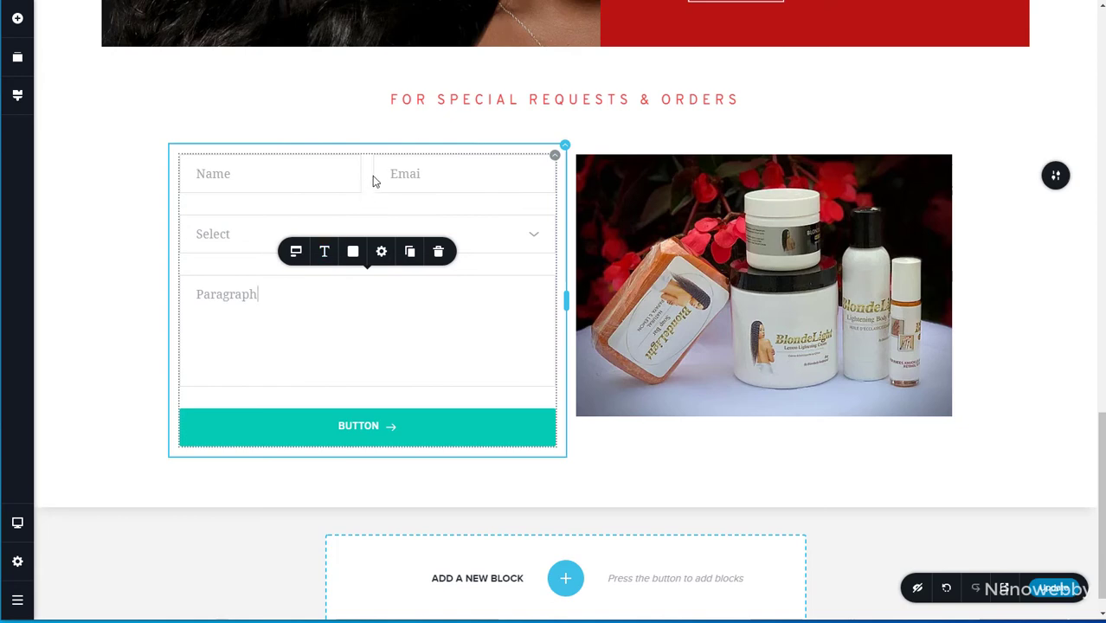
Delete the form's Select field and duplicate its Paragraph field.
left_click(313, 232)
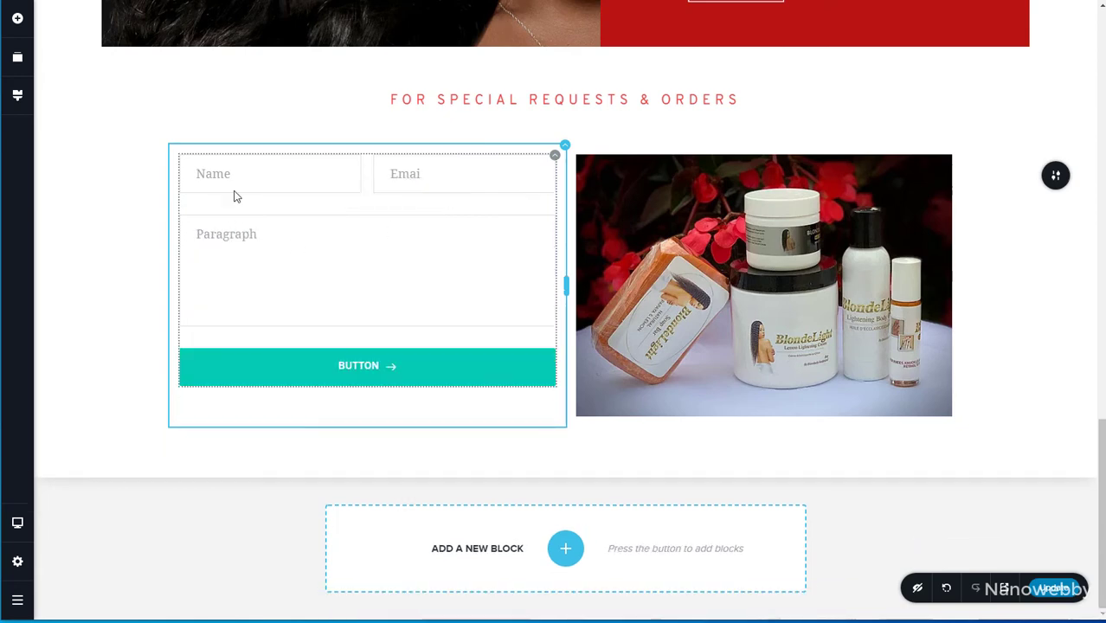
left_click(409, 191)
left_click(237, 234)
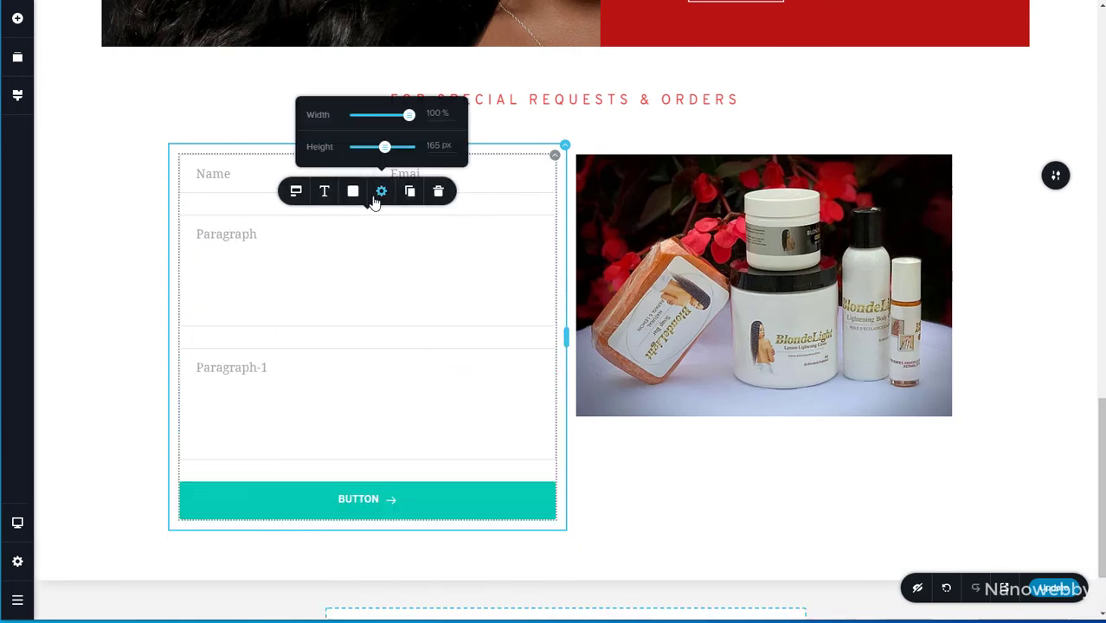
Change the upper Paragraph field's type to Text and label it "Subject".
left_click(381, 191)
left_click(352, 84)
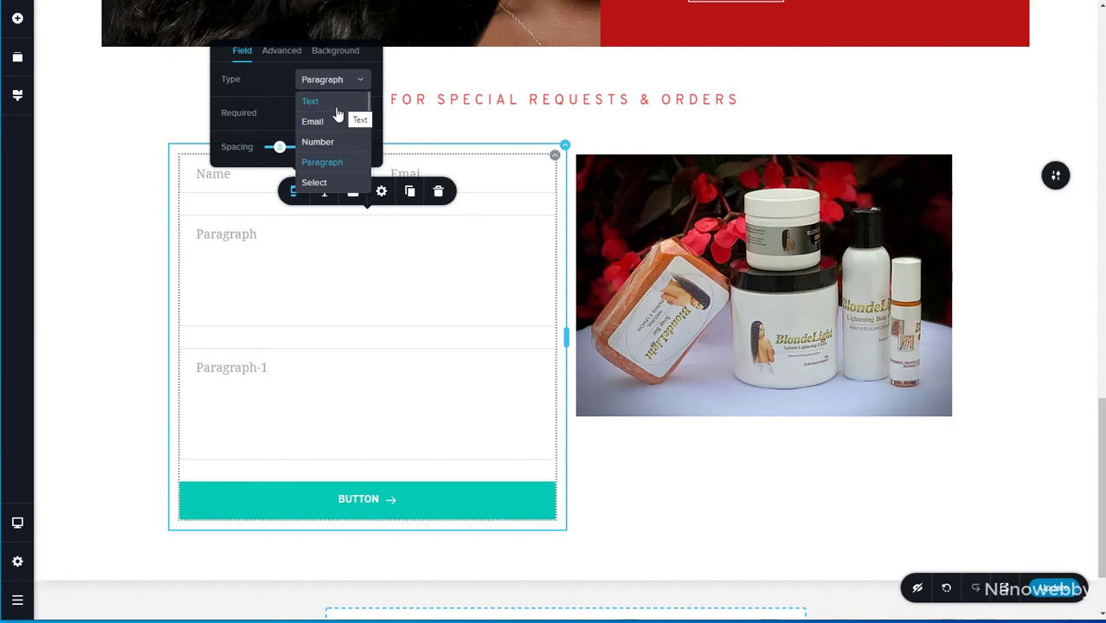
left_click(335, 110)
left_click(297, 193)
type("Subject")
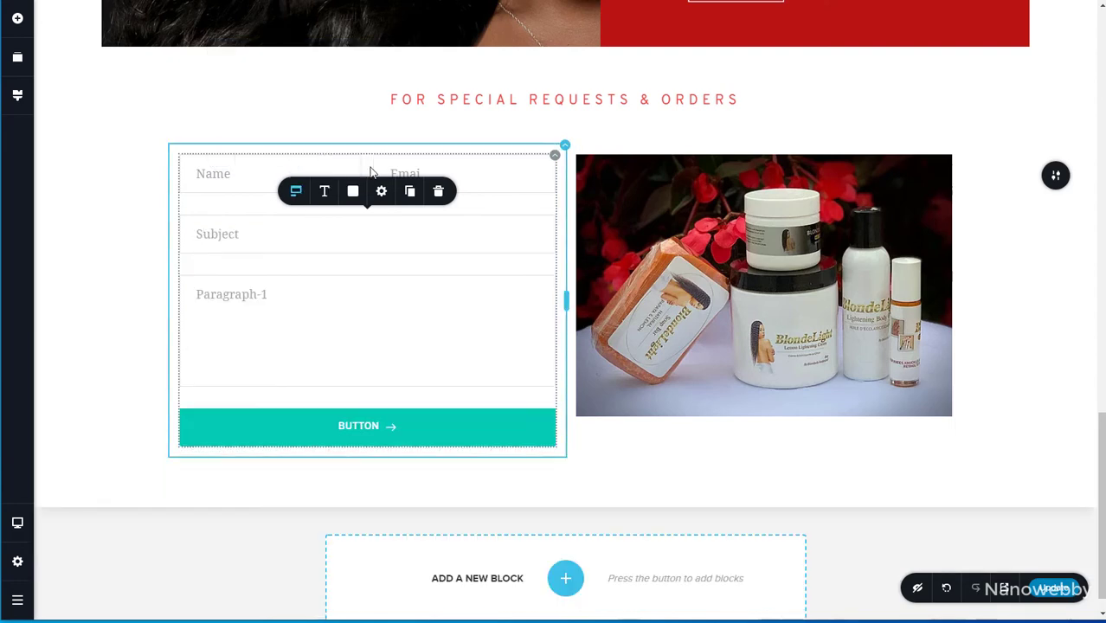
Duplicate the Subject field and label the copy "Phone".
left_click(409, 191)
left_click_drag(296, 294, 181, 286)
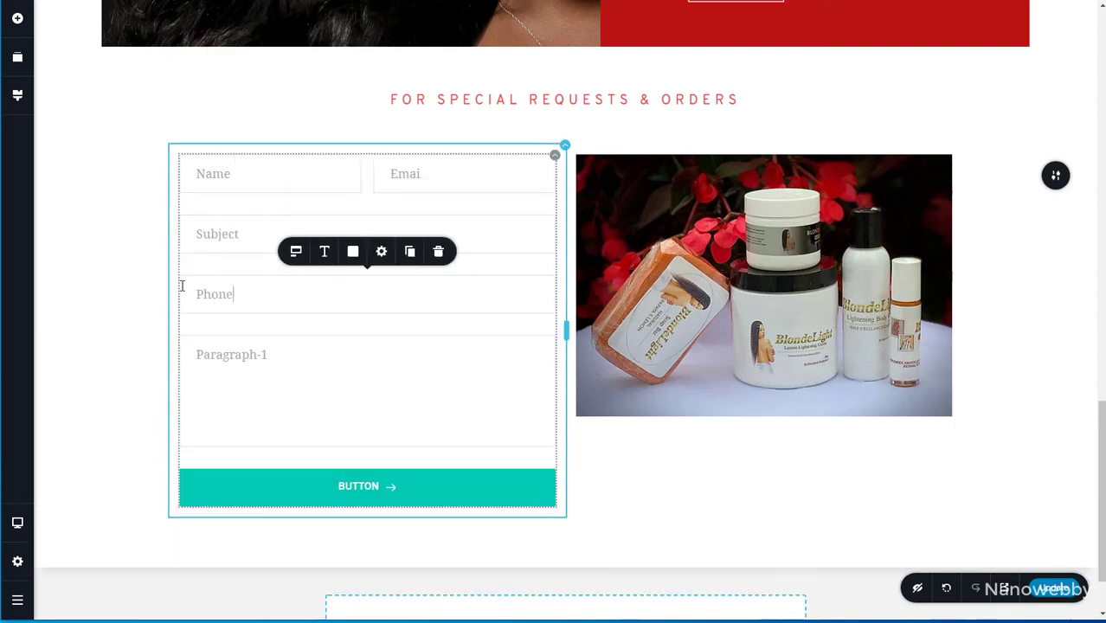
left_click(301, 360)
Change the Phone field's input type and correct the misspelled label beside Name to "Email".
left_click(291, 294)
left_click(381, 253)
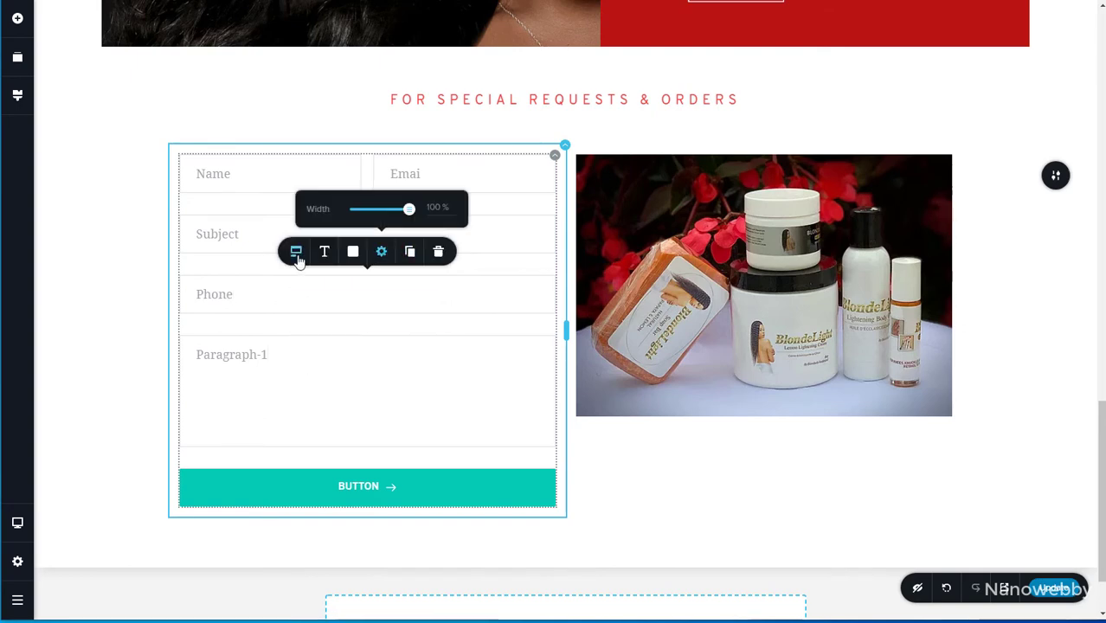
left_click(297, 255)
left_click(332, 141)
left_click(317, 201)
left_click(327, 227)
left_click(346, 287)
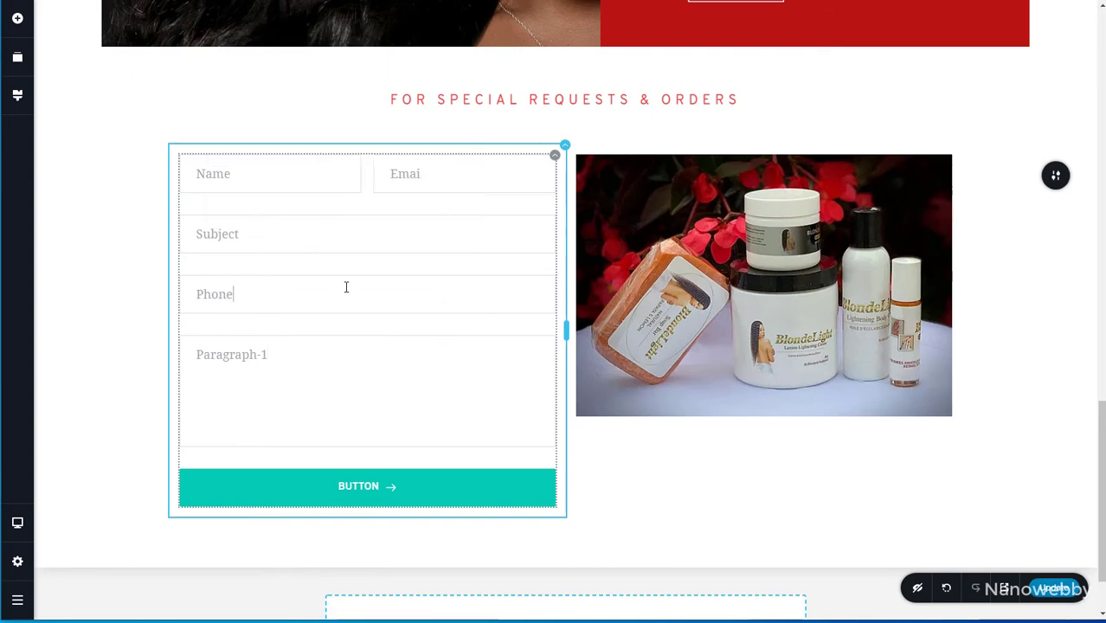
left_click(444, 176)
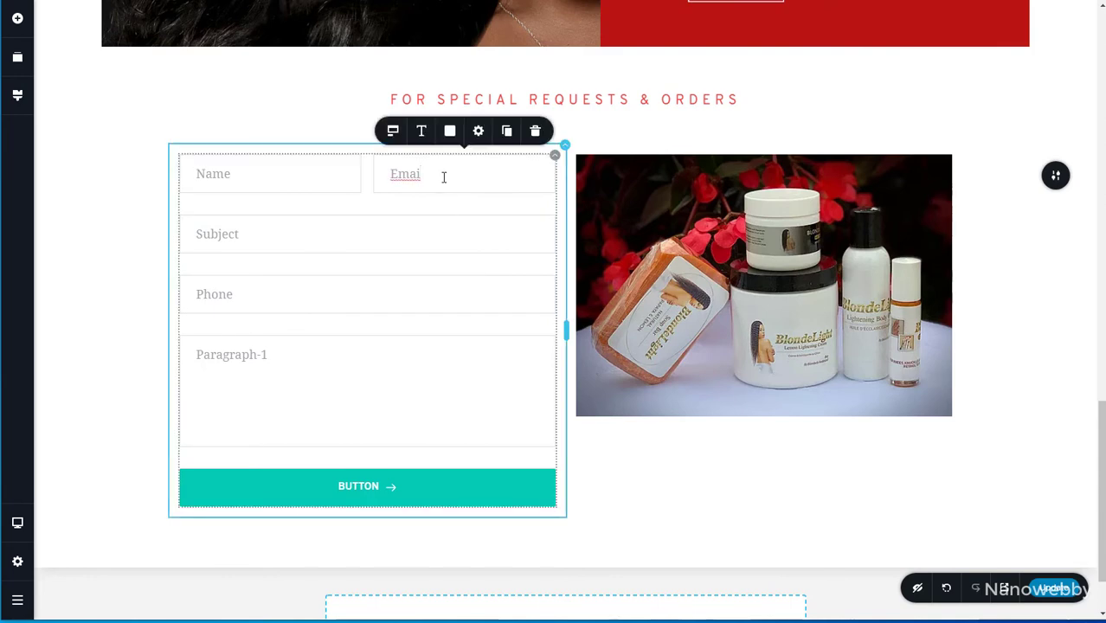
left_click(394, 260)
Recolor the form's submit button red and remove its arrow icon.
scroll(415, 275, "down", 1)
left_click(445, 395)
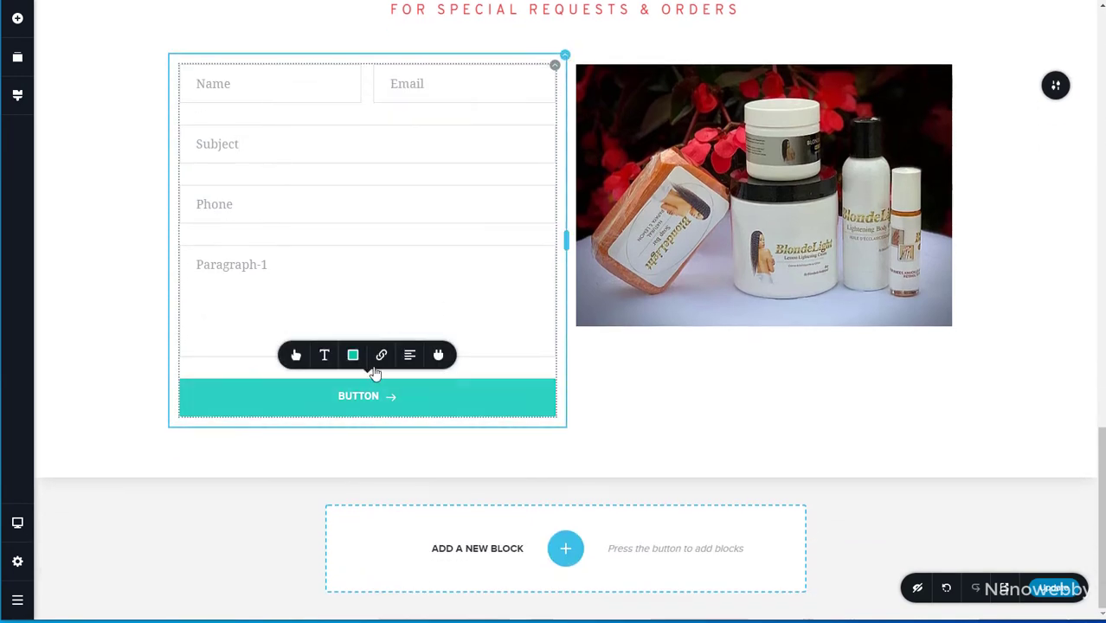
left_click(354, 355)
left_click(401, 283)
left_click(395, 395)
left_click(295, 355)
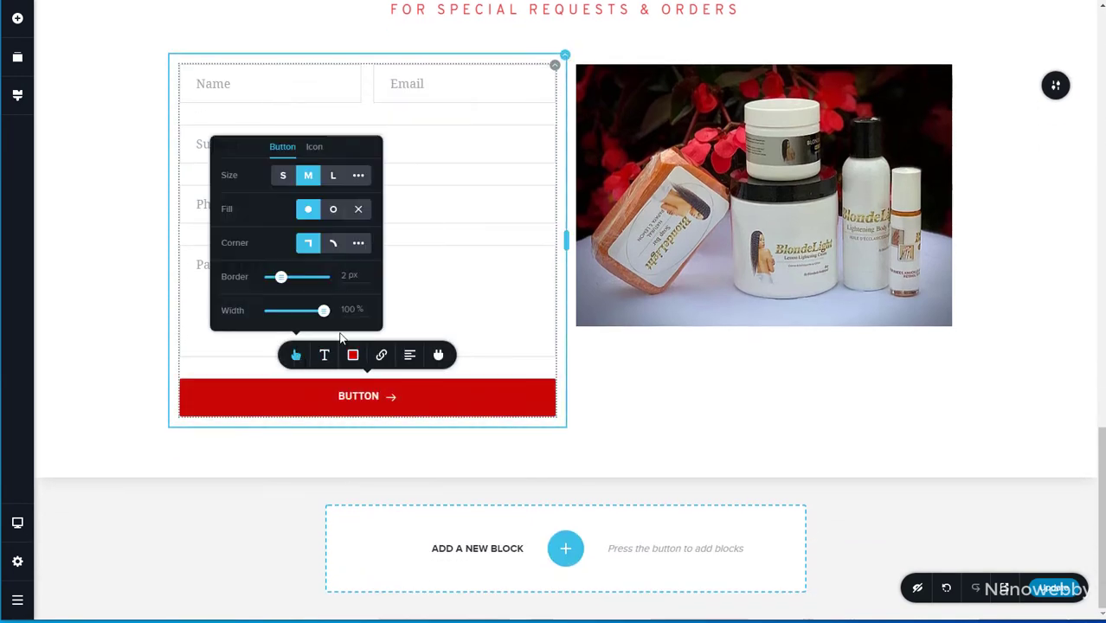
left_click(313, 151)
left_click(397, 395)
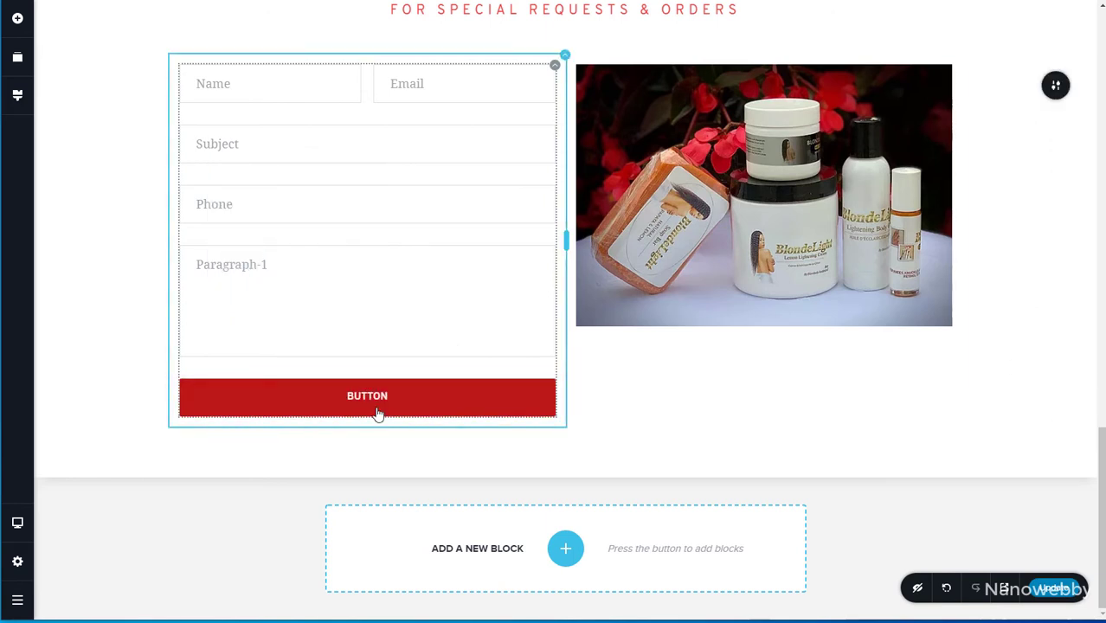
Label the form's submit button "Send" and its Paragraph-1 field "Message".
left_click(412, 397)
key("BackSpace")
key("BackSpace")
type("Send")
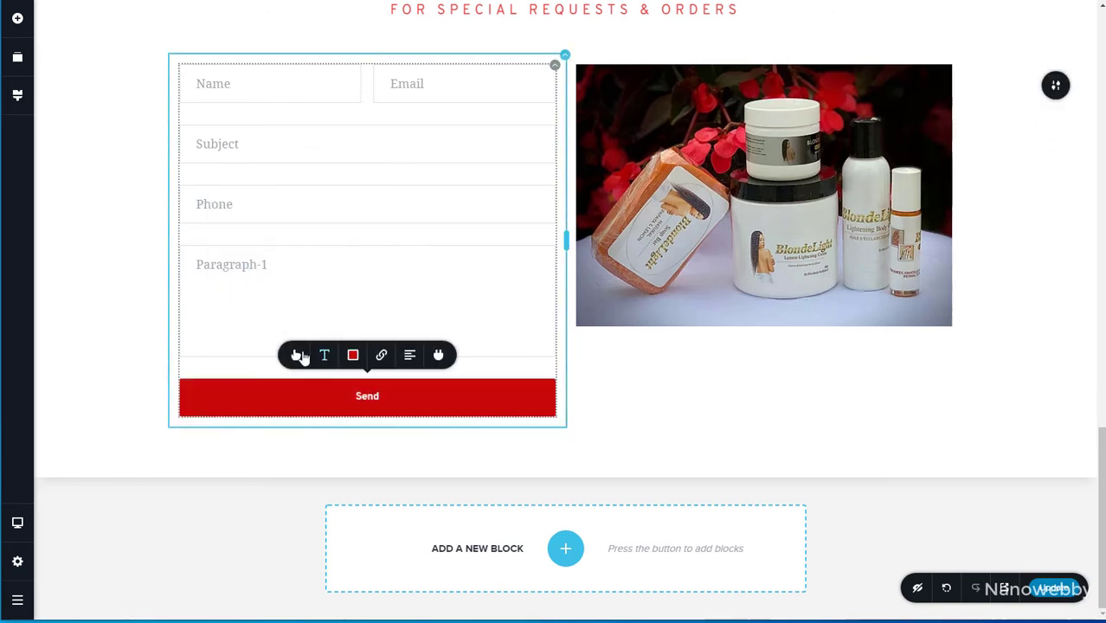
left_click(352, 355)
left_click_drag(397, 249, 582, 425)
double_click(270, 264)
type("Message")
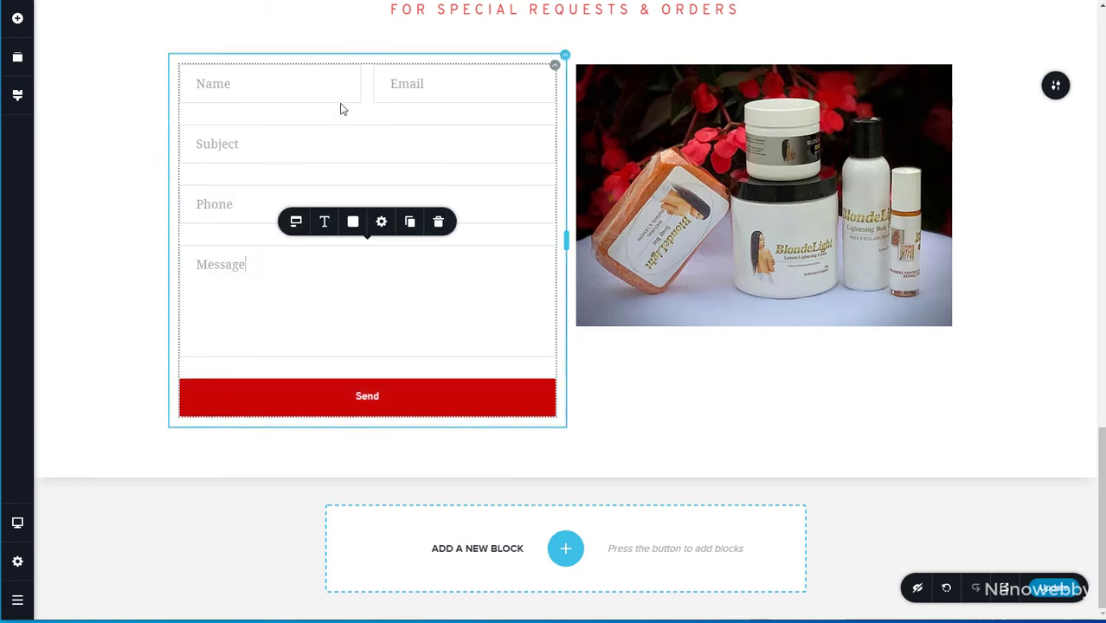
Reduce the font size of the form's field labels.
left_click(301, 84)
left_click(228, 40)
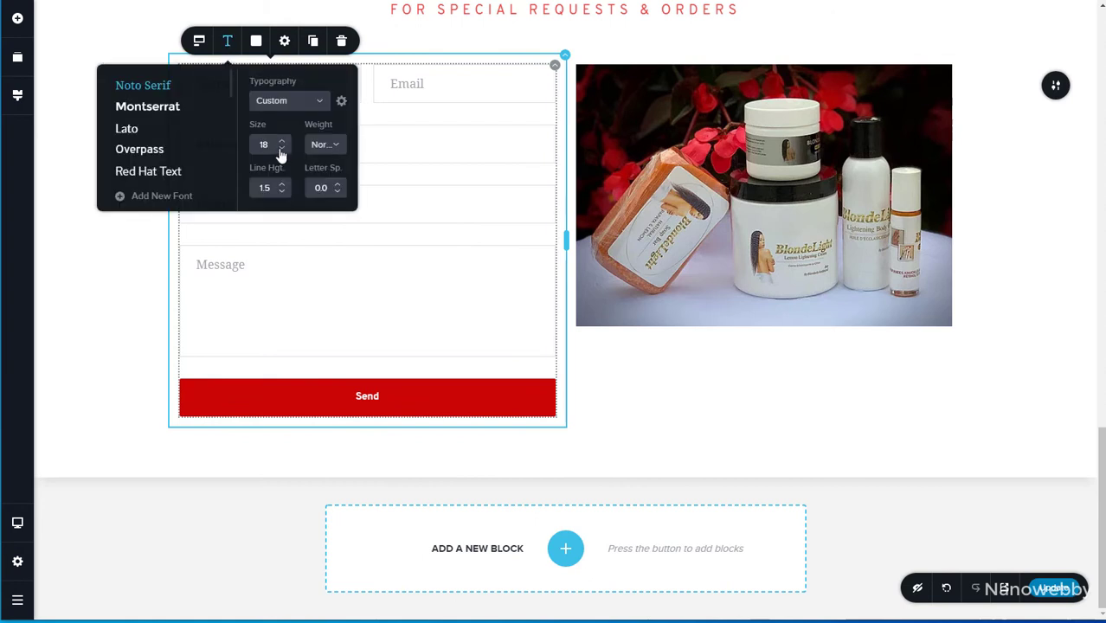
left_click(281, 150)
left_click(282, 151)
left_click(282, 157)
left_click(282, 158)
left_click(258, 258)
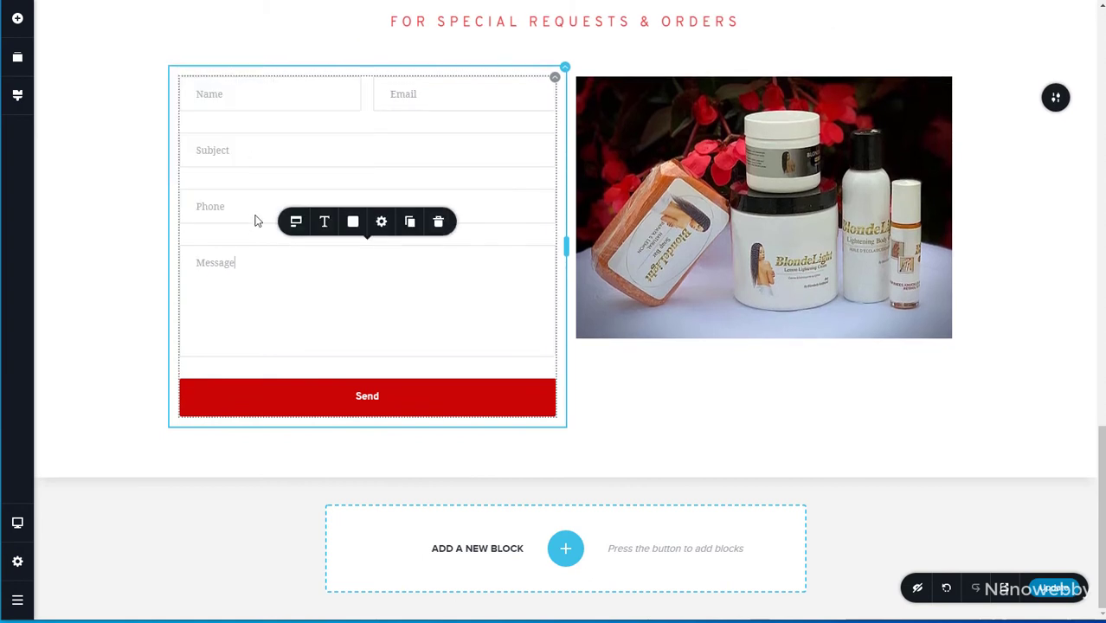
Try a pale pink background on the form fields and undo it.
left_click(411, 93)
left_click(449, 53)
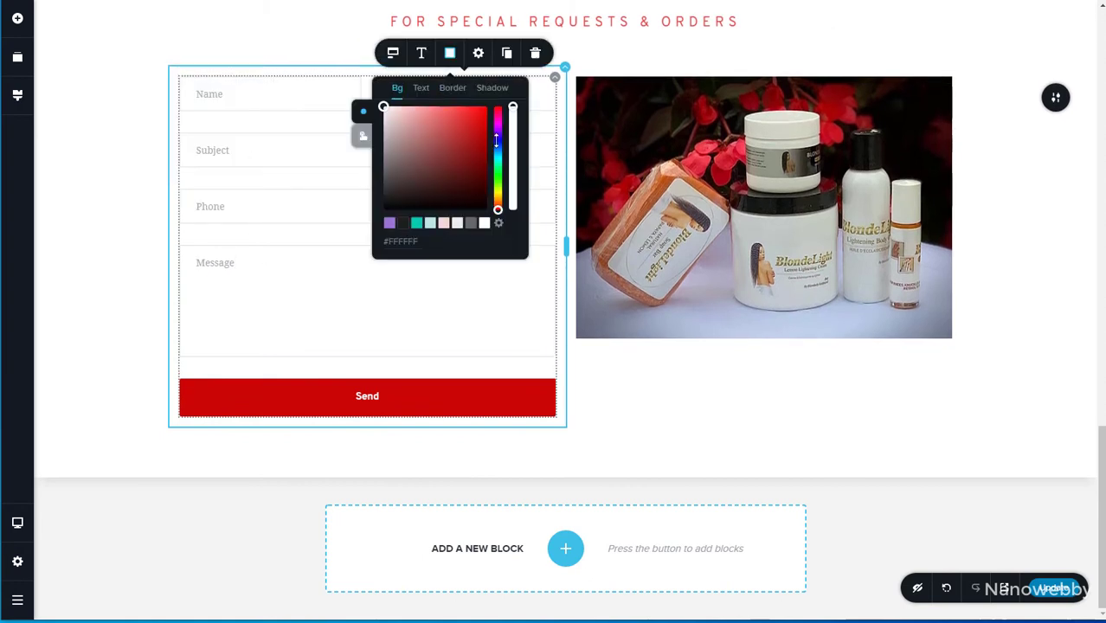
left_click(477, 172)
left_click(412, 93)
left_click(948, 590)
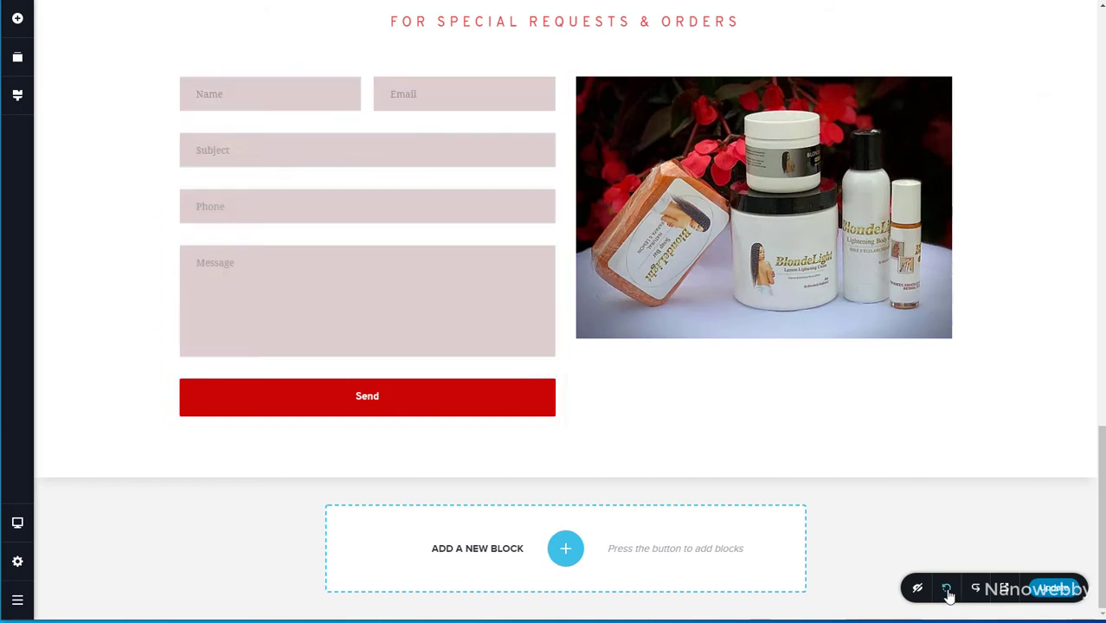
Set the text color of the form's field labels to the red #E40C0C.
left_click(412, 93)
left_click(424, 56)
left_click(451, 57)
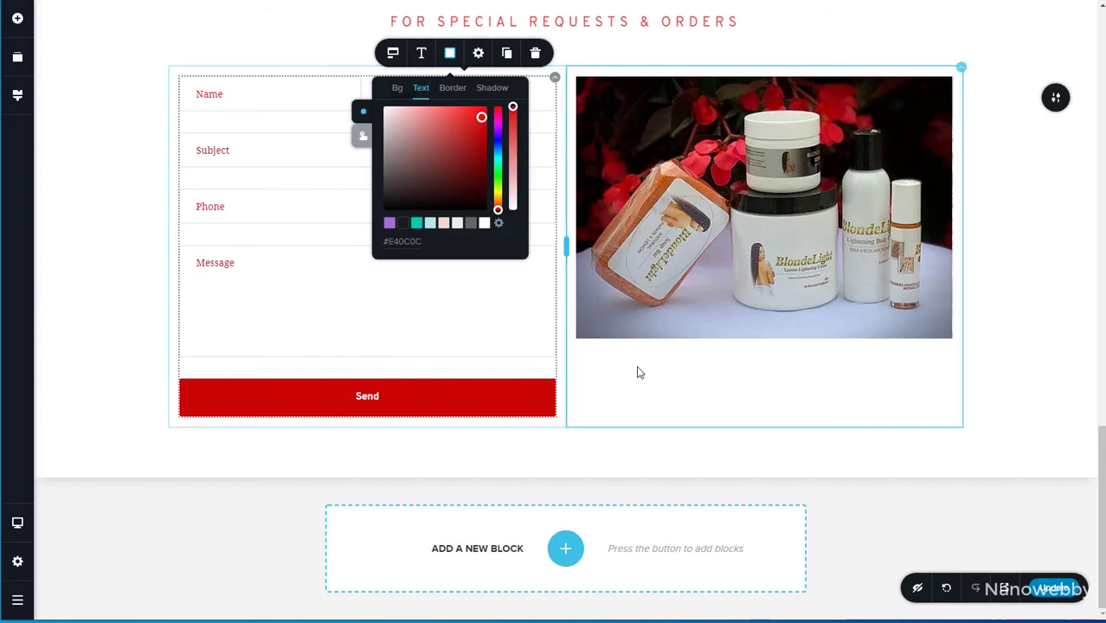
left_click(878, 453)
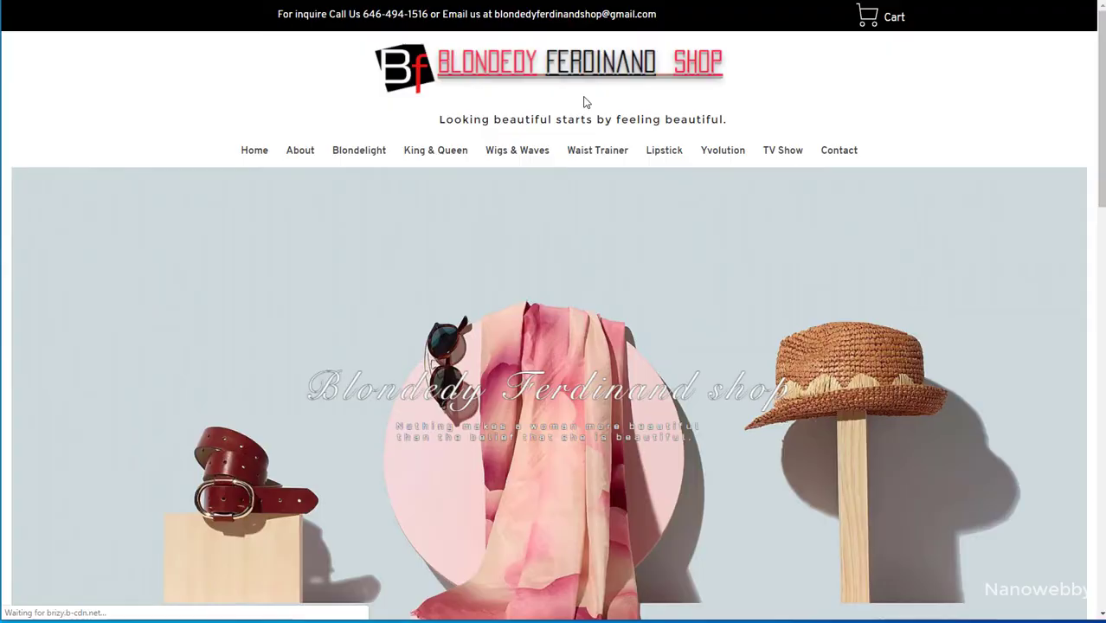
Compare the bordered collection boxes on the reference home page with the page in the editor, from the hero to the request form.
scroll(583, 102, "down", 5)
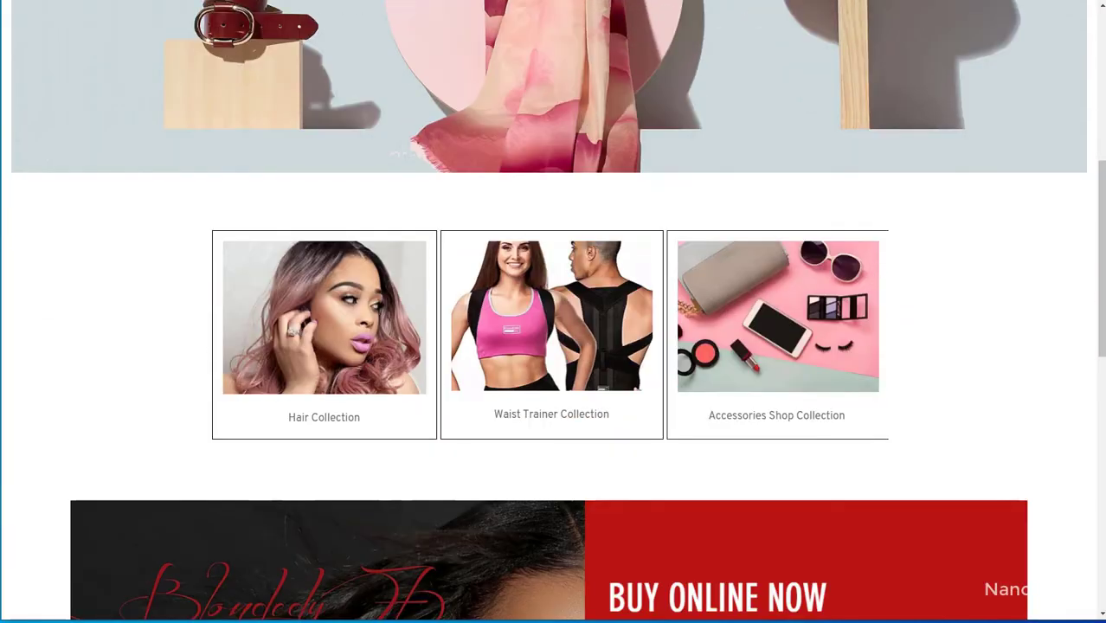
scroll(1081, 276, "down", 1)
scroll(864, 227, "down", 3)
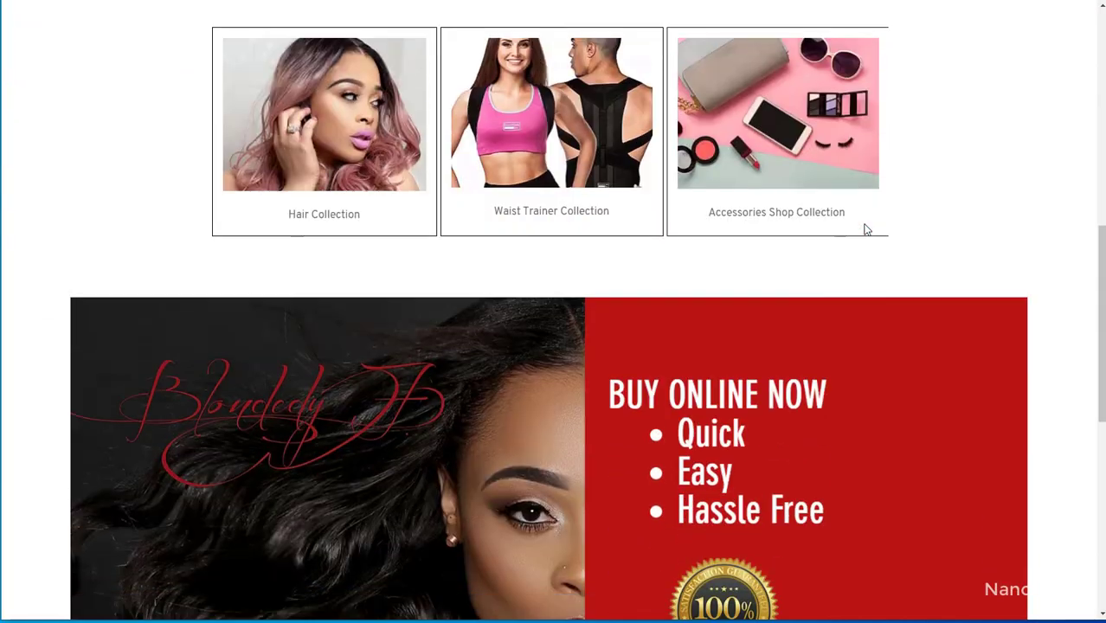
scroll(864, 226, "up", 3)
scroll(864, 228, "down", 2)
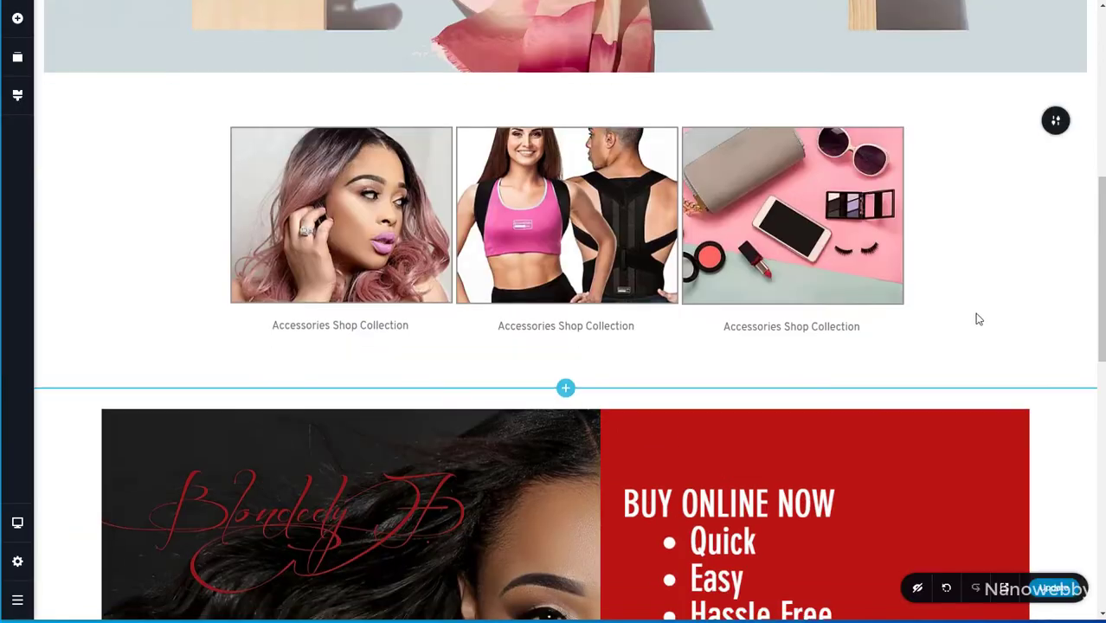
scroll(461, 242, "up", 5)
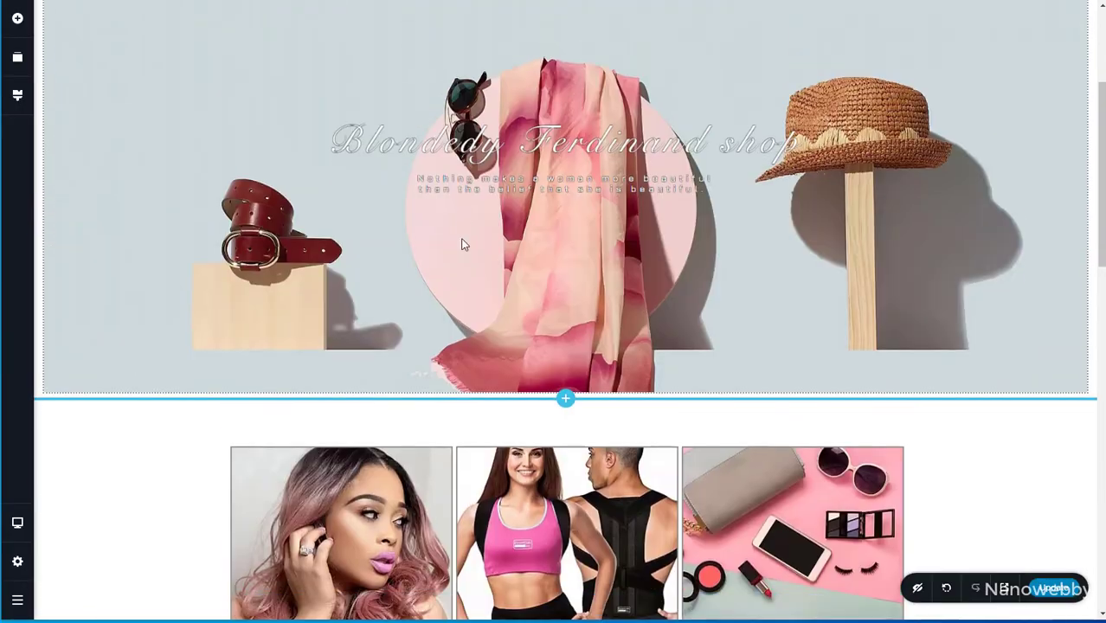
scroll(477, 191, "down", 4)
scroll(545, 364, "down", 10)
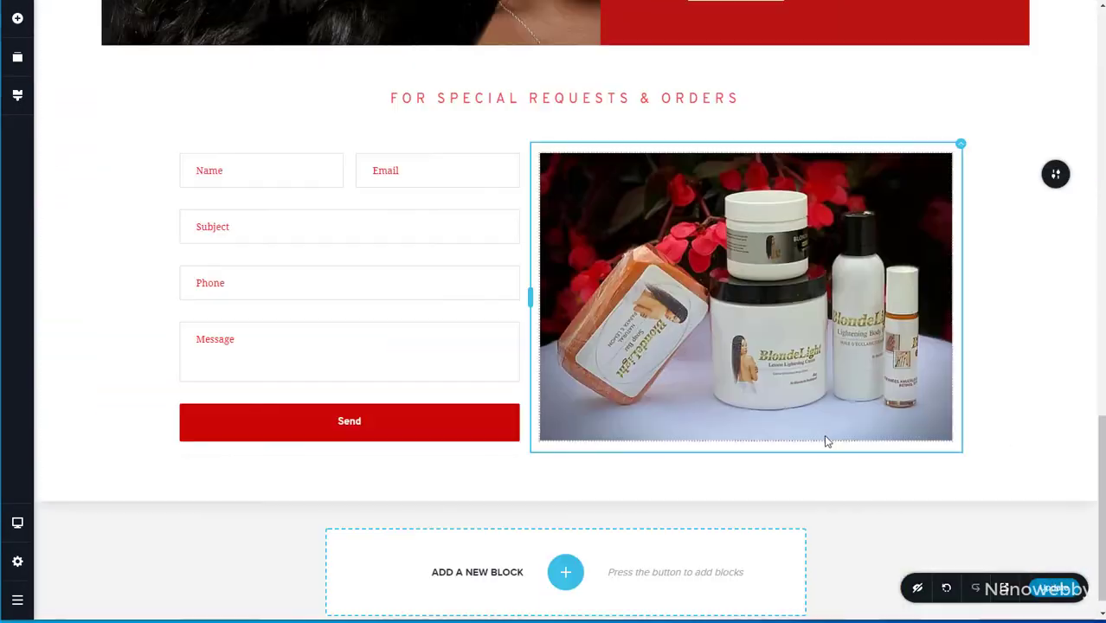
Preview the page to check the hero section's edges and return to the hero block in the editor.
left_click(1005, 589)
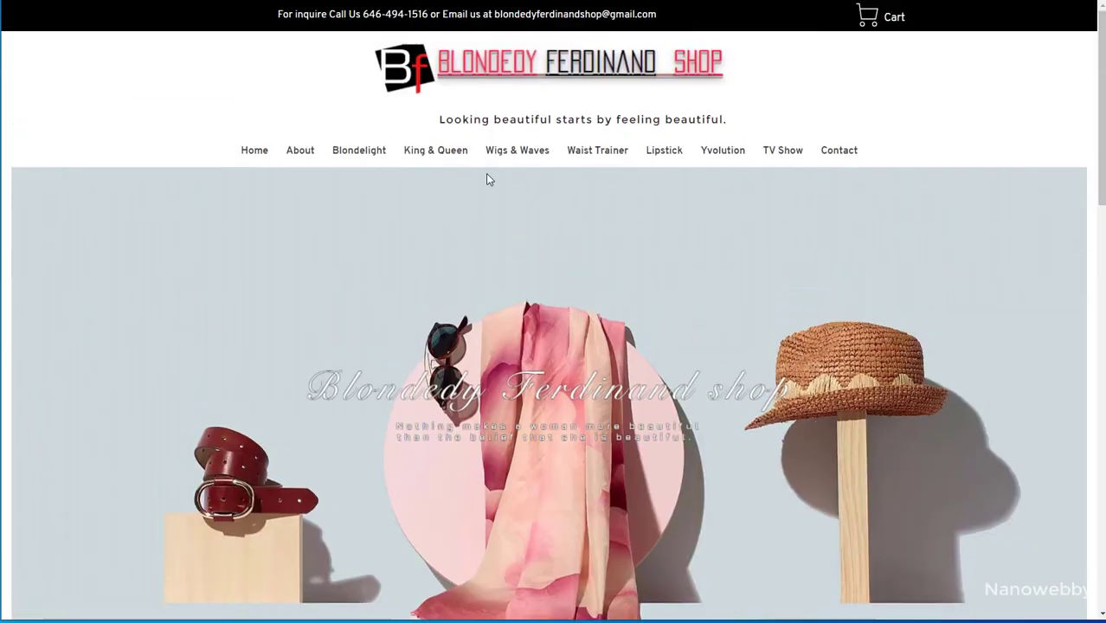
scroll(486, 178, "down", 3)
scroll(486, 178, "down", 3)
scroll(487, 178, "up", 6)
key("ctrl+w")
scroll(966, 188, "up", 15)
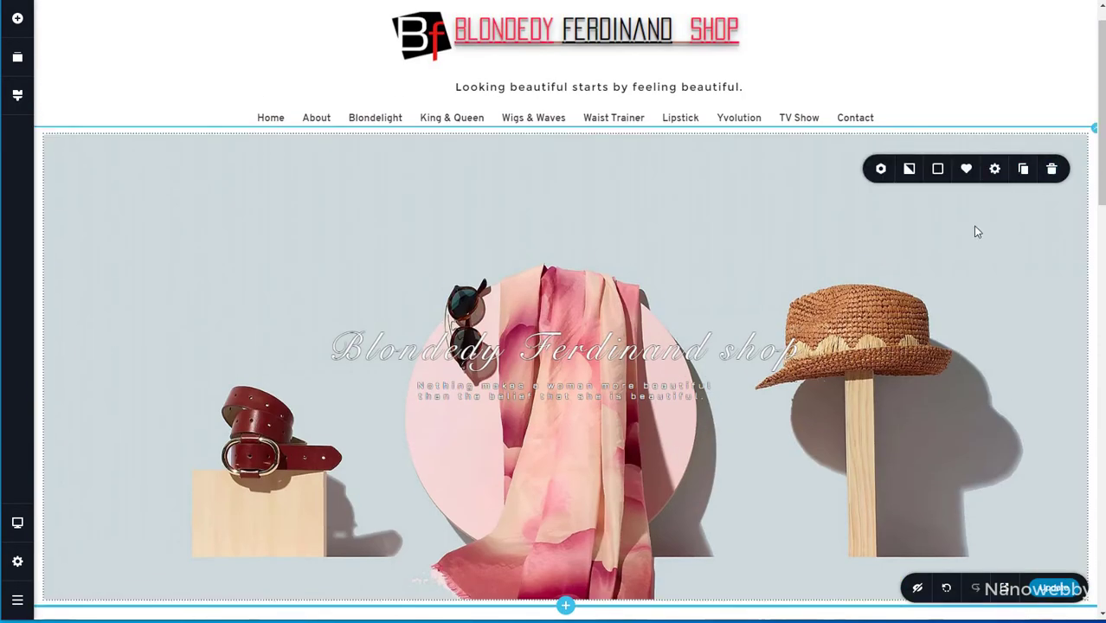
Reduce the hero block's side padding to 0 px to make its image span the full page width.
left_click(991, 94)
left_click(952, 55)
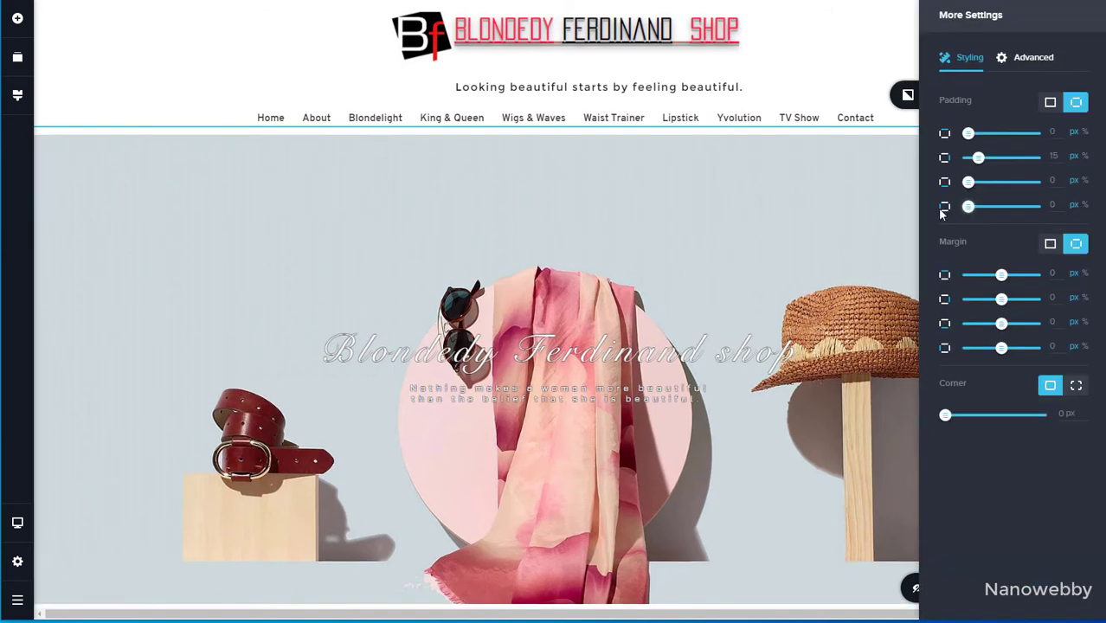
left_click_drag(981, 162, 940, 161)
left_click(832, 76)
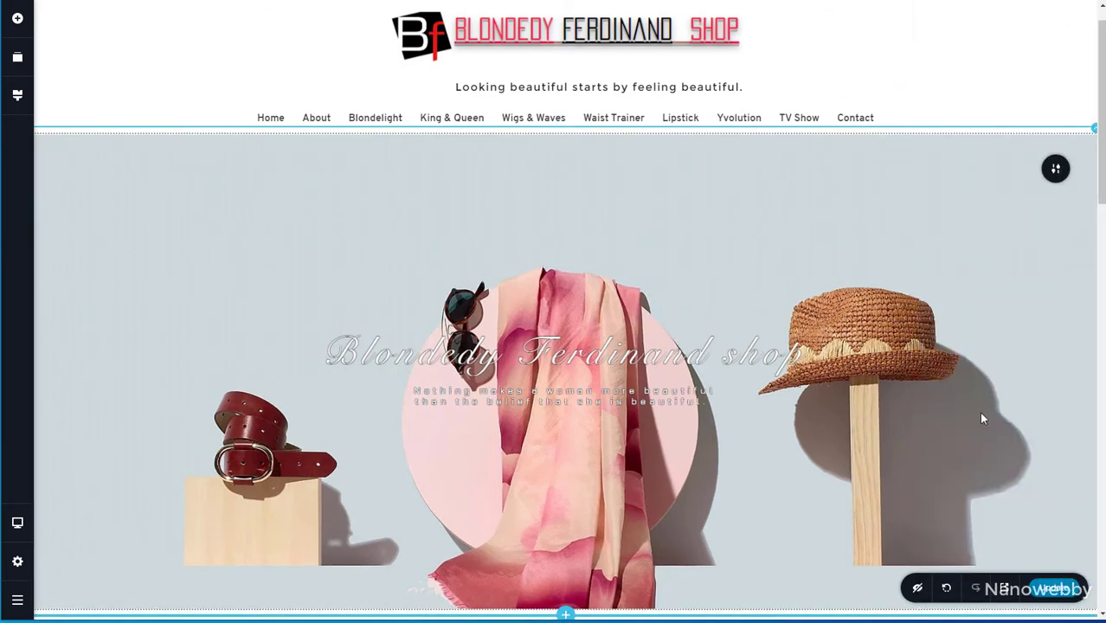
Open the page preview and review the hero, the collection images and the "BUY ONLINE NOW" section.
left_click(949, 588)
right_click(310, 70)
left_click(343, 107)
scroll(546, 210, "down", 5)
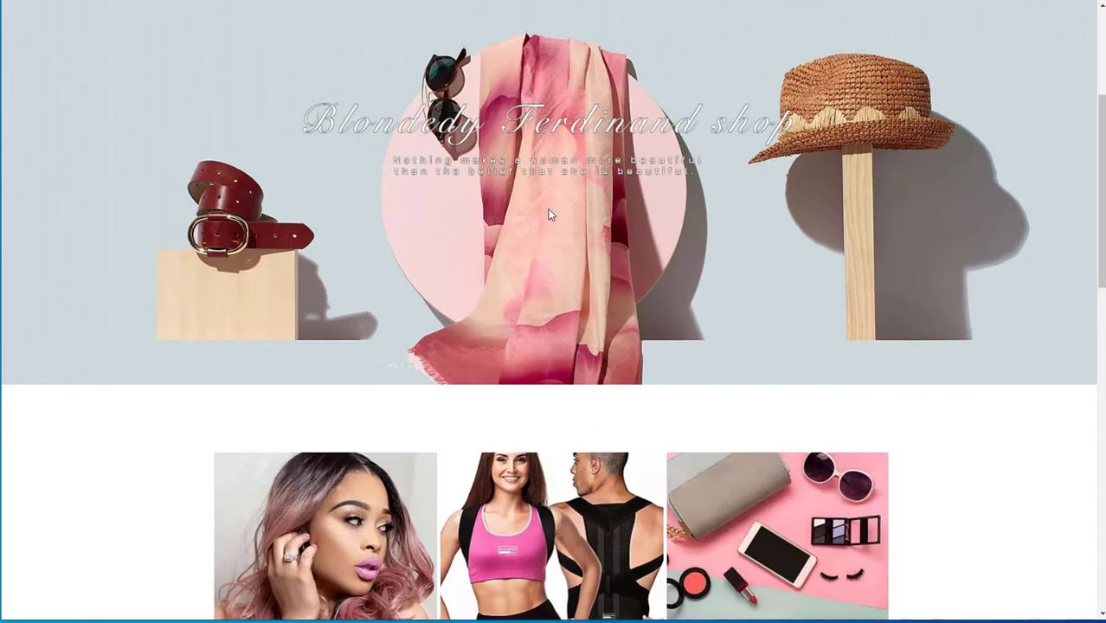
scroll(550, 209, "up", 5)
scroll(552, 208, "down", 2)
scroll(552, 208, "down", 6)
scroll(1005, 257, "down", 1)
scroll(919, 261, "up", 3)
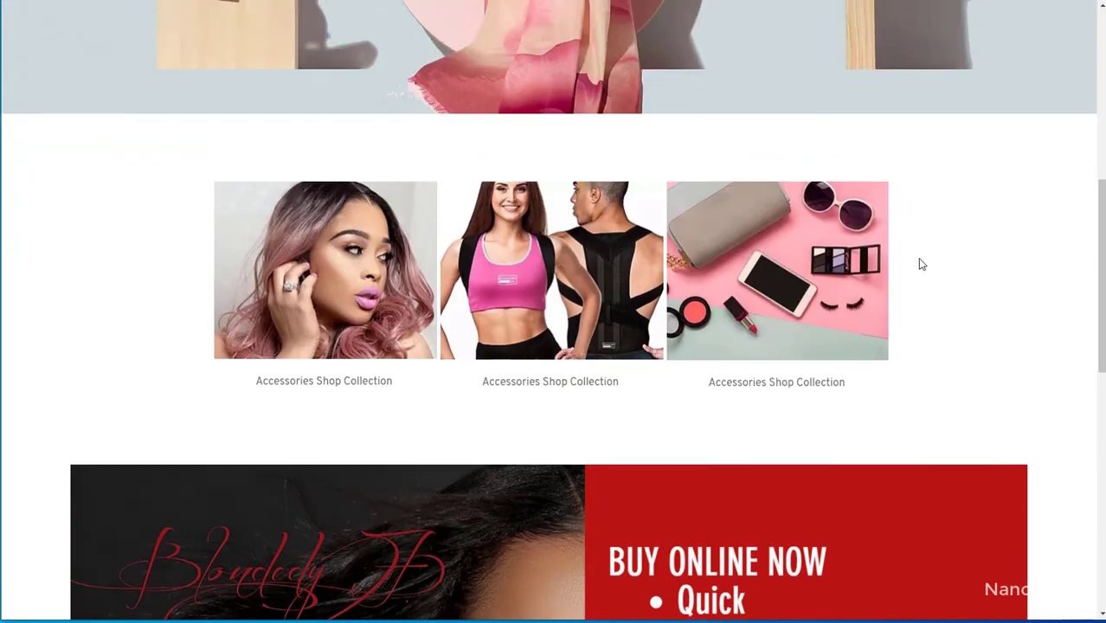
scroll(976, 383, "up", 1)
scroll(968, 376, "down", 5)
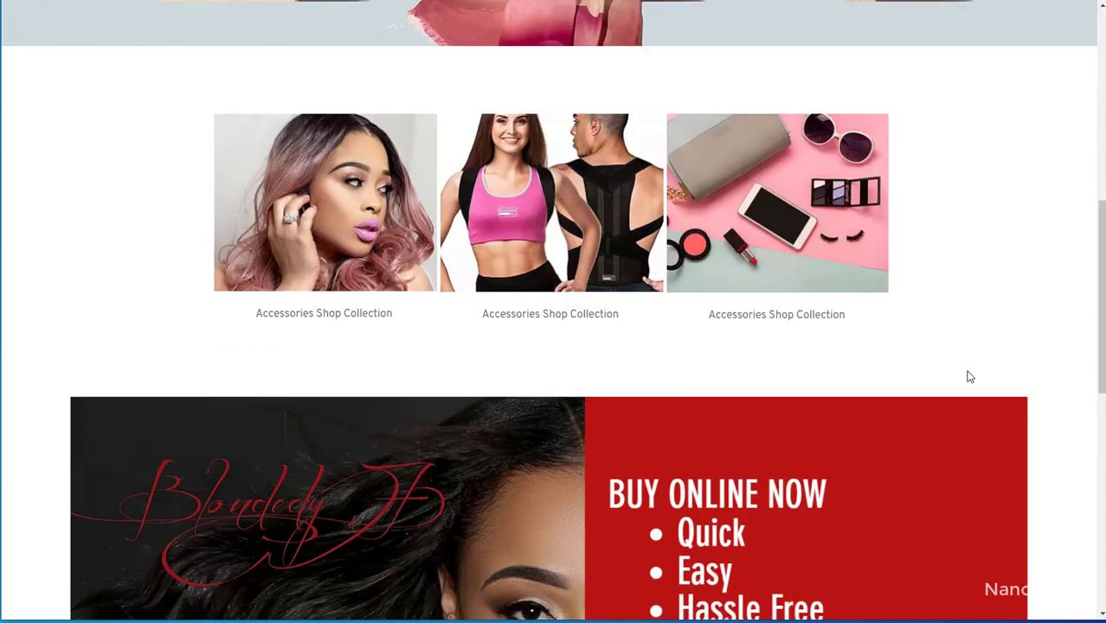
scroll(970, 377, "down", 5)
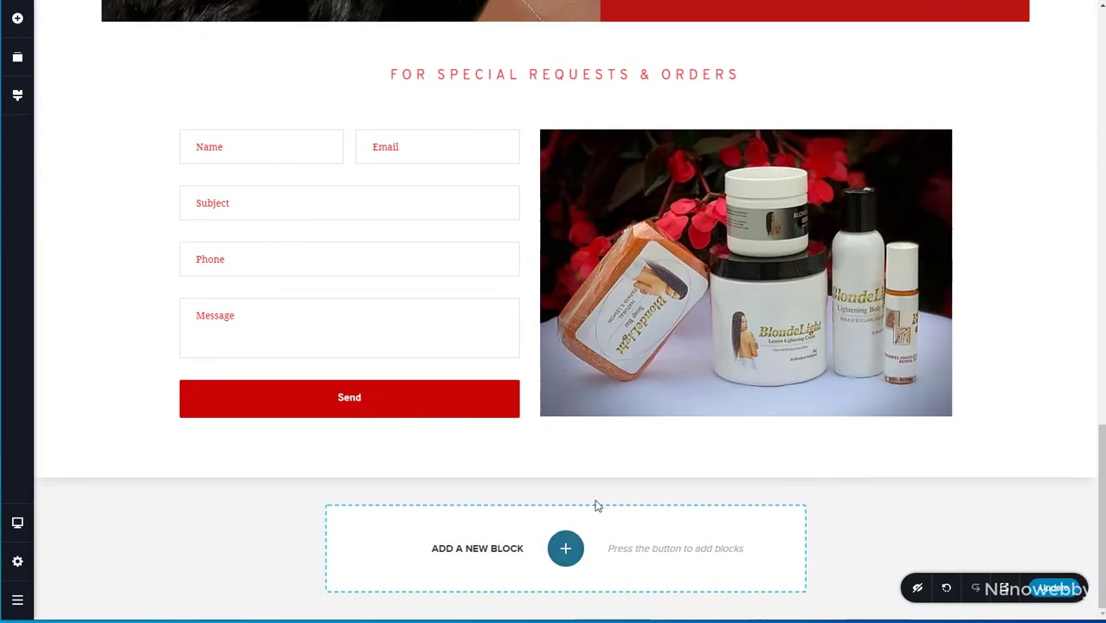
Add a light Kit #2 footer block with centred menu, social icons and company line, and replace its menu with an empty column.
left_click(565, 550)
left_click(122, 529)
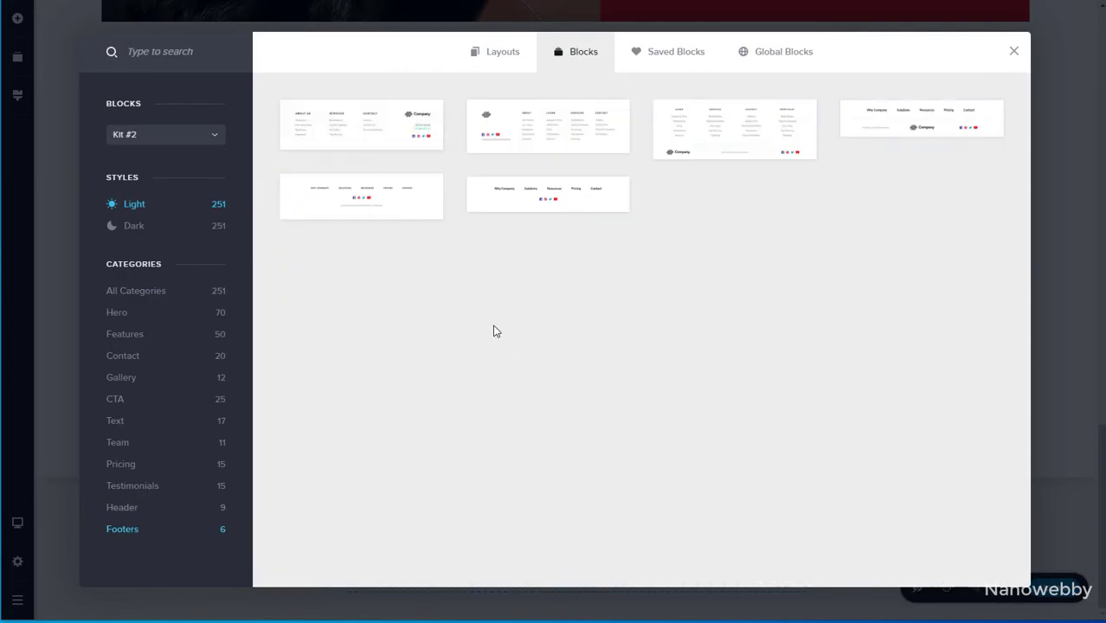
left_click(381, 193)
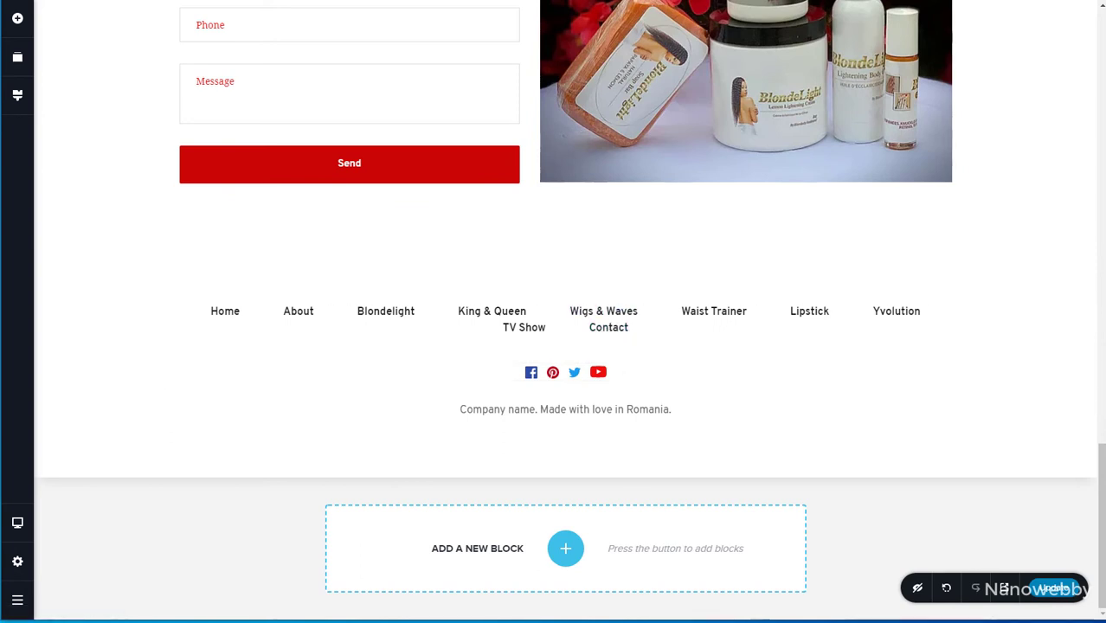
left_click(950, 306)
left_click(1008, 272)
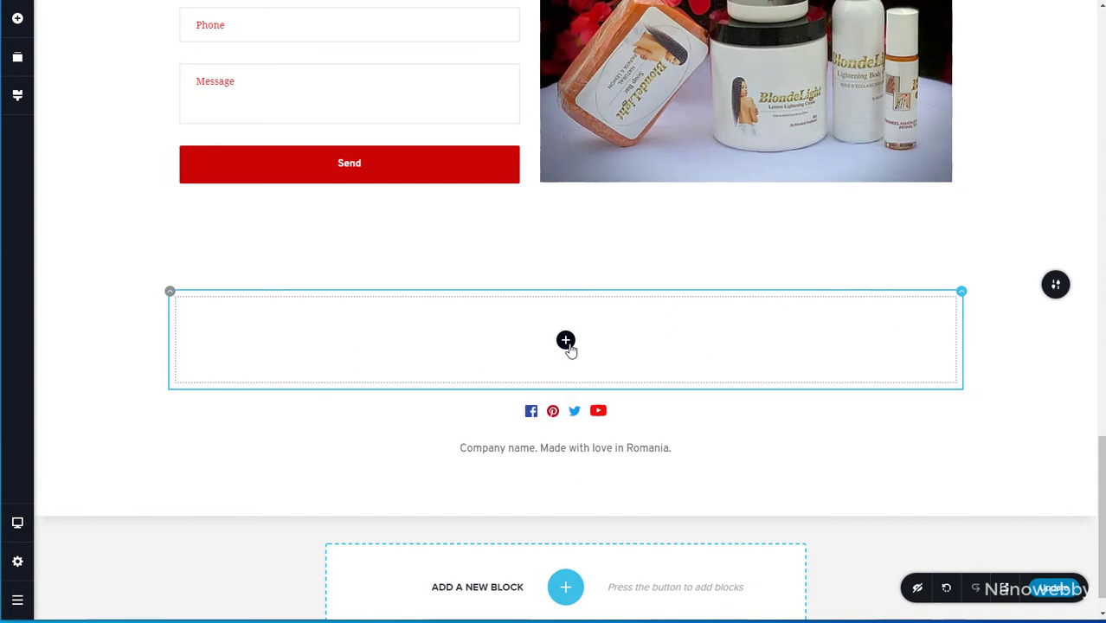
Try stacking three text elements in the footer's empty column and undo them.
left_click(566, 340)
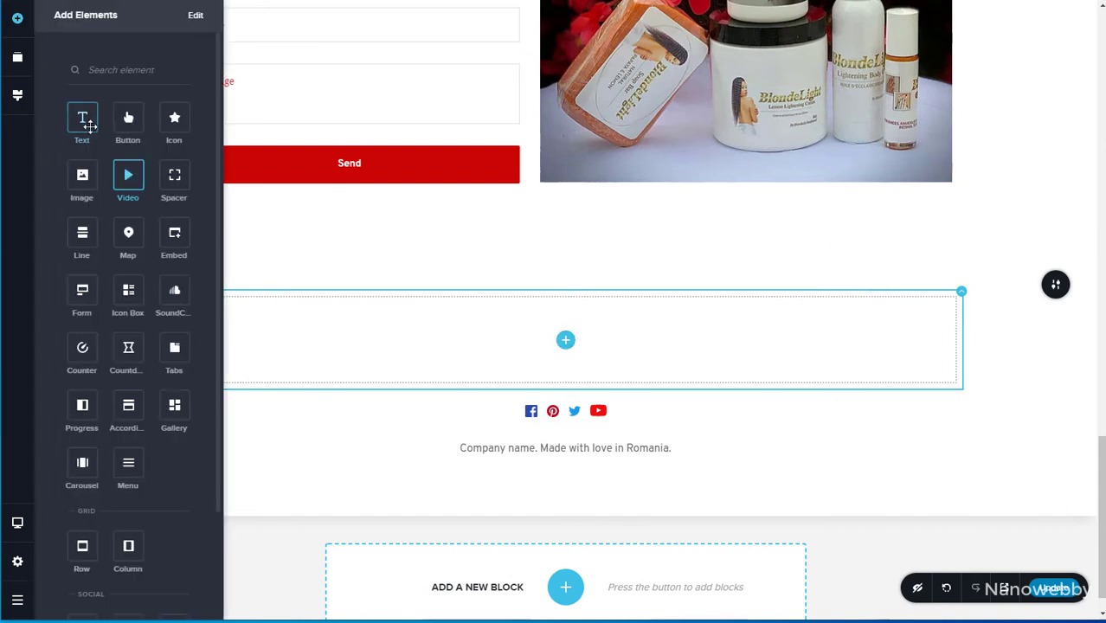
left_click_drag(84, 116, 563, 385)
left_click(954, 380)
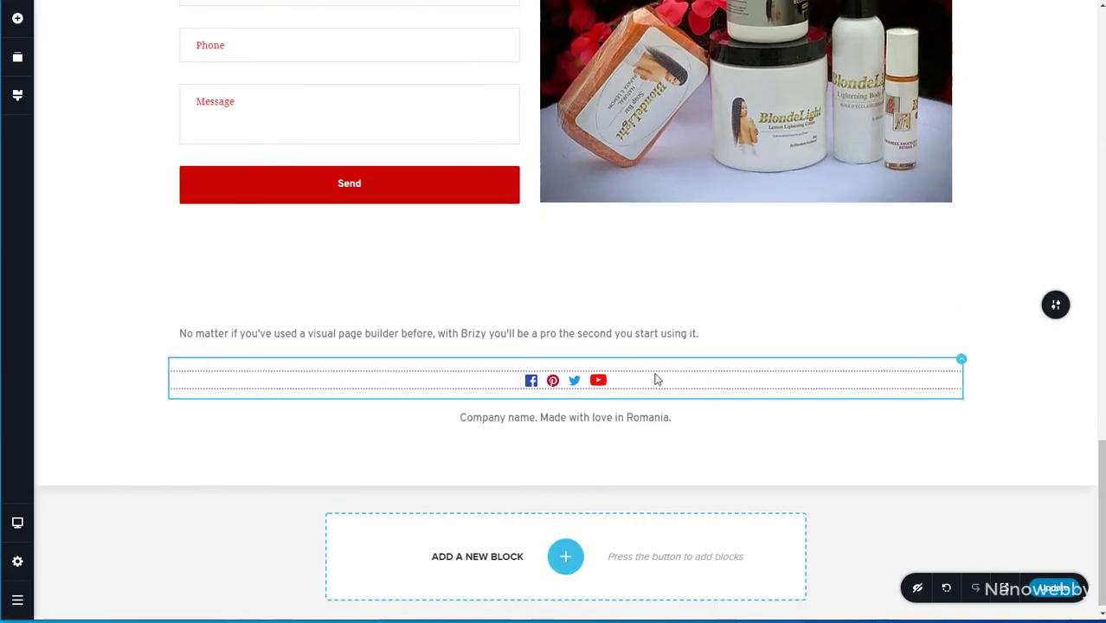
left_click(630, 334)
left_click(664, 302)
left_click(663, 303)
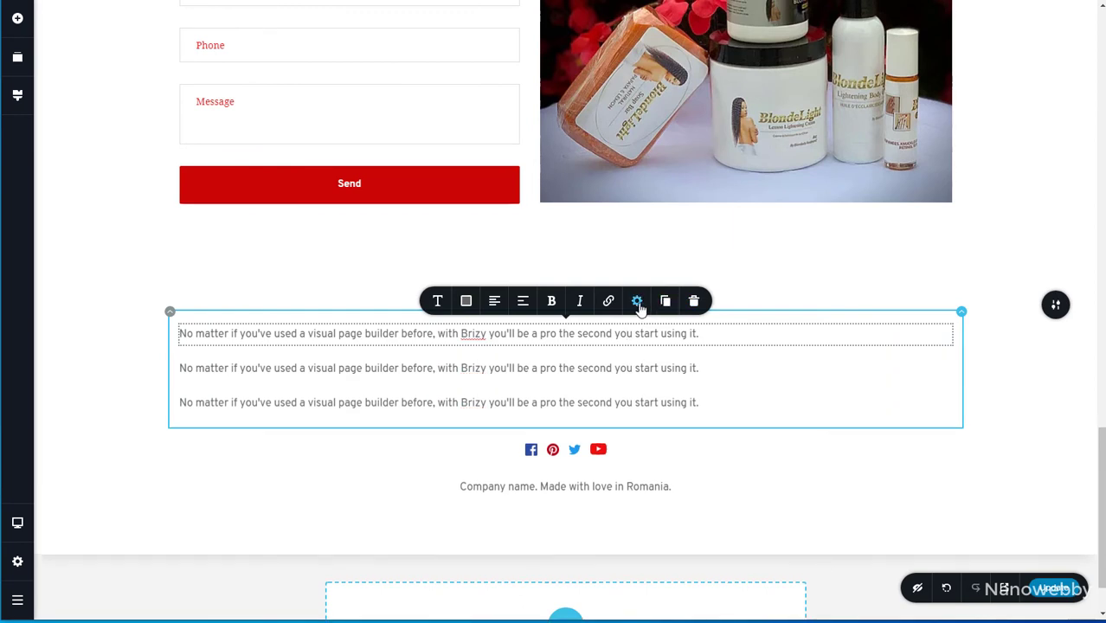
left_click(638, 302)
left_click(947, 589)
left_click(947, 588)
left_click(947, 589)
Duplicate the empty footer column twice and place a text element in each of the three columns.
mouse_move(962, 317)
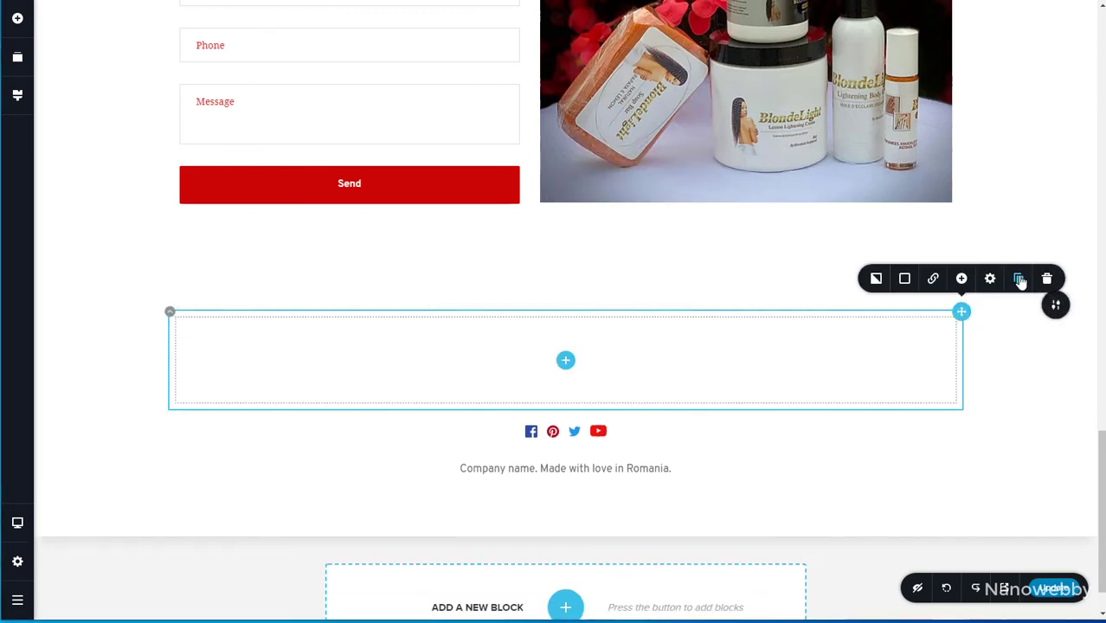
left_click(1020, 281)
left_click(1020, 282)
left_click(299, 360)
left_click_drag(310, 392, 308, 397)
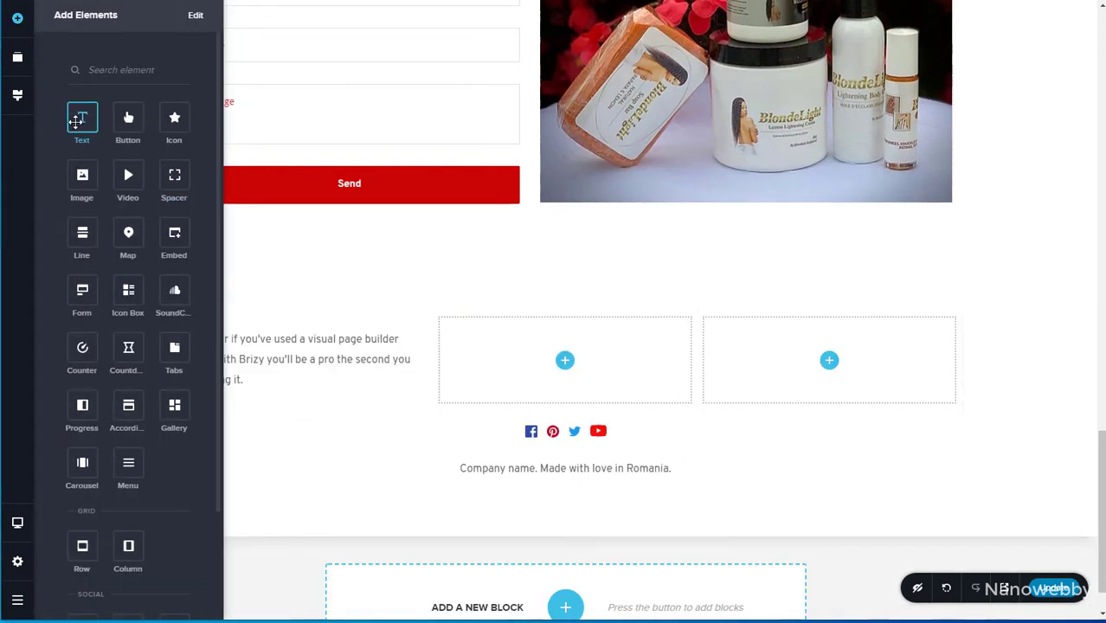
left_click_drag(81, 116, 830, 363)
Replace the first column's text with "OUR STORE", the store address and the inquiry phone number on separate lines, and centre it.
left_click(246, 372)
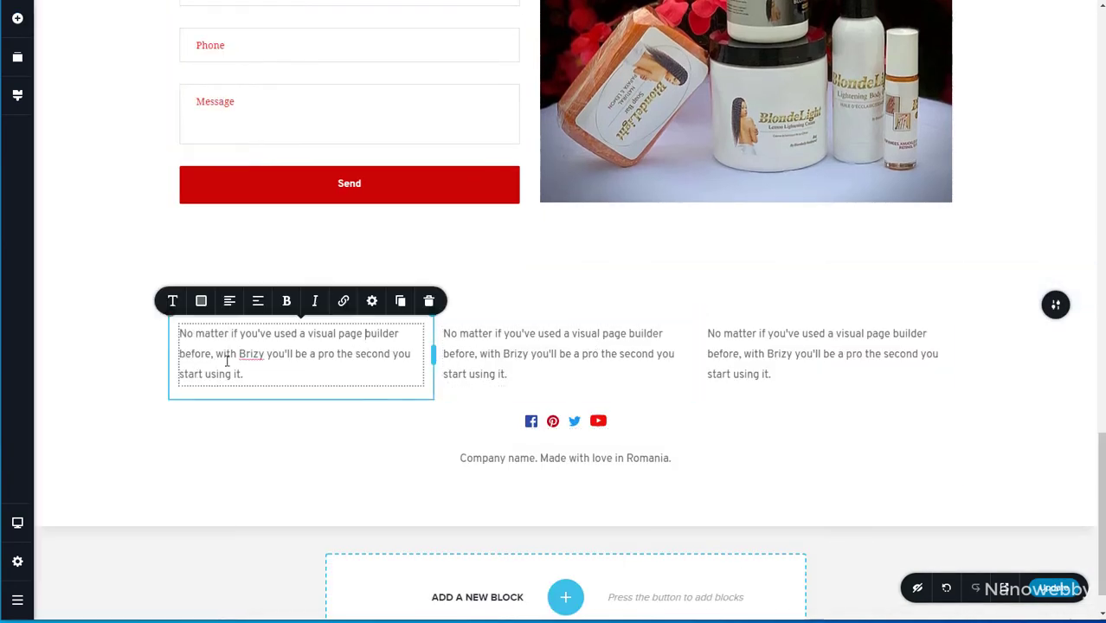
left_click_drag(246, 373, 166, 316)
key("ctrl+v")
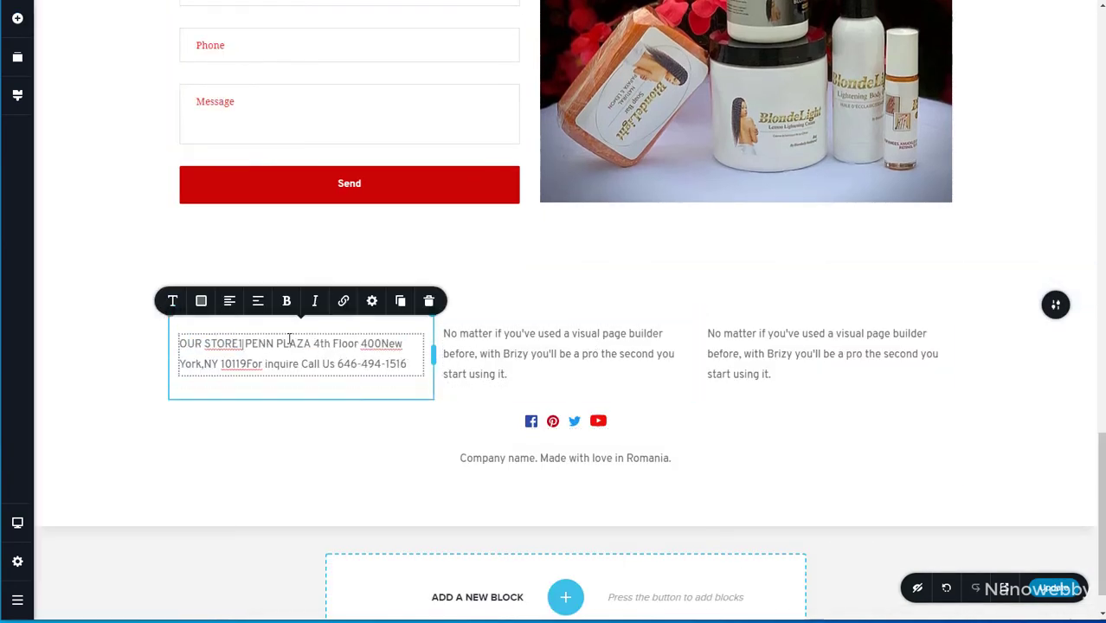
key("Return")
left_click(322, 354)
key("Return")
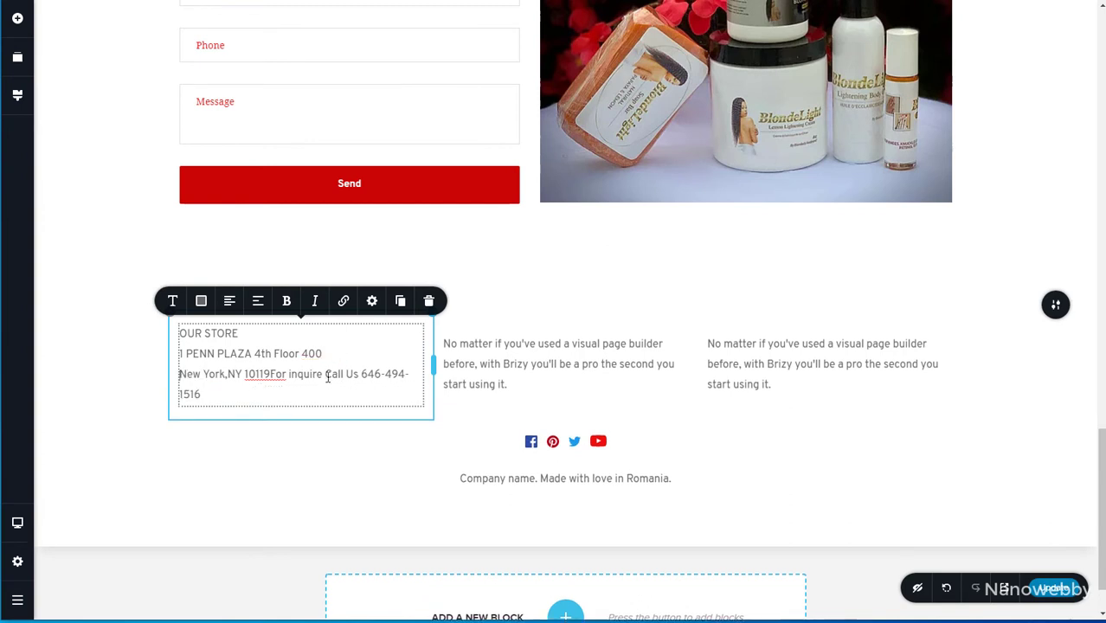
key("Return")
left_click_drag(339, 394, 128, 316)
left_click(229, 302)
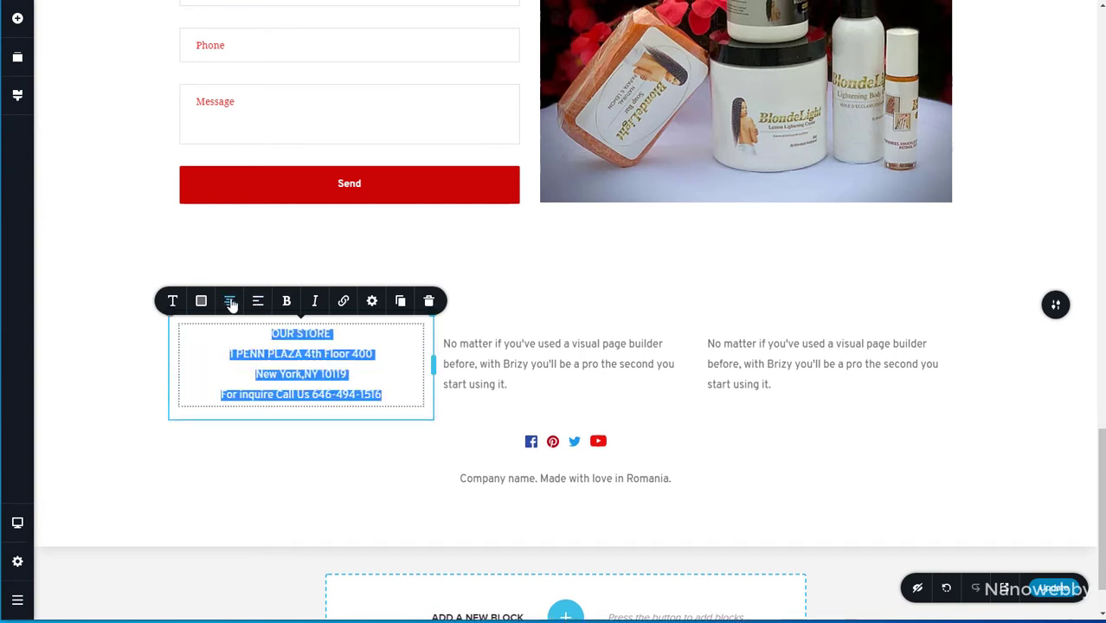
Replace the second column's text with "OUR SUPPORT HOURS" and hours: Mon - Fri 8am - 9PM, Saturday 8am - 8PM, Sunday 8am - 8PM.
left_click(561, 370)
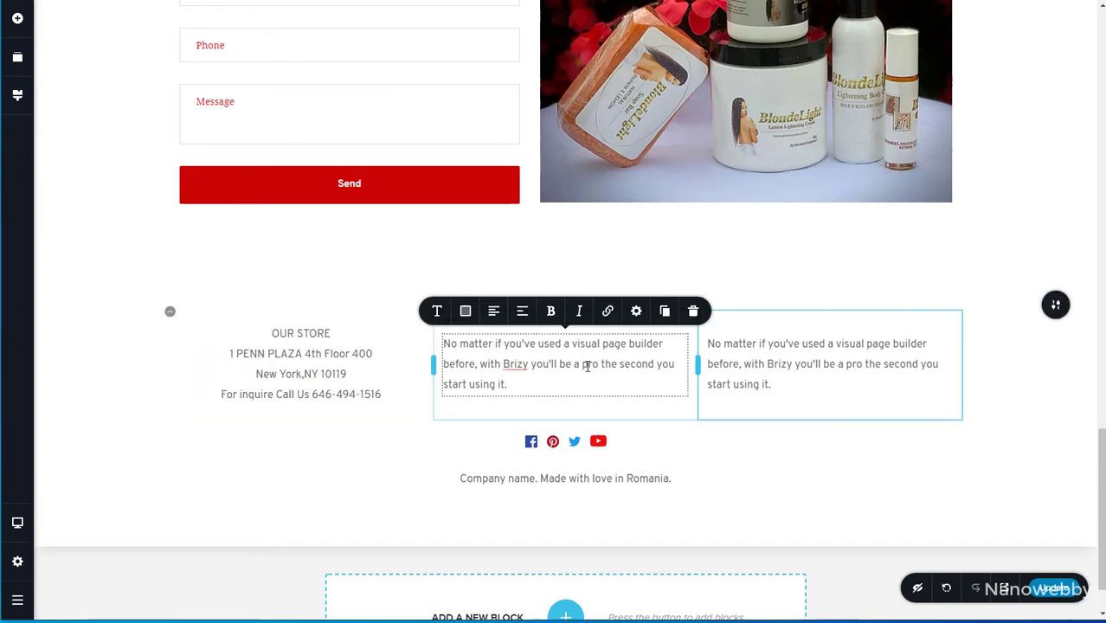
key("ctrl+a")
key("ctrl+v")
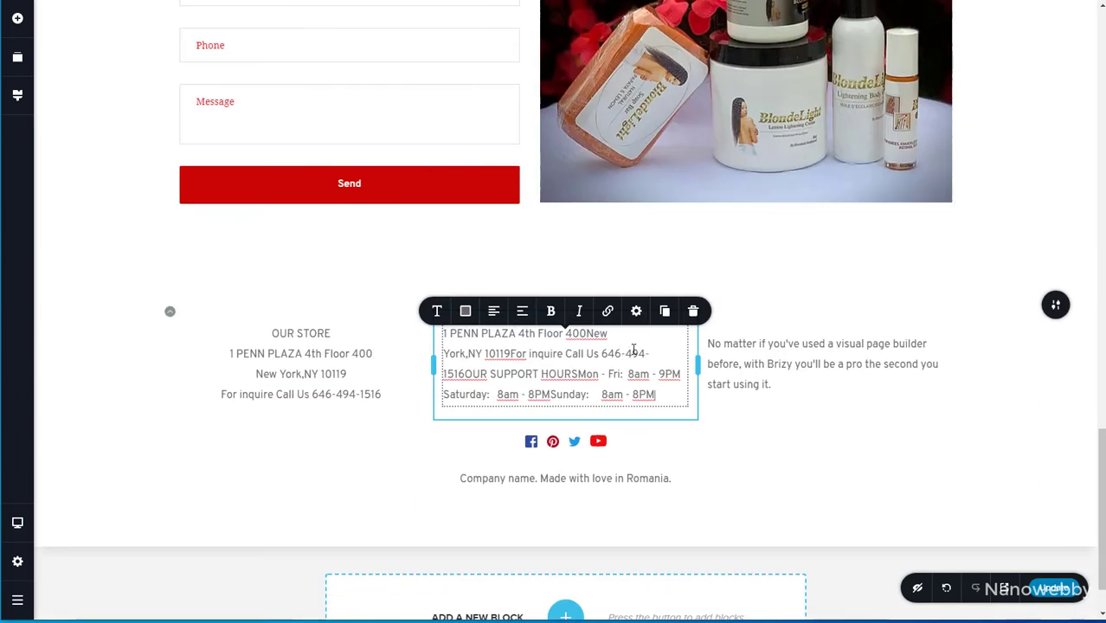
left_click_drag(671, 398, 428, 281)
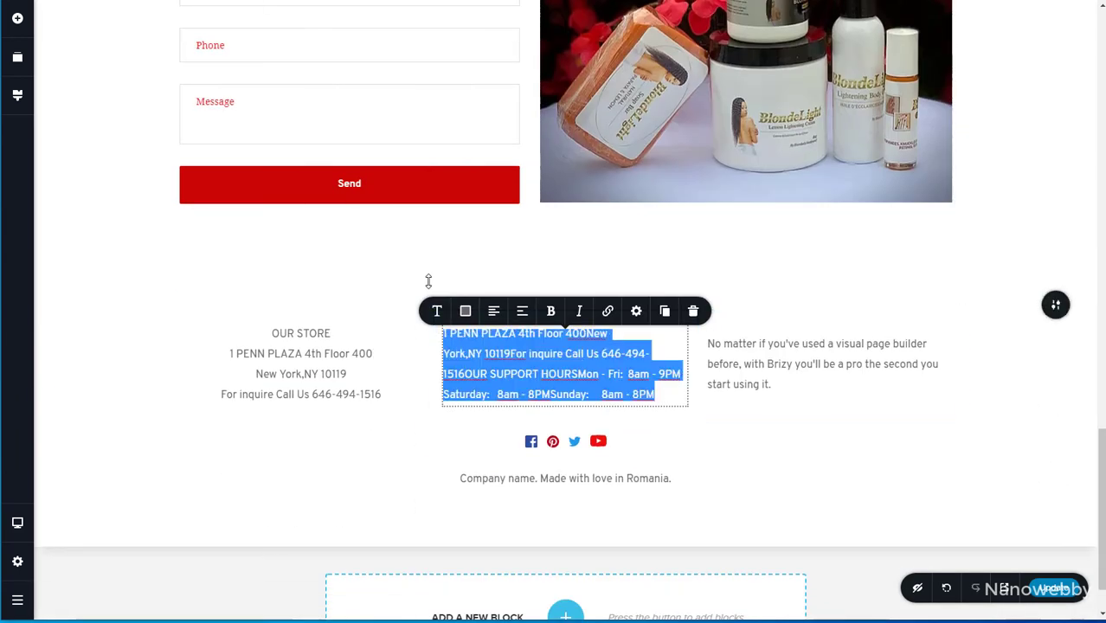
type("OUR SUPPORT HOURSMon - Fri:  8am - 9PMSaturday:   8am - 8PMSunday:    8am - 8PM")
Break the support-hours text into separate lines for the heading and each day entry, and centre it.
left_click(559, 353)
key("Return")
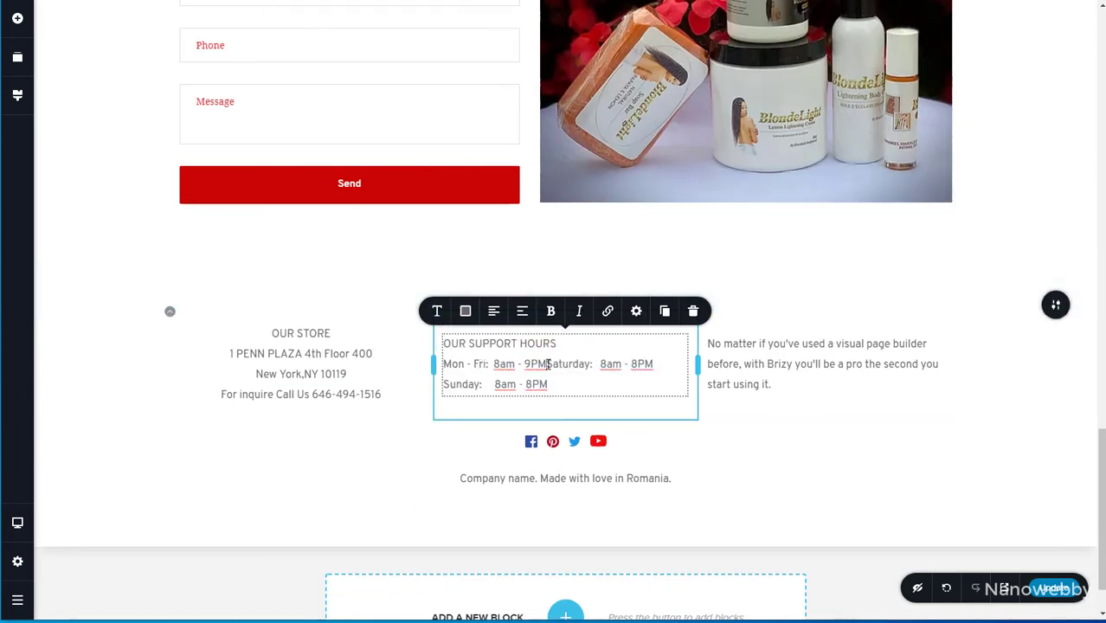
left_click(548, 364)
key("Return")
key("ctrl+a")
left_click(494, 311)
scroll(662, 425, "up", 1)
key("Escape")
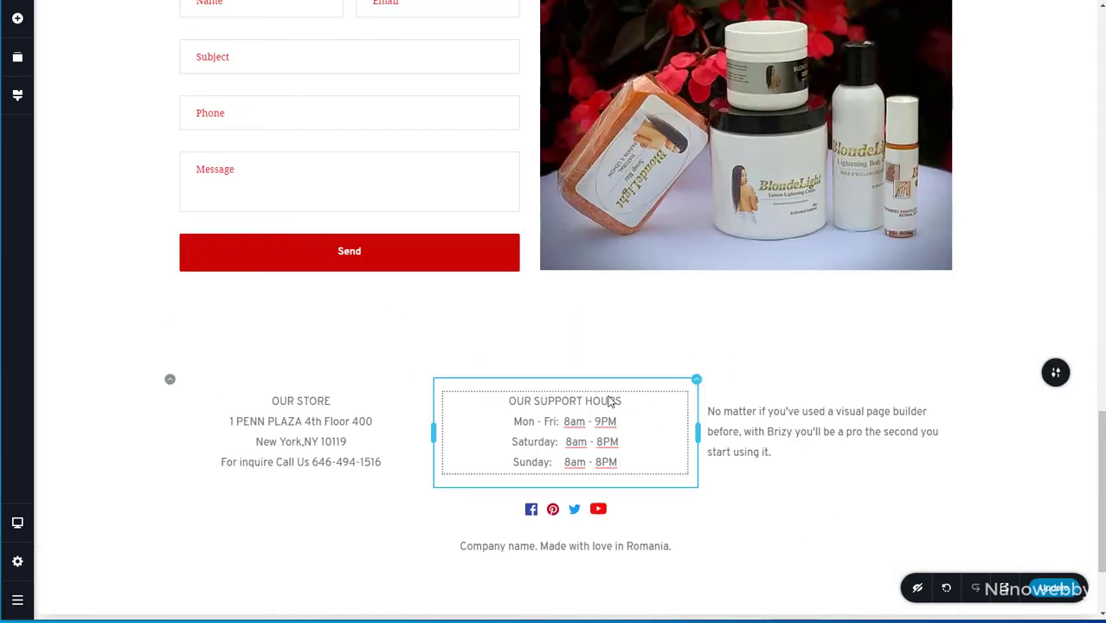
Take the "OUR SUPPORT HOURS" heading out of the hours text and remove the leftover empty line.
left_click(611, 402)
left_click(711, 386)
scroll(657, 400, "up", 1)
left_click_drag(625, 443, 488, 441)
key("ctrl+c")
key("BackSpace")
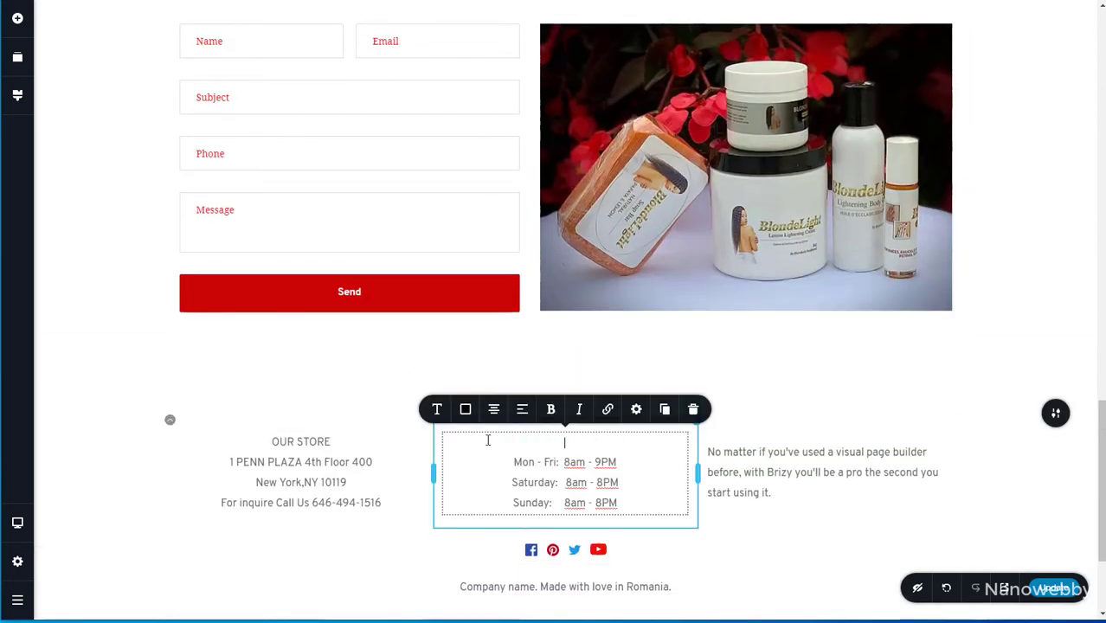
left_click(513, 460)
key("BackSpace")
Add a separate text element above the support hours, fill it with the heading "OUR SUPPORT HOURS" and centre it.
left_click(18, 19)
left_click_drag(81, 119, 552, 449)
left_click_drag(507, 482, 415, 432)
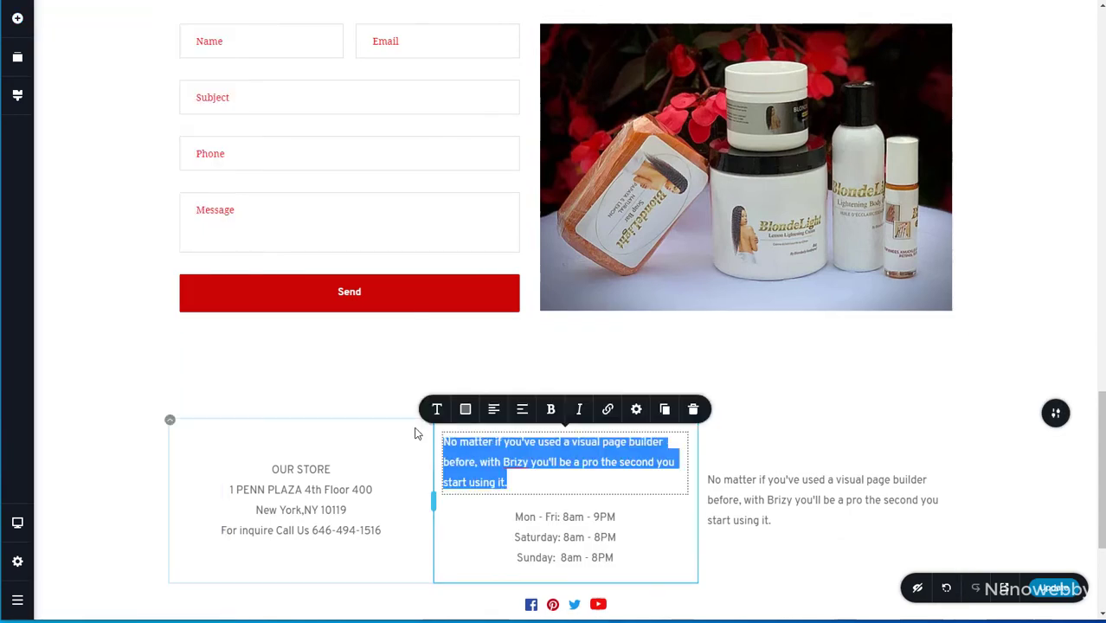
key("ctrl+v")
left_click(495, 411)
Cut the "OUR STORE" heading from the store address text and delete the empty line it leaves.
left_click(338, 451)
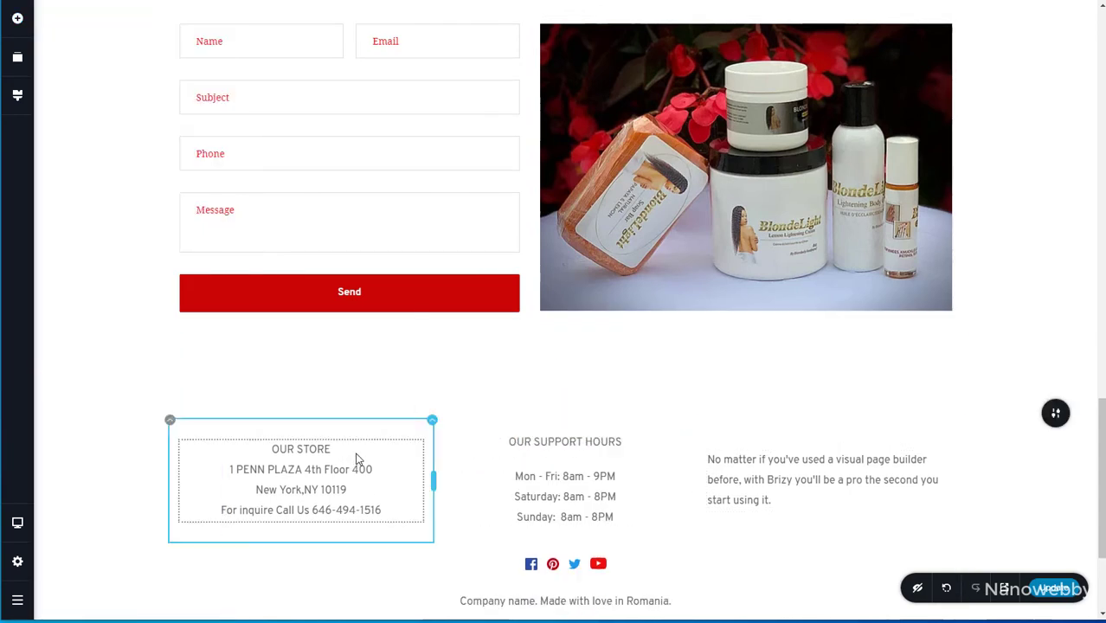
left_click_drag(342, 451, 254, 443)
key("ctrl+x")
left_click(237, 470)
key("BackSpace")
Place a duplicate of the support-hours heading above the store address and replace its text with "OUR STORE".
left_click(573, 440)
right_click(573, 438)
left_click(664, 409)
left_click_drag(563, 444, 329, 460)
left_click(946, 588)
left_click_drag(623, 442, 220, 438)
left_click(346, 442)
key("ctrl+v")
Place another duplicate of the support-hours heading at the top of the third column and change its text to "HELP".
left_click(612, 442)
left_click(667, 411)
left_click(651, 479)
left_click(604, 511)
left_click_drag(606, 443, 815, 473)
left_click(892, 443)
left_click_drag(891, 442, 795, 410)
type("HELP")
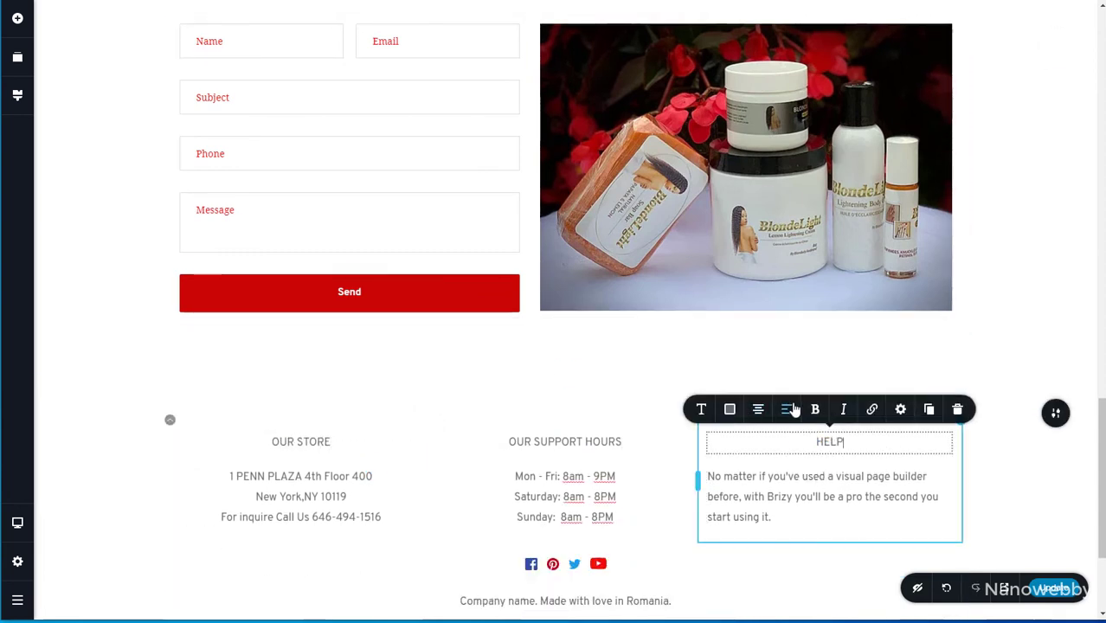
Replace the third column's placeholder text with "Refund & Shipping Policy", "Privacy Policy" and "Terms of Use" on separate lines, centred.
left_click_drag(773, 518, 675, 445)
key("ctrl+v")
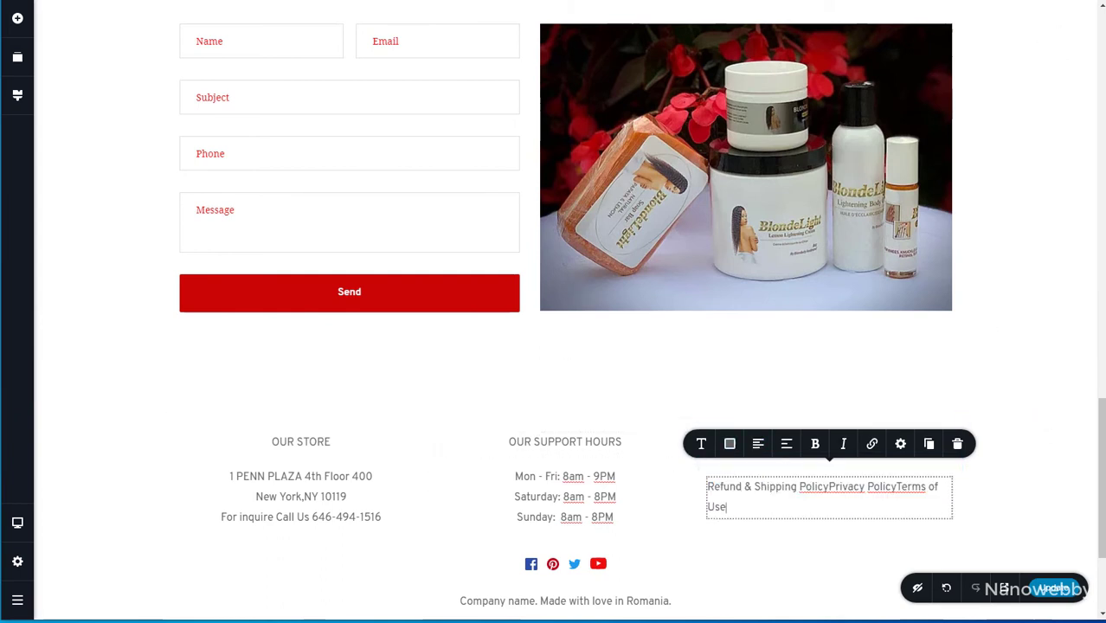
left_click(775, 508)
key("Return")
left_click_drag(773, 517, 678, 457)
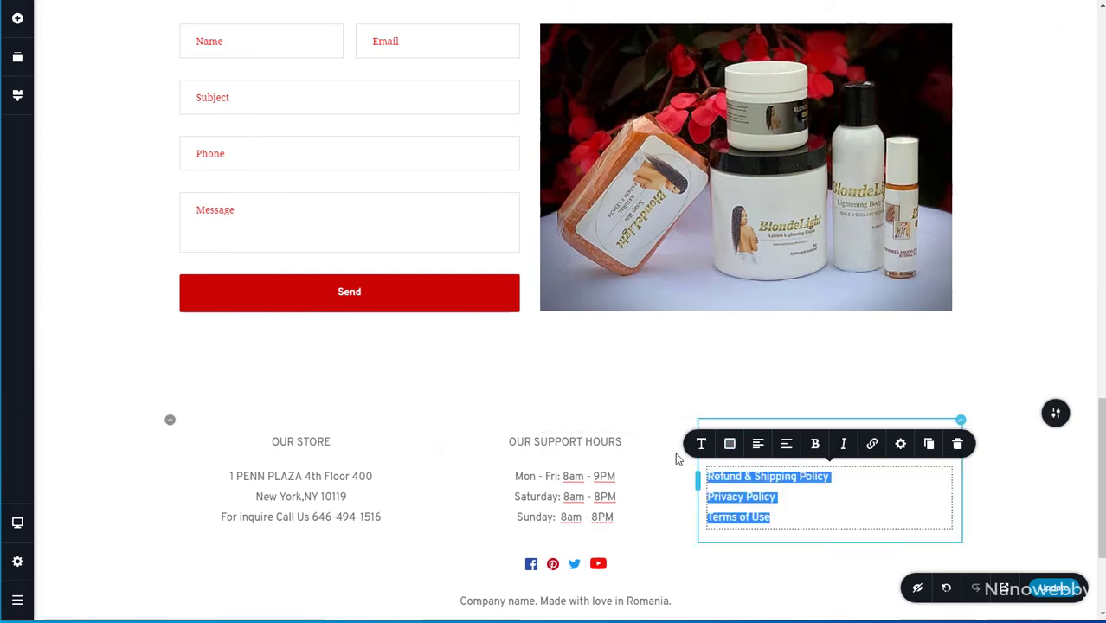
left_click(759, 445)
Colour the three policy lines under the HELP heading white.
left_click(734, 447)
left_click(683, 384)
left_click(630, 473)
left_click(893, 440)
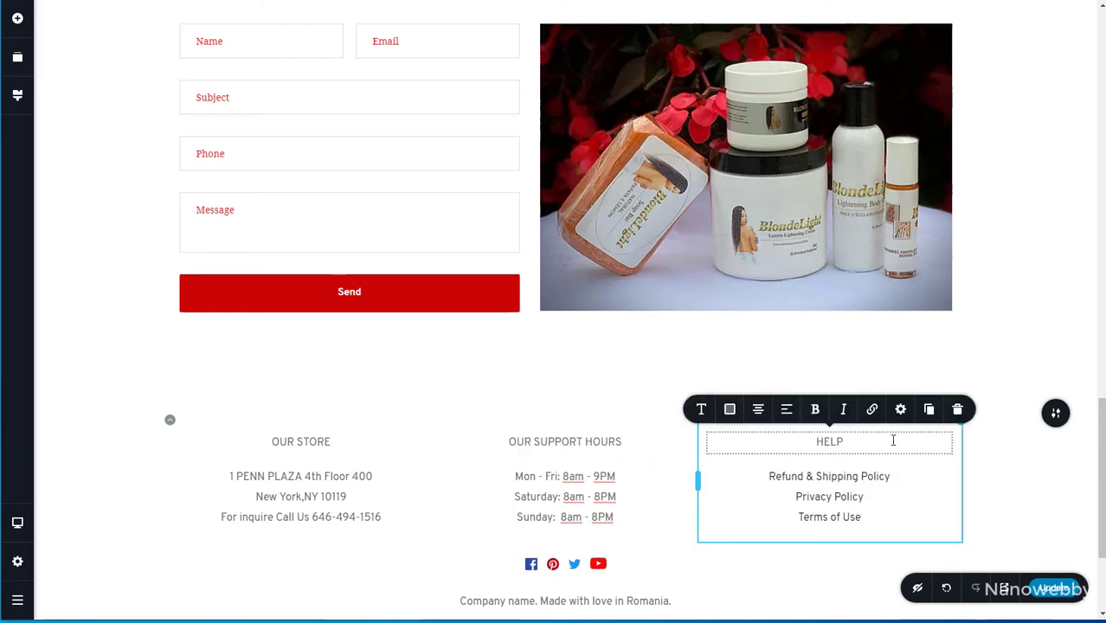
left_click_drag(871, 532, 750, 461)
left_click(731, 446)
left_click(767, 385)
Give the footer block a solid dark red background colour.
left_click(1056, 416)
left_click(938, 416)
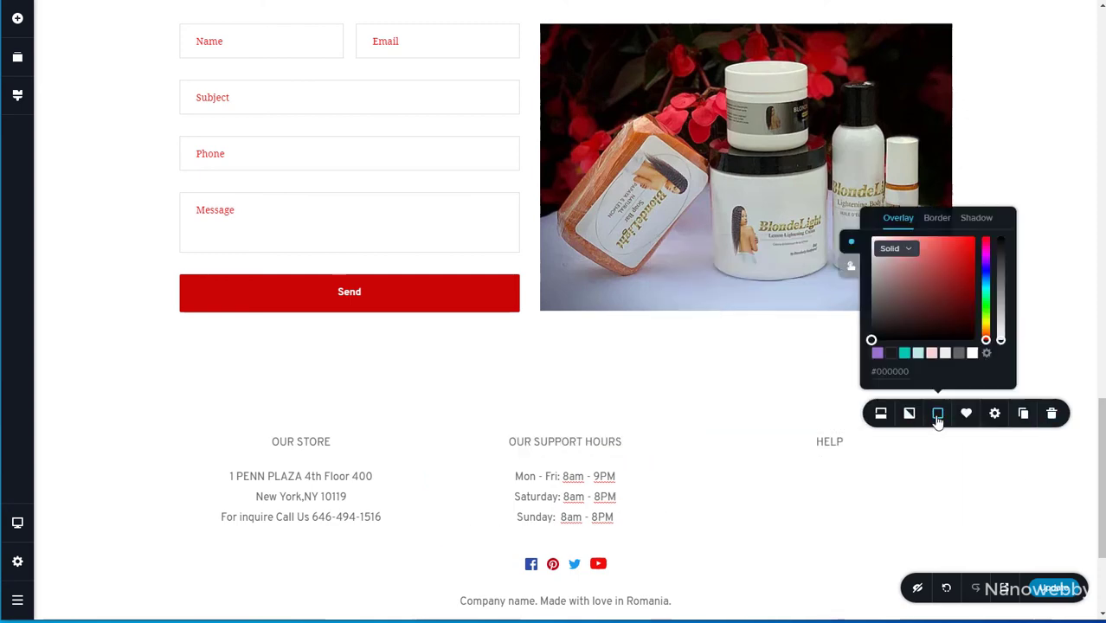
mouse_move(966, 285)
left_mouse_down()
mouse_move(964, 271)
mouse_move(971, 297)
mouse_move(954, 285)
left_mouse_up()
Colour the "HELP" and "OUR SUPPORT HOURS" headings white.
left_click_drag(874, 442, 803, 439)
left_click(732, 411)
left_click(766, 350)
left_click(599, 445)
left_click(466, 411)
left_click(499, 349)
Colour the three lines of opening times under "OUR SUPPORT HOURS" white.
left_click(545, 481)
left_click(466, 445)
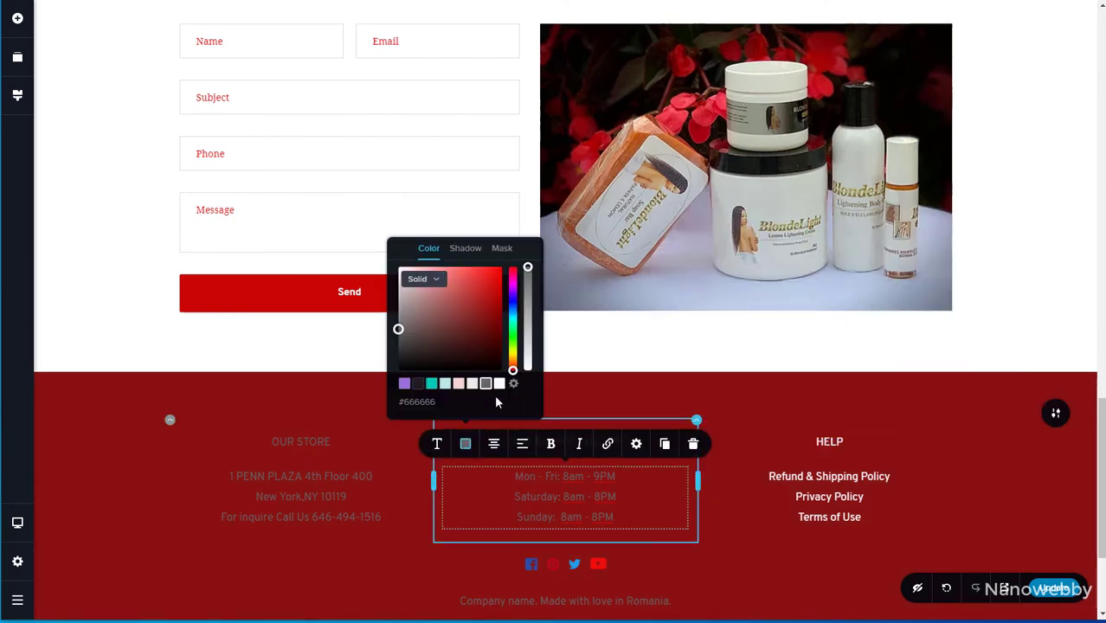
left_click_drag(618, 519, 496, 466)
left_click(466, 445)
left_click(499, 383)
Colour the "OUR STORE" heading and the store address text below it white.
left_click(334, 443)
left_click(201, 410)
left_click(236, 349)
left_click(286, 497)
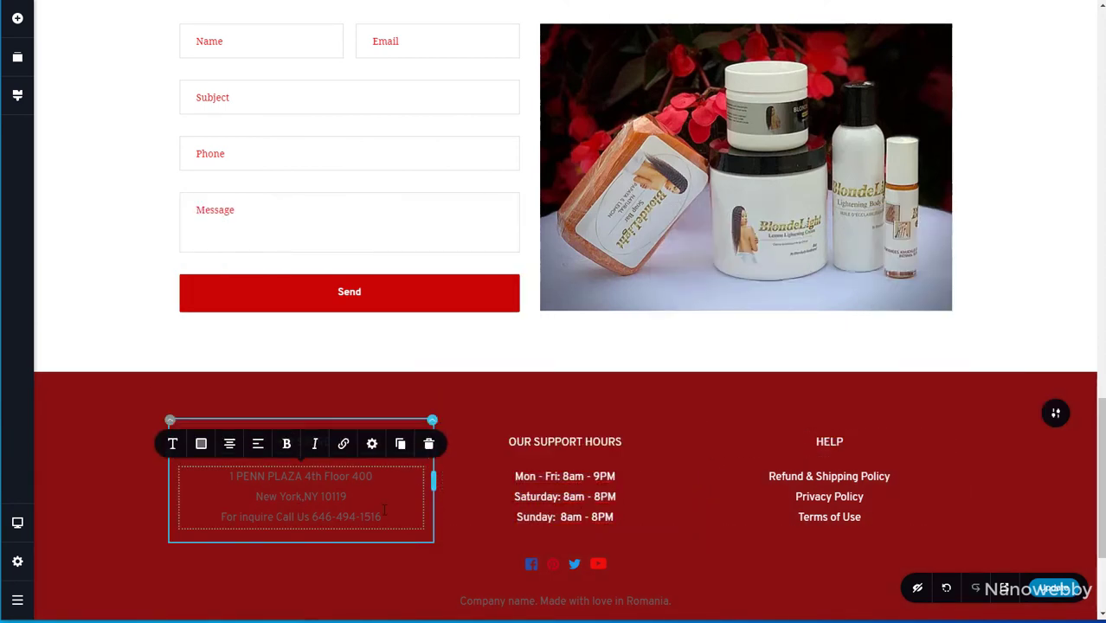
left_click(202, 444)
left_click(236, 383)
left_click(830, 588)
Add a text element between the three footer columns and the social icons, centre it and colour it white.
scroll(822, 597, "up", 1)
scroll(822, 597, "up", 2)
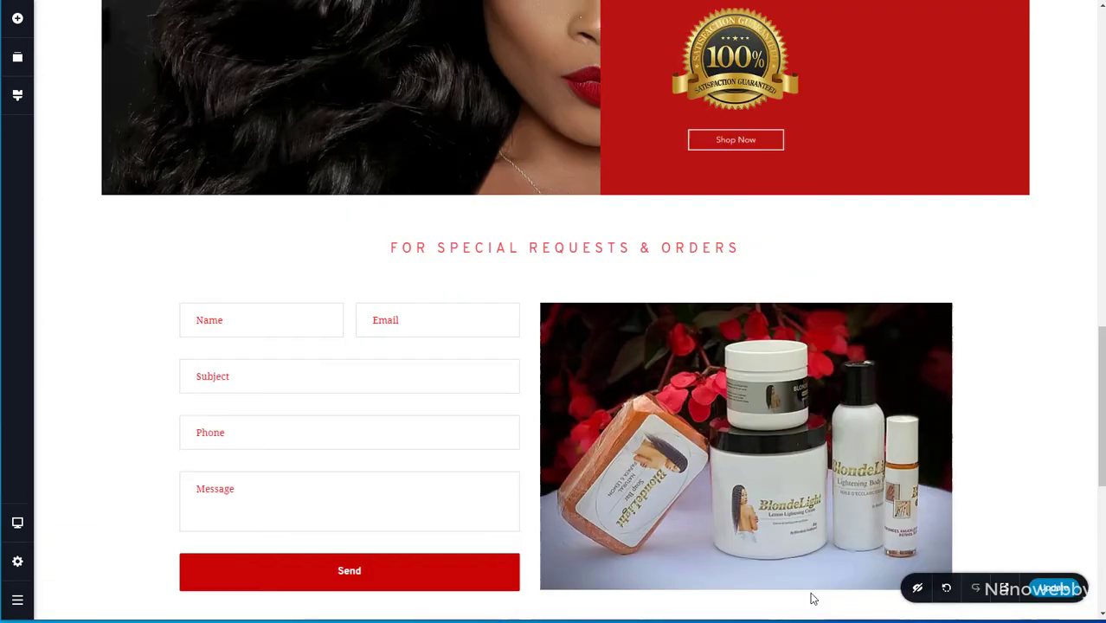
scroll(812, 598, "down", 5)
left_click(18, 17)
left_click_drag(82, 116, 523, 362)
left_click(494, 340)
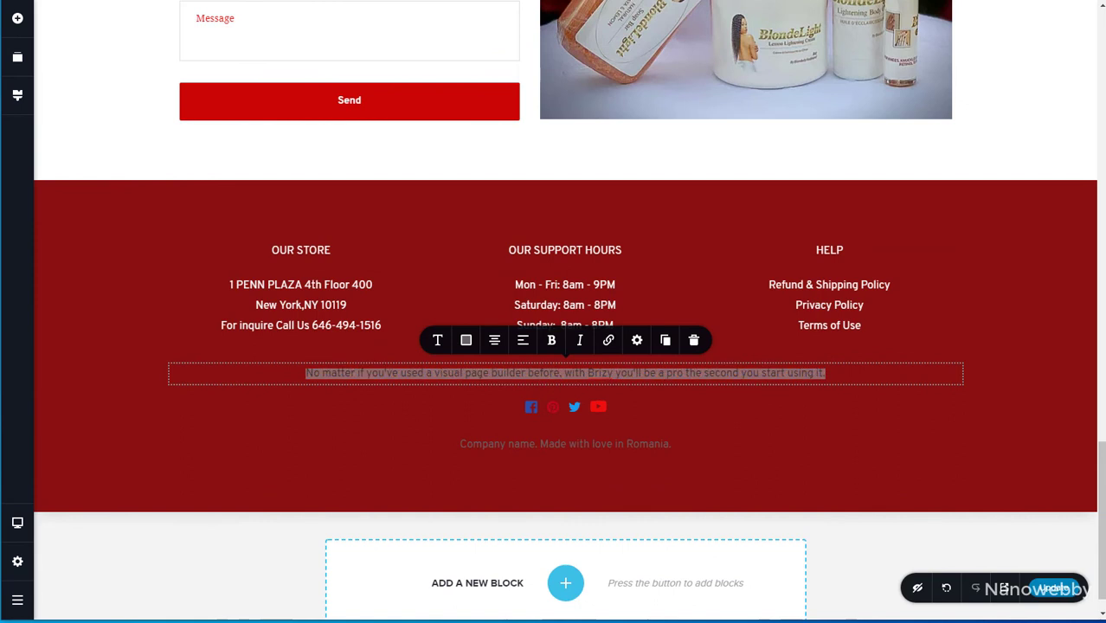
left_click(466, 340)
left_click(500, 280)
Replace the new element's placeholder with "AFTER HOURS PLEASE EMAIL US:" followed by the shop's e-mail address.
left_click(837, 375)
left_click_drag(836, 375, 299, 364)
key("ctrl+v")
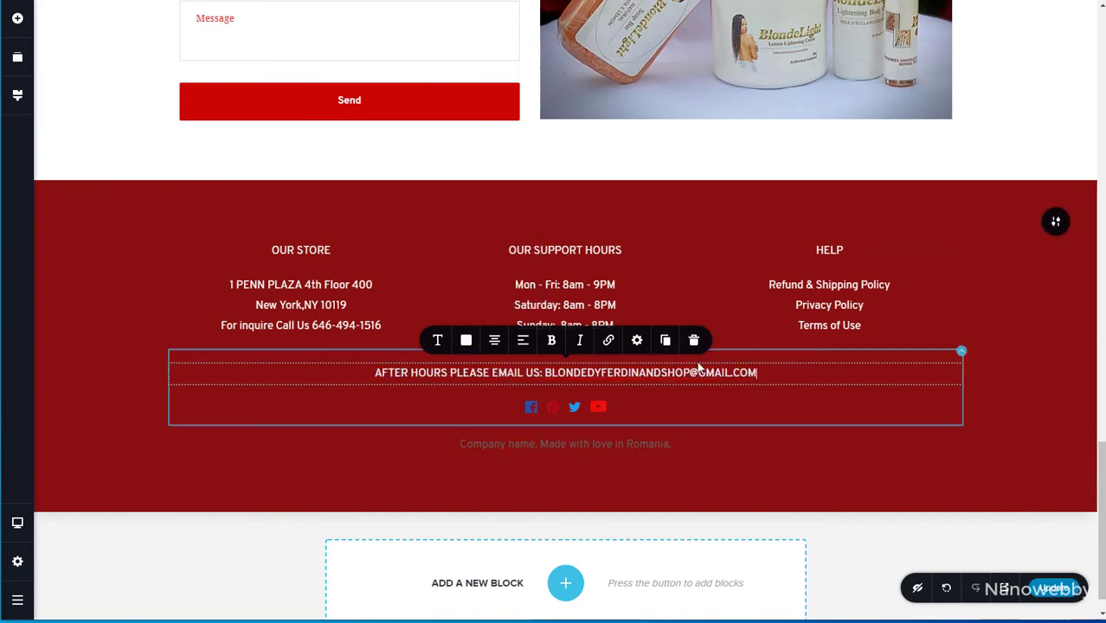
Duplicate the after-hours contact line and replace the copy's text with "SUBSCRIBE".
left_click(665, 340)
left_click(667, 407)
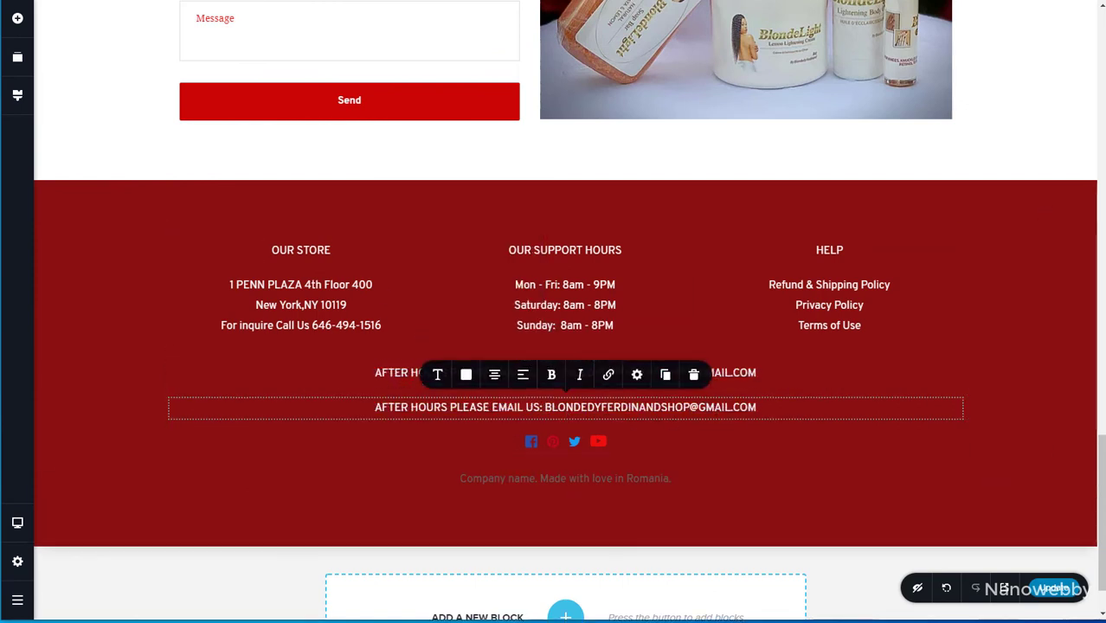
left_click_drag(774, 406, 362, 396)
key("ctrl+v")
Increase the letter spacing and font size of the "SUBSCRIBE" heading.
left_click(437, 374)
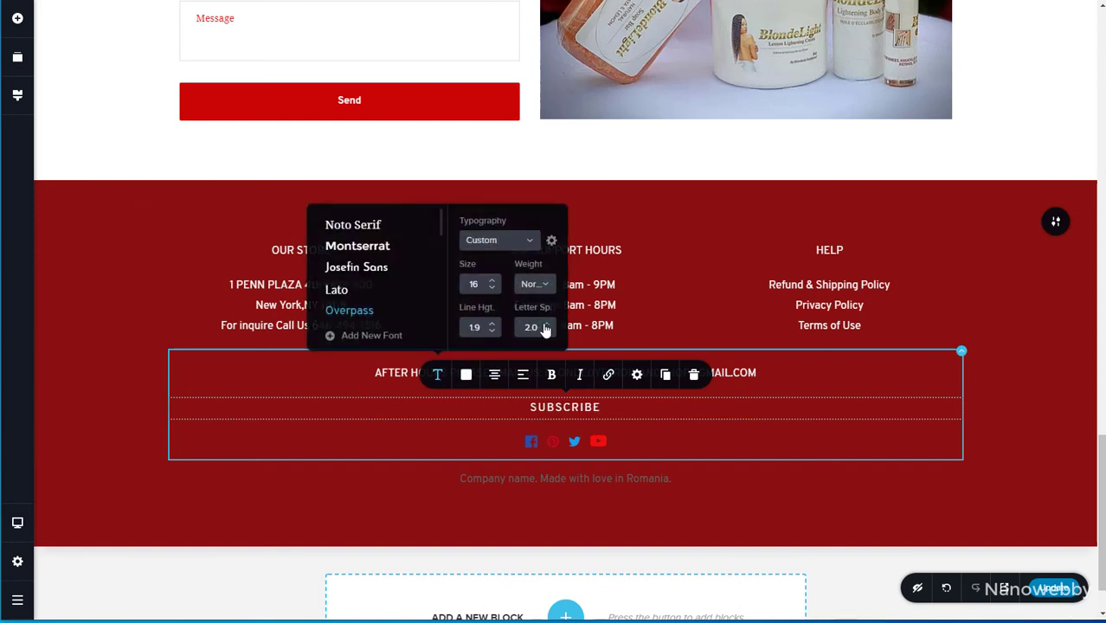
left_click(491, 280)
left_click(492, 280)
left_click(1087, 463)
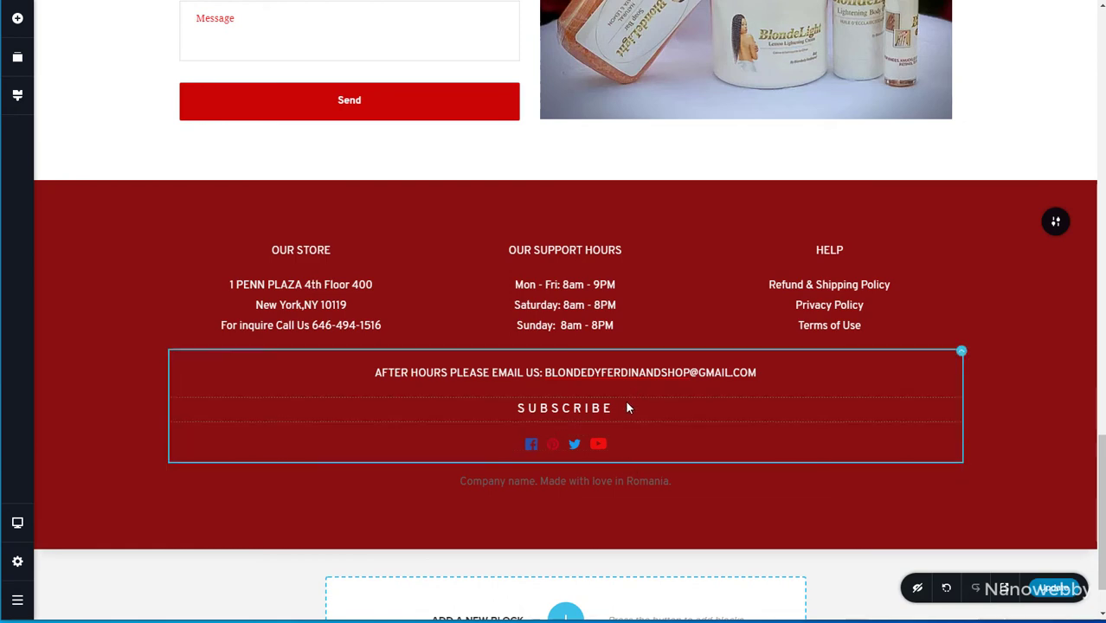
Insert a two-column grid between the "SUBSCRIBE" heading and the social icons.
left_click(17, 18)
scroll(117, 381, "down", 1)
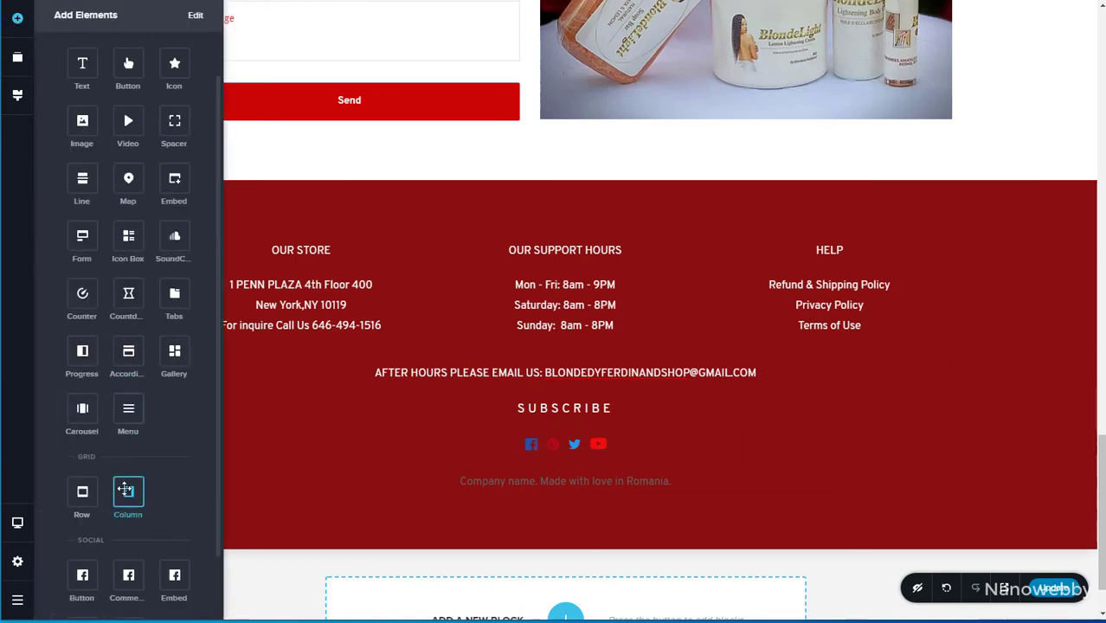
left_click_drag(127, 491, 580, 455)
scroll(655, 457, "down", 2)
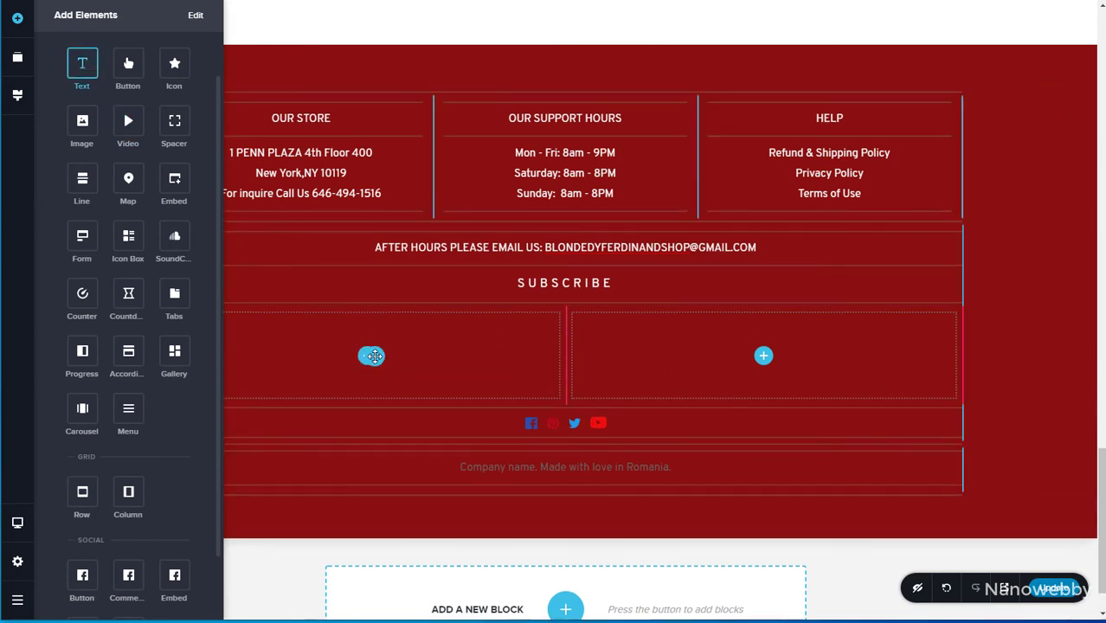
Add a text element reading "Email Address" to the first column of the new grid and colour it white.
left_click_drag(374, 356, 145, 314)
left_click(705, 360)
key("BackSpace")
type("Email Address")
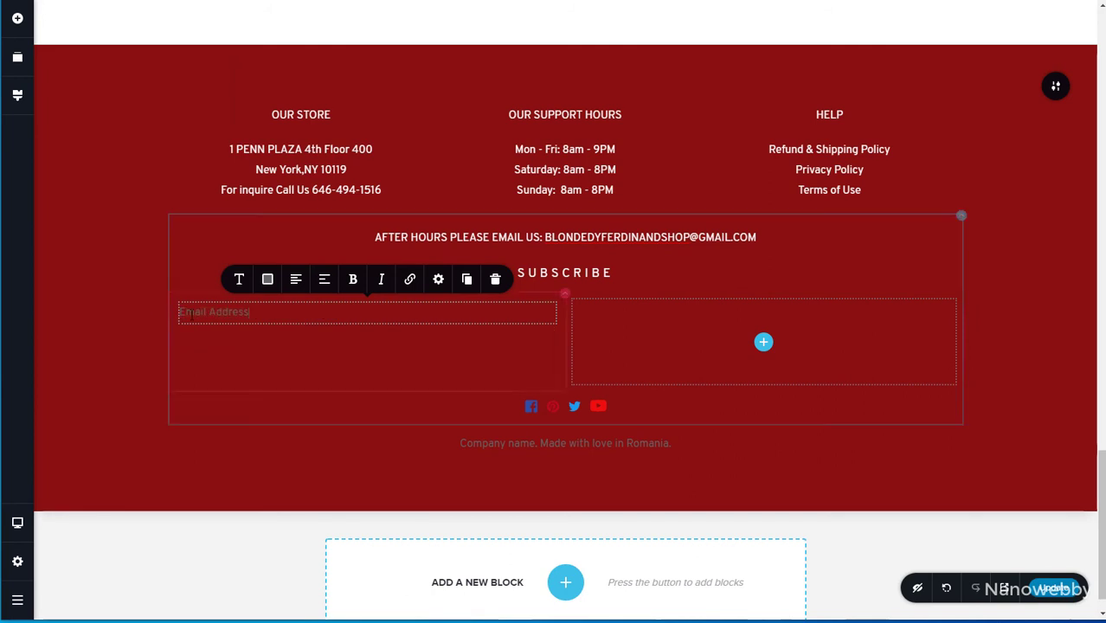
left_click(268, 278)
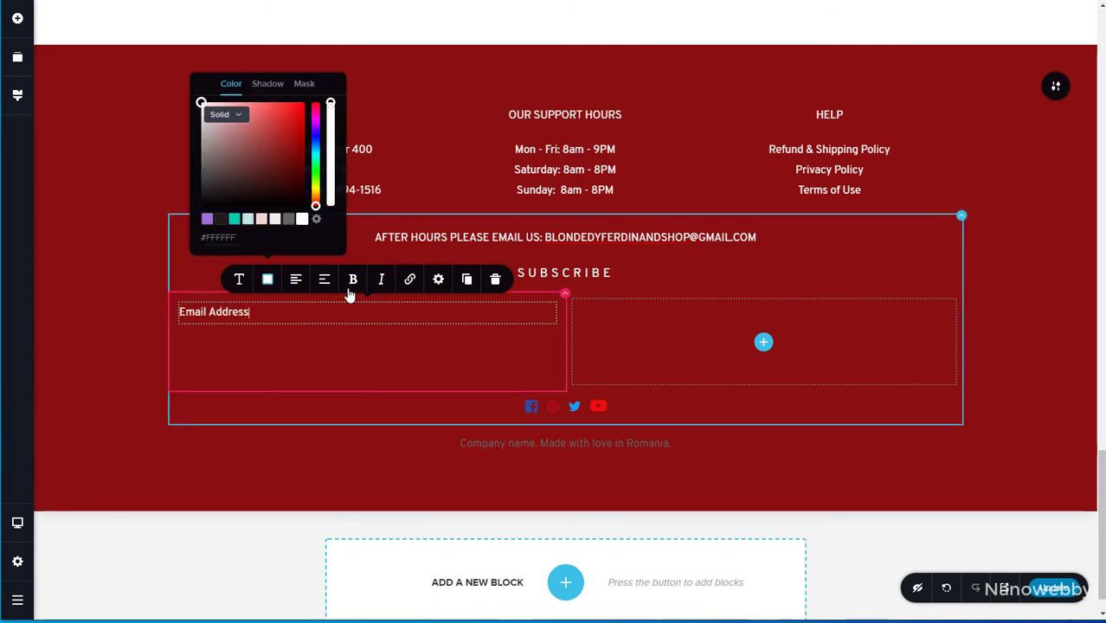
left_click(408, 344)
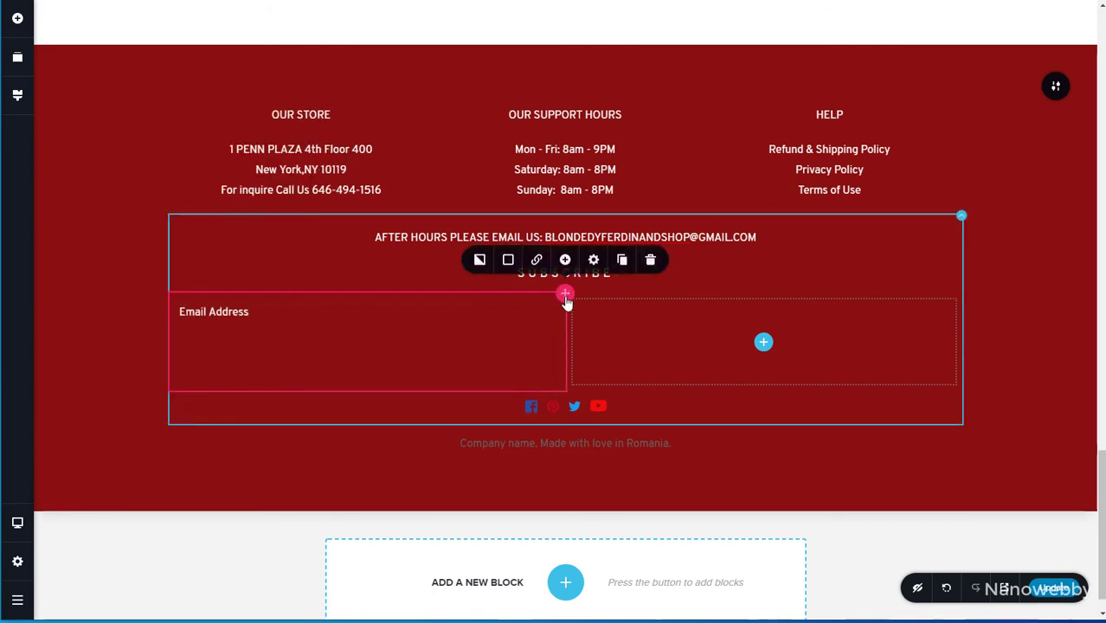
Duplicate the "Email Address" column and the empty column beside it to make a four-column grid.
left_click(621, 262)
left_click_drag(696, 336, 615, 338)
mouse_move(961, 293)
left_click(1018, 261)
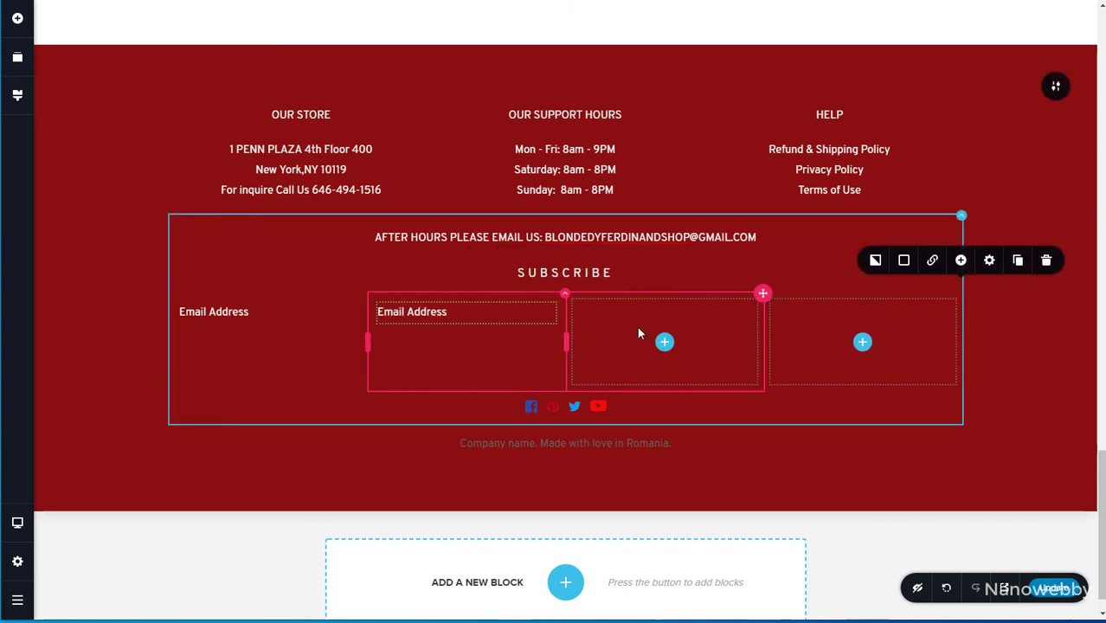
Empty the grid's first column by moving its "Email Address" text to the third column and deleting it there.
left_click(264, 322)
left_click_drag(339, 293, 600, 313)
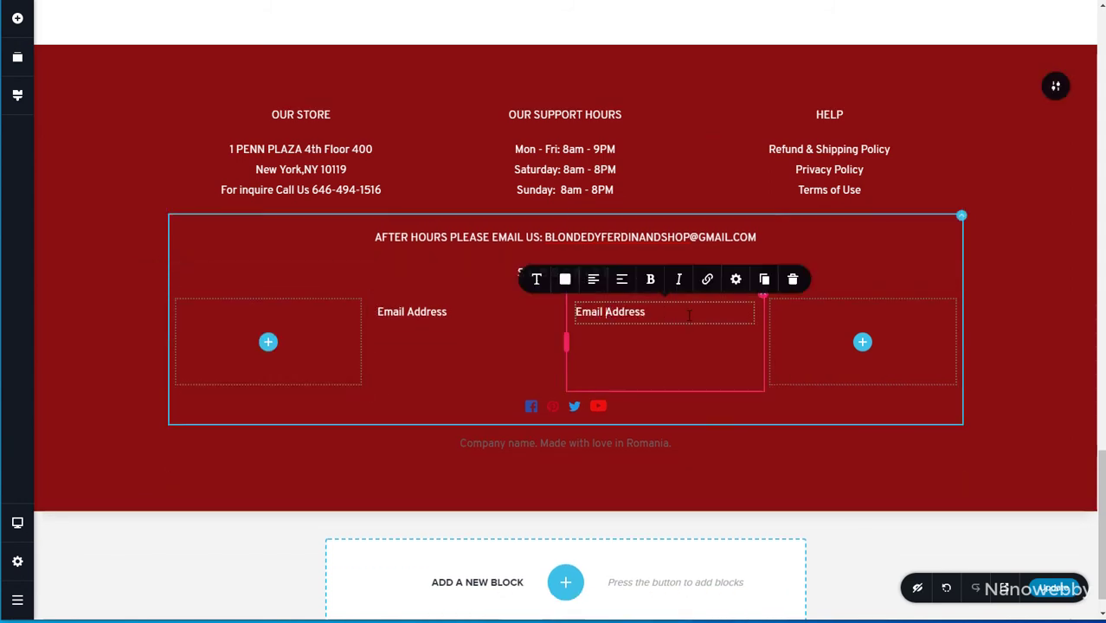
left_click(793, 279)
Add a button to the third column and change its label to "Subscribe Now".
left_click(663, 341)
left_click_drag(139, 130, 670, 323)
left_click(670, 323)
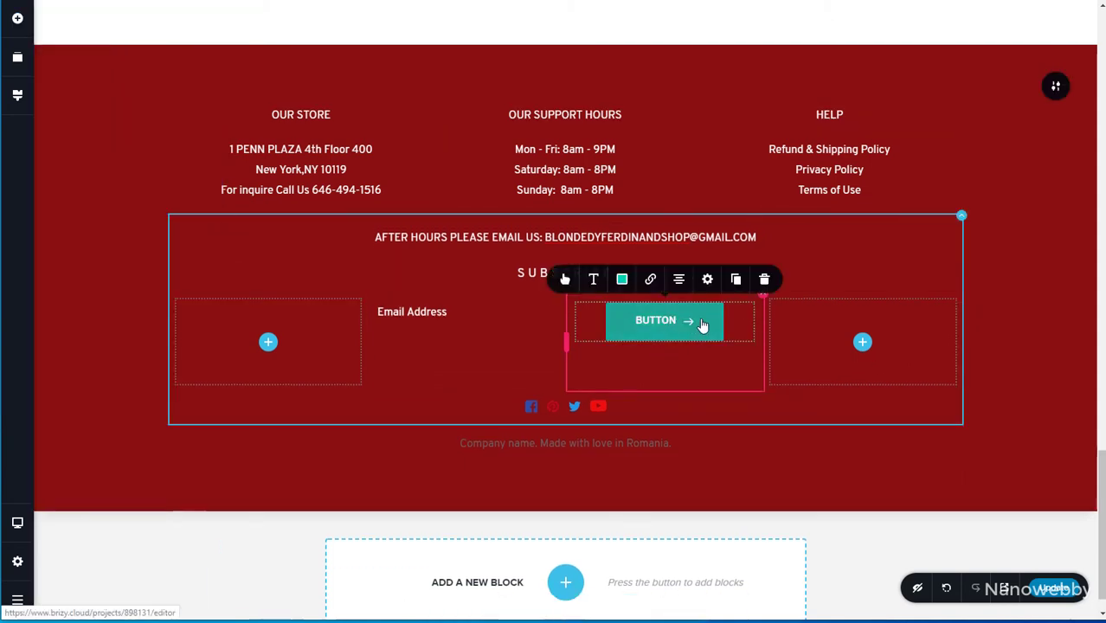
left_click(703, 326)
left_click(678, 322)
key("BackSpace")
key("BackSpace")
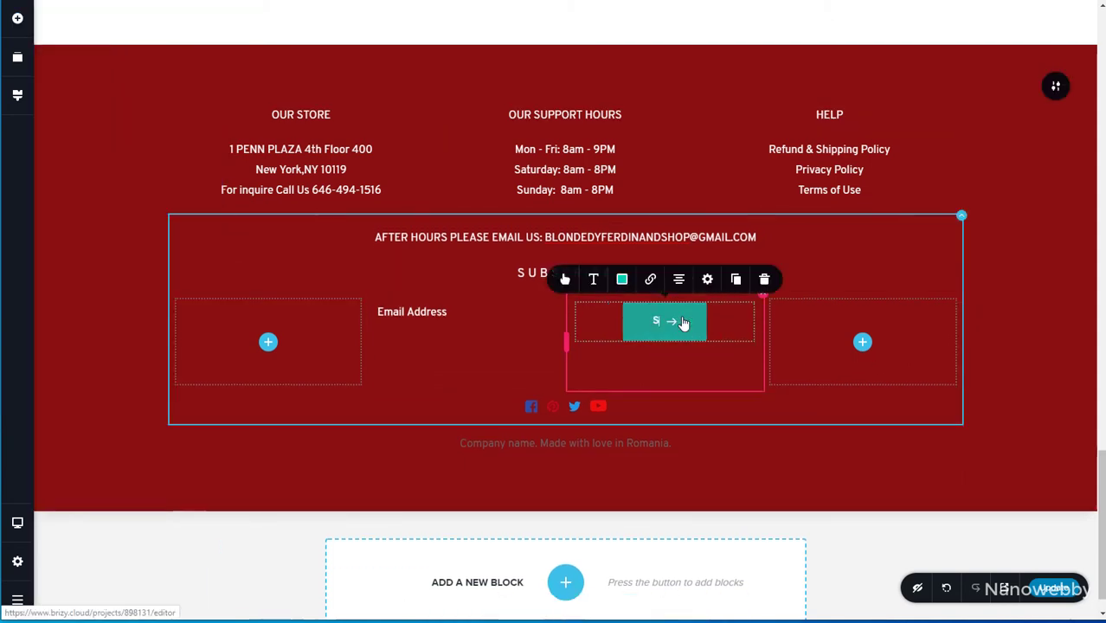
type("Subscribe Now")
Remove the arrow icon from the "Subscribe Now" button.
left_click(565, 279)
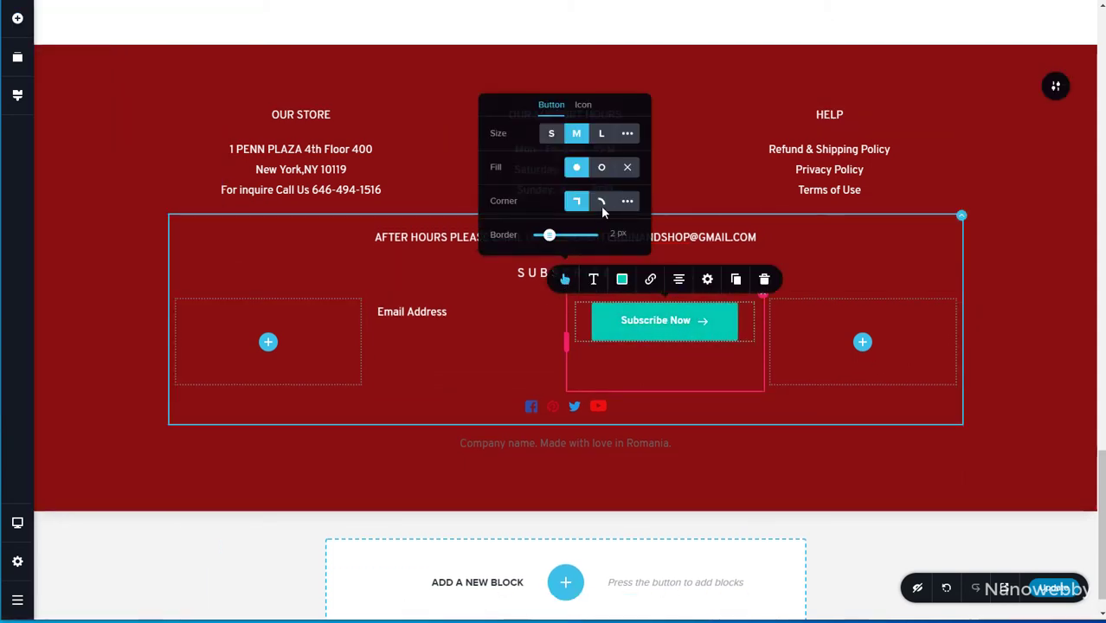
left_click(584, 94)
left_click(634, 111)
Set the "Subscribe Now" button's background opacity to 0% and its border colour to white.
left_click(622, 279)
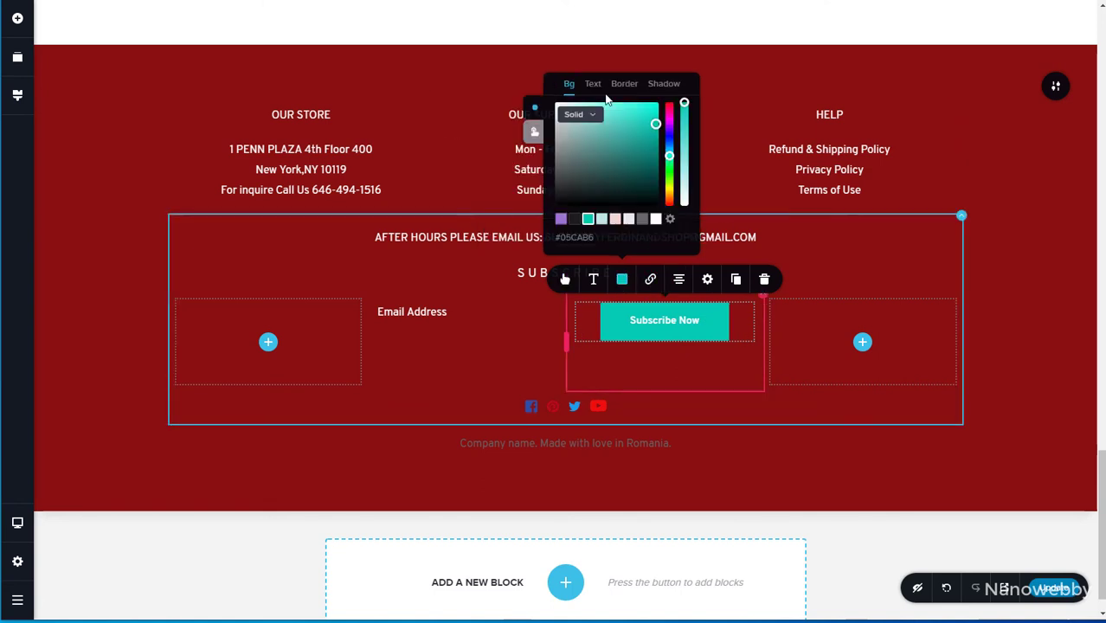
left_click_drag(684, 105, 687, 220)
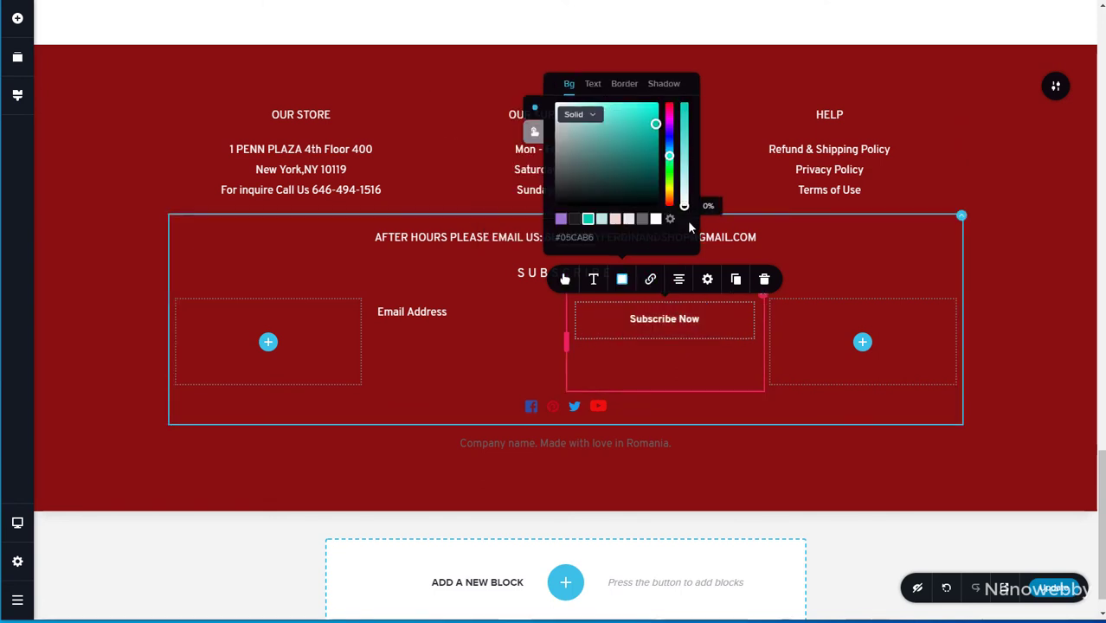
left_click(620, 90)
left_click(655, 219)
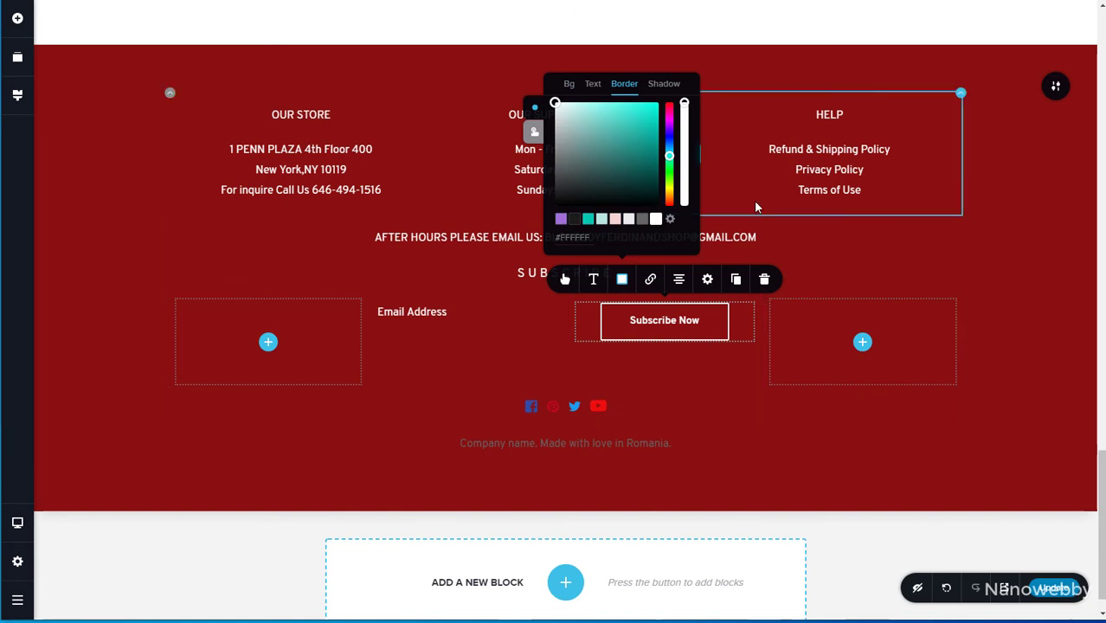
Add a row element to the grid column that holds the "Email Address" text.
left_click(487, 313)
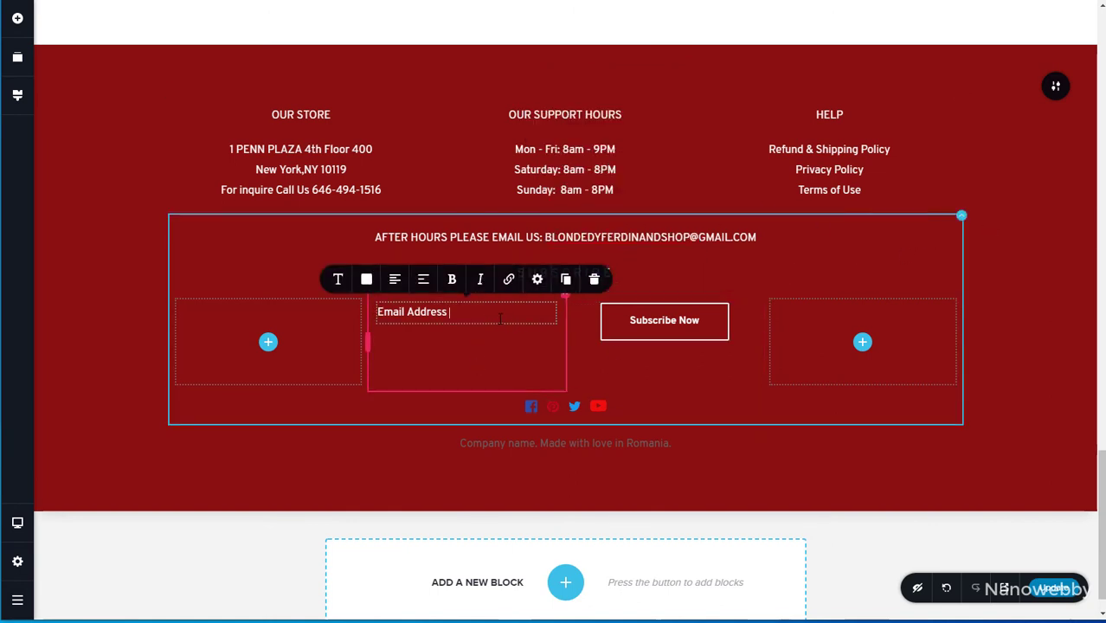
left_click(366, 279)
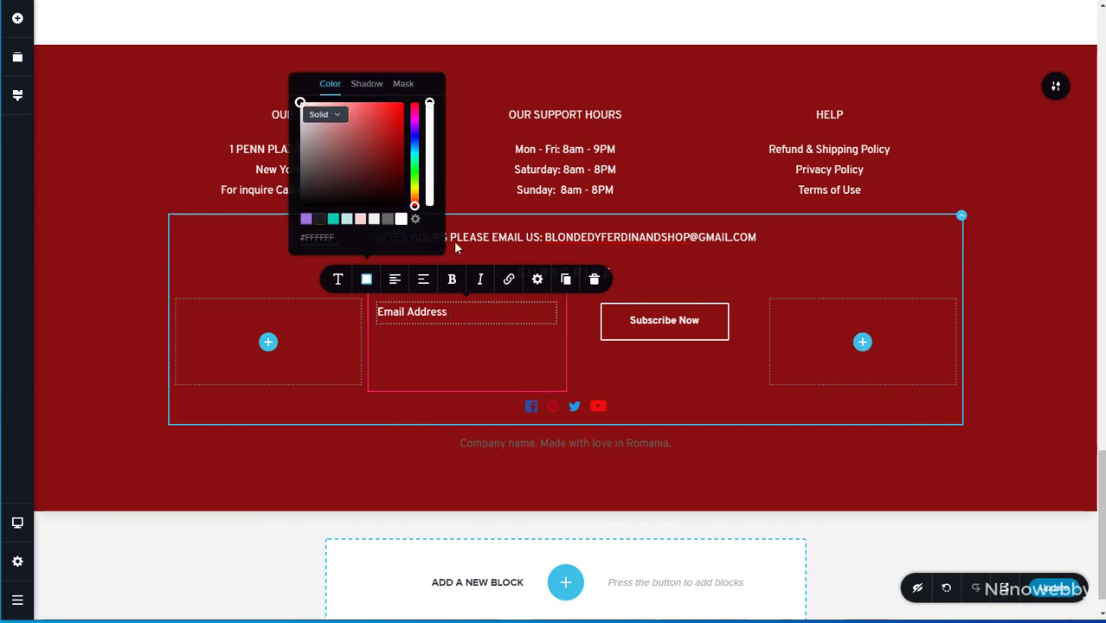
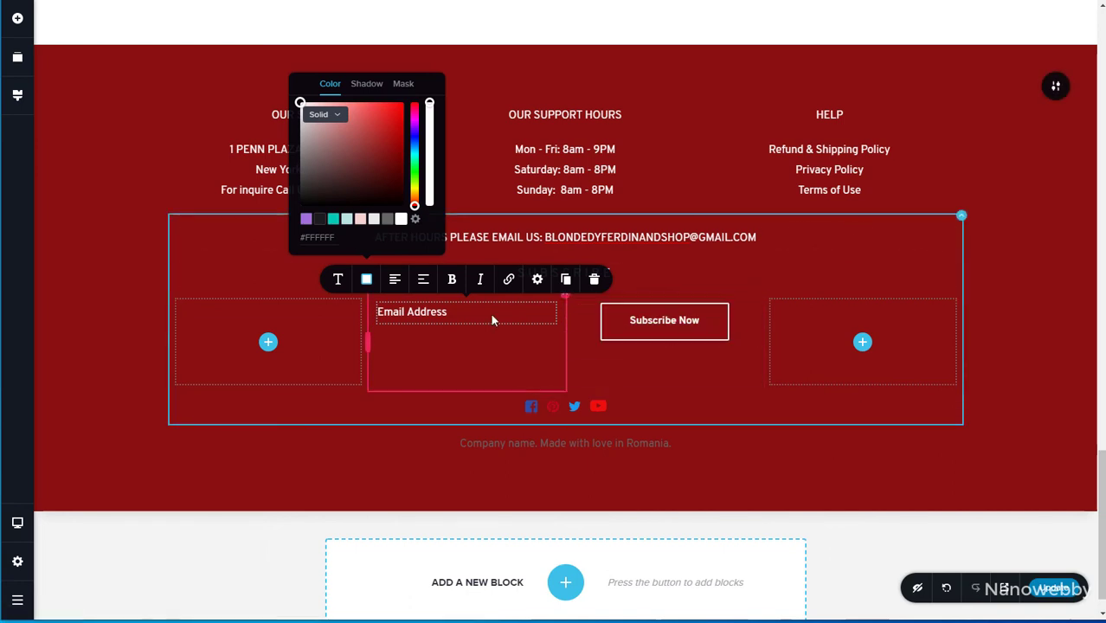
left_click(22, 26)
left_click_drag(76, 552, 454, 321)
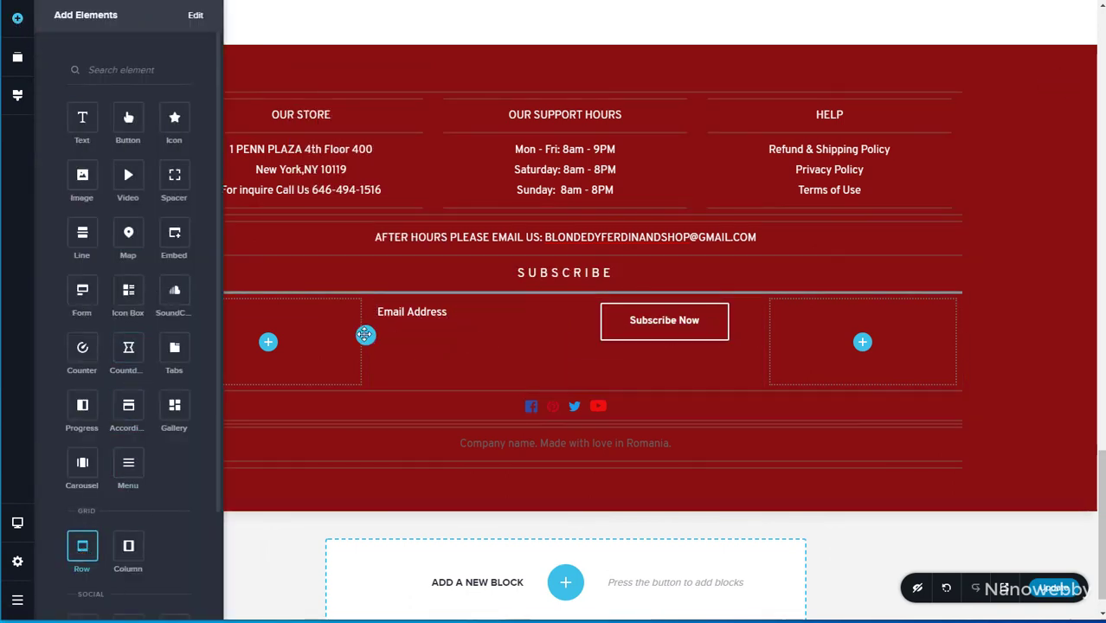
left_click_drag(366, 335, 674, 374)
Set the left margin of the "Subscribe Now" column to -16 px so the button sits closer to the email field.
left_click(650, 377)
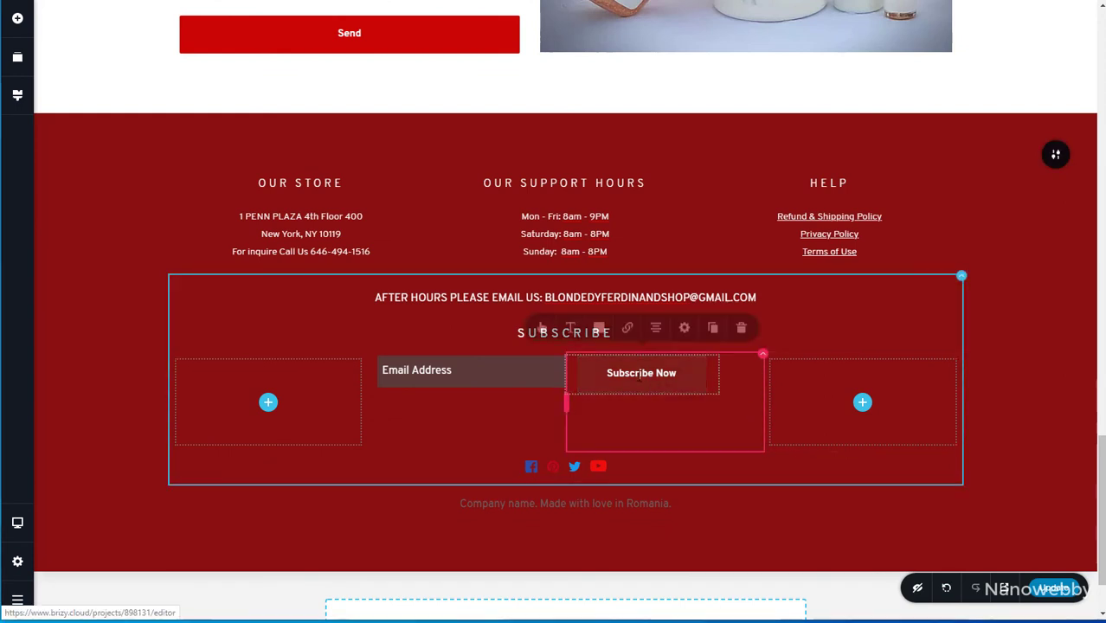
left_click(687, 336)
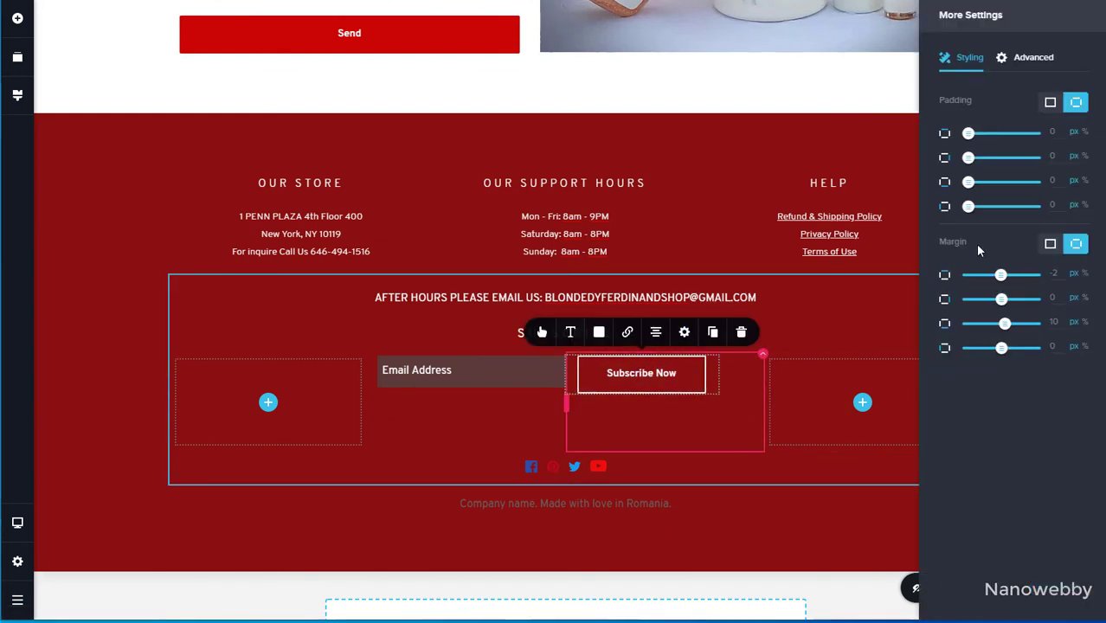
left_click(763, 353)
left_click(792, 324)
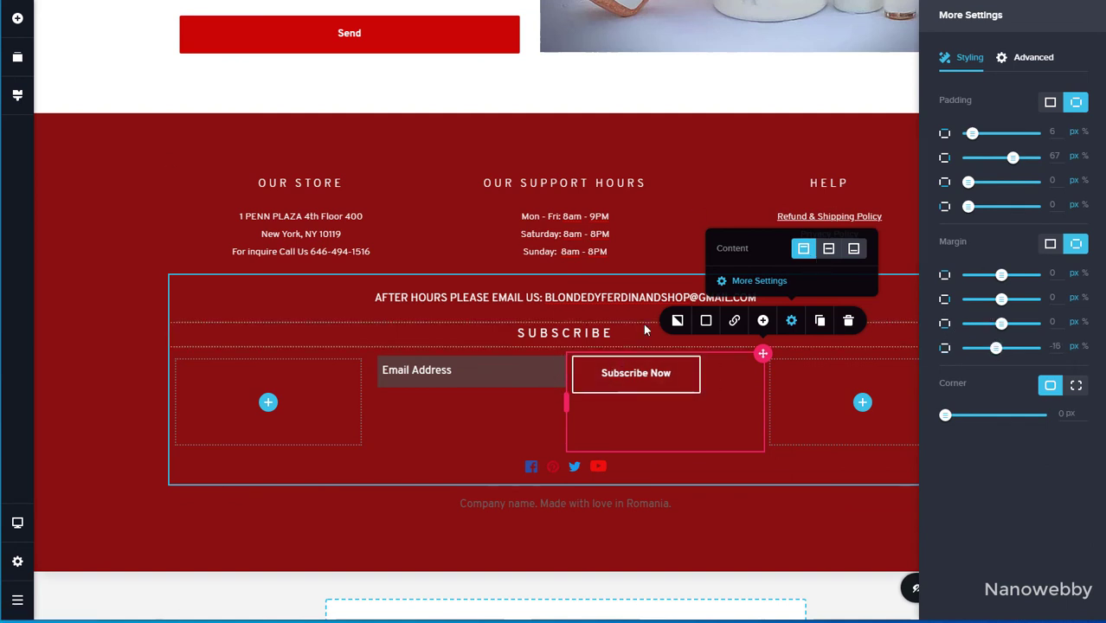
Reduce the line height of the "Subscribe Now" button text so the button matches the email field's height.
left_click(637, 373)
left_click(536, 332)
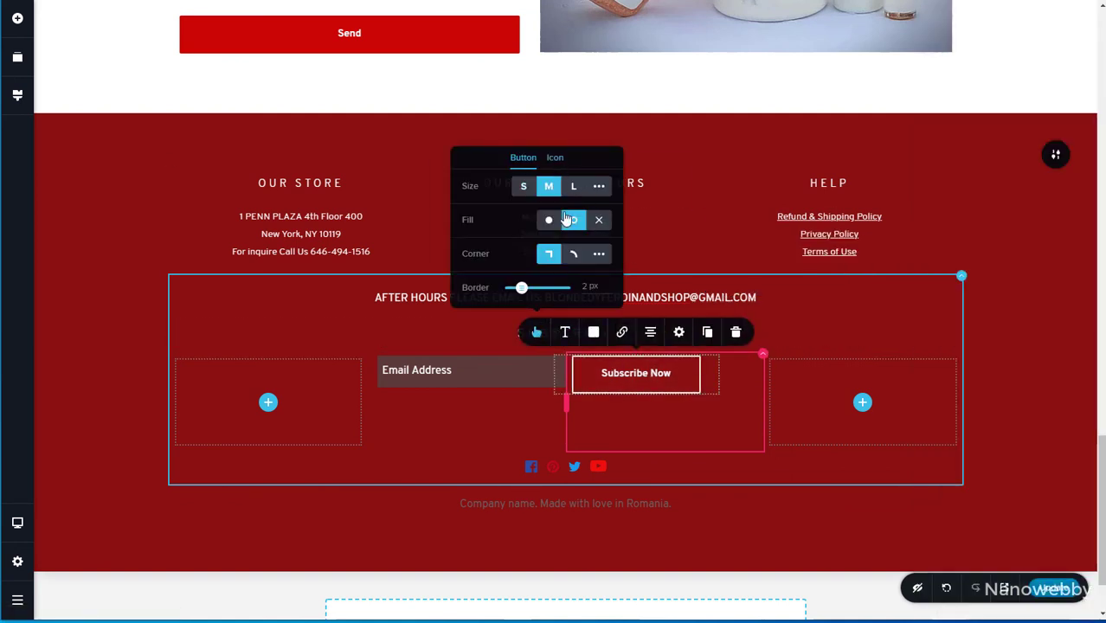
left_click(561, 337)
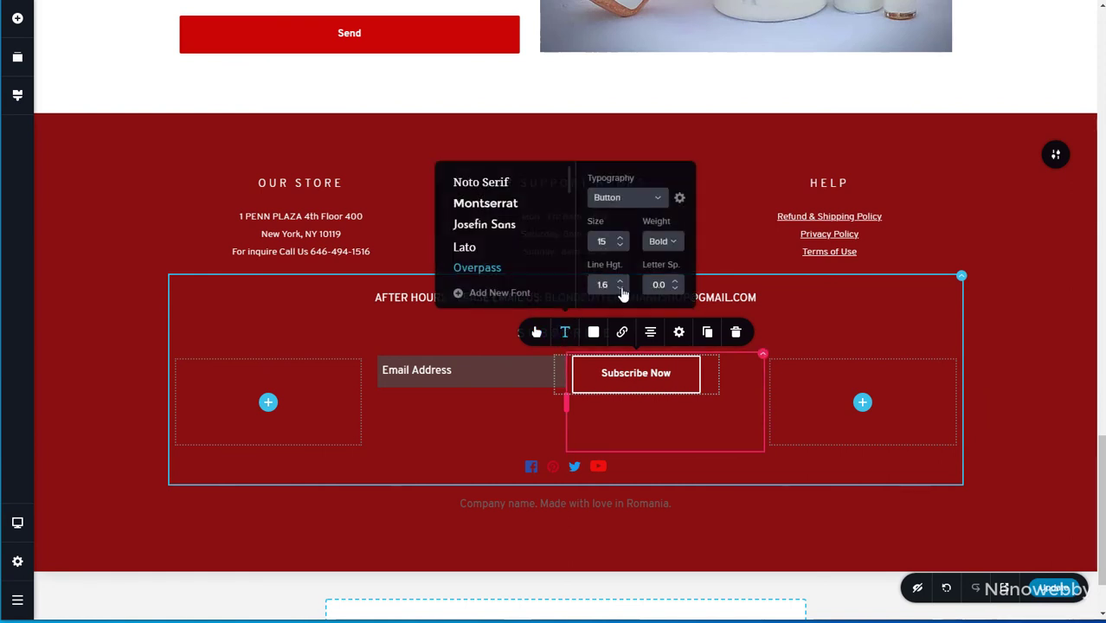
left_click(858, 381)
left_click(636, 371)
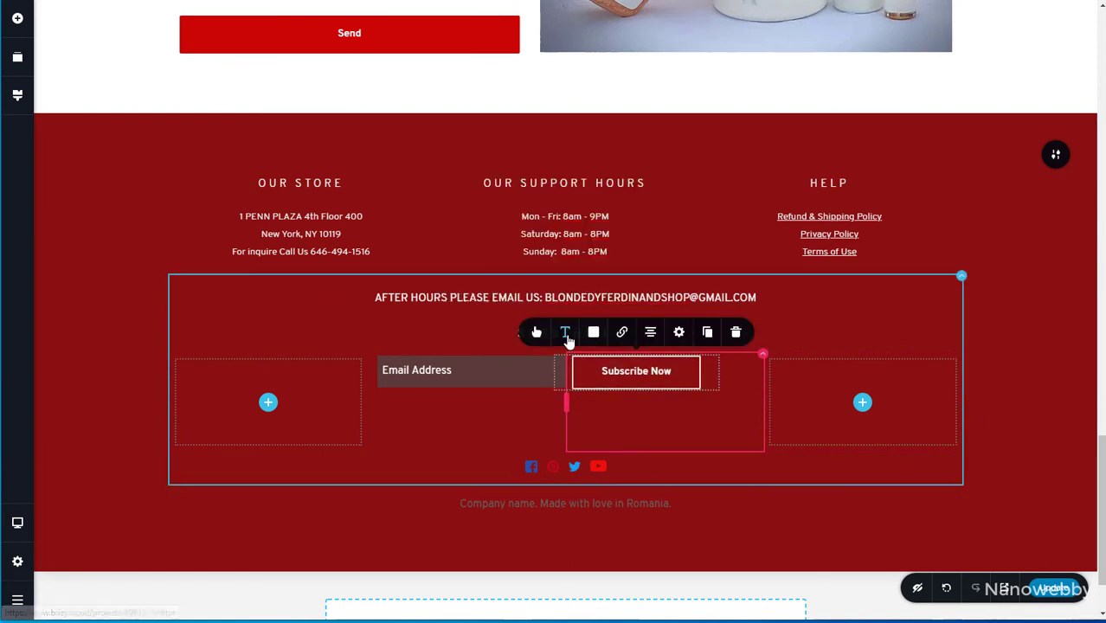
left_click(567, 335)
left_click(621, 289)
left_click(1026, 381)
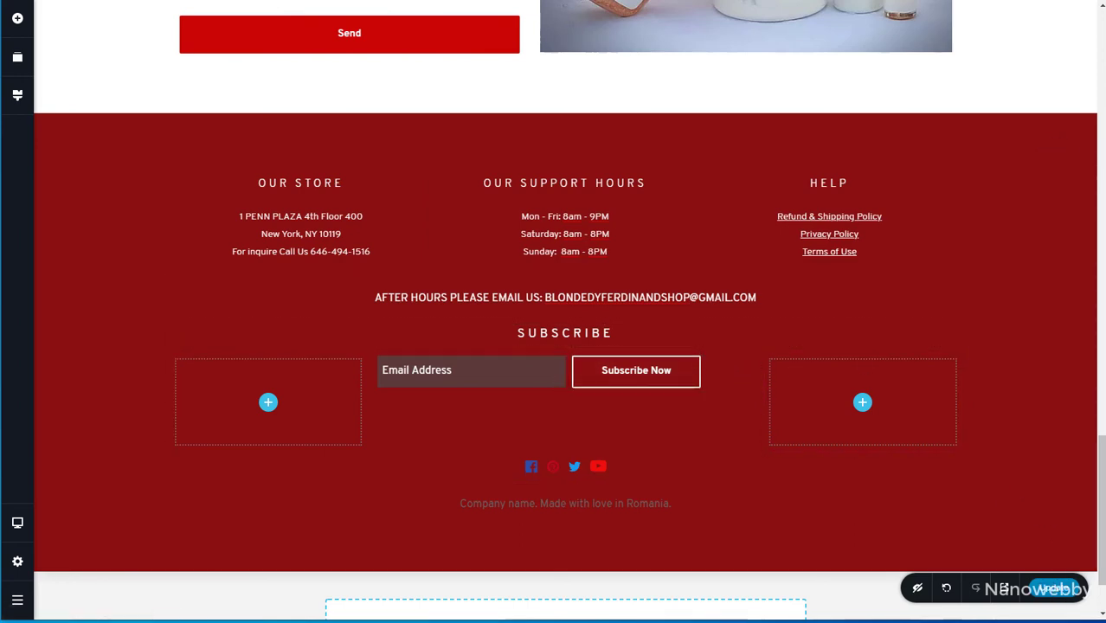
Add an image element to the empty column beside the "Subscribe Now" button and load the "We Accept All Major Credit Cards" picture.
left_click(873, 380)
left_click(864, 400)
left_click_drag(83, 175, 862, 465)
scroll(837, 380, "down", 1)
left_click(780, 272)
left_click(808, 139)
left_click(457, 76)
left_click(537, 287)
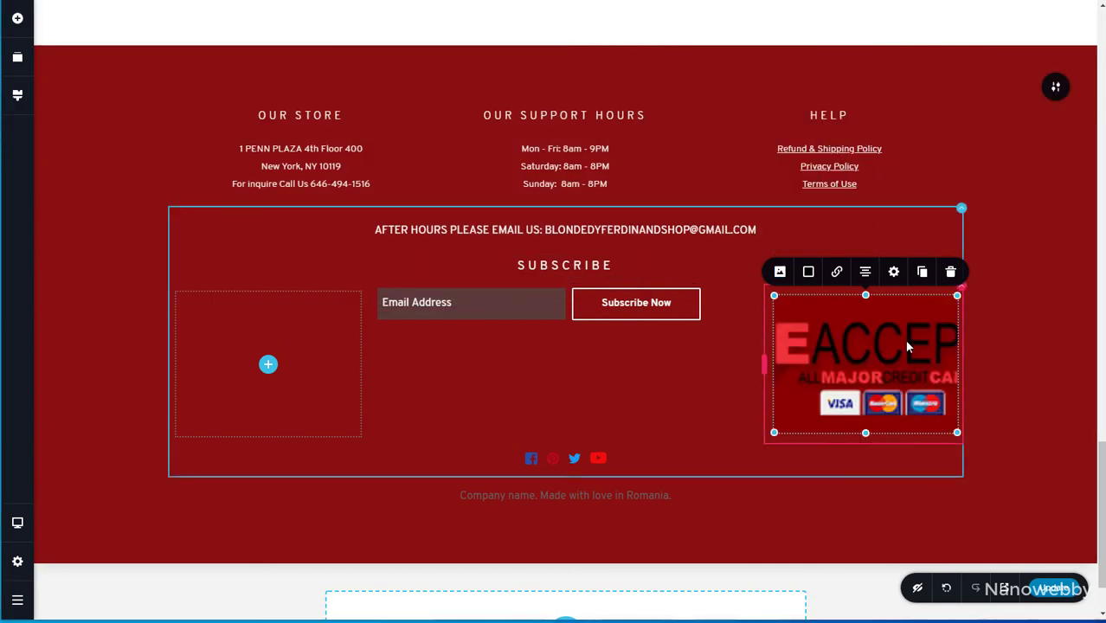
Reduce the credit card image's height so the full banner fits in its column.
left_click(893, 271)
left_click_drag(887, 166, 877, 167)
left_click(1006, 283)
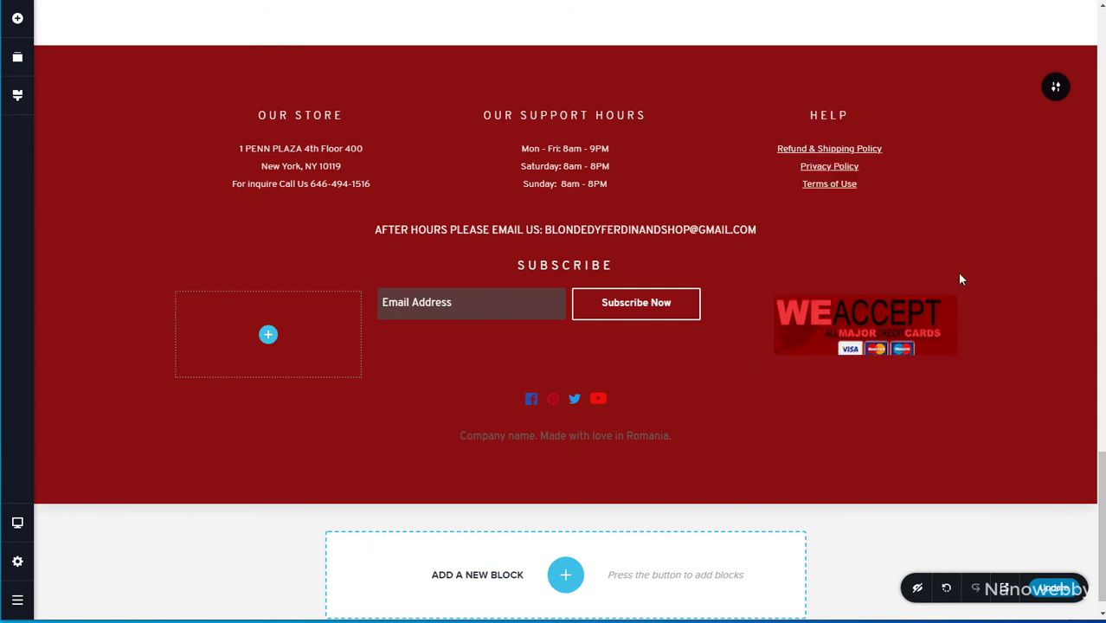
Set the credit card image's top margin to -37 px and its right margin to 20 px.
left_click(913, 310)
left_click(888, 275)
left_click(862, 232)
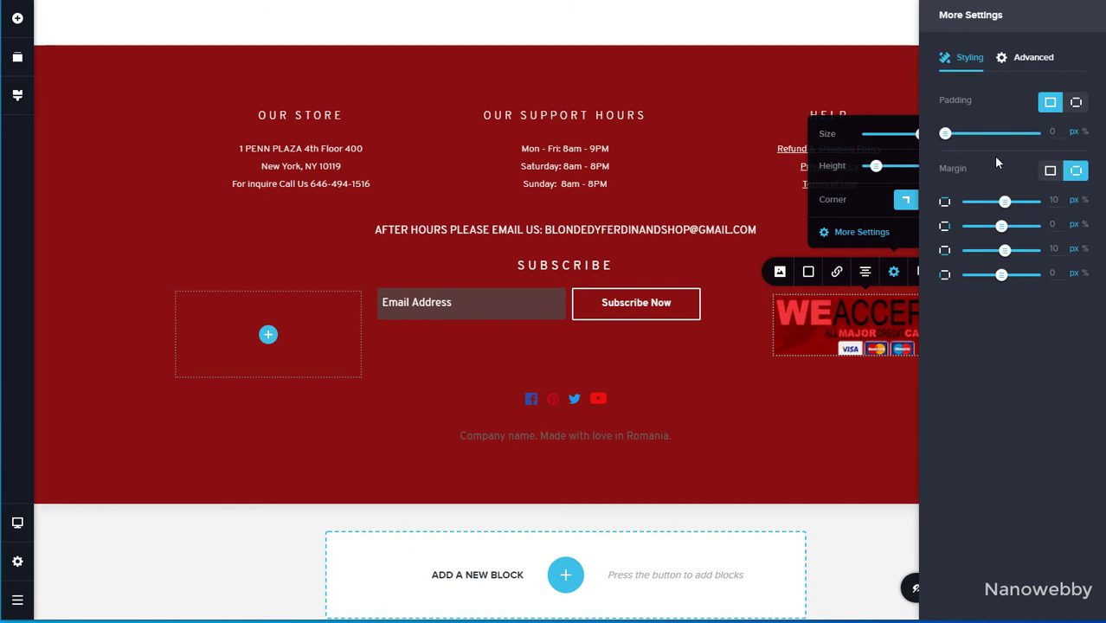
left_click_drag(1006, 201, 1012, 230)
left_click(783, 189)
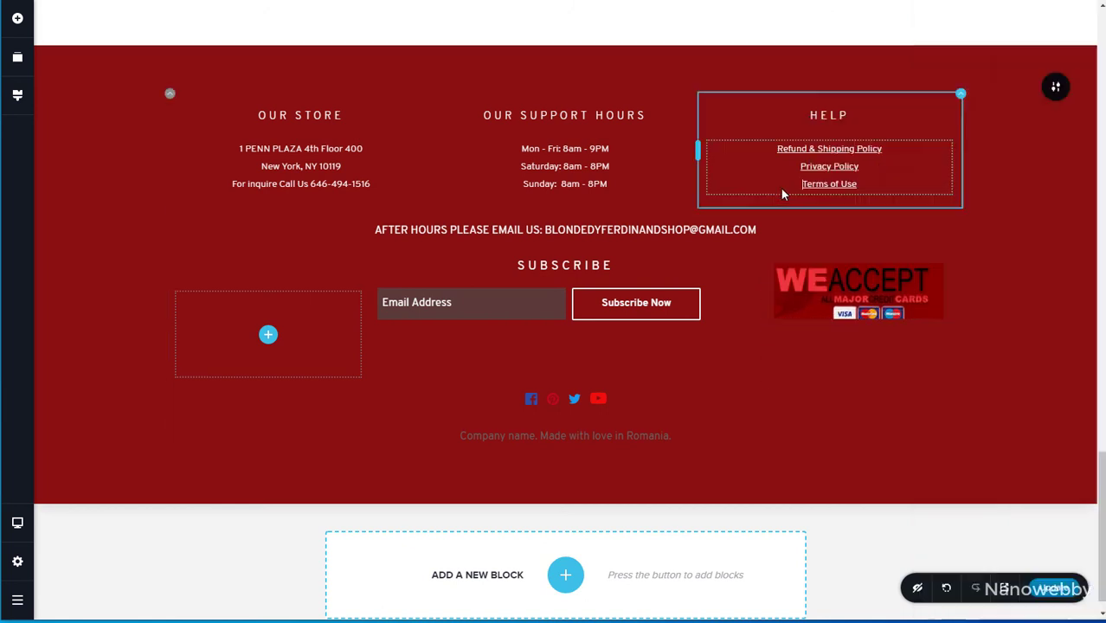
Give the credit card image a negative left margin to shift it closer to the subscribe section.
left_click(879, 275)
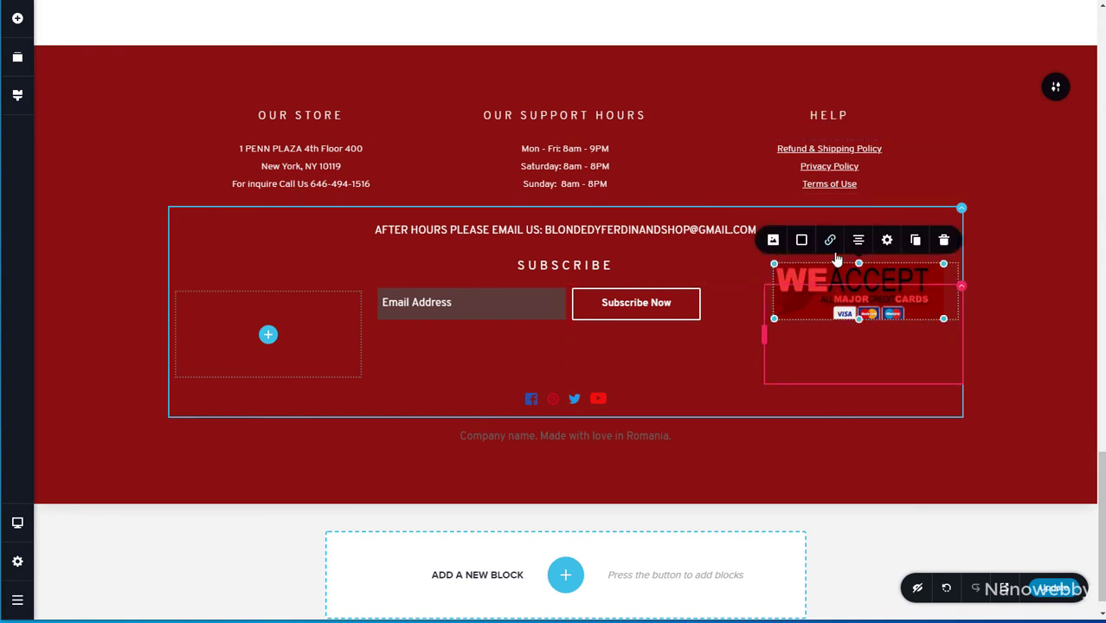
left_click(887, 245)
left_click(855, 199)
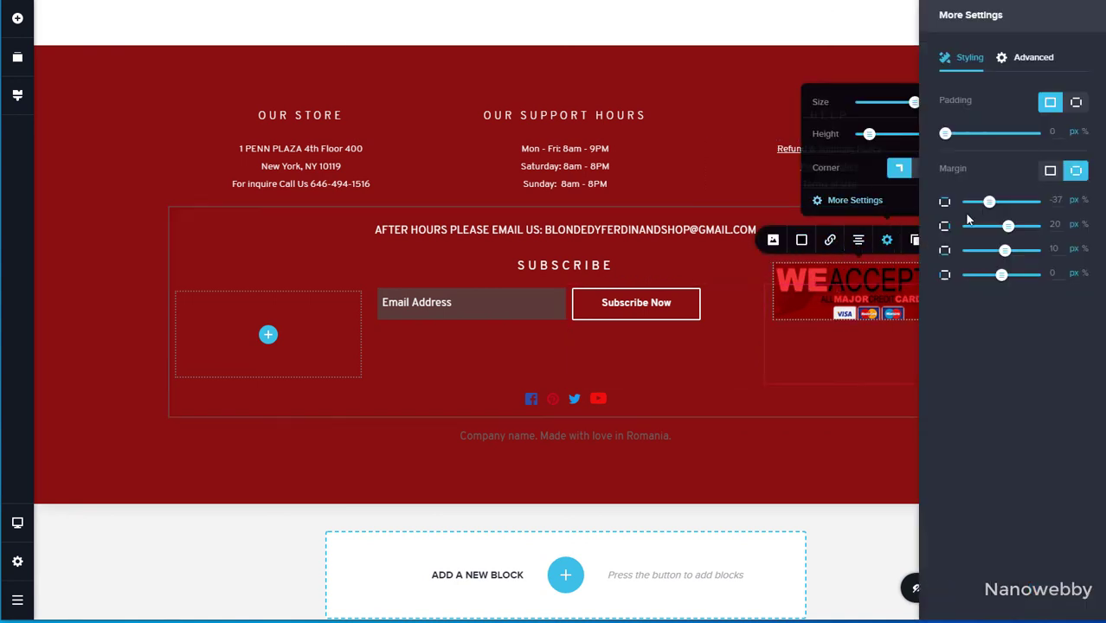
left_click_drag(1002, 347, 974, 346)
left_click(892, 283)
left_click_drag(943, 264, 915, 275)
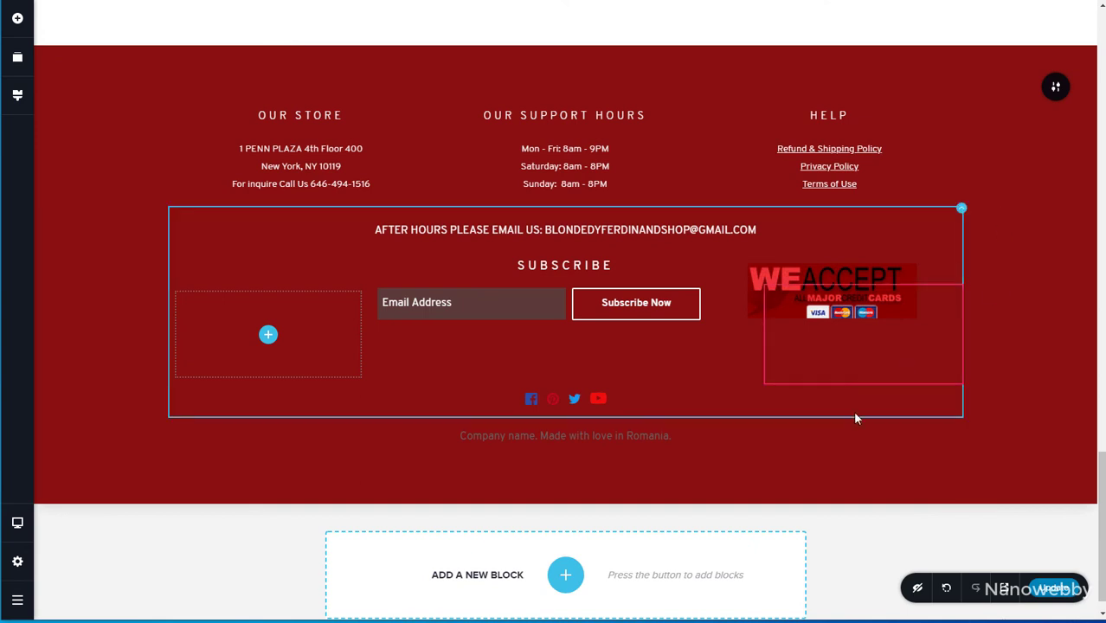
Duplicate the Facebook icon to make a row of five icons and set their spacing to 28 px.
scroll(983, 402, "down", 1)
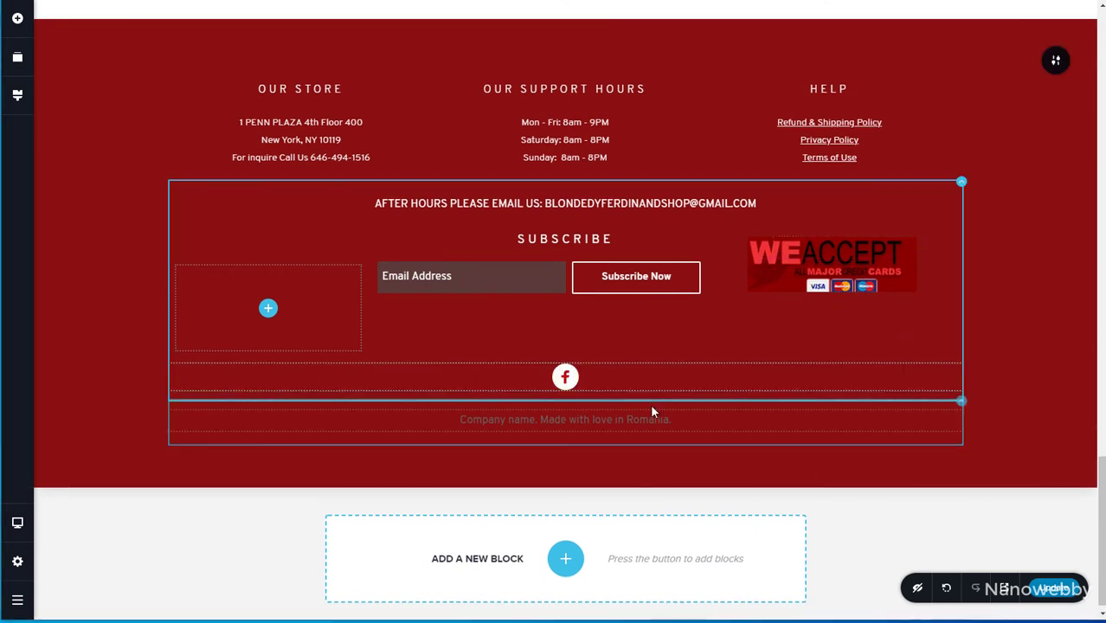
left_click(567, 379)
left_click(622, 341)
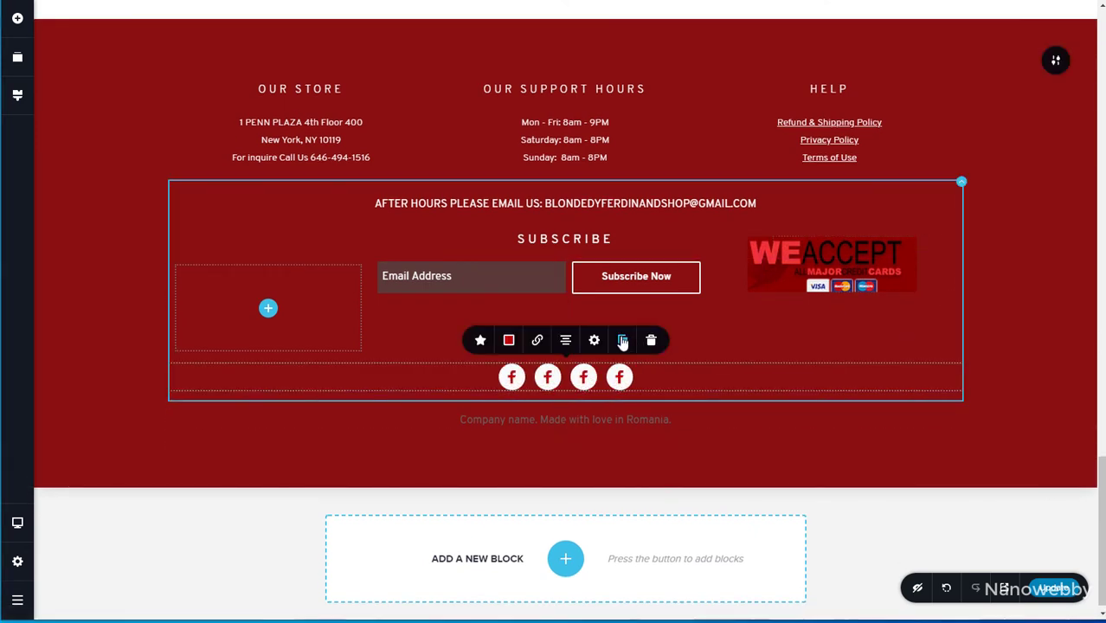
left_click(623, 341)
left_click(481, 342)
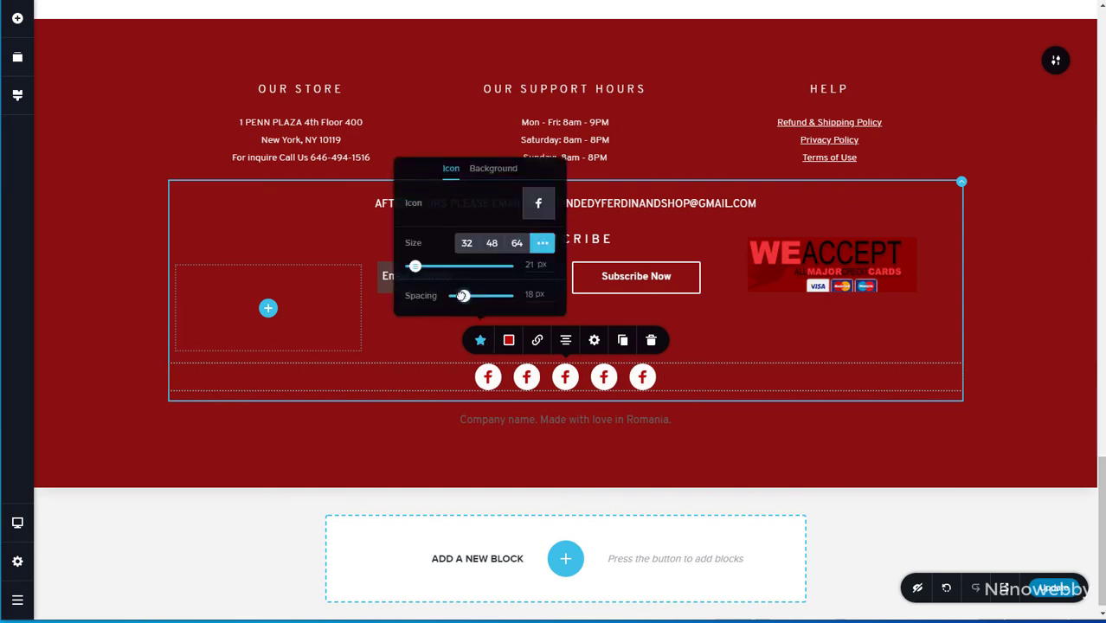
left_click_drag(463, 296, 469, 296)
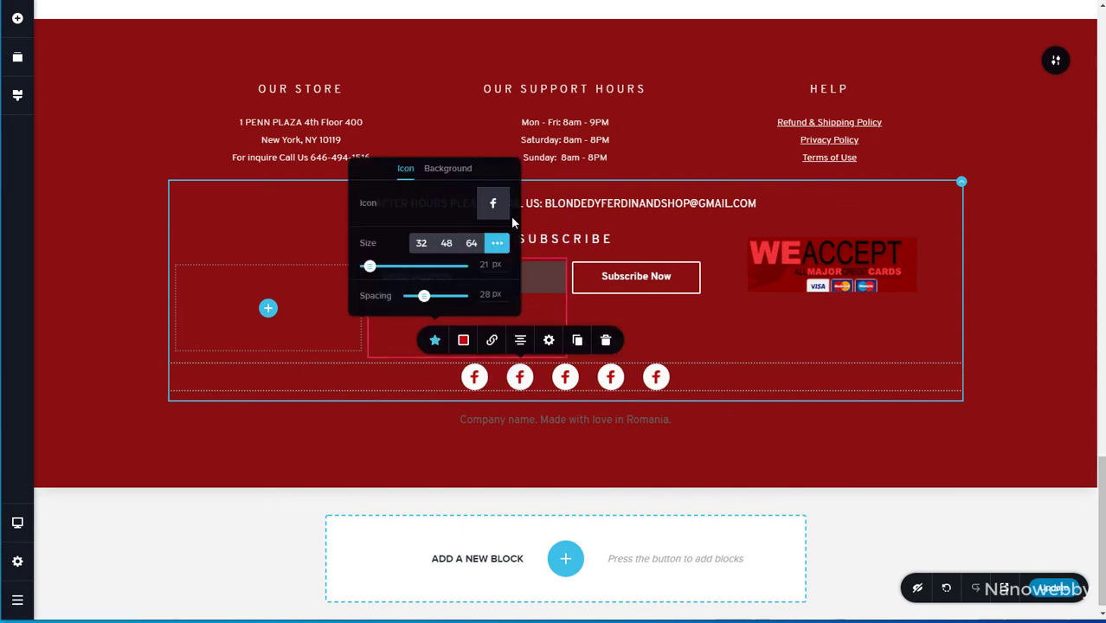
Change the second social icon to the Instagram glyph and the third to the Twitter glyph.
left_click(506, 212)
left_click(576, 149)
type("inst")
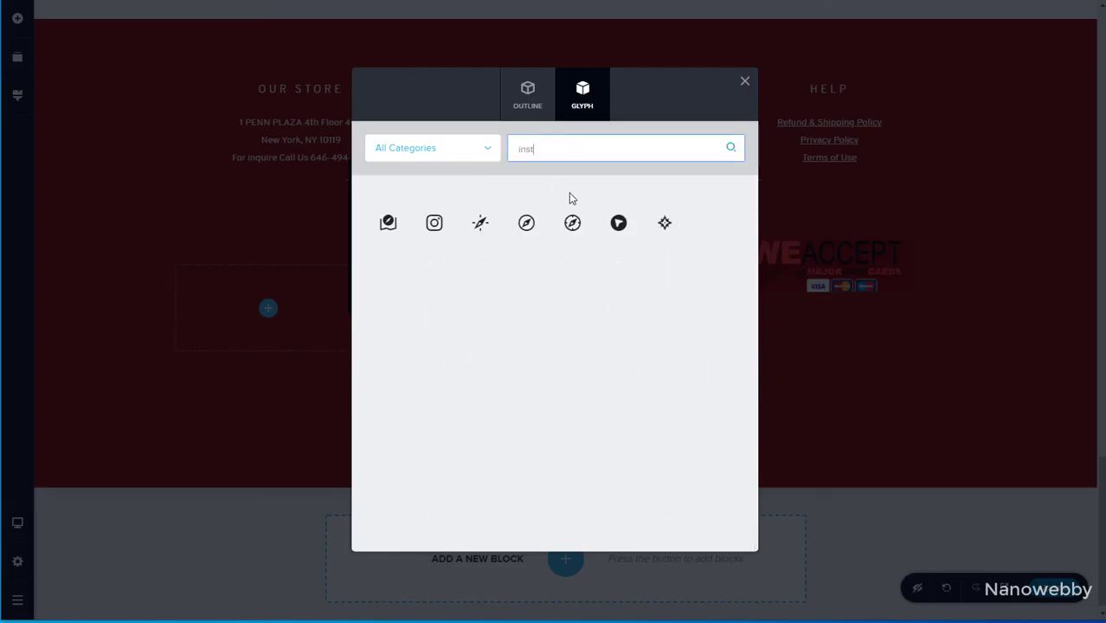
left_click(433, 222)
left_click(541, 205)
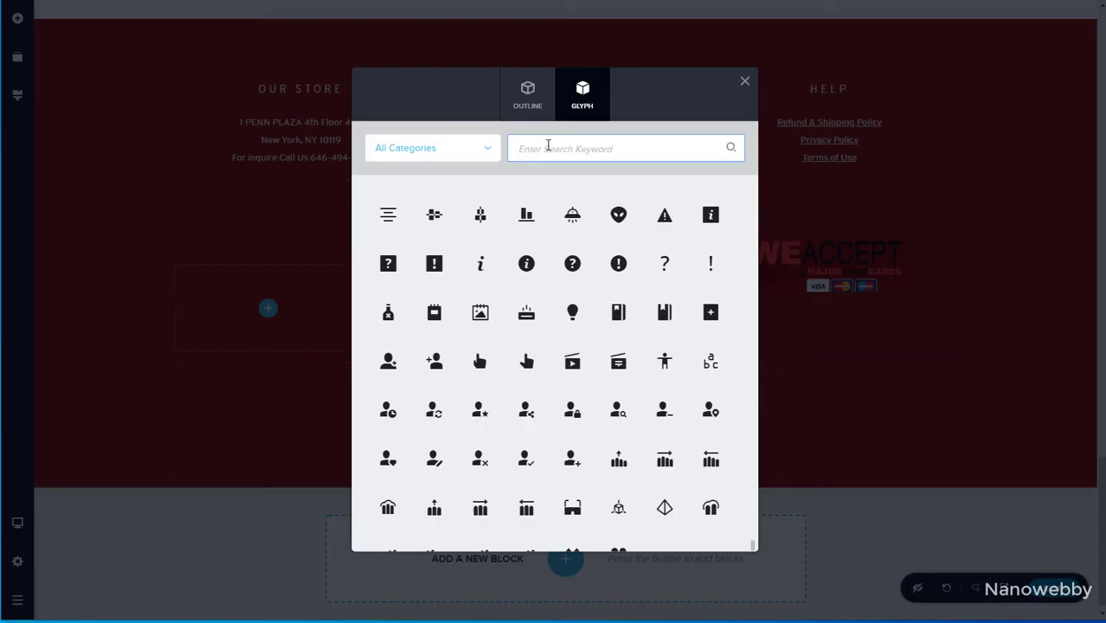
left_click(548, 144)
type("twi")
left_click(435, 222)
Replace the fourth social icon with the Google Plus glyph.
left_click(656, 376)
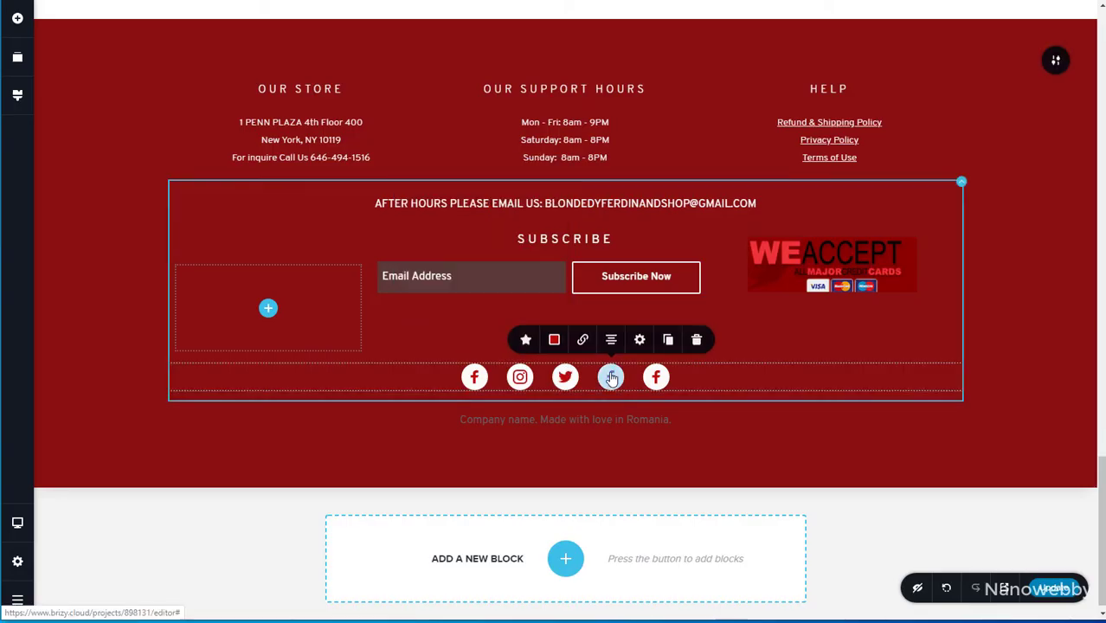
left_click(528, 339)
left_click(582, 203)
left_click(576, 149)
type("goo")
left_click(498, 222)
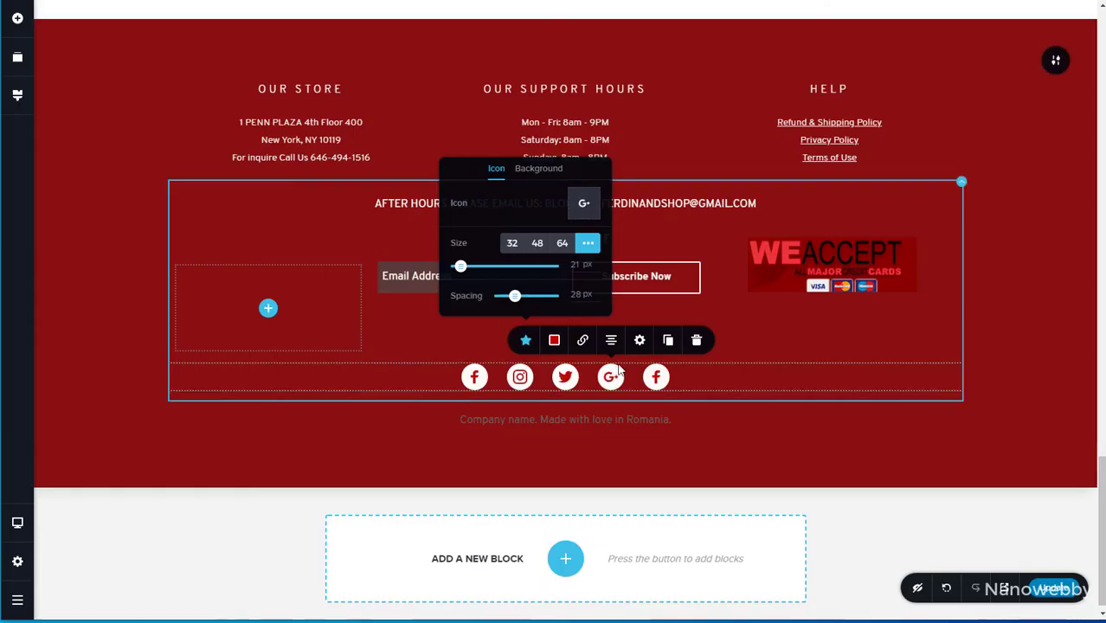
Replace the fifth social icon with the Pinterest glyph.
left_click(572, 339)
left_click(625, 201)
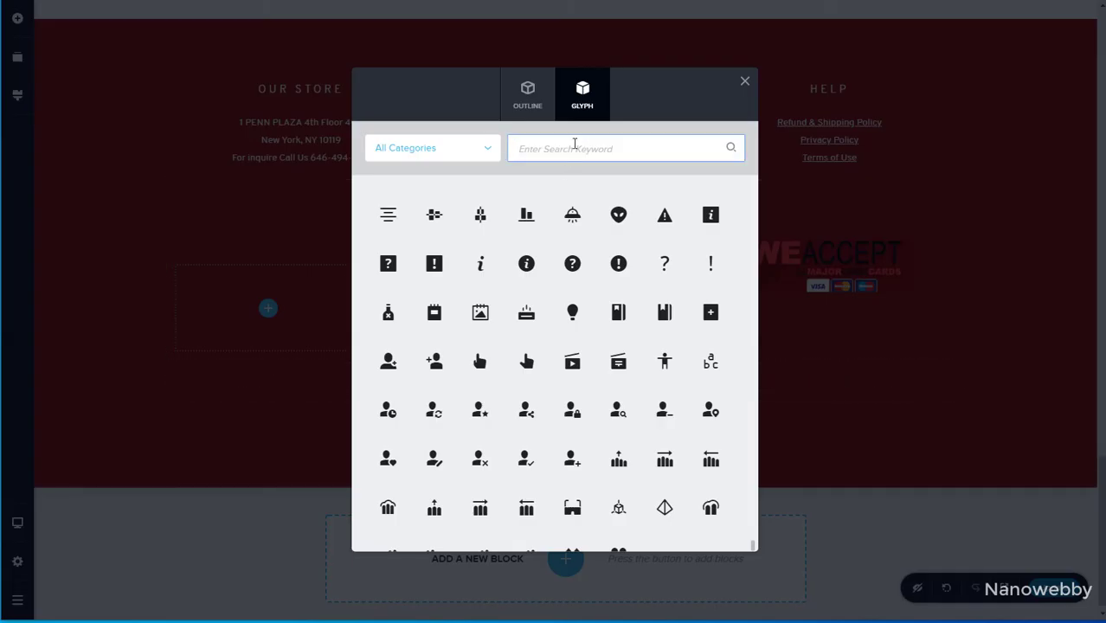
left_click(574, 148)
type("pint")
left_click(387, 223)
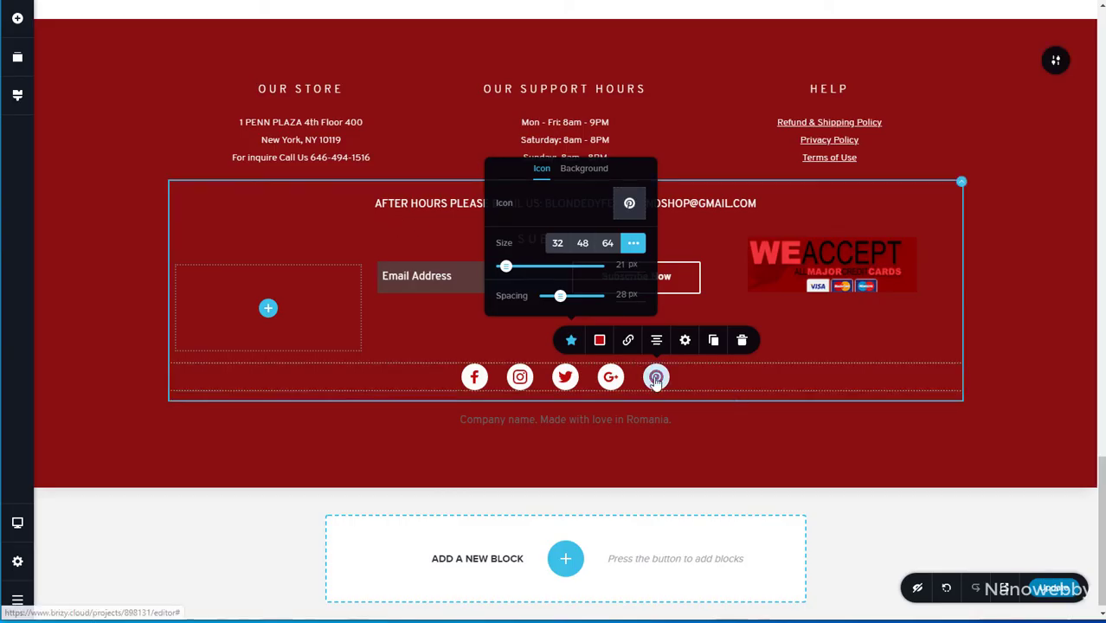
left_click(573, 340)
left_click(630, 203)
left_click(617, 145)
type("pint")
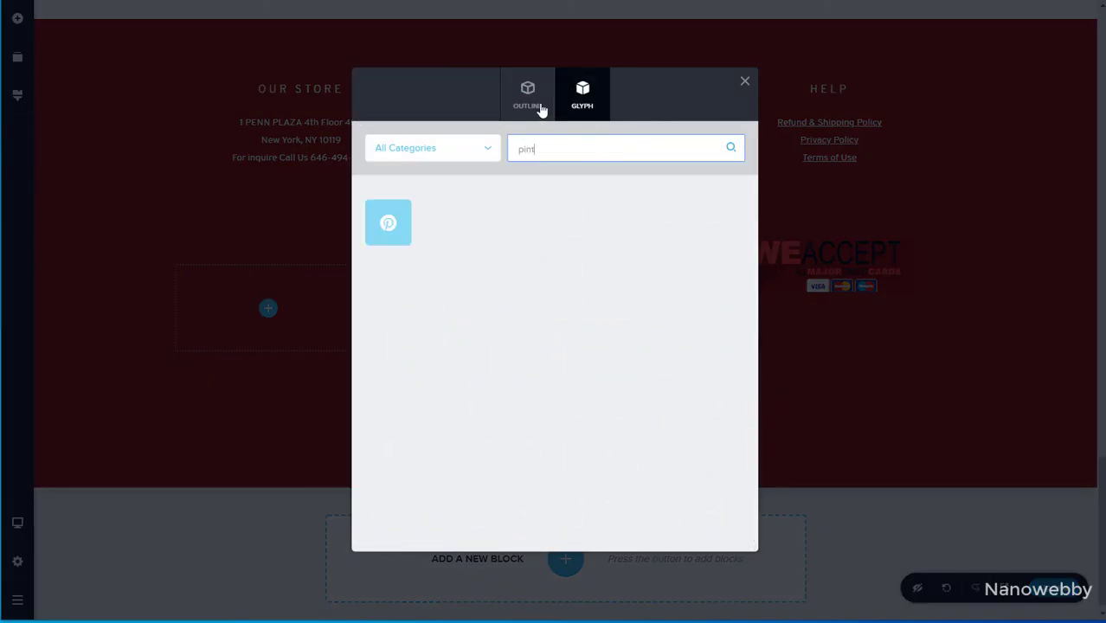
left_click(541, 108)
left_click(582, 97)
left_click(744, 81)
Delete the "Company name. Made with love in Romania." row from the footer.
left_click(621, 430)
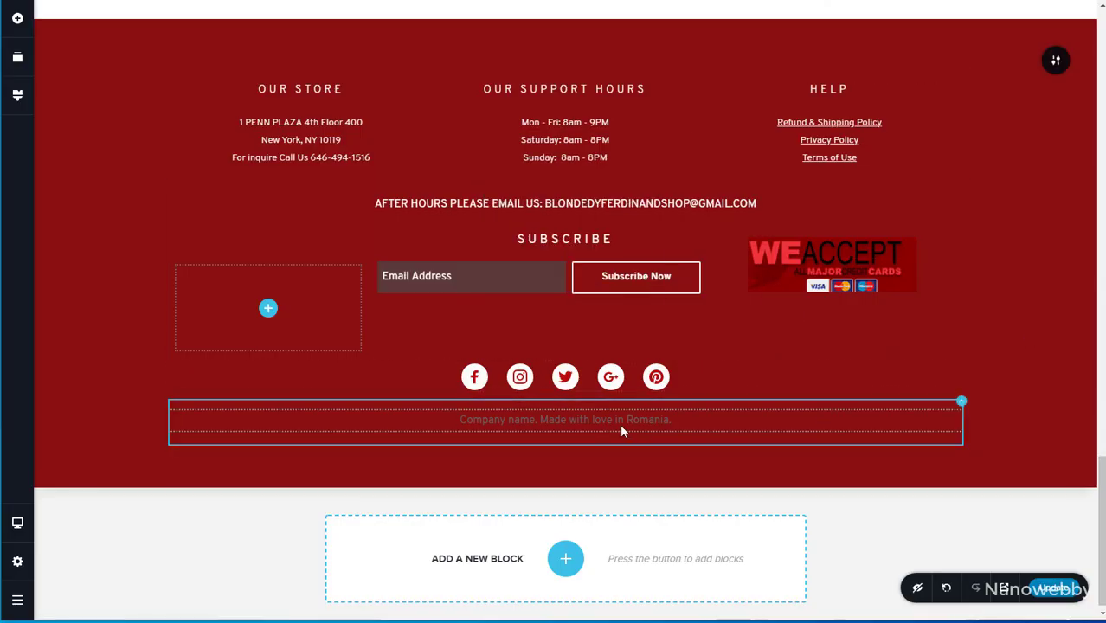
left_click(962, 403)
left_click(1045, 370)
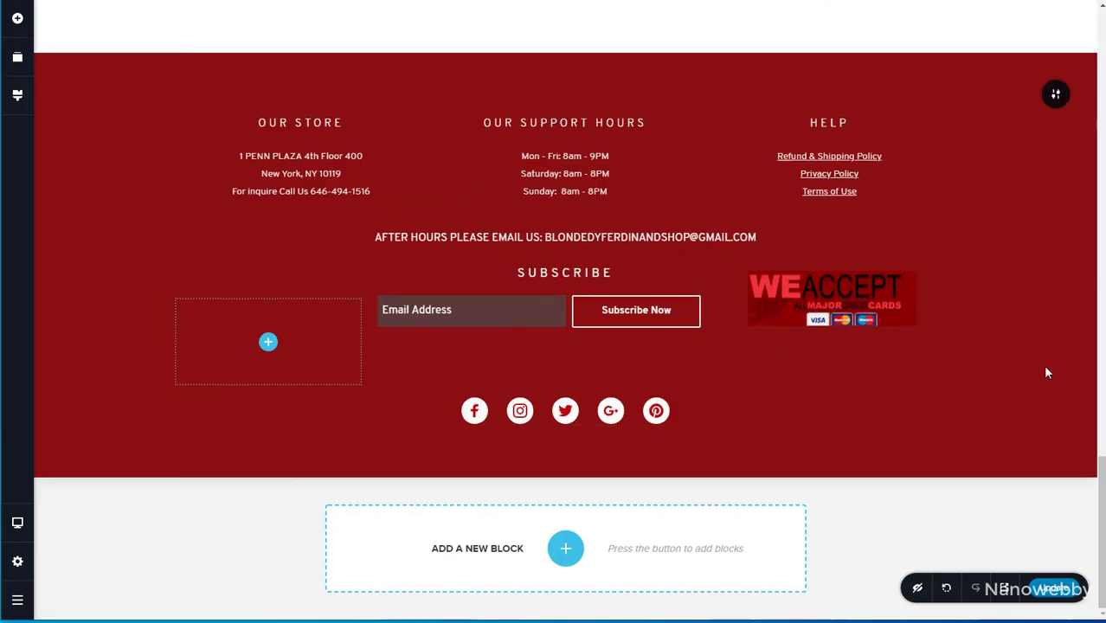
Add a blank block below the red footer and reduce its top padding to 15 px.
left_click(577, 552)
left_click(429, 190)
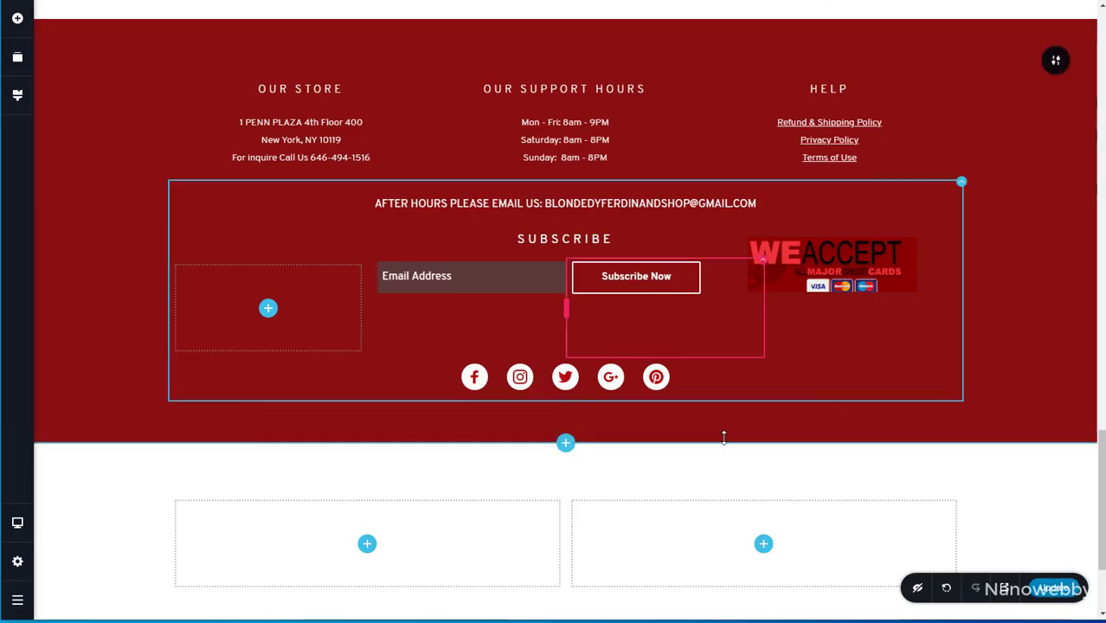
left_click(1045, 460)
left_click_drag(635, 483, 629, 431)
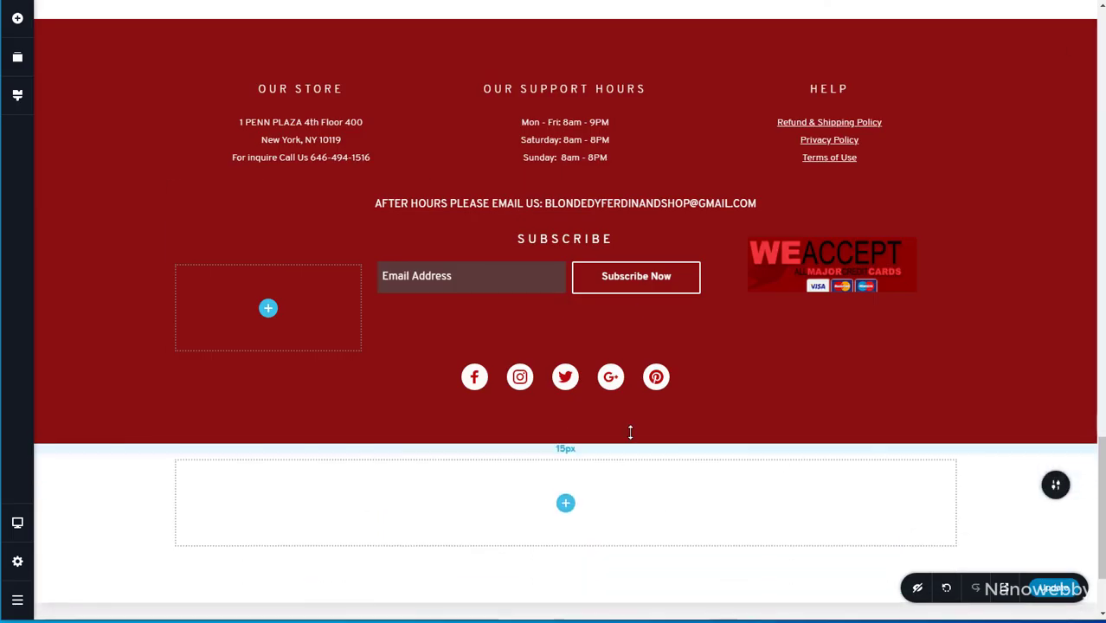
Add centred text to the new block reading "Copyright © 2017 by Blondedyferdinandshop.com . All right Reserved. created by R2J TECH INC".
left_click(17, 18)
left_click_drag(83, 118, 519, 502)
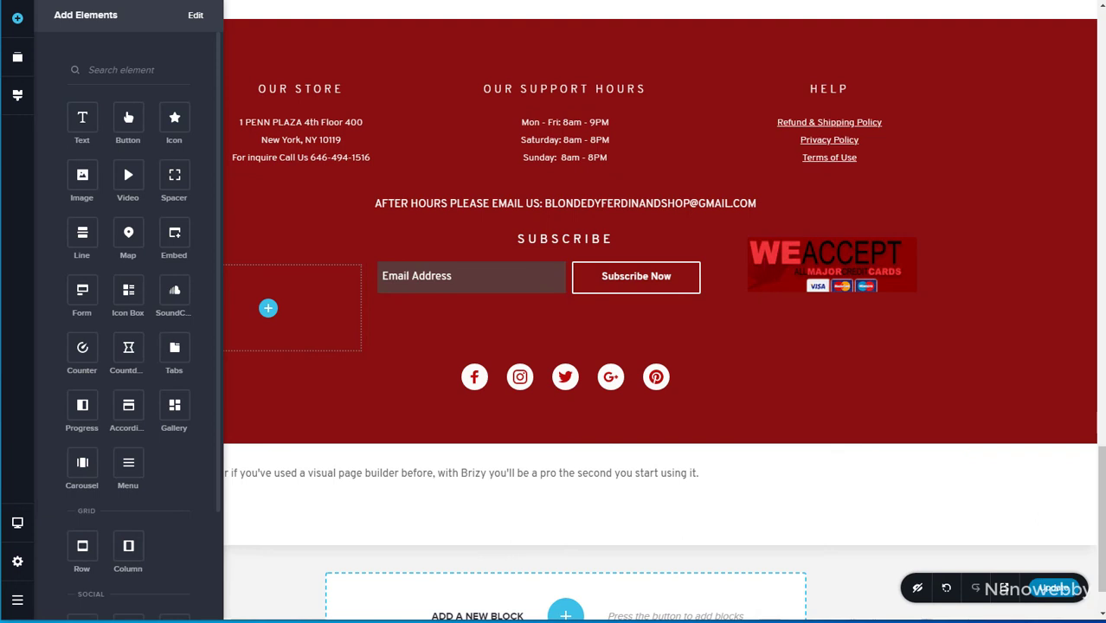
left_click_drag(699, 474, 178, 473)
type("Copyright © 2017 by Blondedyferdinandshop.com . All right Reserved. created by R2J TECH INC")
left_click(494, 441)
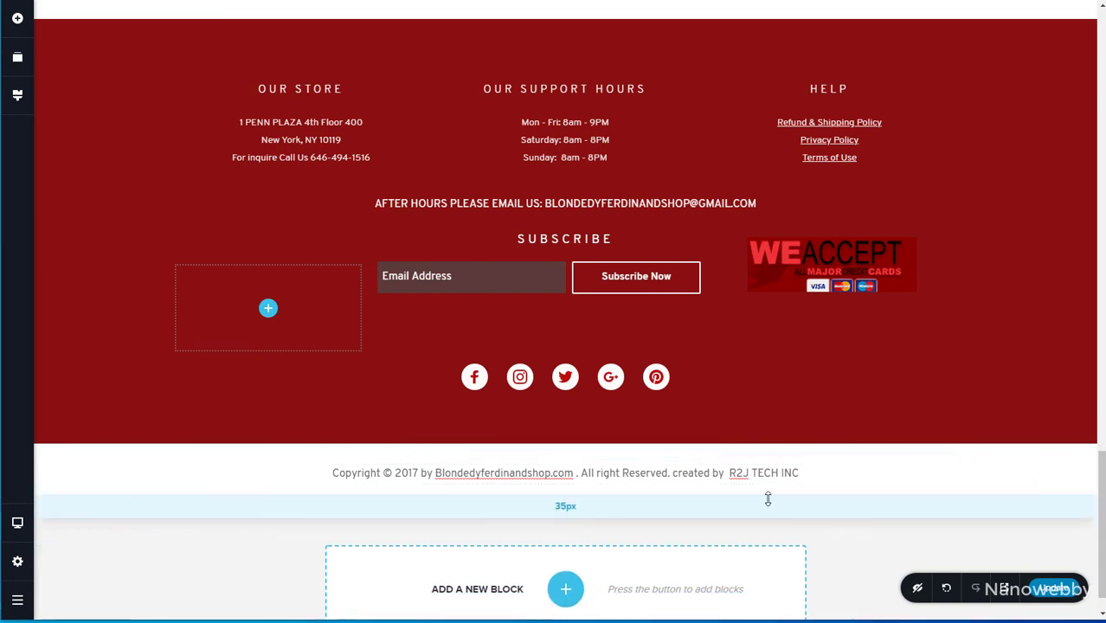
Increase the copyright block's bottom padding and set the copyright text size to 15.
left_click_drag(765, 499, 773, 520)
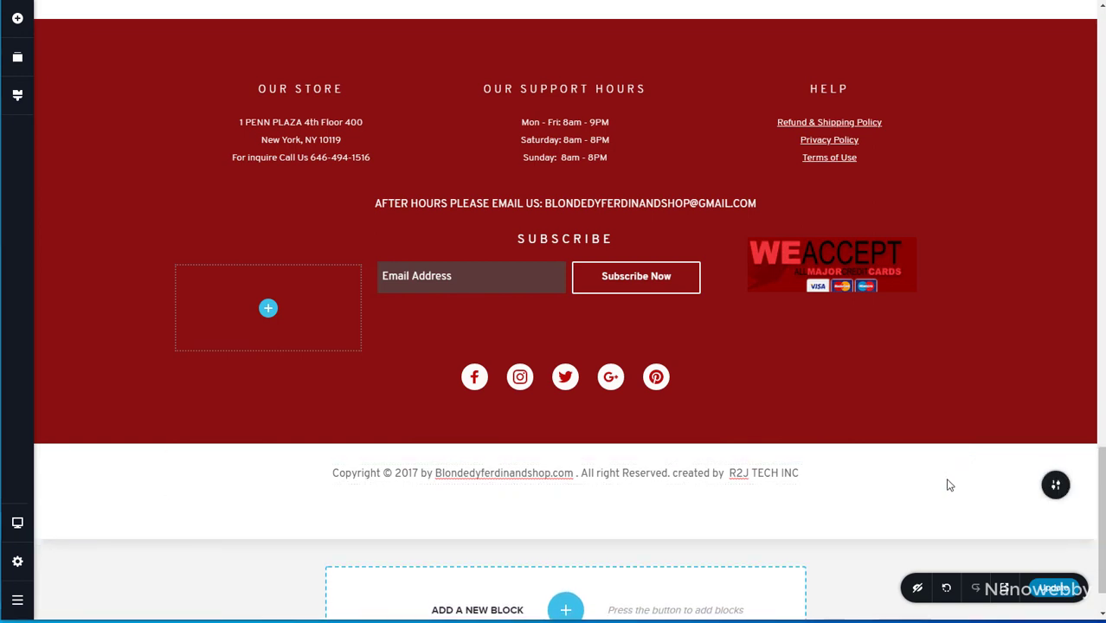
left_click(782, 474)
key("ctrl+a")
left_click(438, 441)
left_click(492, 353)
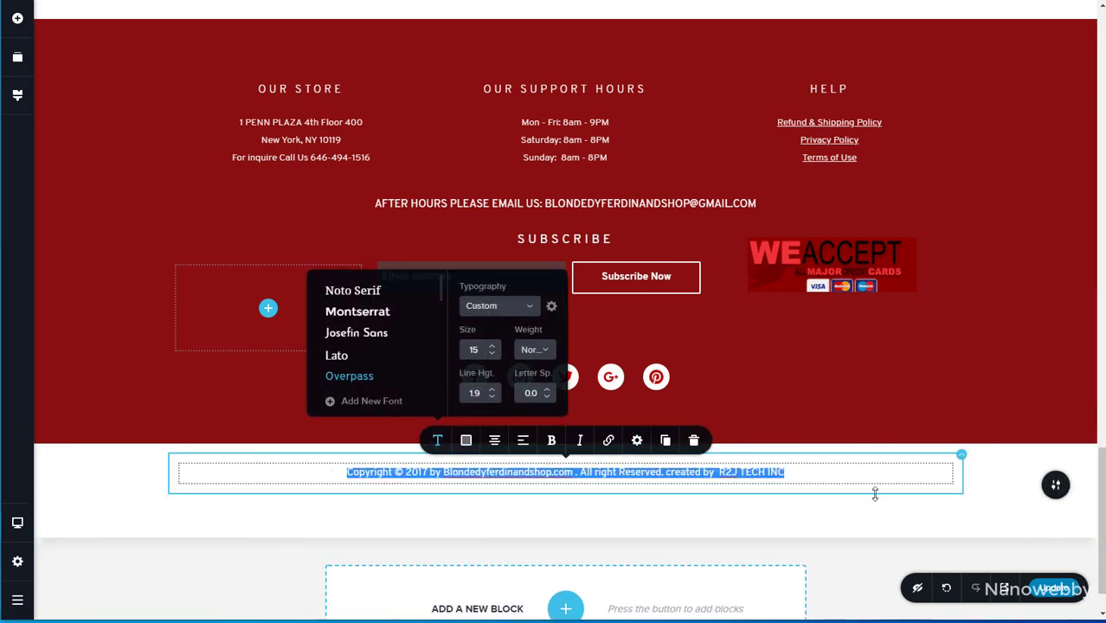
left_click(874, 493)
Set the copyright text colour to dark grey #393535.
left_click_drag(798, 474, 329, 438)
left_click(466, 441)
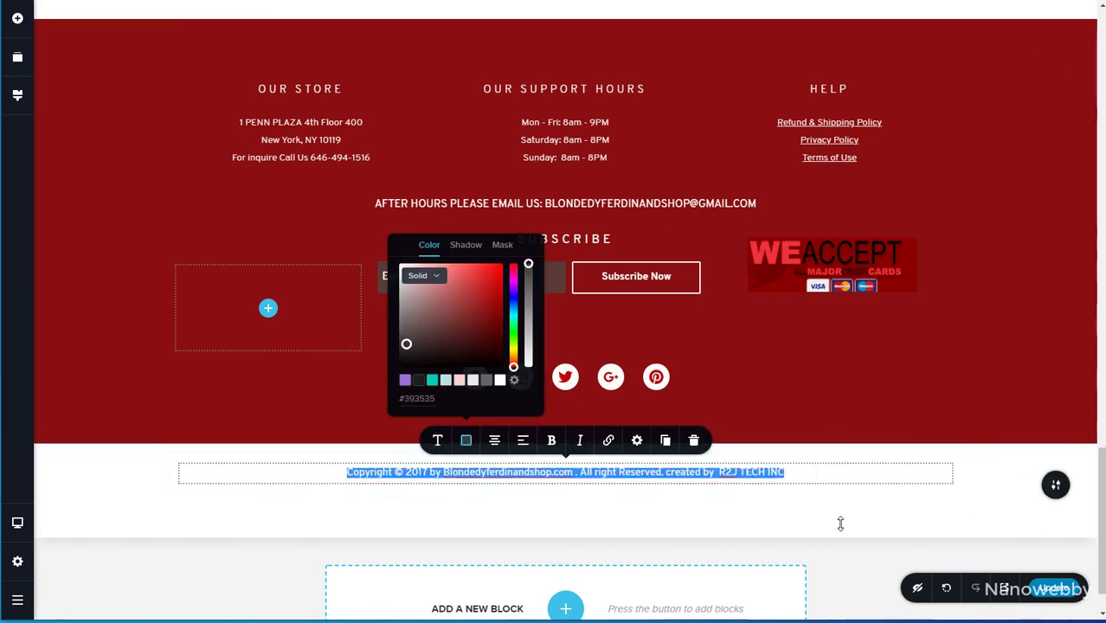
left_click(841, 523)
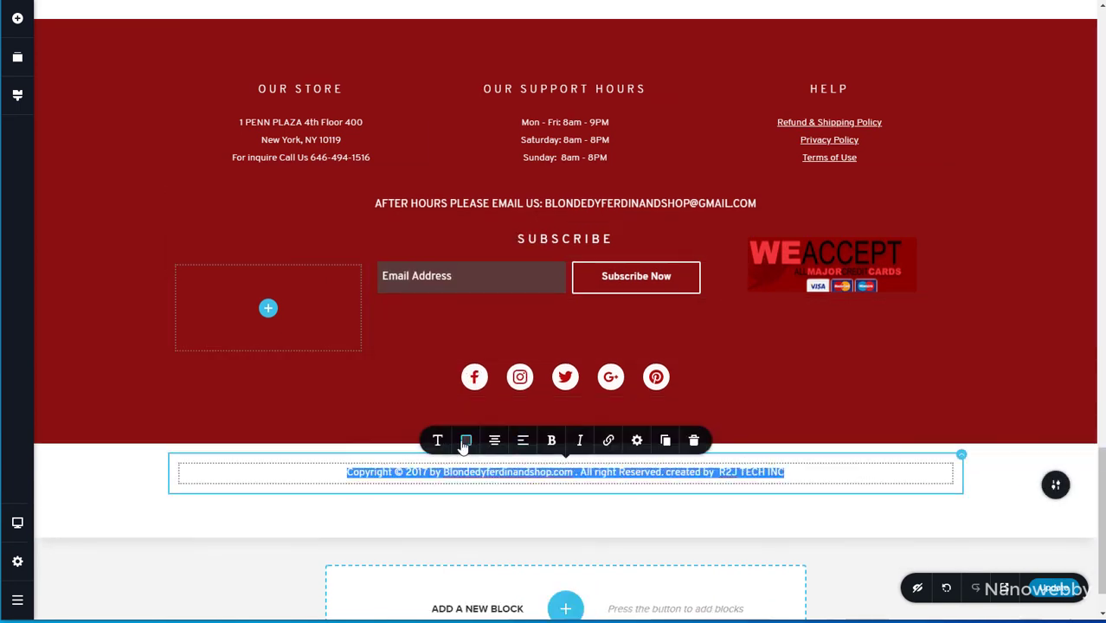
left_click(465, 441)
left_click(849, 520)
Preview the home page and review it from the header down to the footer.
scroll(852, 525, "up", 5)
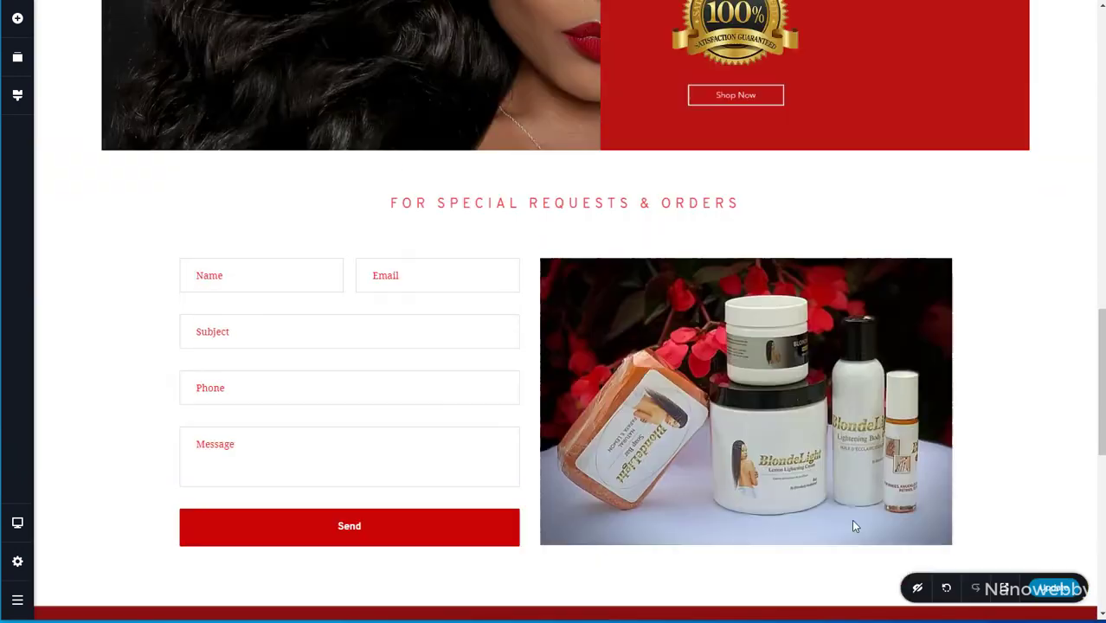
scroll(852, 526, "up", 2)
left_click(1004, 588)
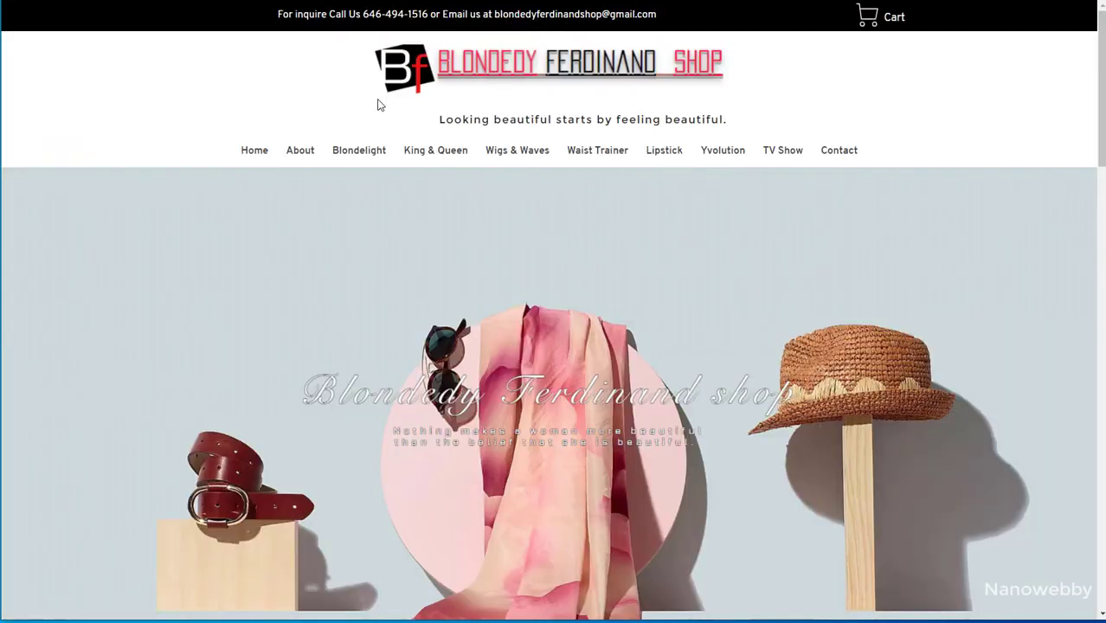
scroll(374, 102, "down", 15)
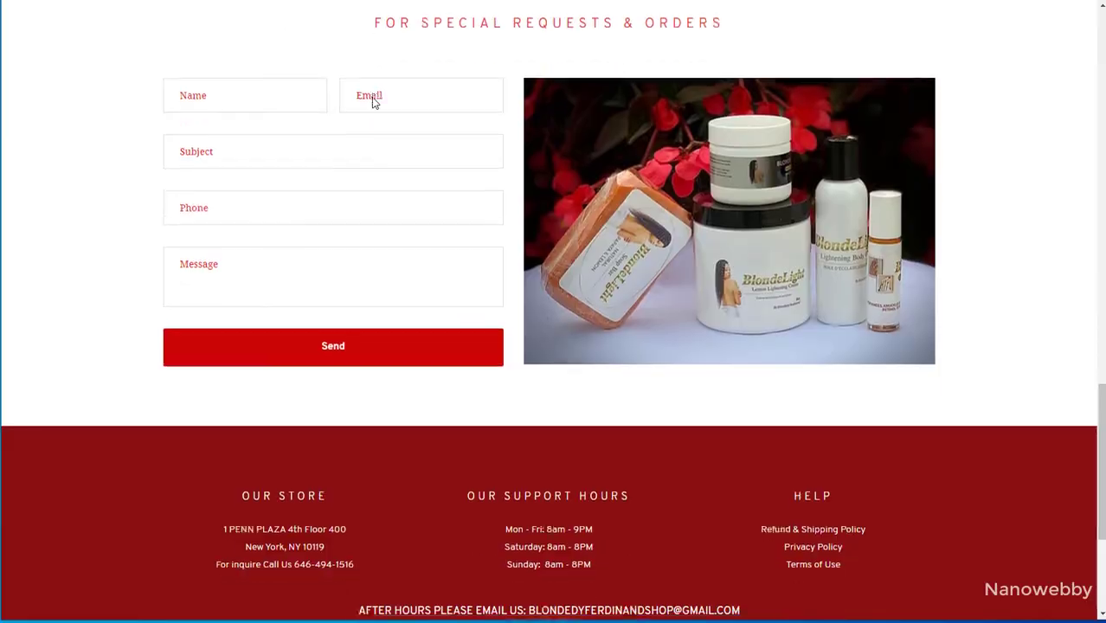
Review the previewed home page's sections, including the hero banner, collection images, Buy Online Now banner, special-requests form and footer.
scroll(371, 97, "up", 15)
scroll(370, 97, "down", 15)
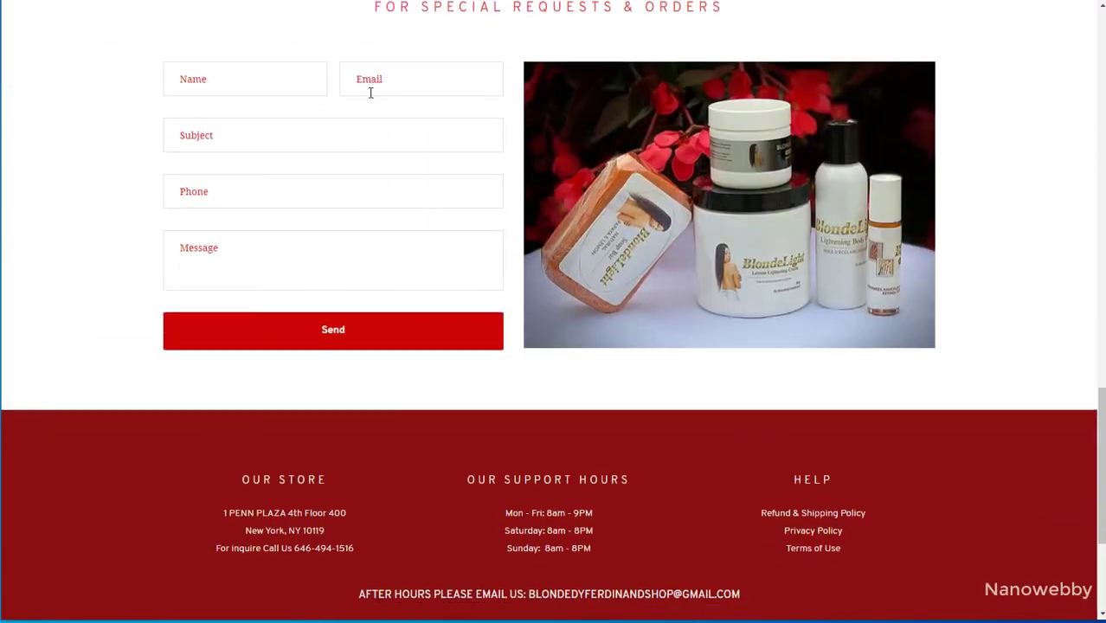
scroll(389, 134, "down", 3)
scroll(389, 134, "up", 9)
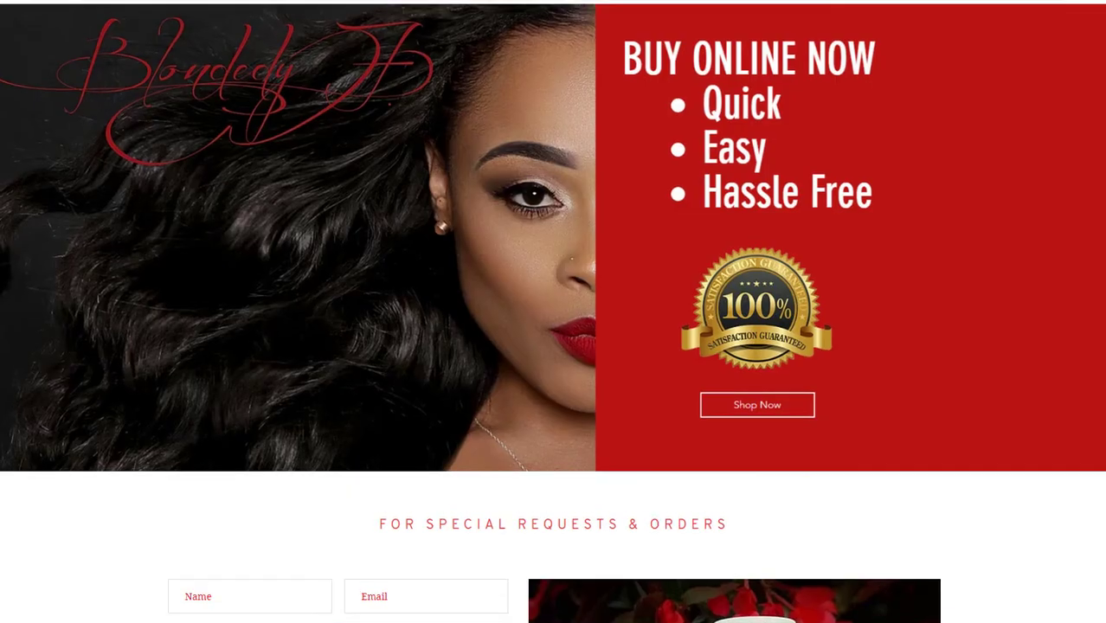
scroll(919, 79, "up", 15)
scroll(919, 79, "down", 12)
scroll(927, 73, "up", 7)
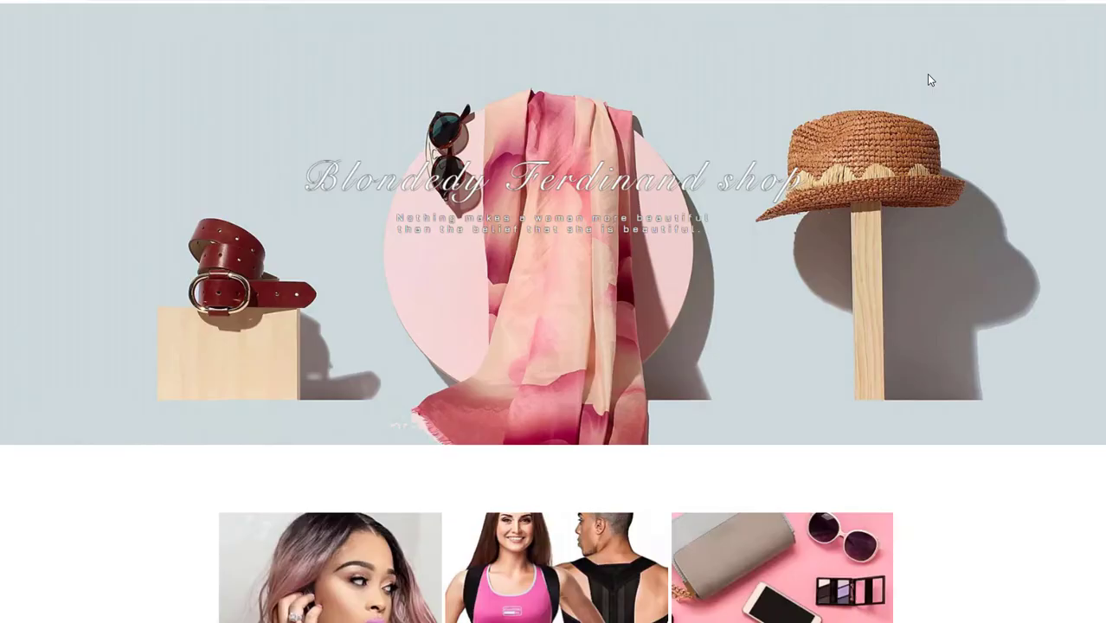
scroll(929, 80, "down", 15)
scroll(929, 80, "up", 10)
Check the home page's responsive layout at phone width, restore the full window width and go over the desktop layout again.
left_click_drag(1105, 39, 347, 49)
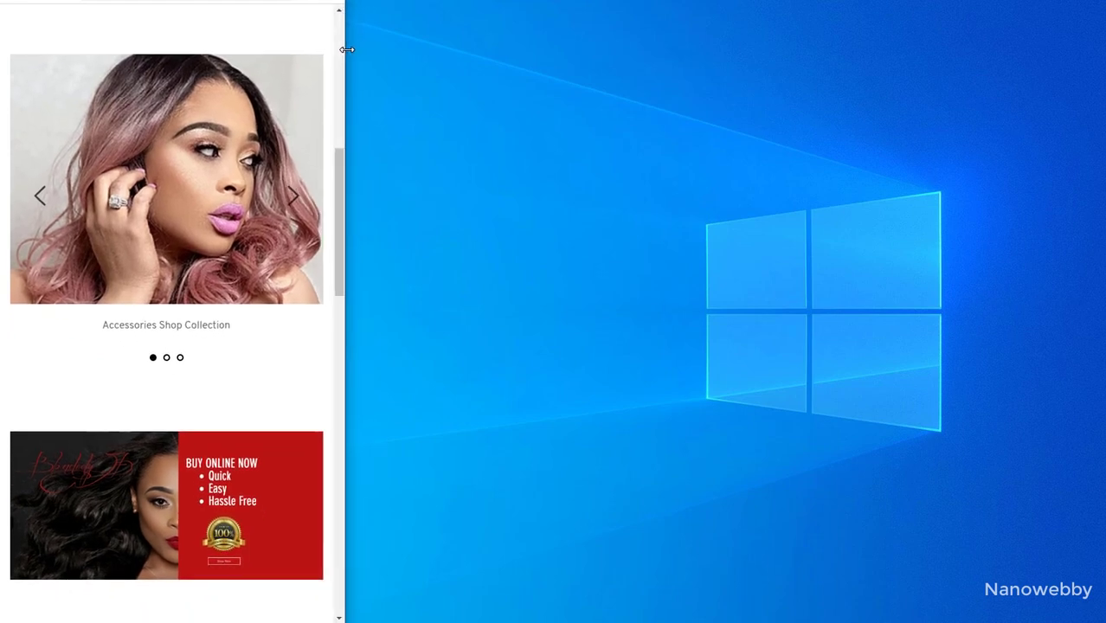
left_click_drag(338, 161, 1104, 295)
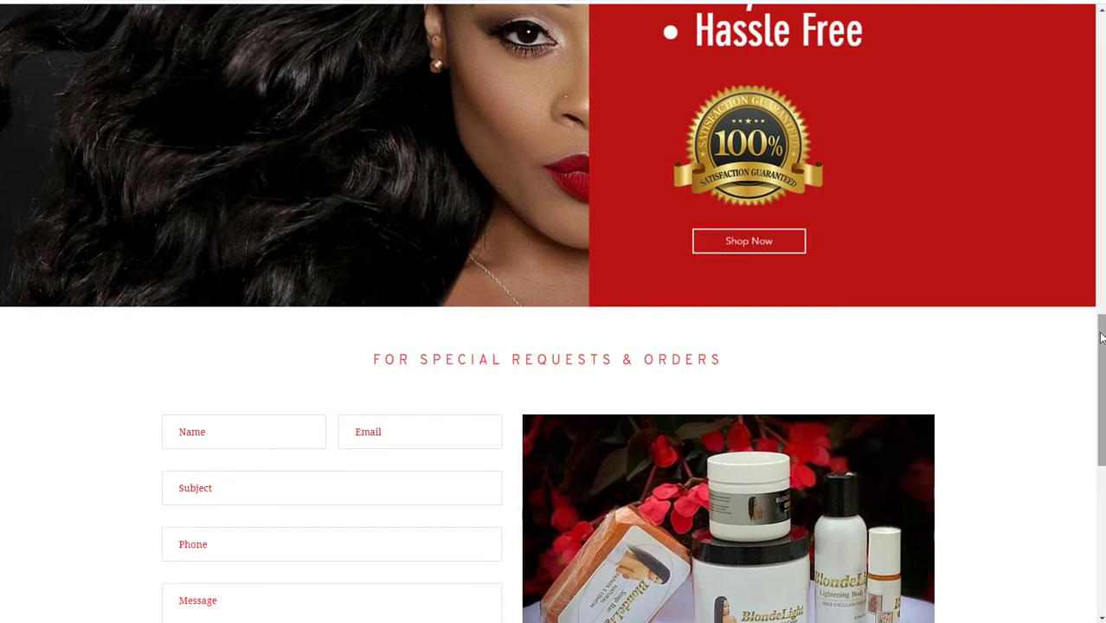
left_click_drag(1102, 337, 1102, 32)
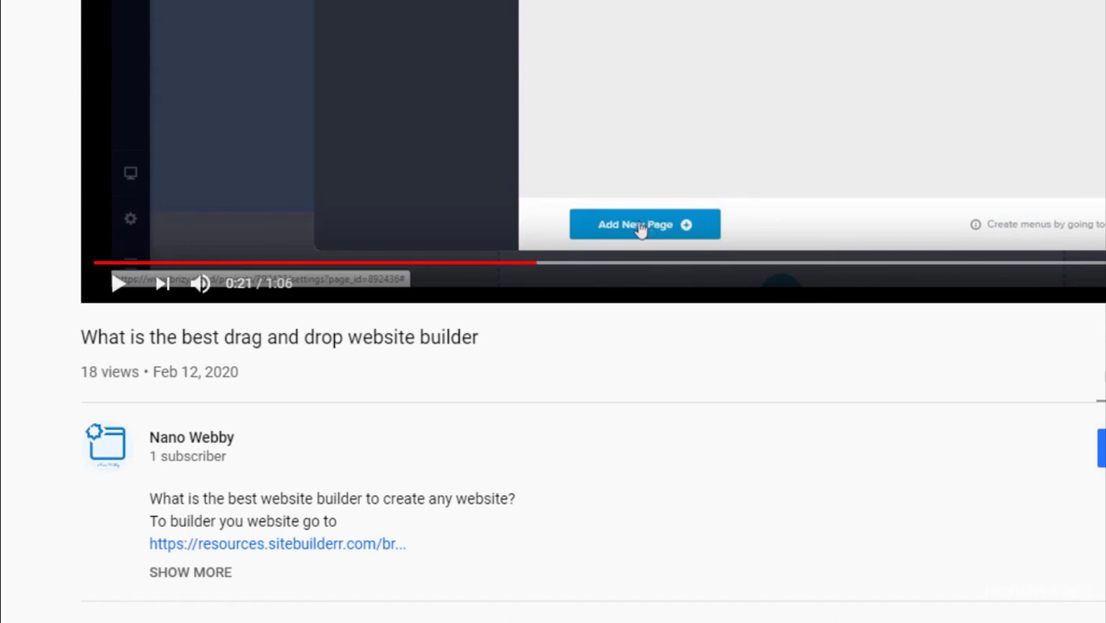
scroll(554, 311, "down", 3)
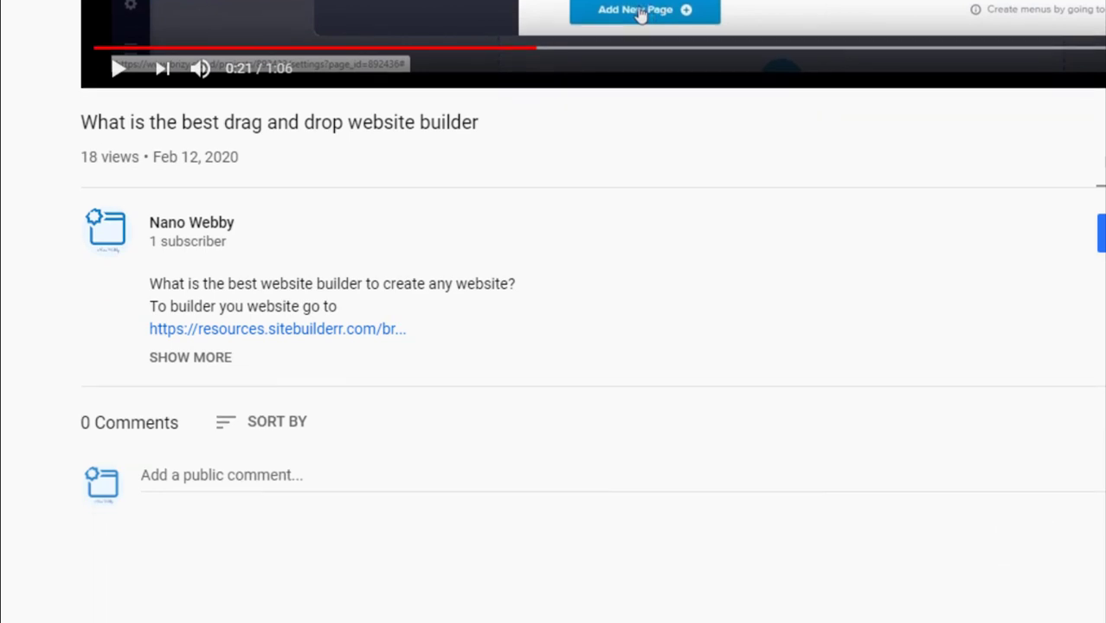